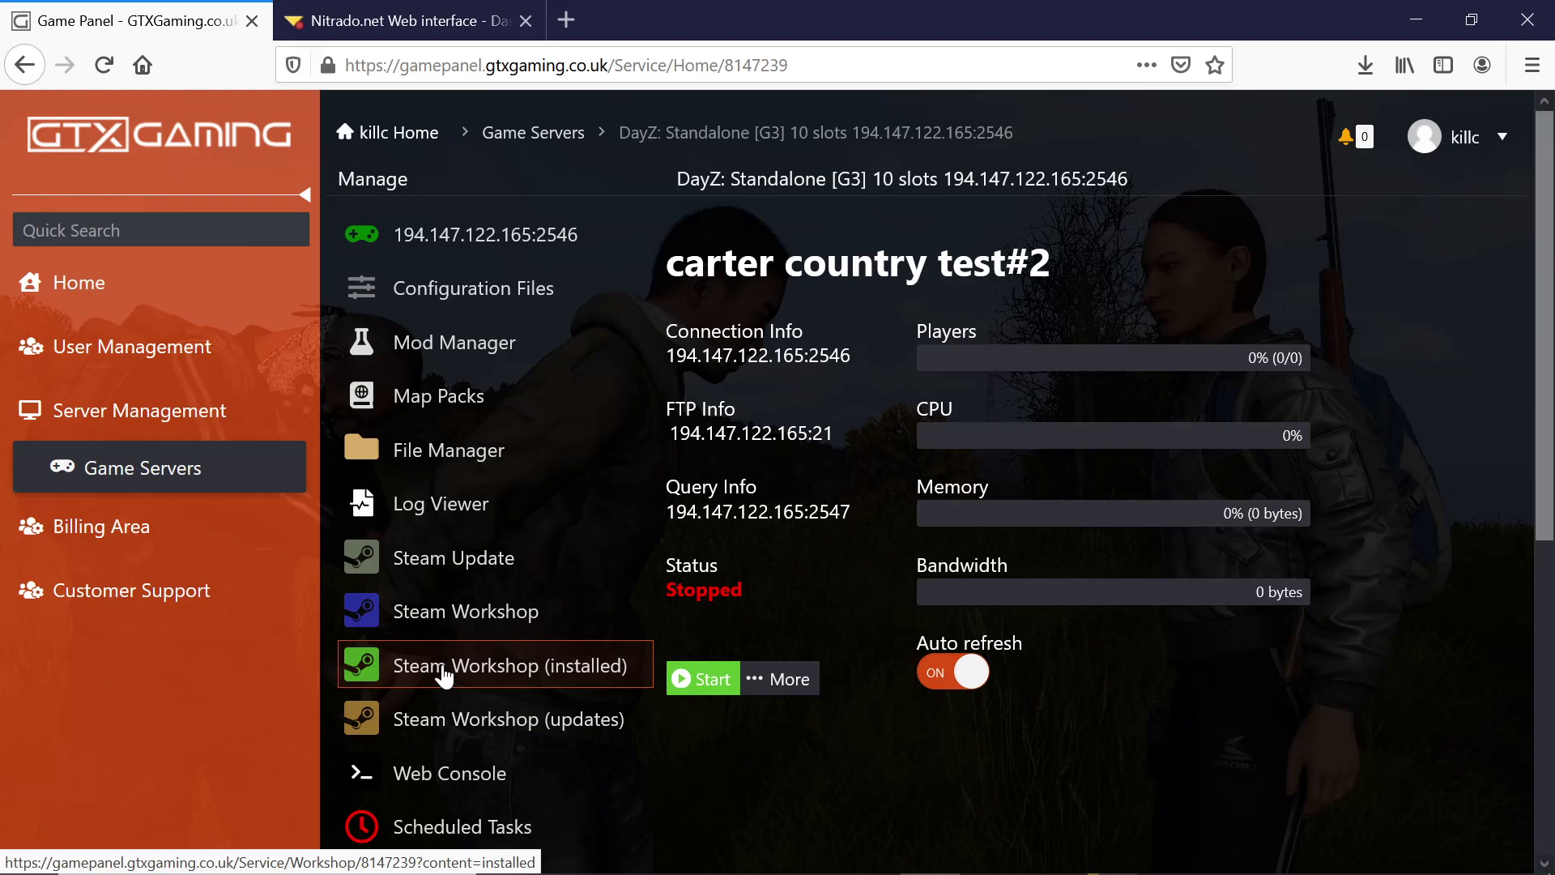
# Search the Steam Workshop for "garage" and install the Garage mod on the DayZ server
pyautogui.click(432, 616)
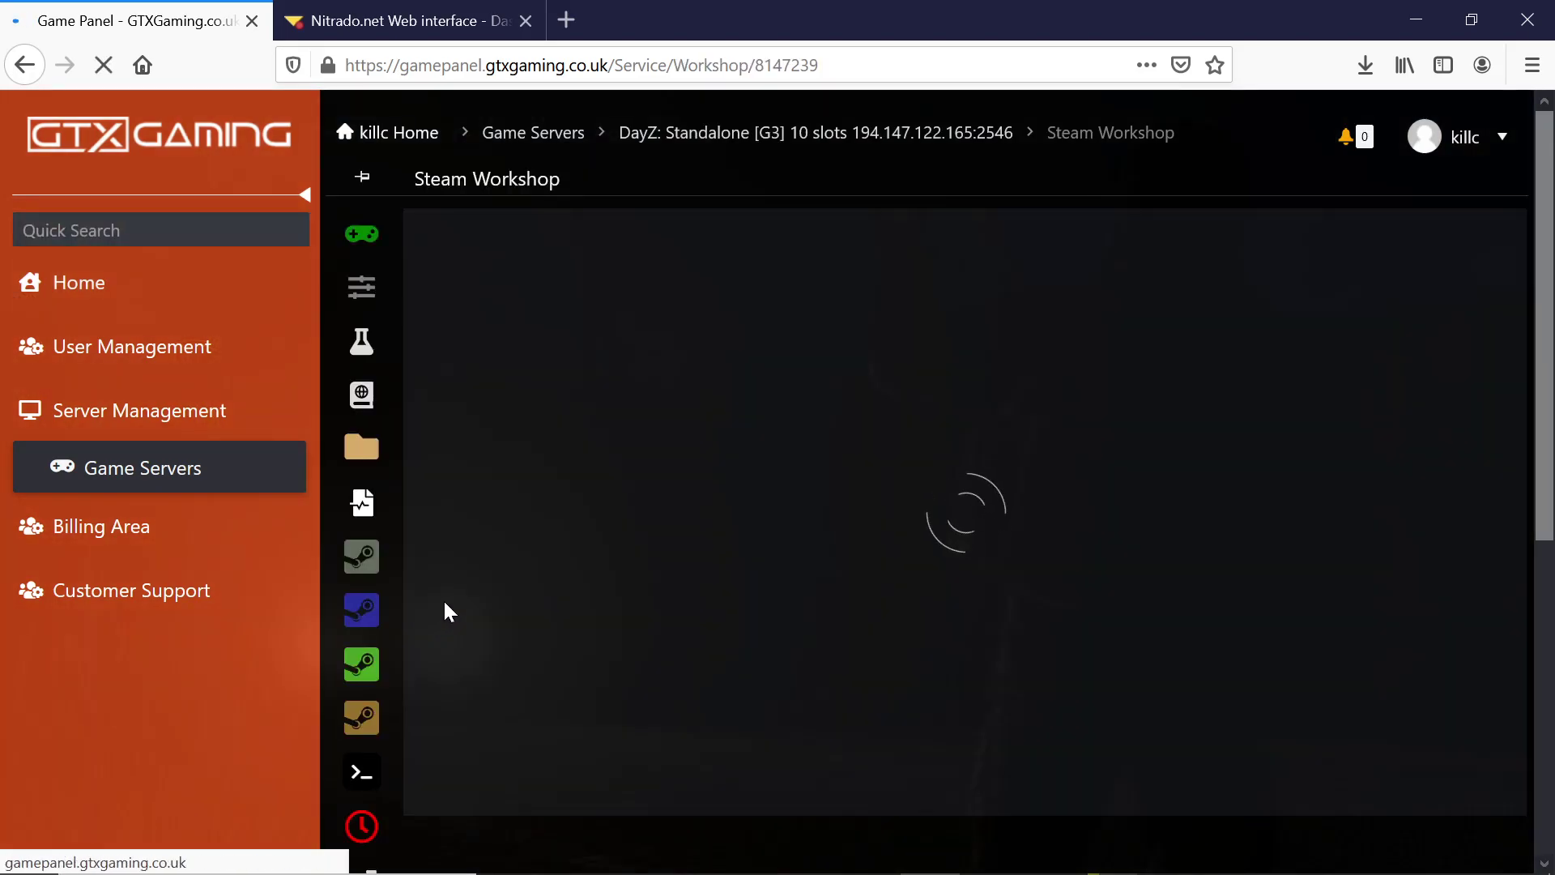
pyautogui.scroll(-4, 857, 503)
pyautogui.scroll(4, 778, 445)
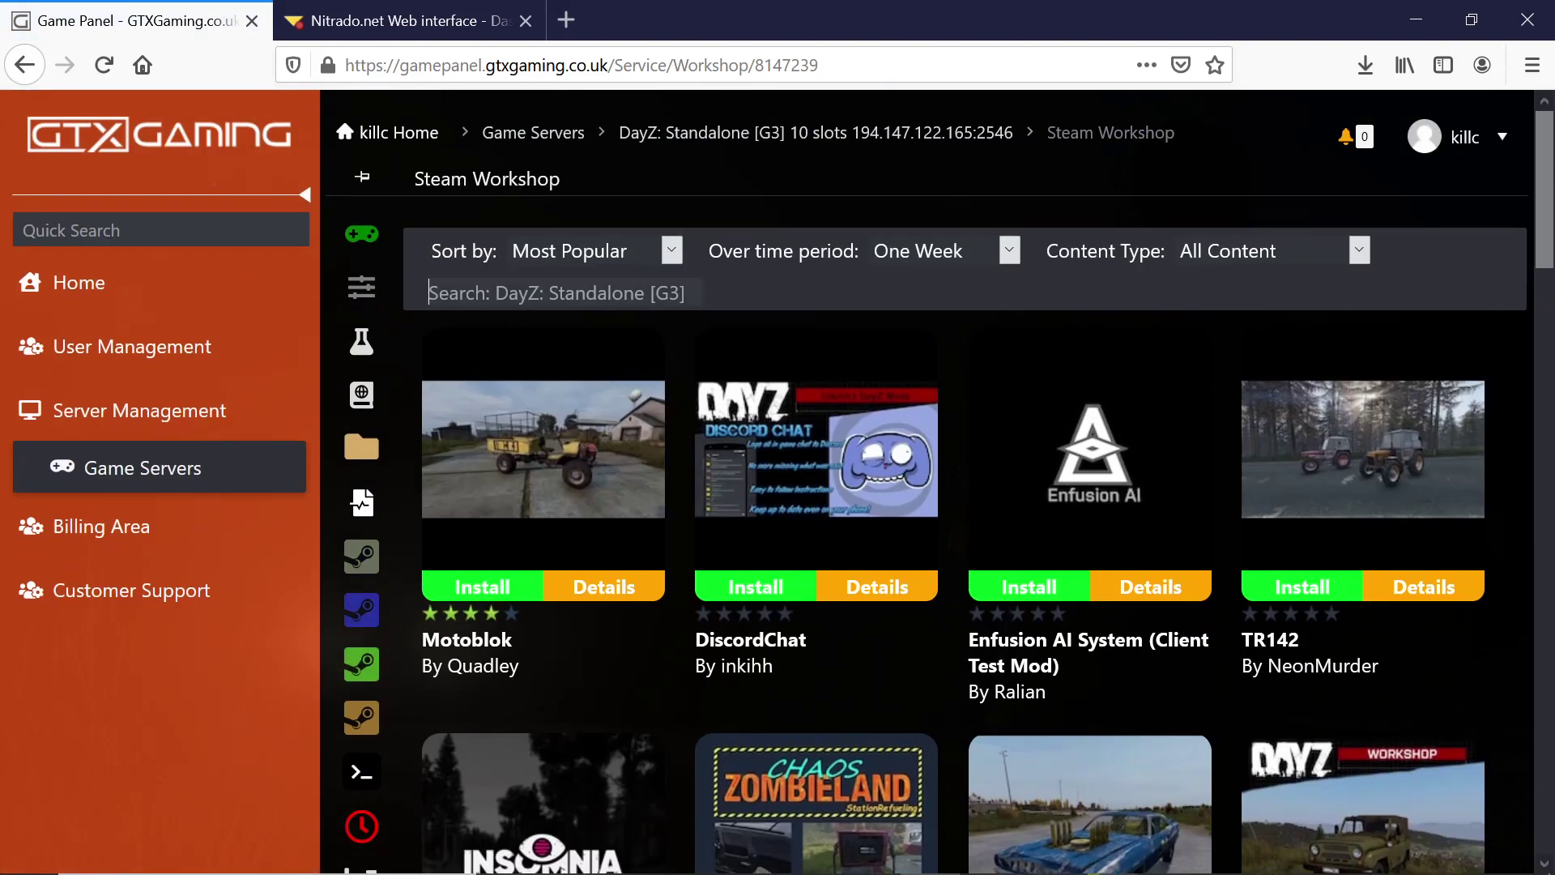
pyautogui.write('garage')
pyautogui.press('Return')
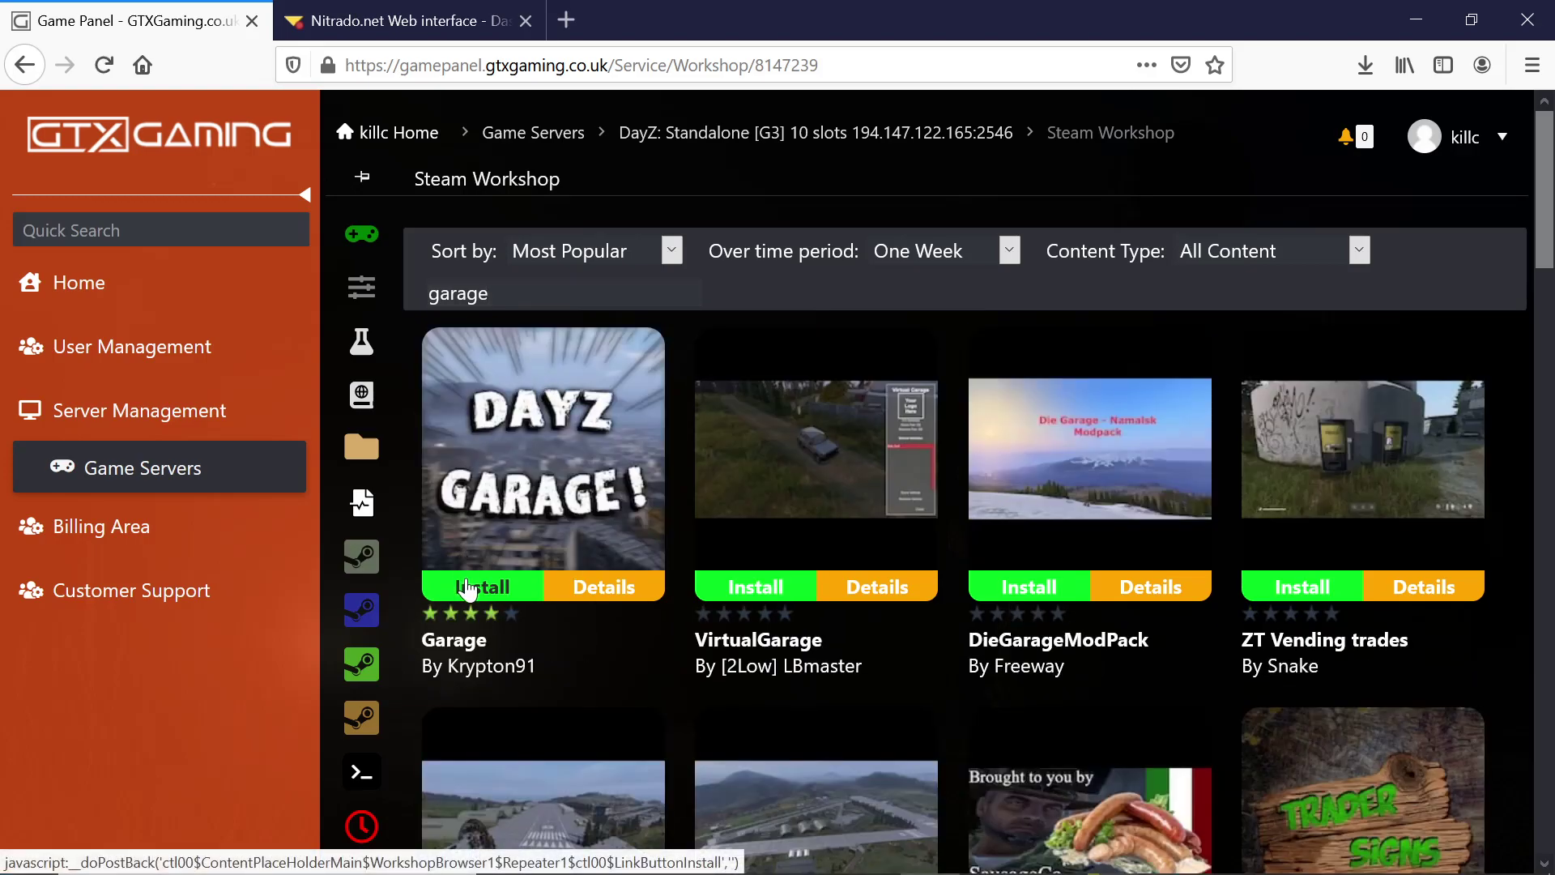
pyautogui.click(468, 587)
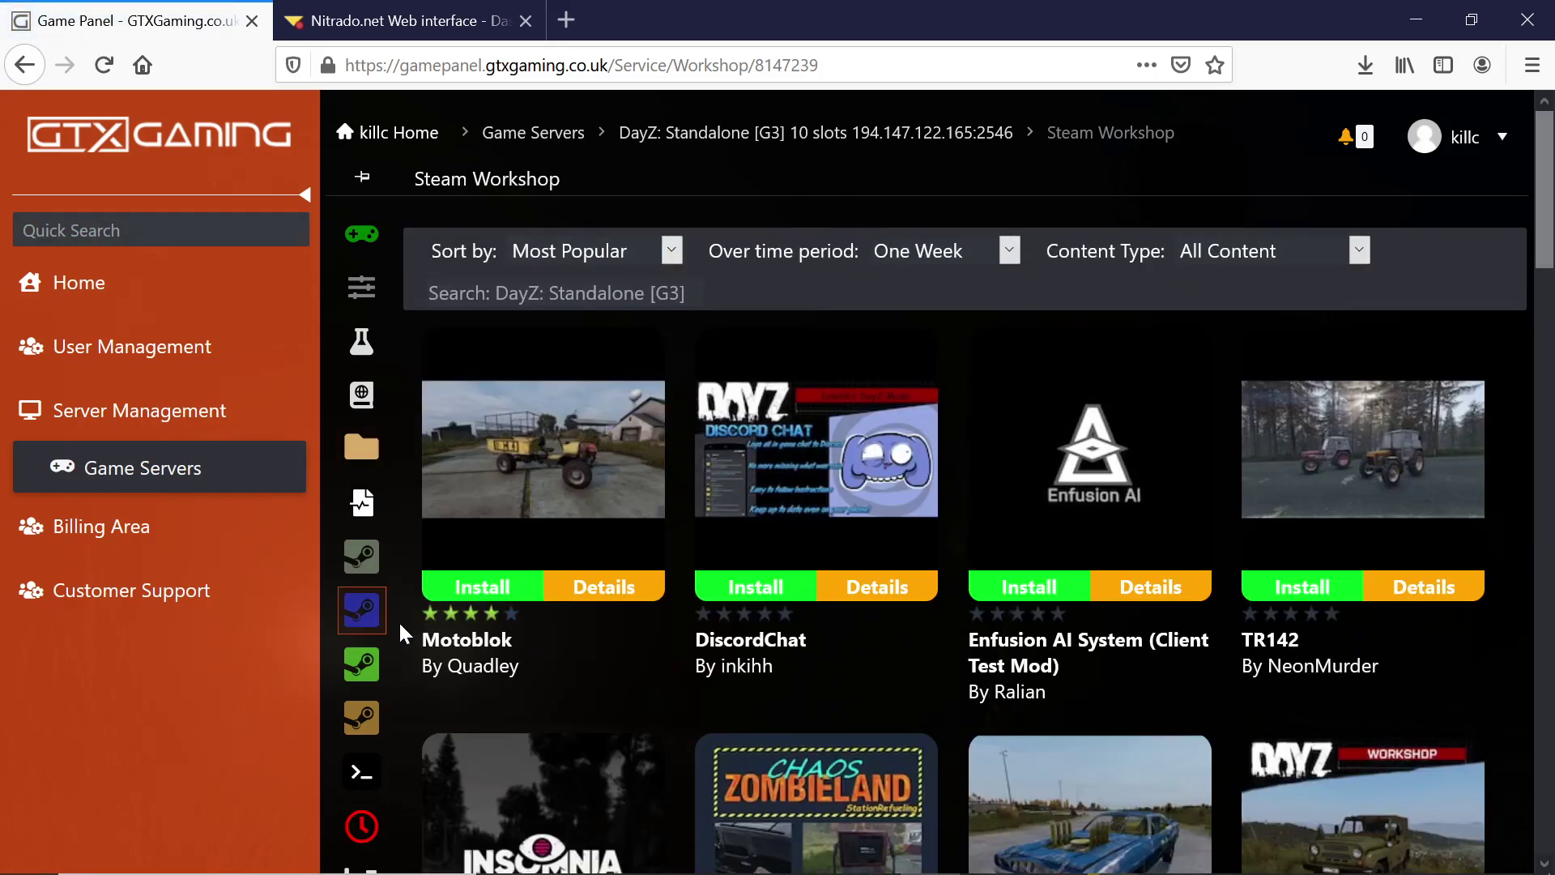
# Uninstall the Trader mod from the server's installed Workshop mods
pyautogui.moveTo(386, 619)
pyautogui.click(435, 666)
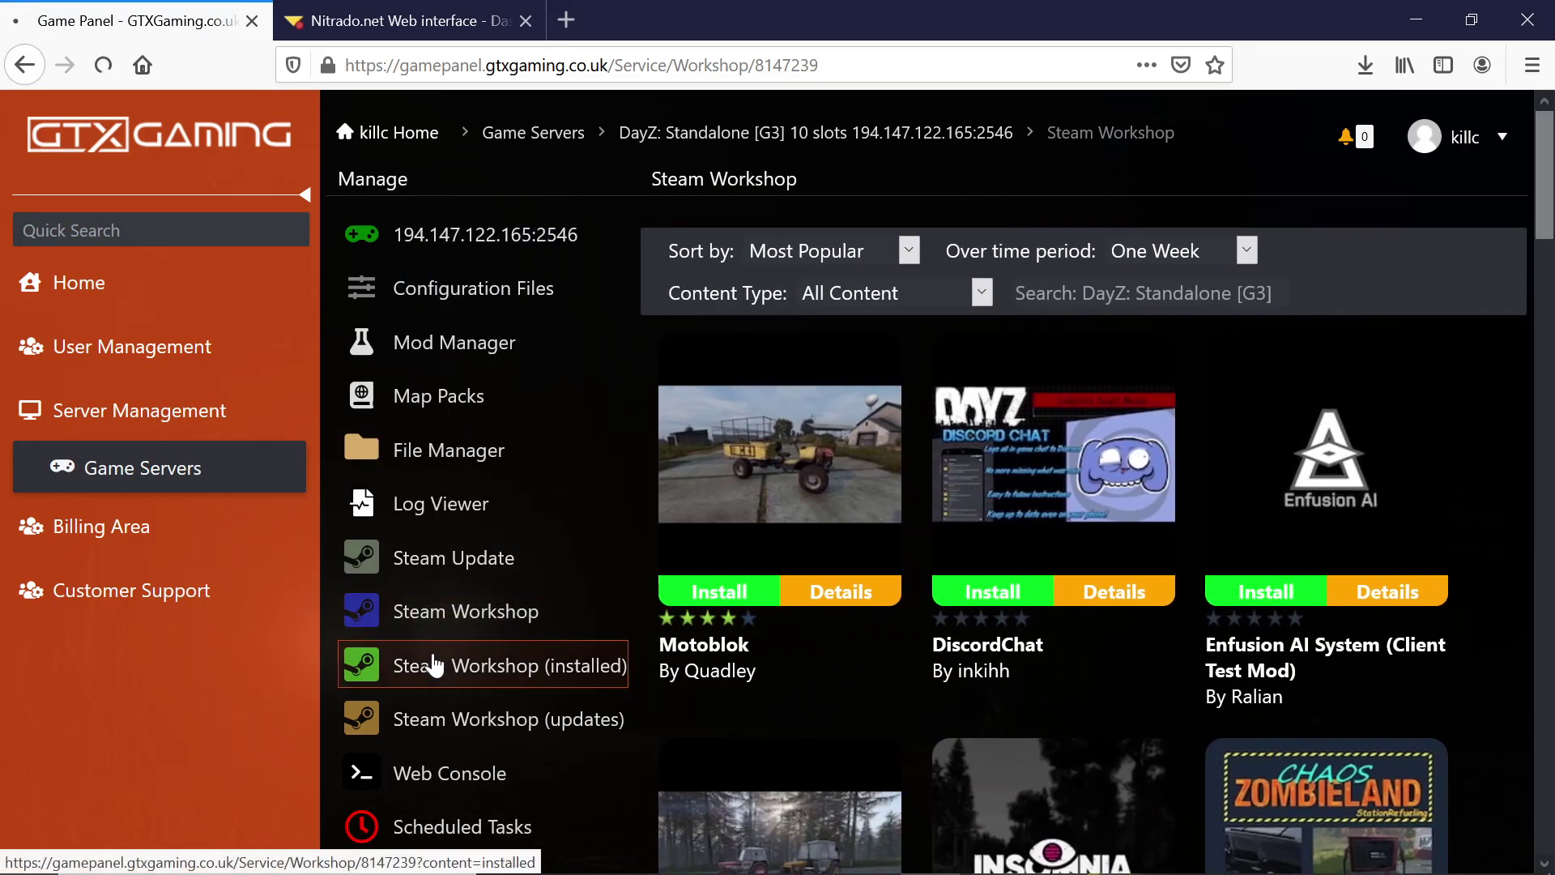
pyautogui.scroll(-15, 804, 525)
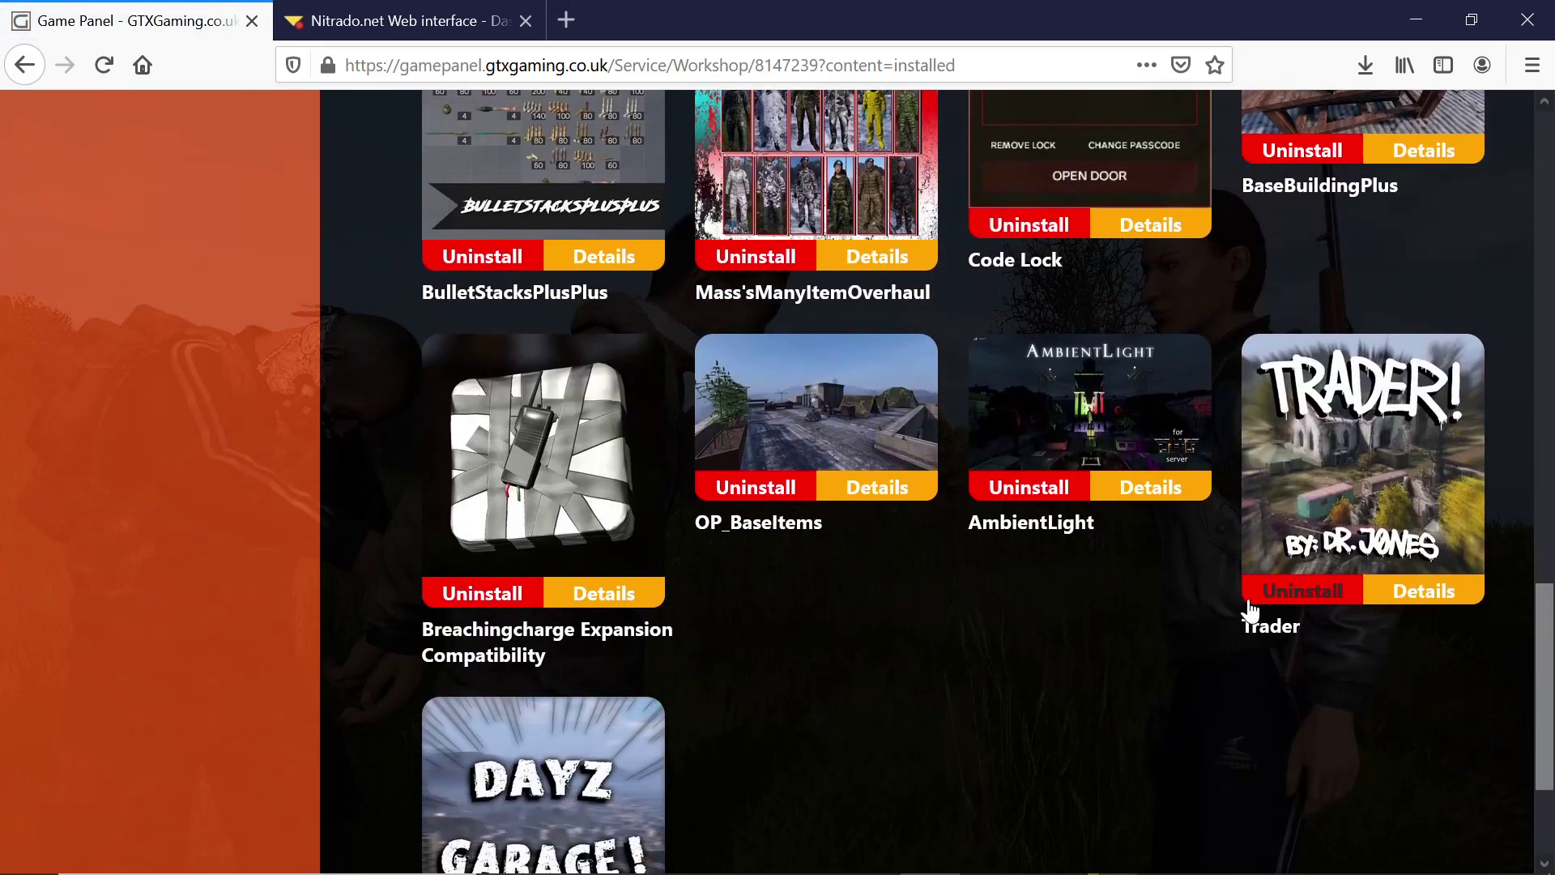
pyautogui.click(1294, 595)
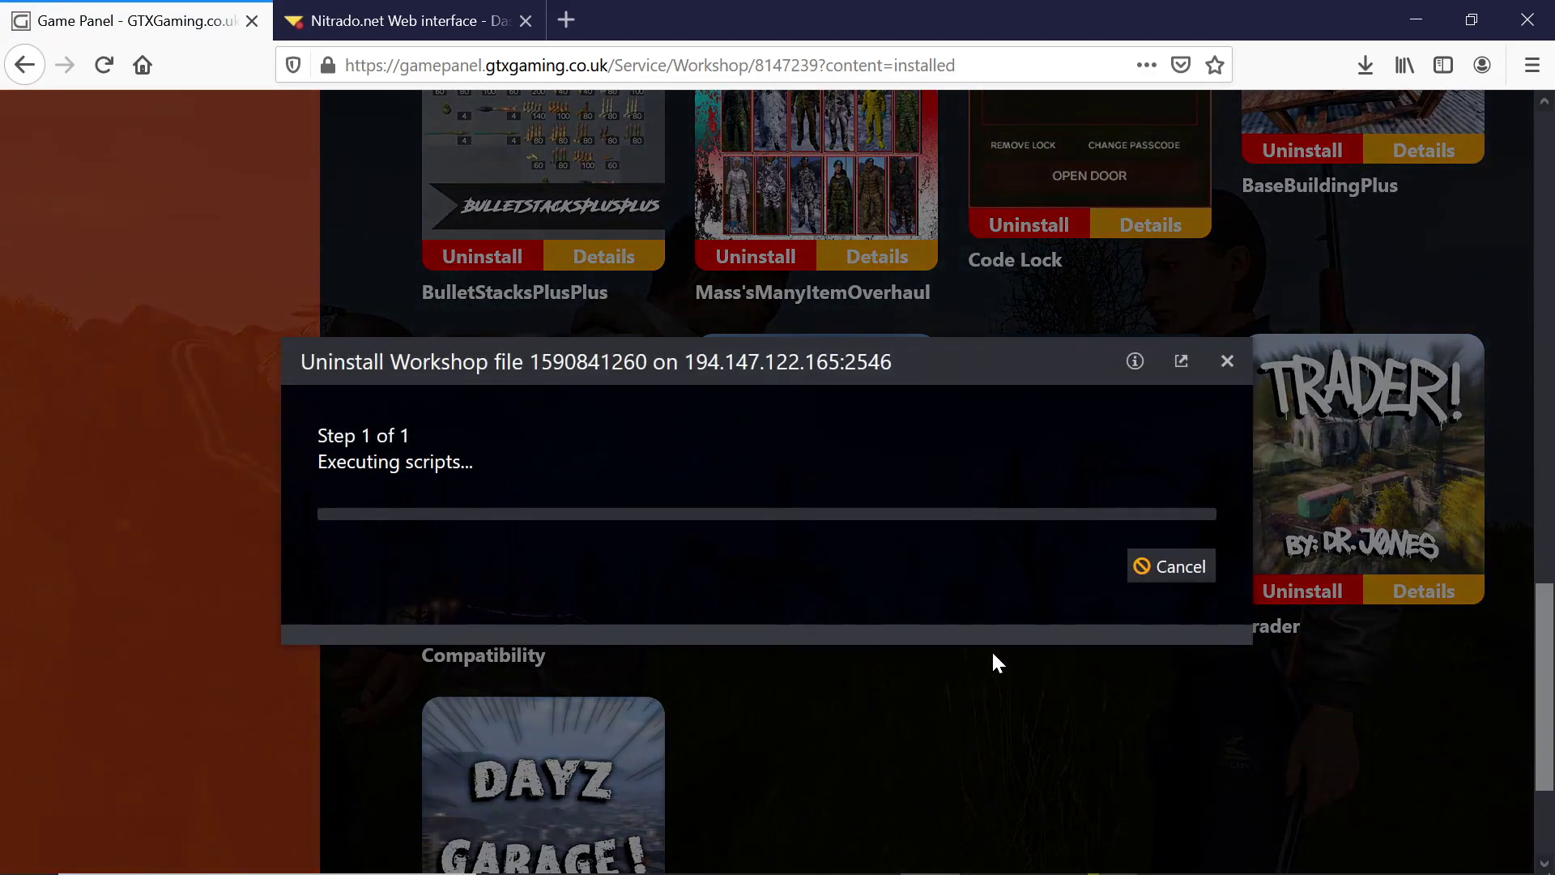
# Switch to the Nitrado web interface and examine the end of the Additional mods list in the general server settings
pyautogui.click(420, 24)
pyautogui.scroll(-1, 284, 565)
pyautogui.scroll(-5, 285, 562)
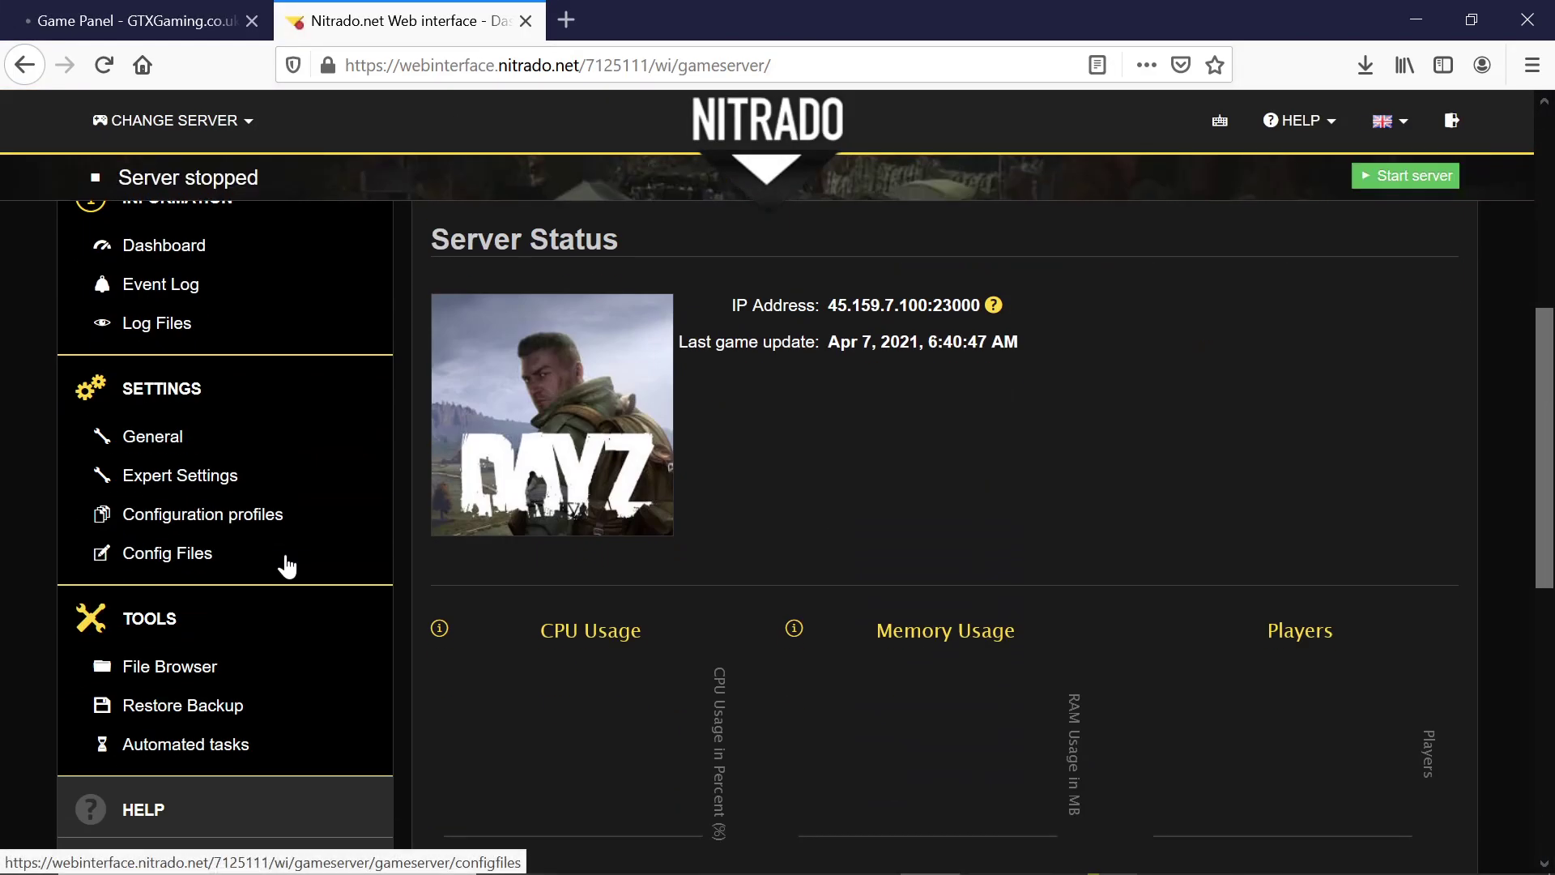
pyautogui.click(139, 441)
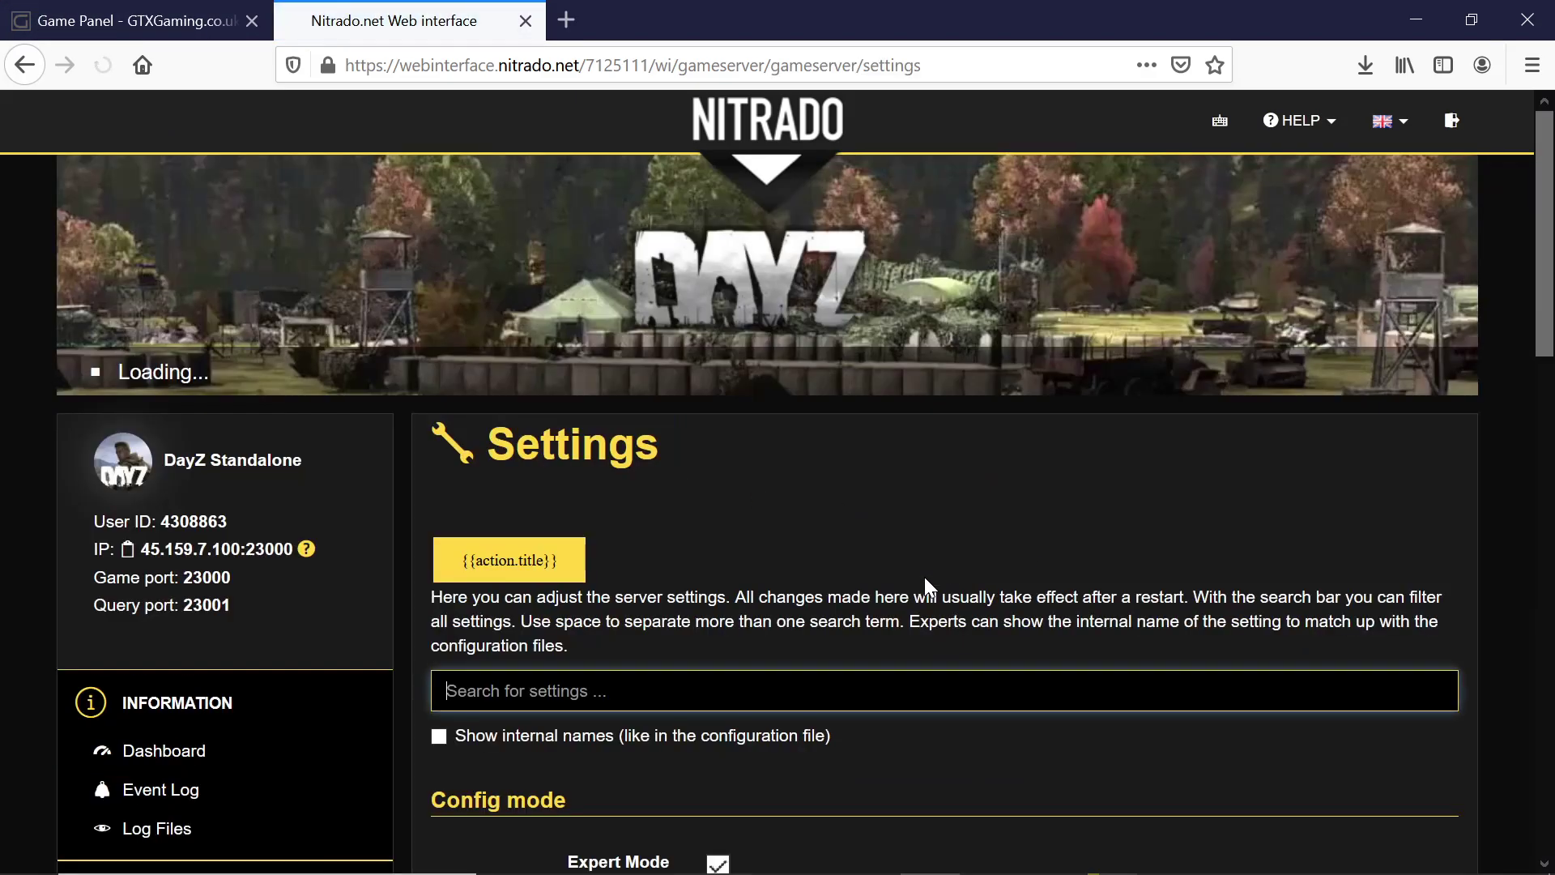
pyautogui.scroll(-15, 923, 575)
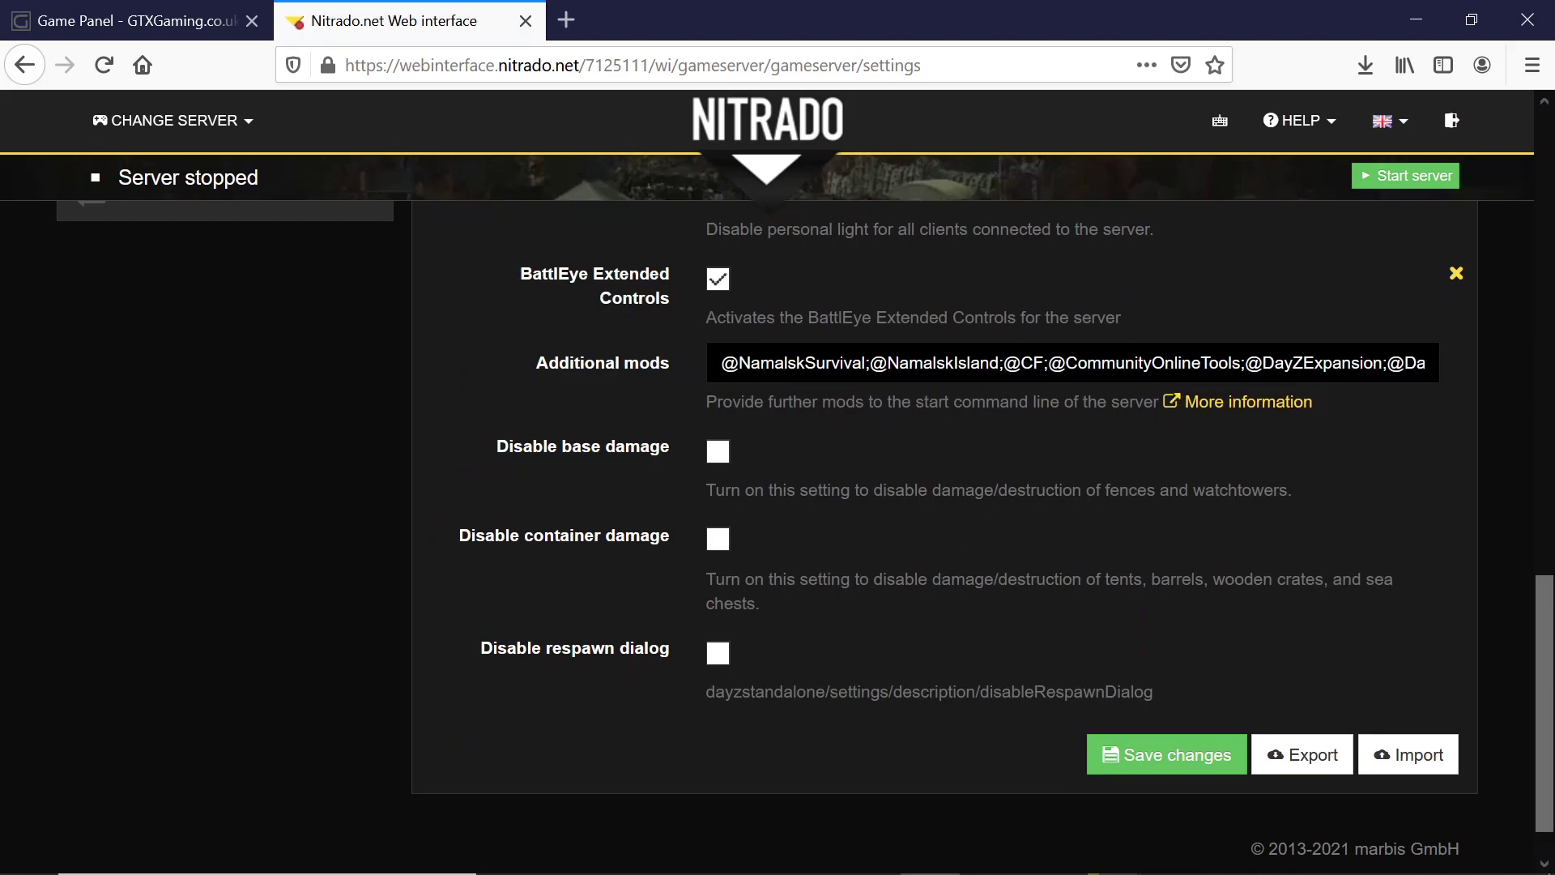
pyautogui.moveTo(1186, 362); pyautogui.dragTo(1494, 368)
pyautogui.press('Right')
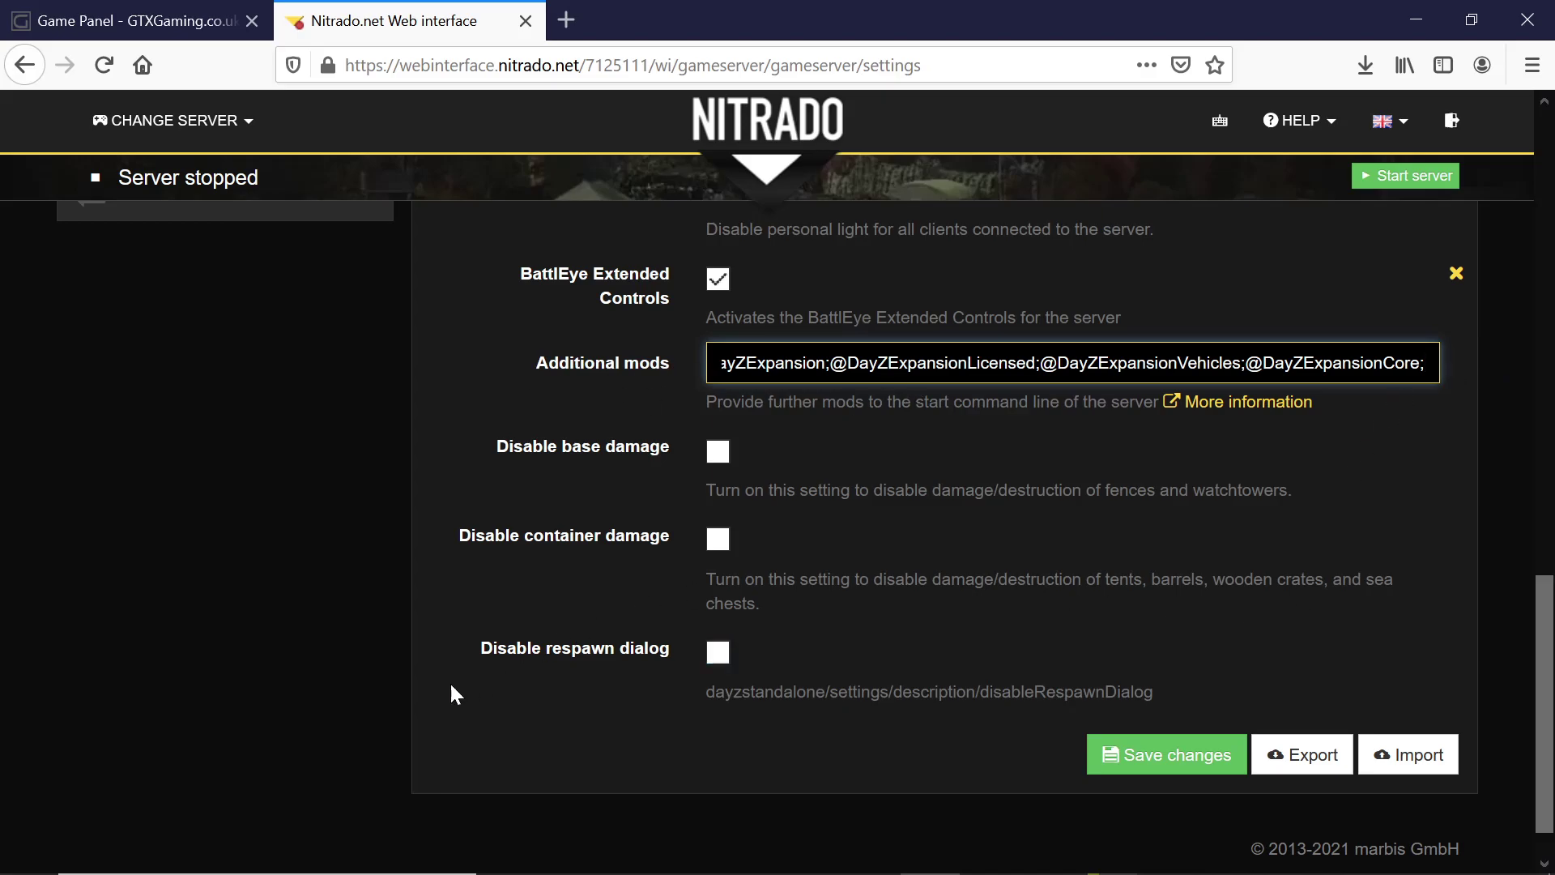
pyautogui.scroll(20, 355, 658)
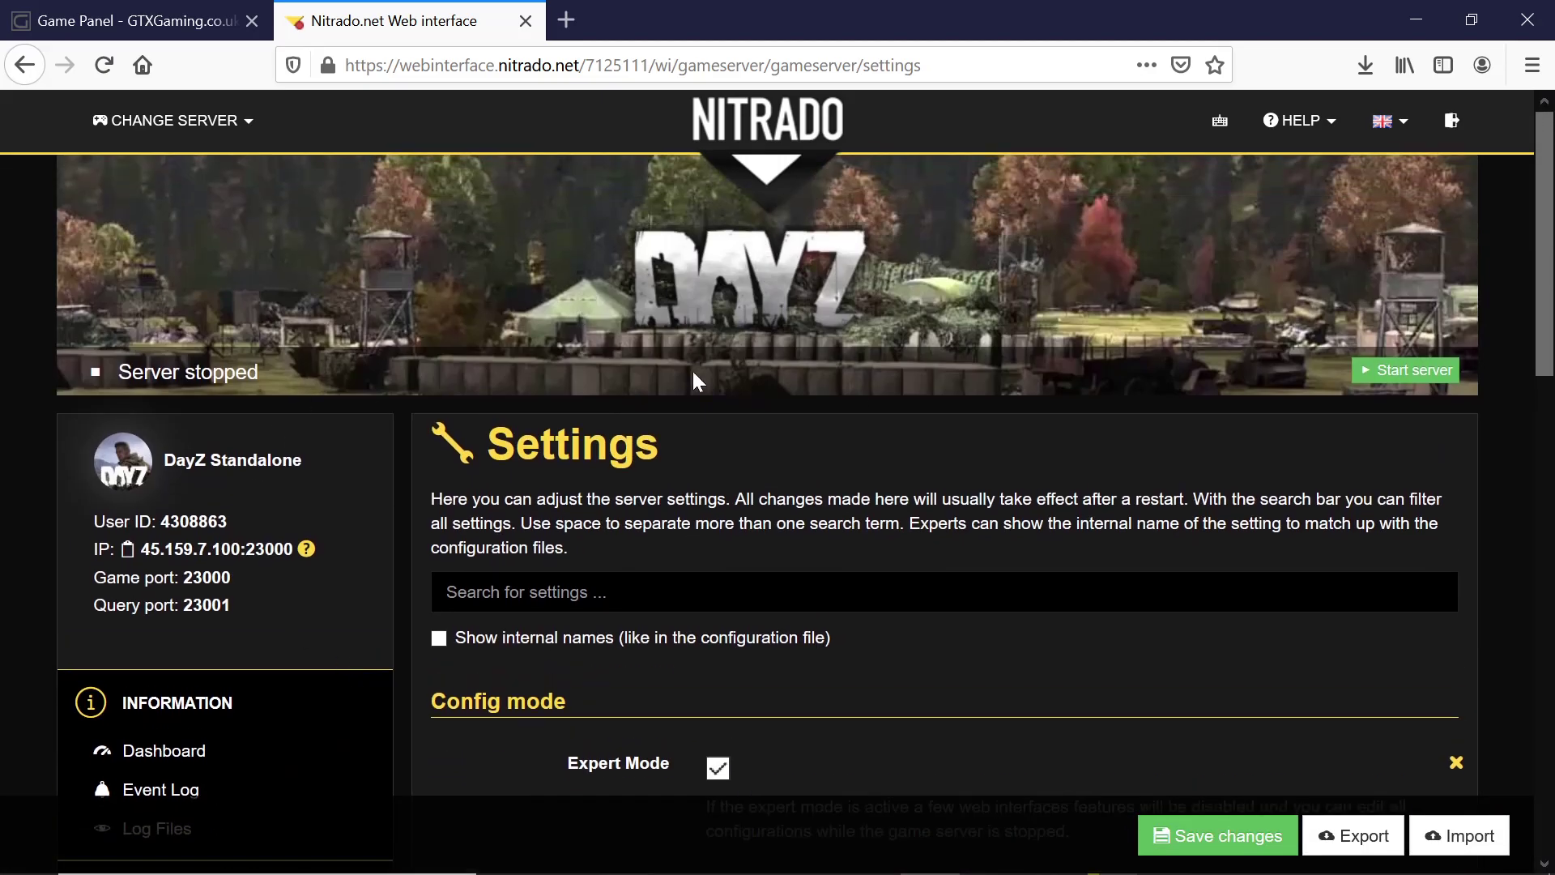
# Return to the GTXGaming panel, sort the Workshop by Most Subscribed and install the Trader mod
pyautogui.click(111, 18)
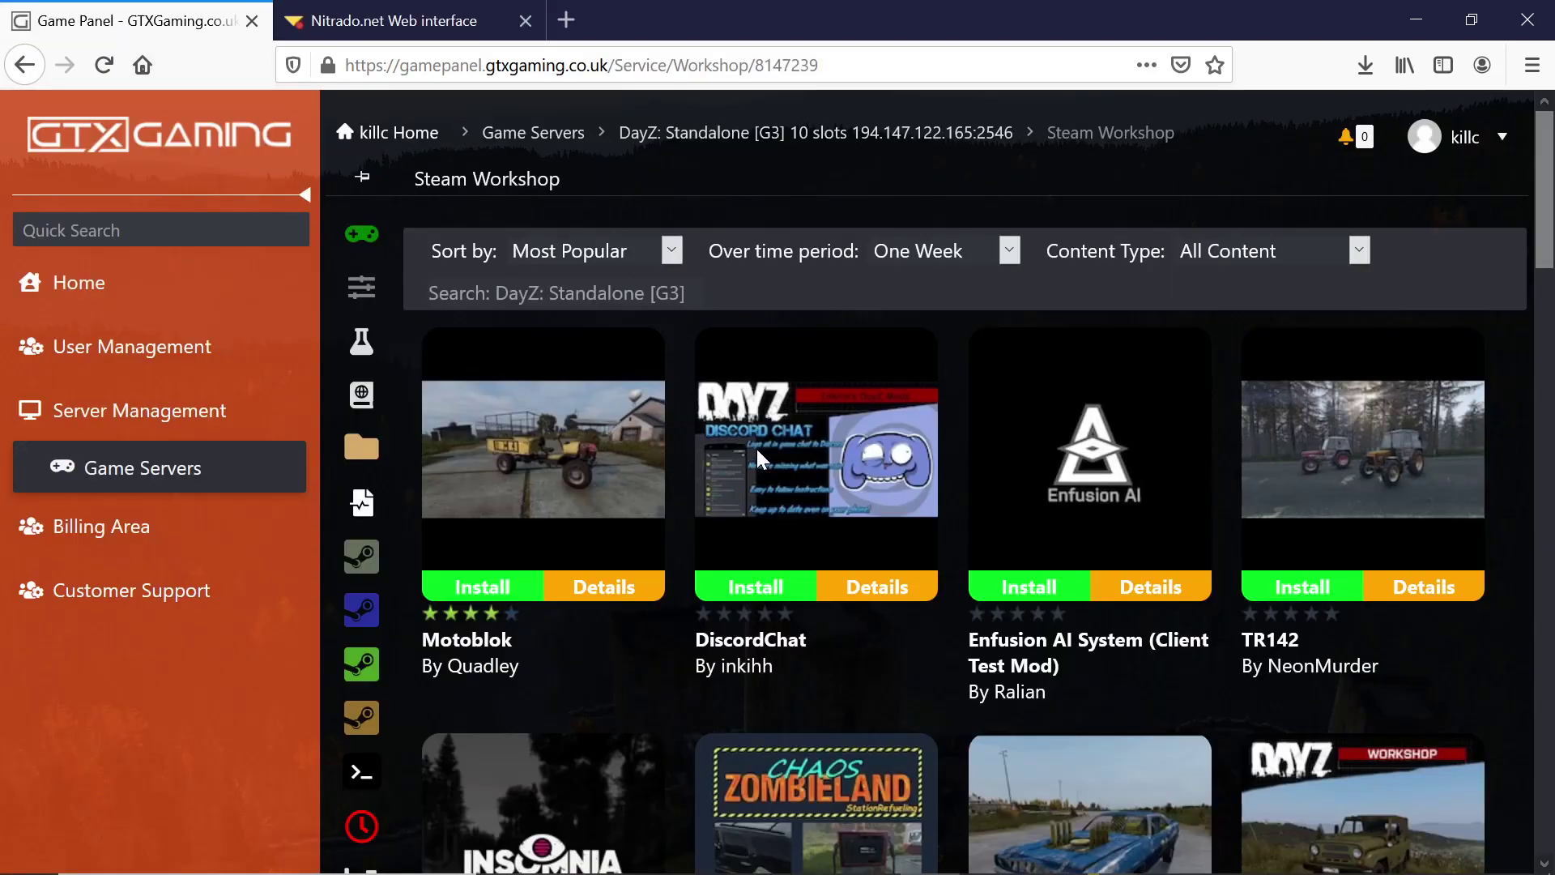
pyautogui.click(672, 251)
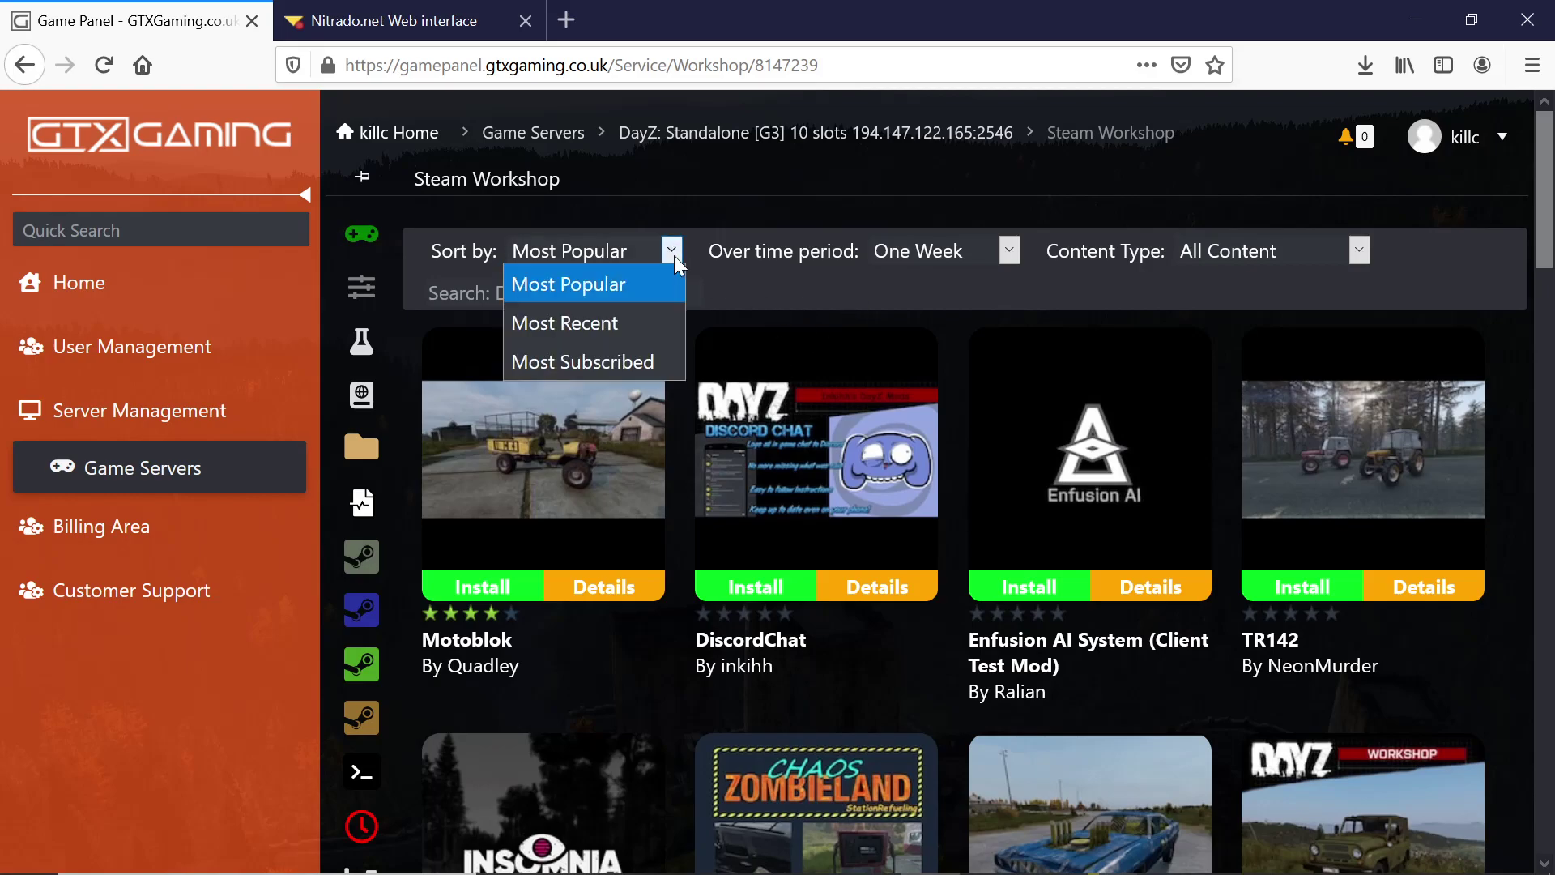
pyautogui.click(609, 358)
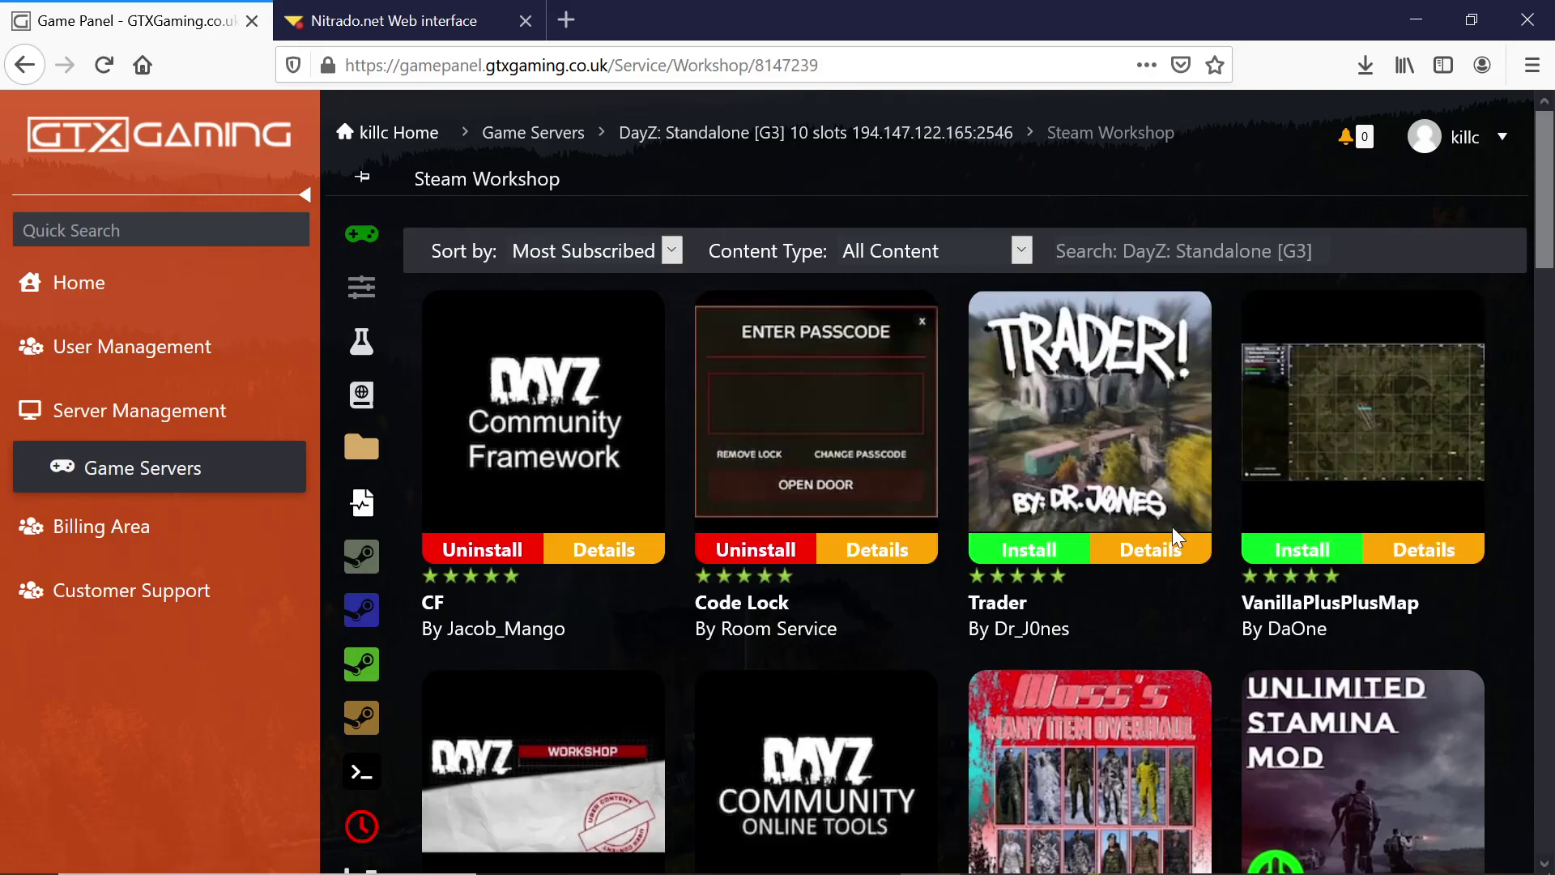
pyautogui.click(1019, 549)
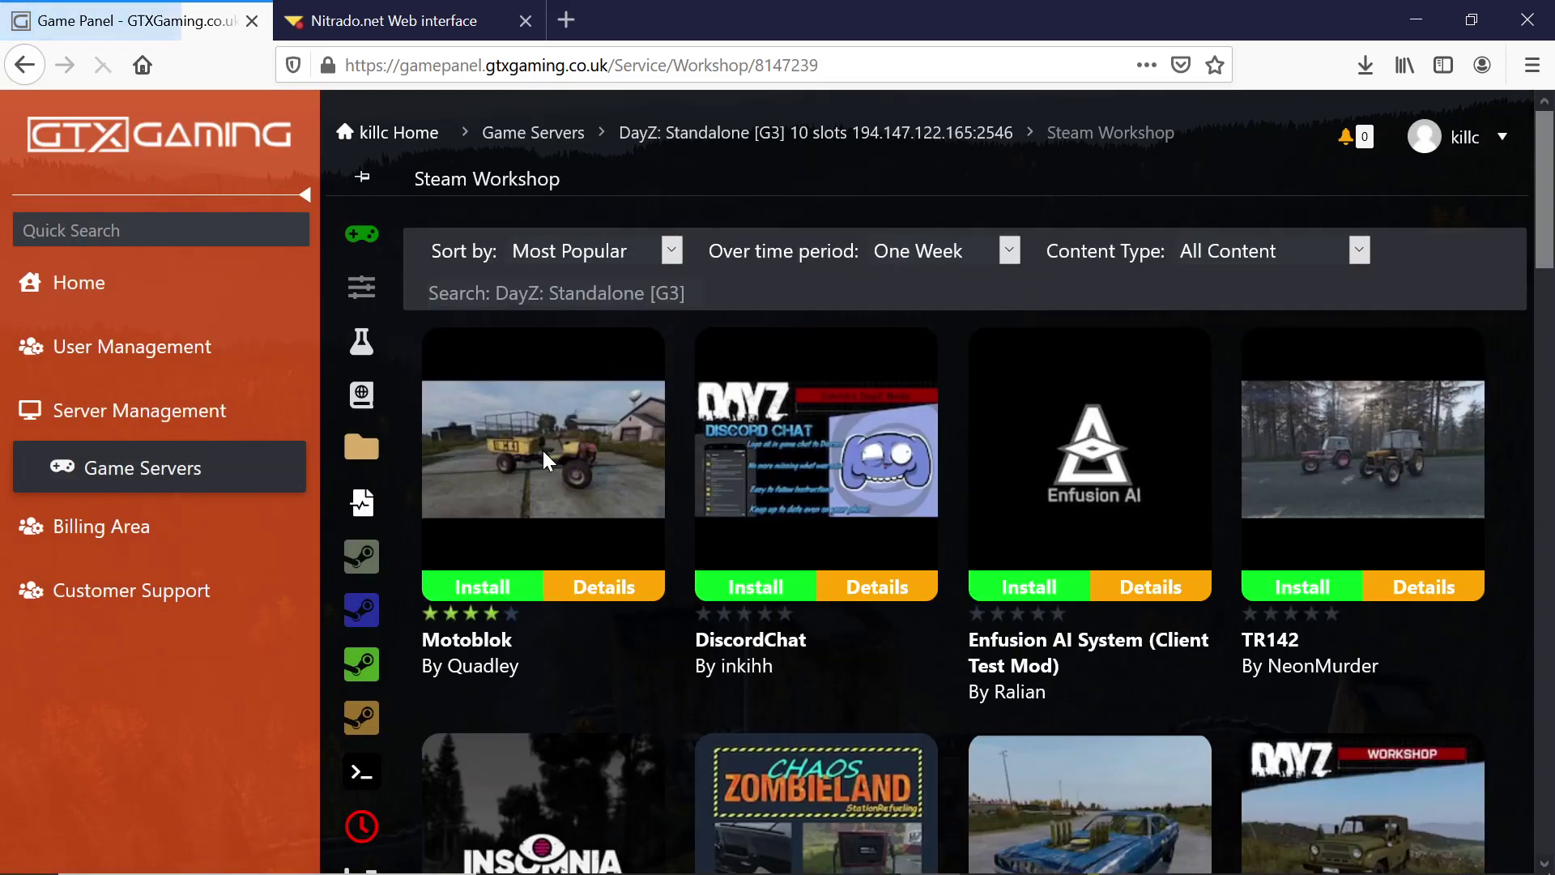
# Return to the DayZ server's overview page and start the server
pyautogui.click(802, 134)
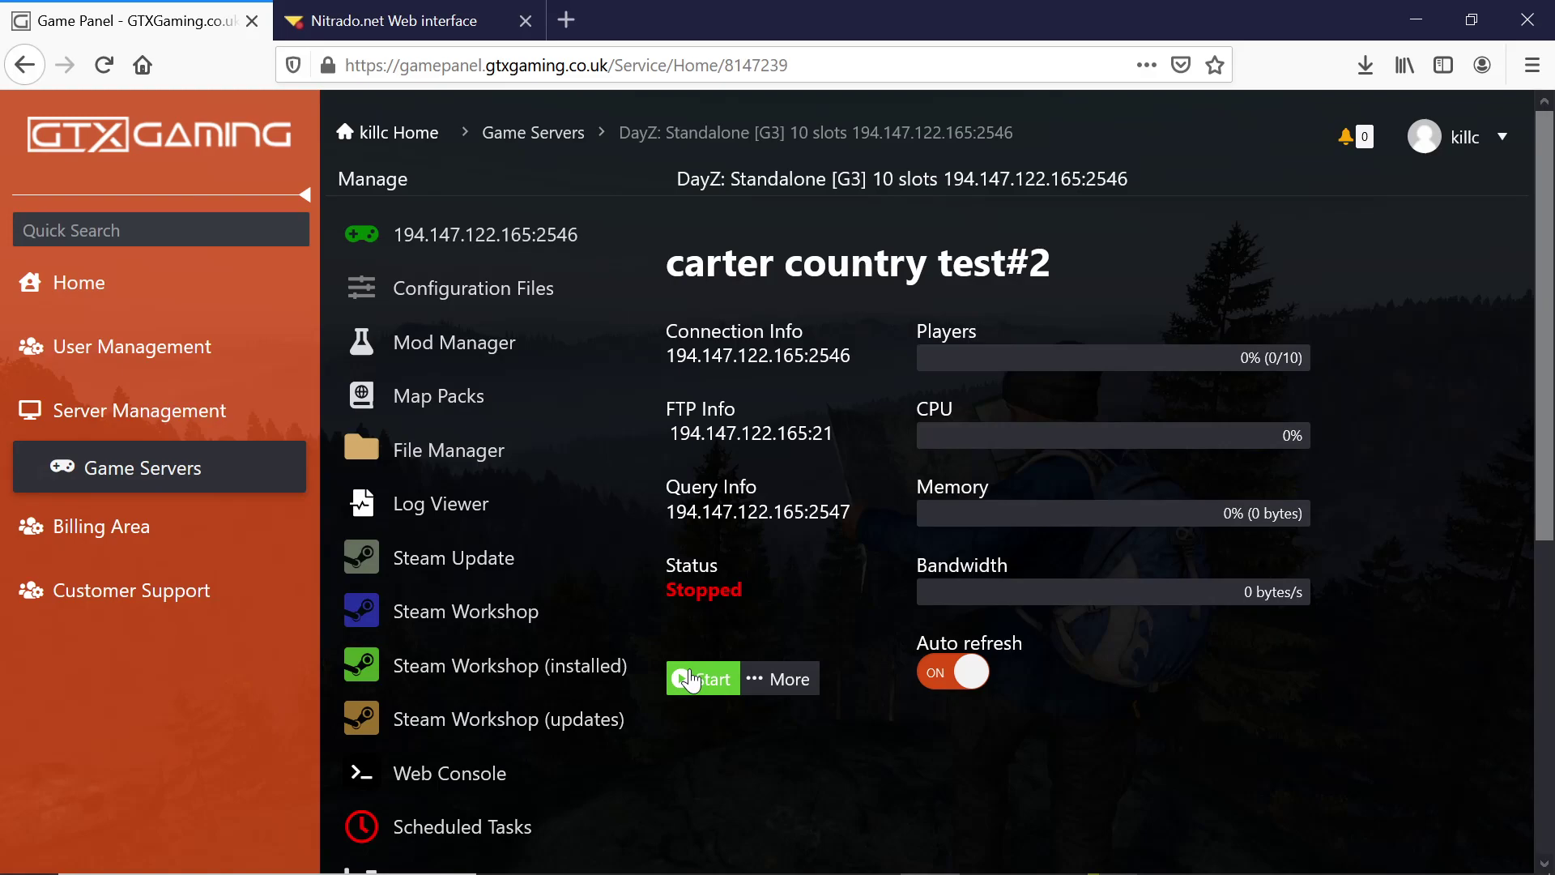
pyautogui.click(690, 680)
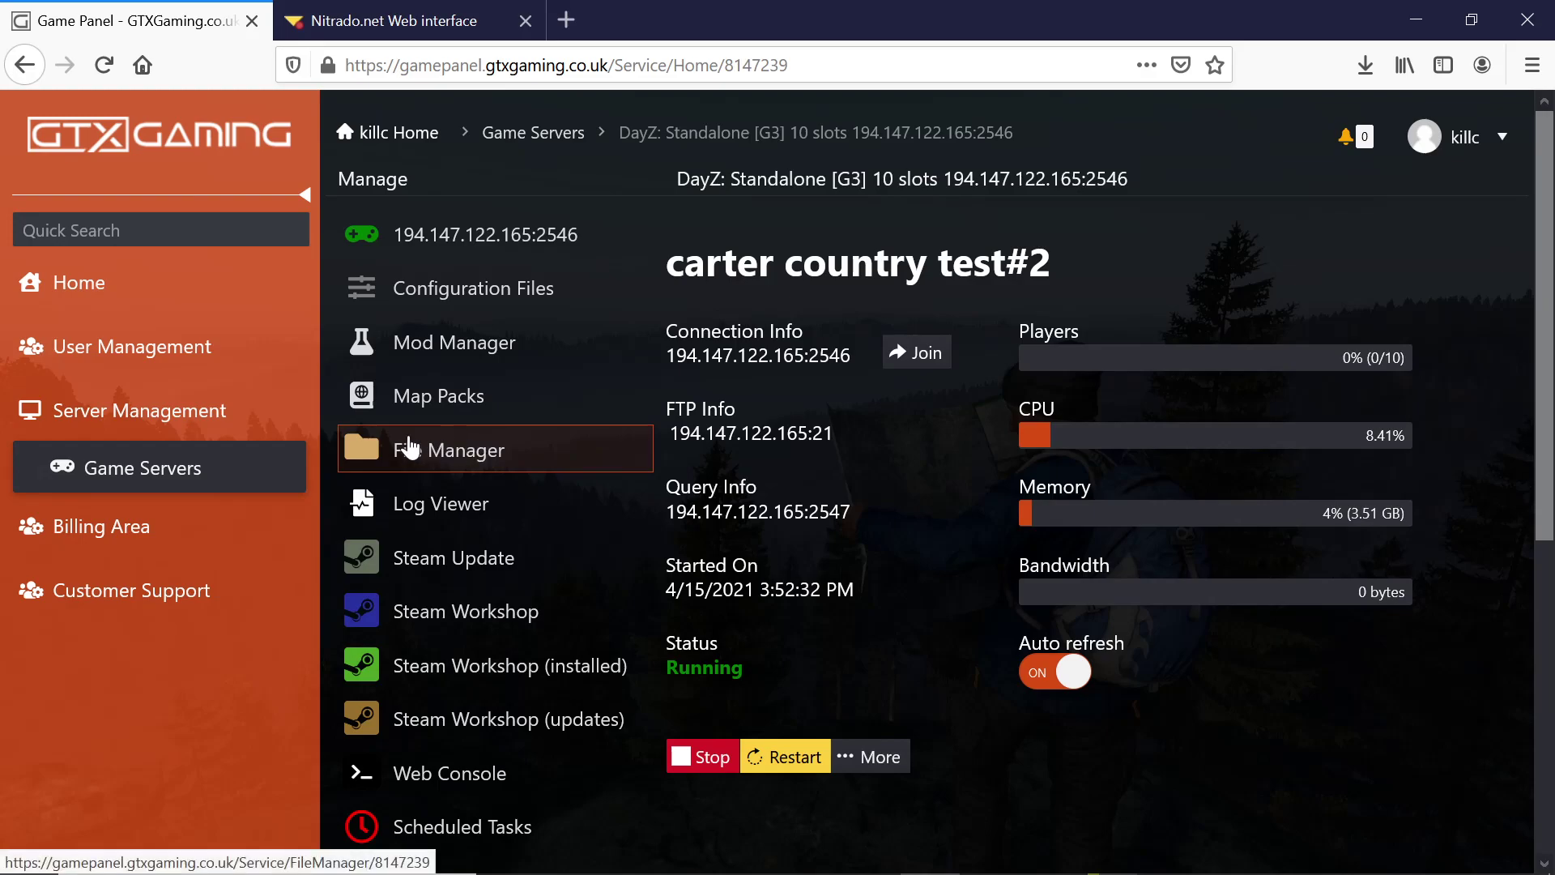
# Open DepositaryConfig.json from the SC/Depositary_System folder in the server's file manager
pyautogui.click(409, 447)
pyautogui.scroll(-6, 518, 458)
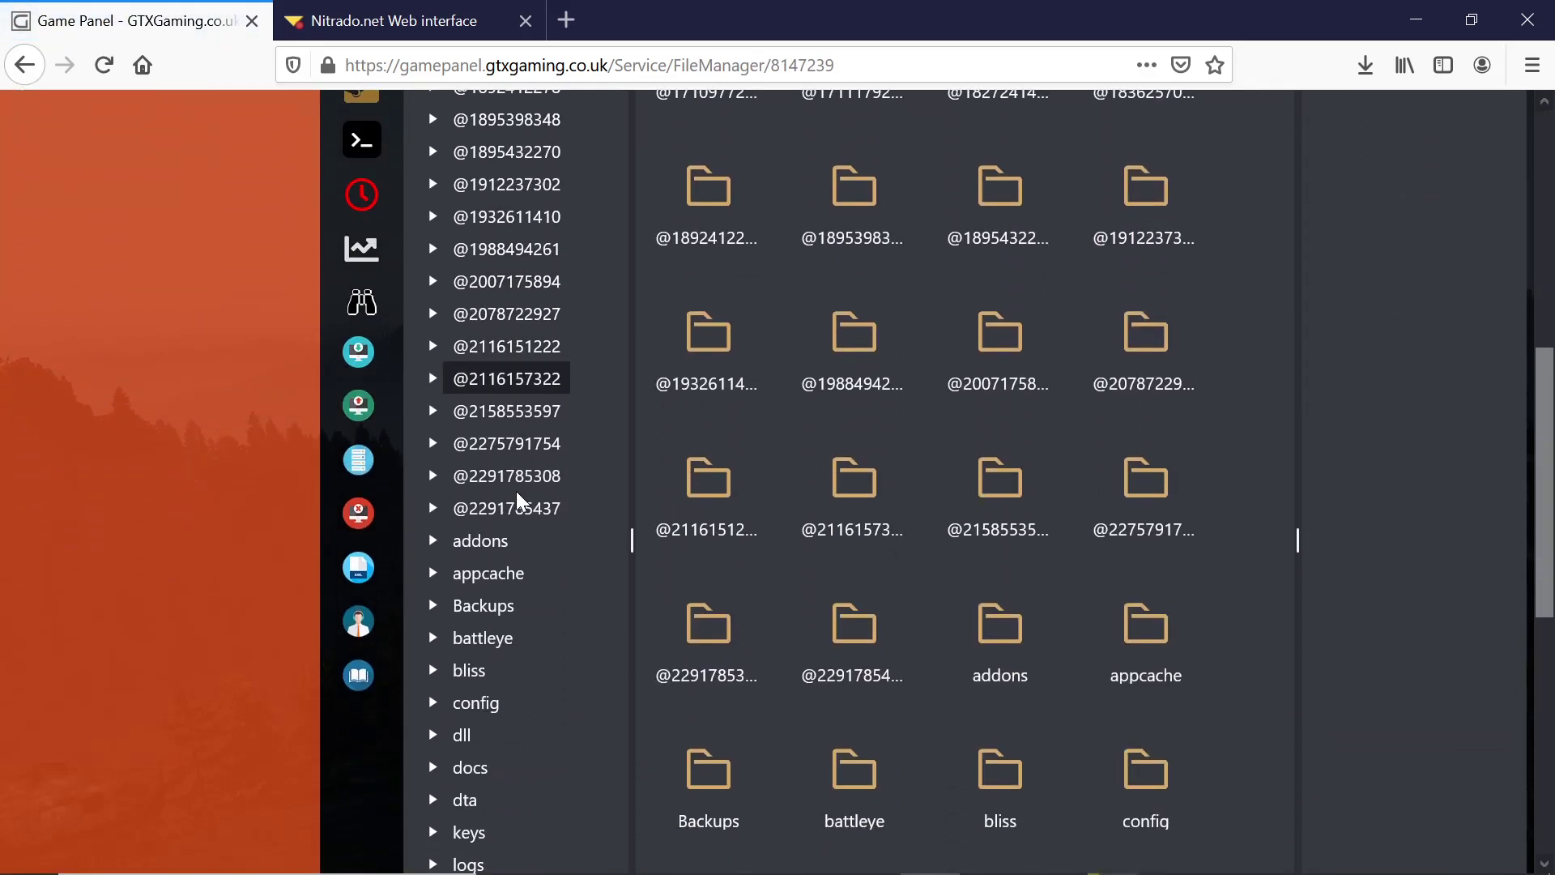
pyautogui.scroll(-6, 517, 491)
pyautogui.click(471, 426)
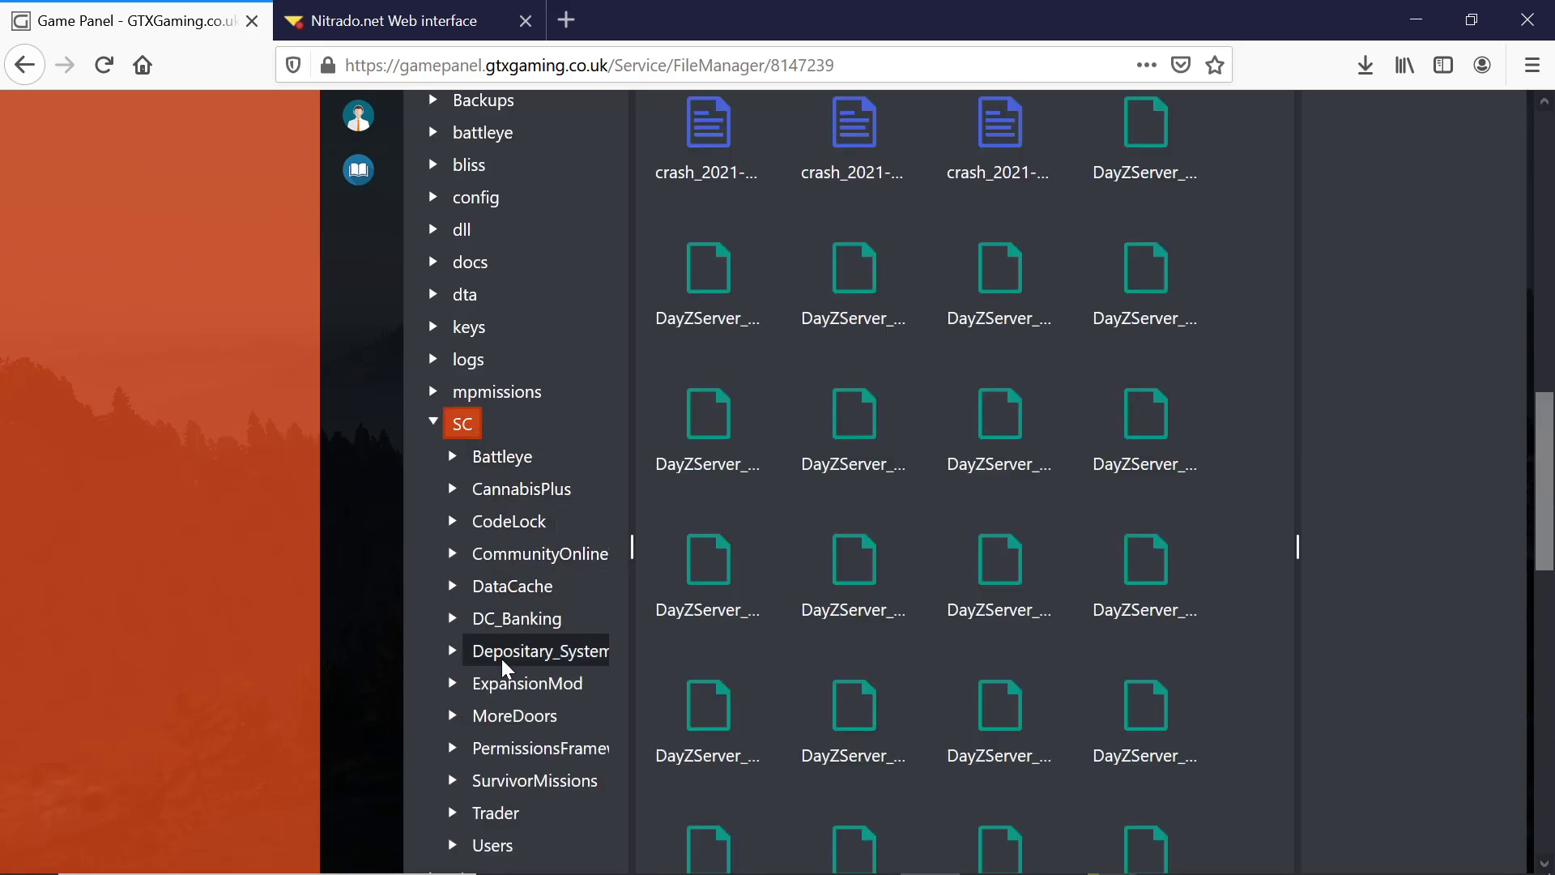
pyautogui.click(504, 658)
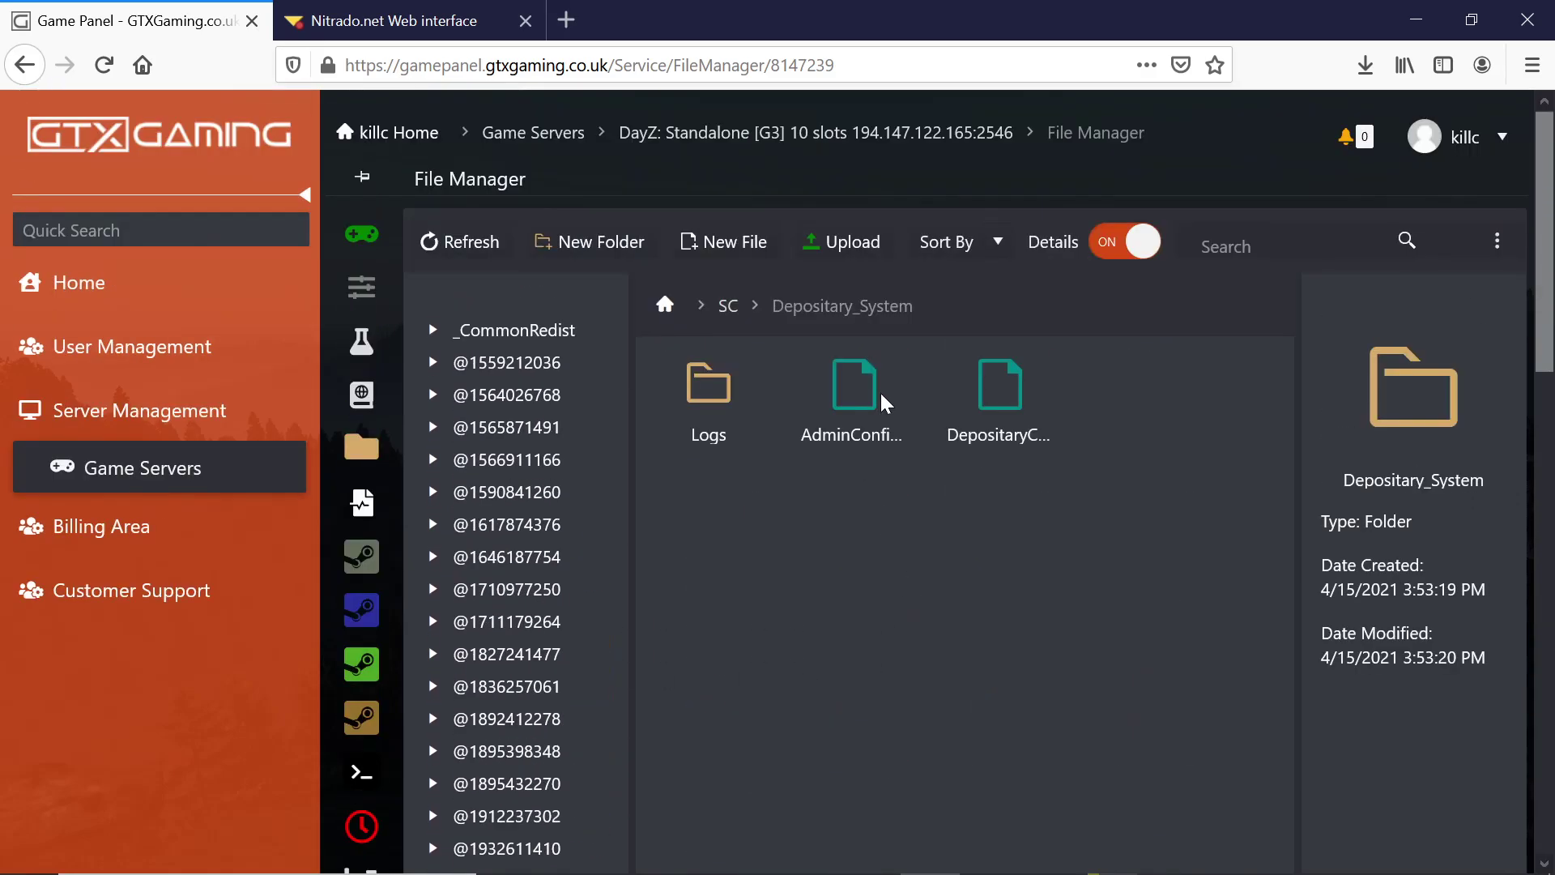
pyautogui.doubleClick(1013, 384)
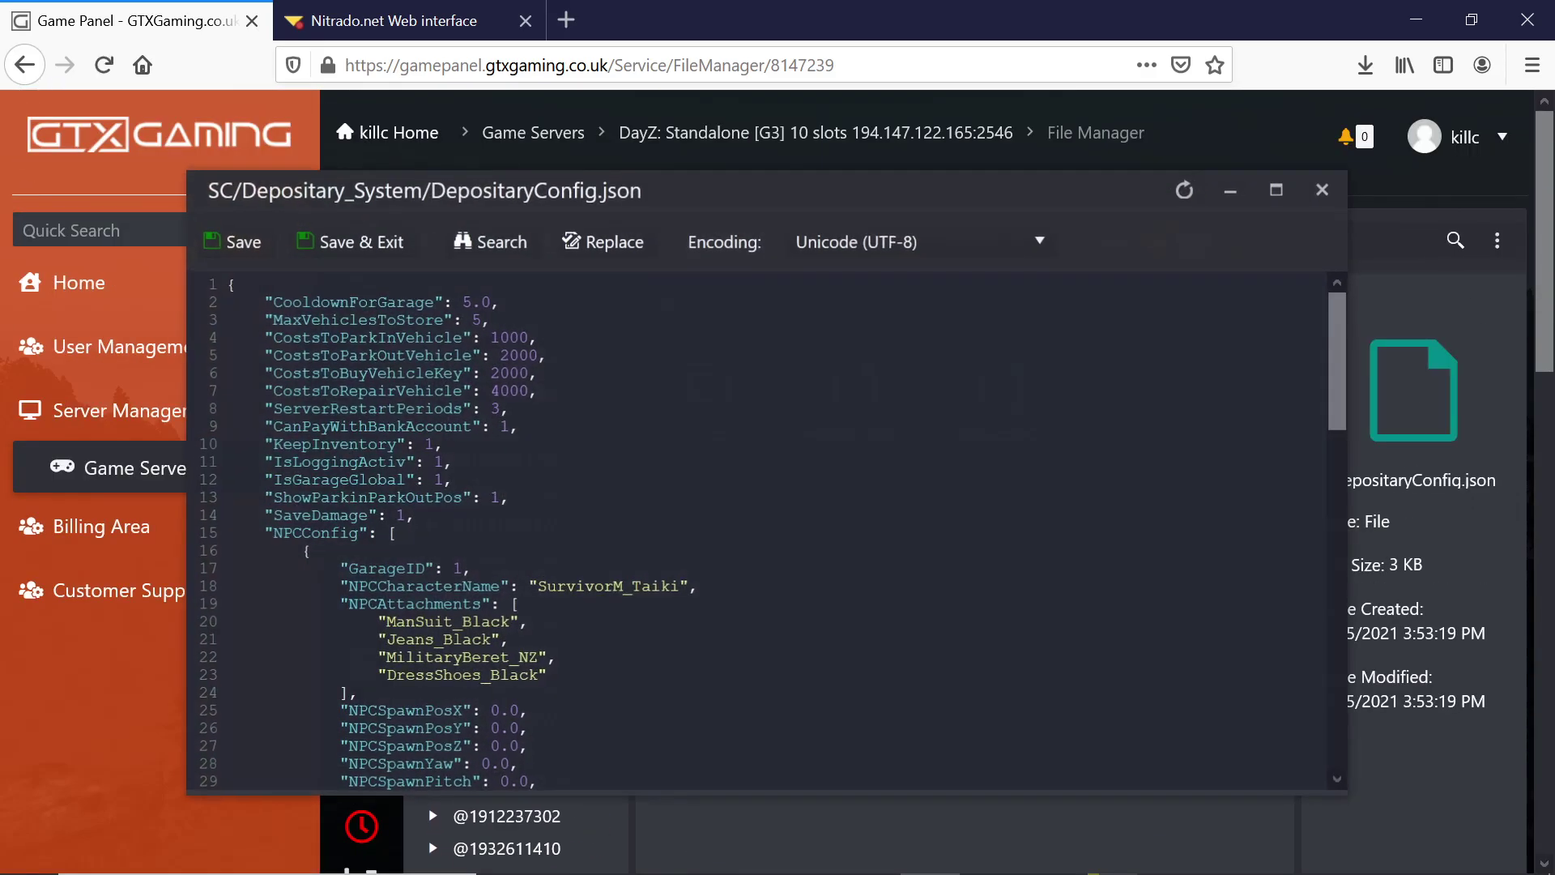
# Examine the garage entries under NPCConfig and the start of CurrencyConfig, including how the last garage block closes
pyautogui.scroll(-2, 1012, 384)
pyautogui.scroll(-10, 757, 531)
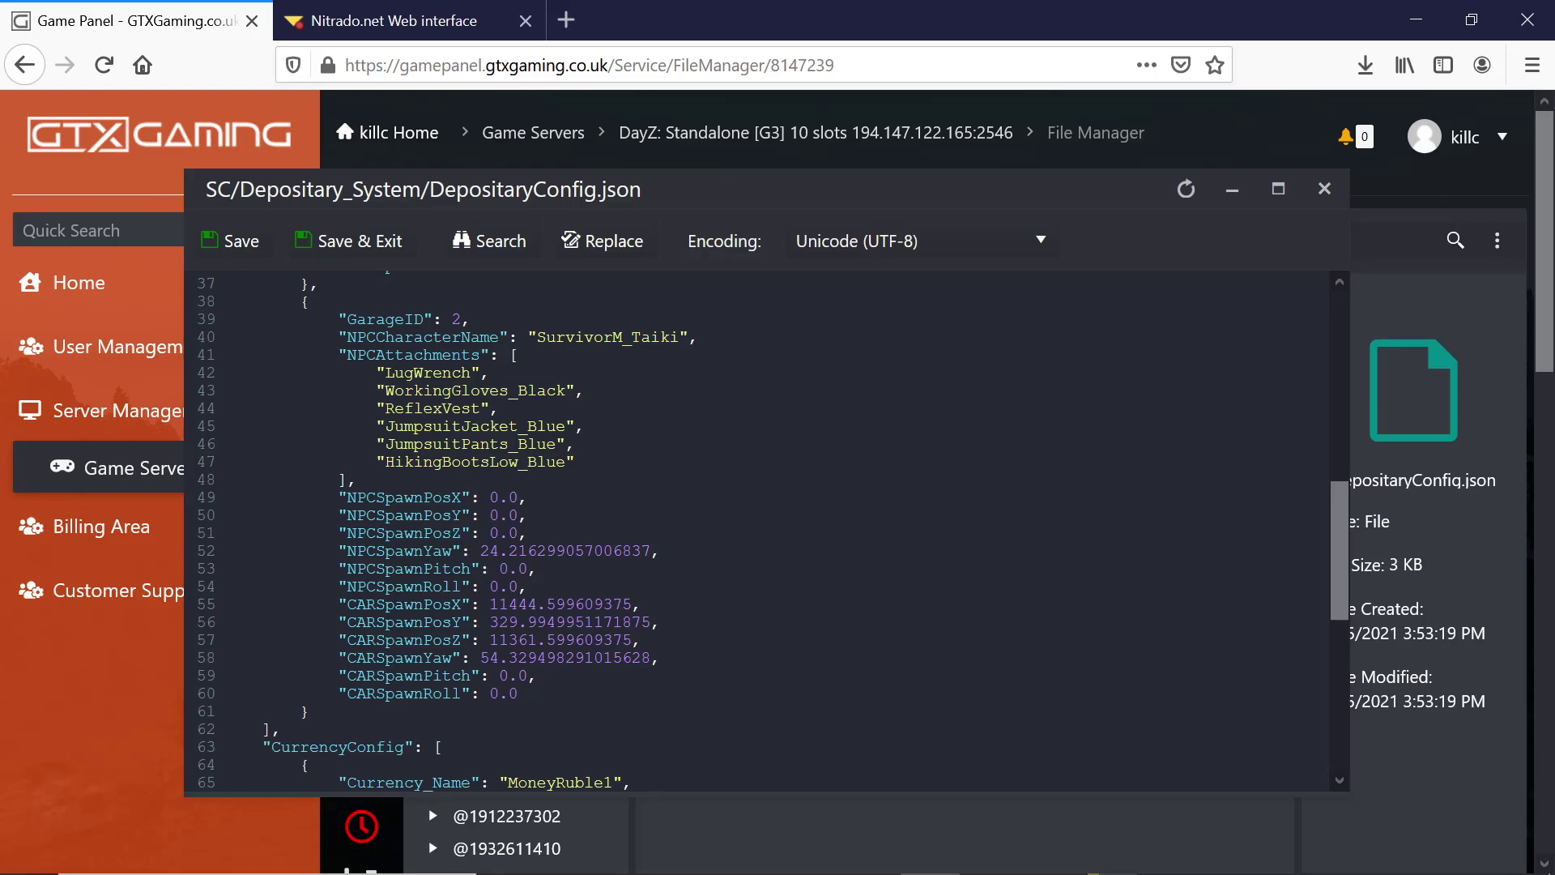
pyautogui.scroll(-2, 757, 530)
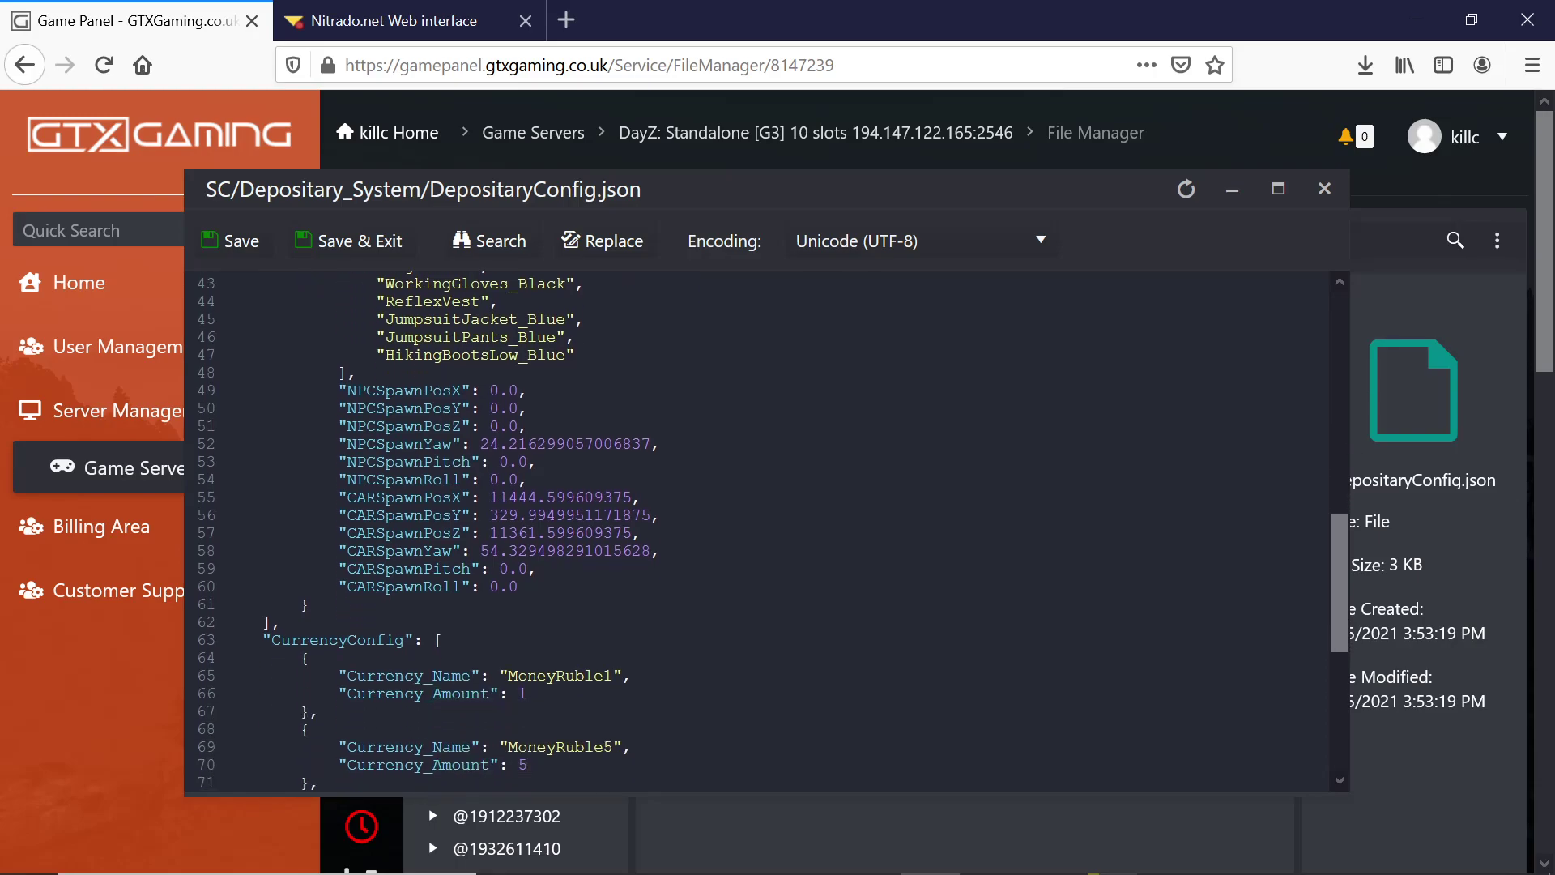
pyautogui.scroll(12, 757, 531)
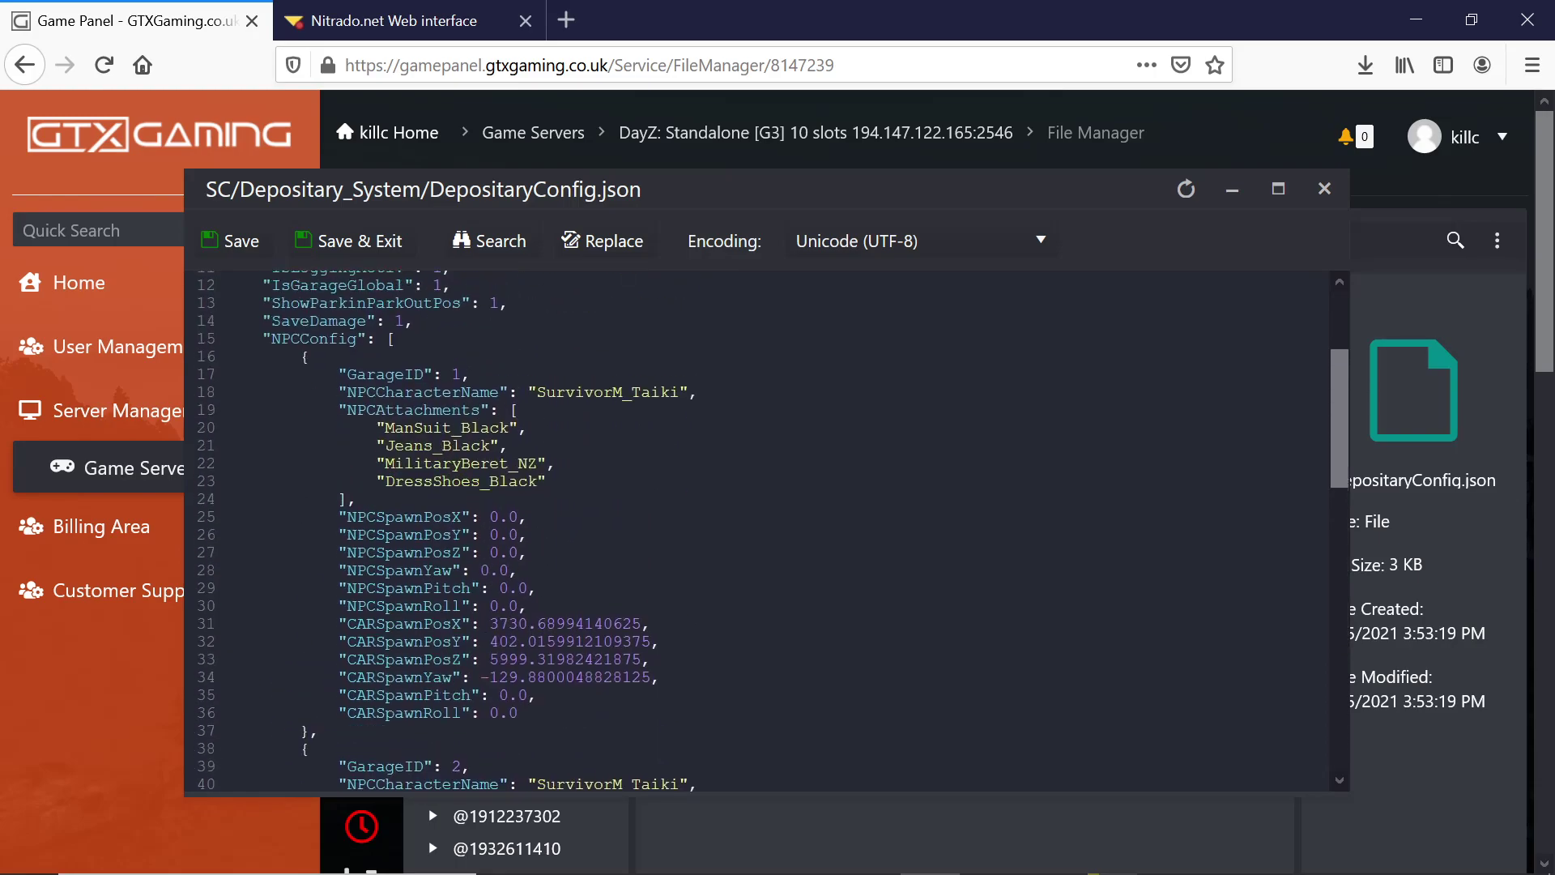
pyautogui.scroll(-3, 757, 530)
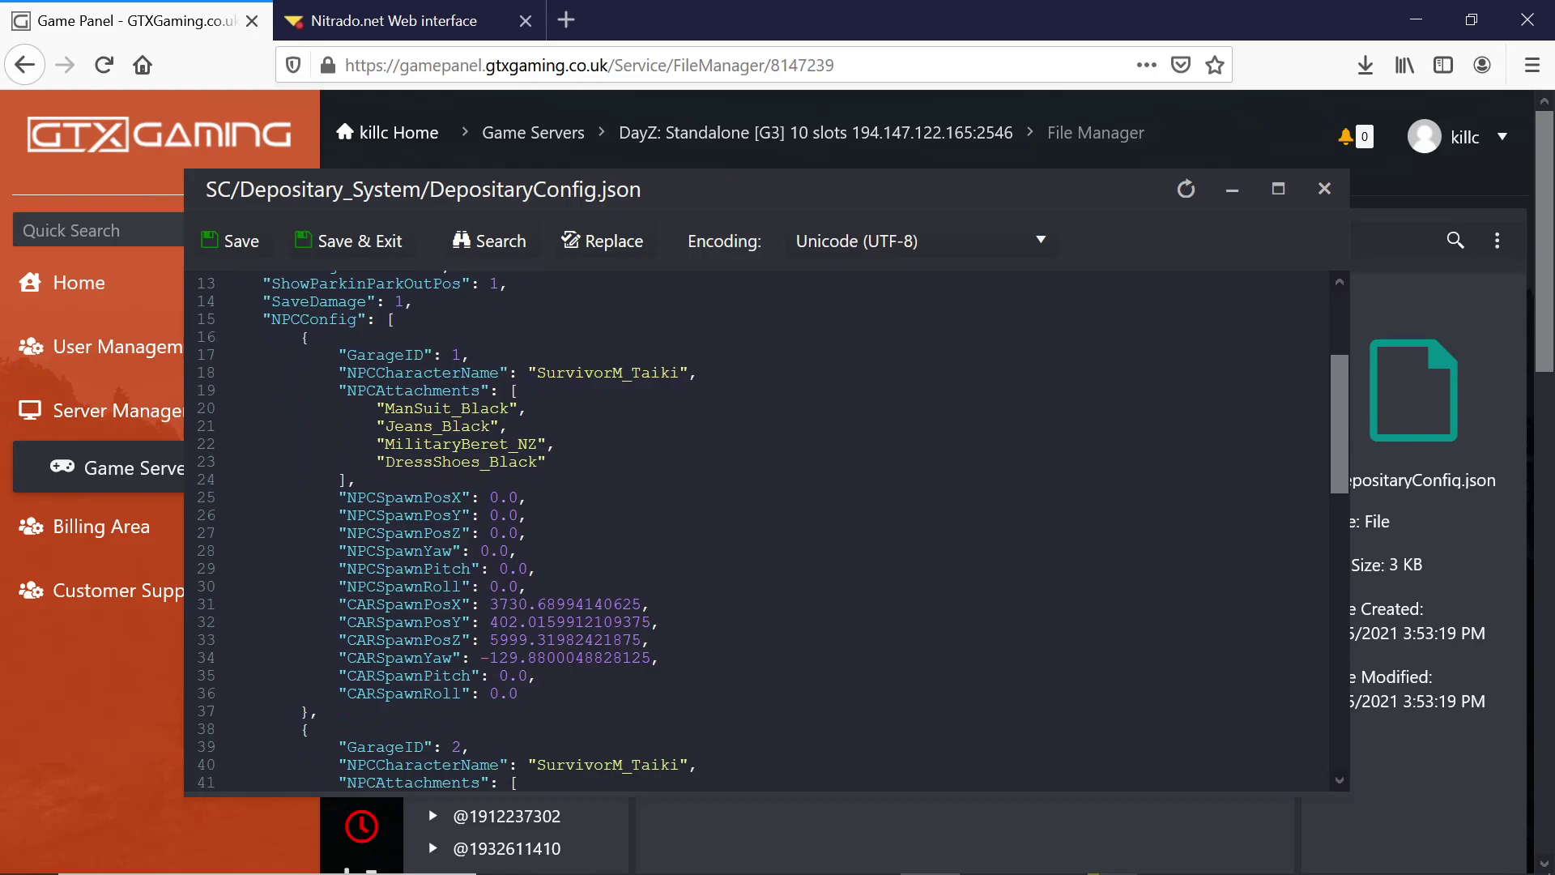
pyautogui.scroll(-10, 757, 530)
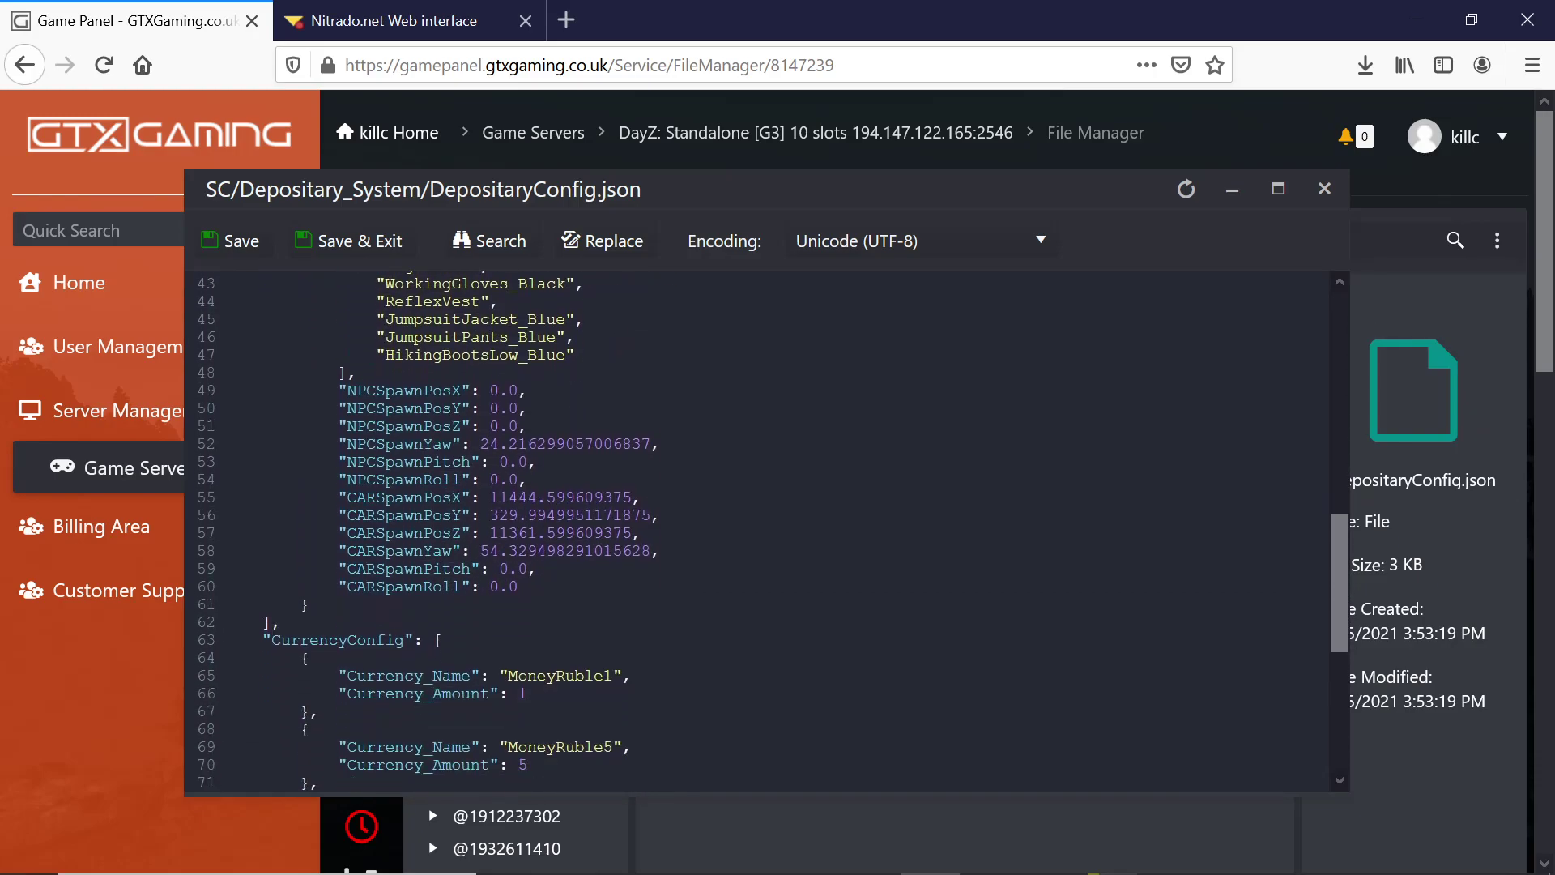
pyautogui.scroll(2, 757, 531)
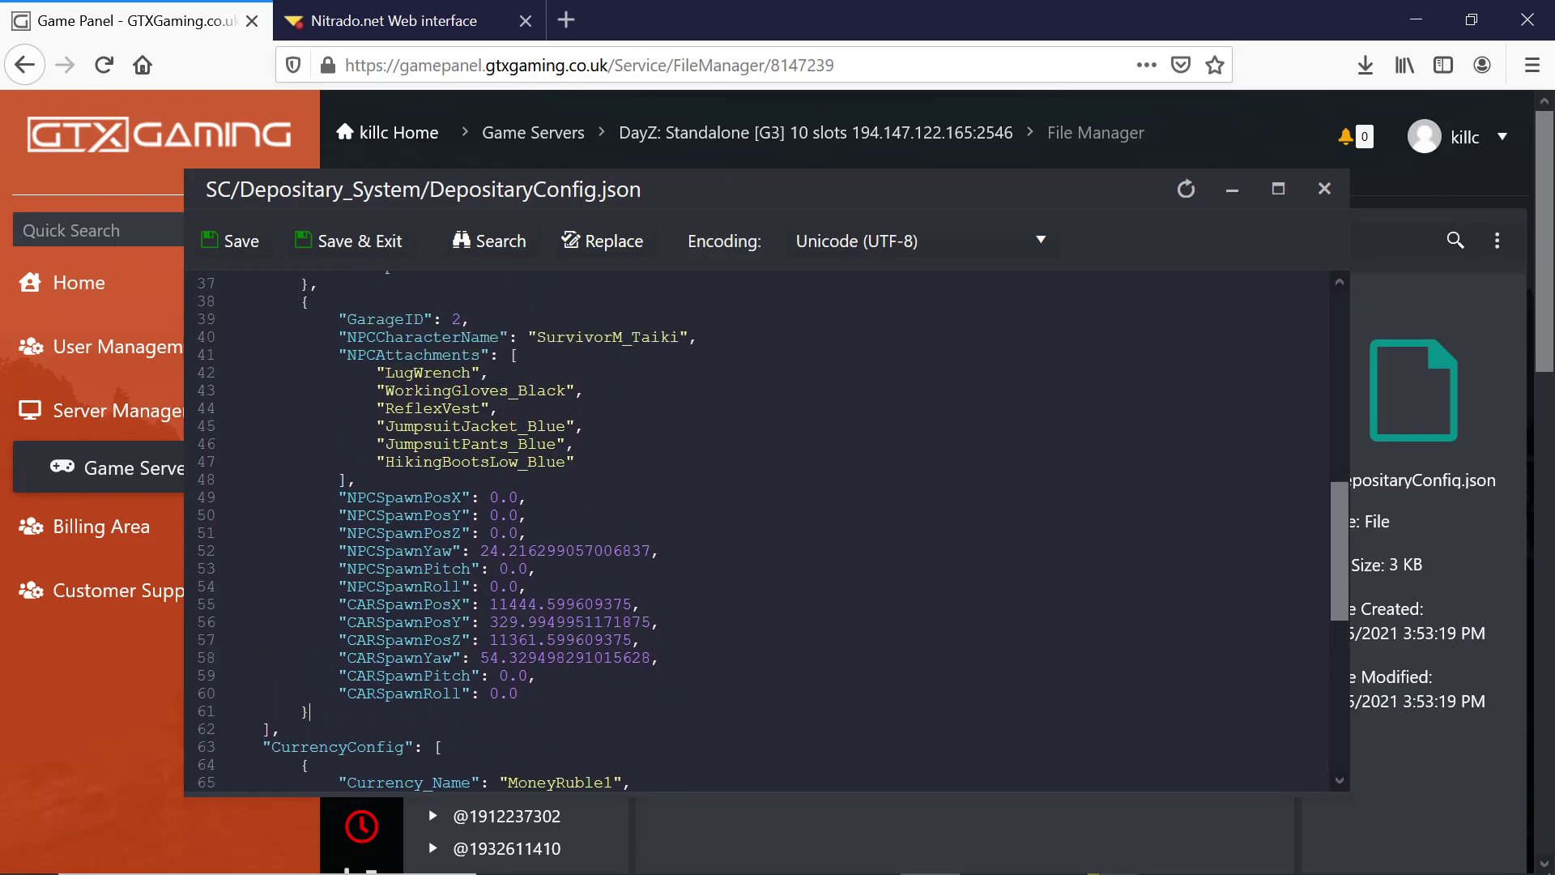
pyautogui.write(',')
pyautogui.press('BackSpace')
pyautogui.scroll(8, 757, 531)
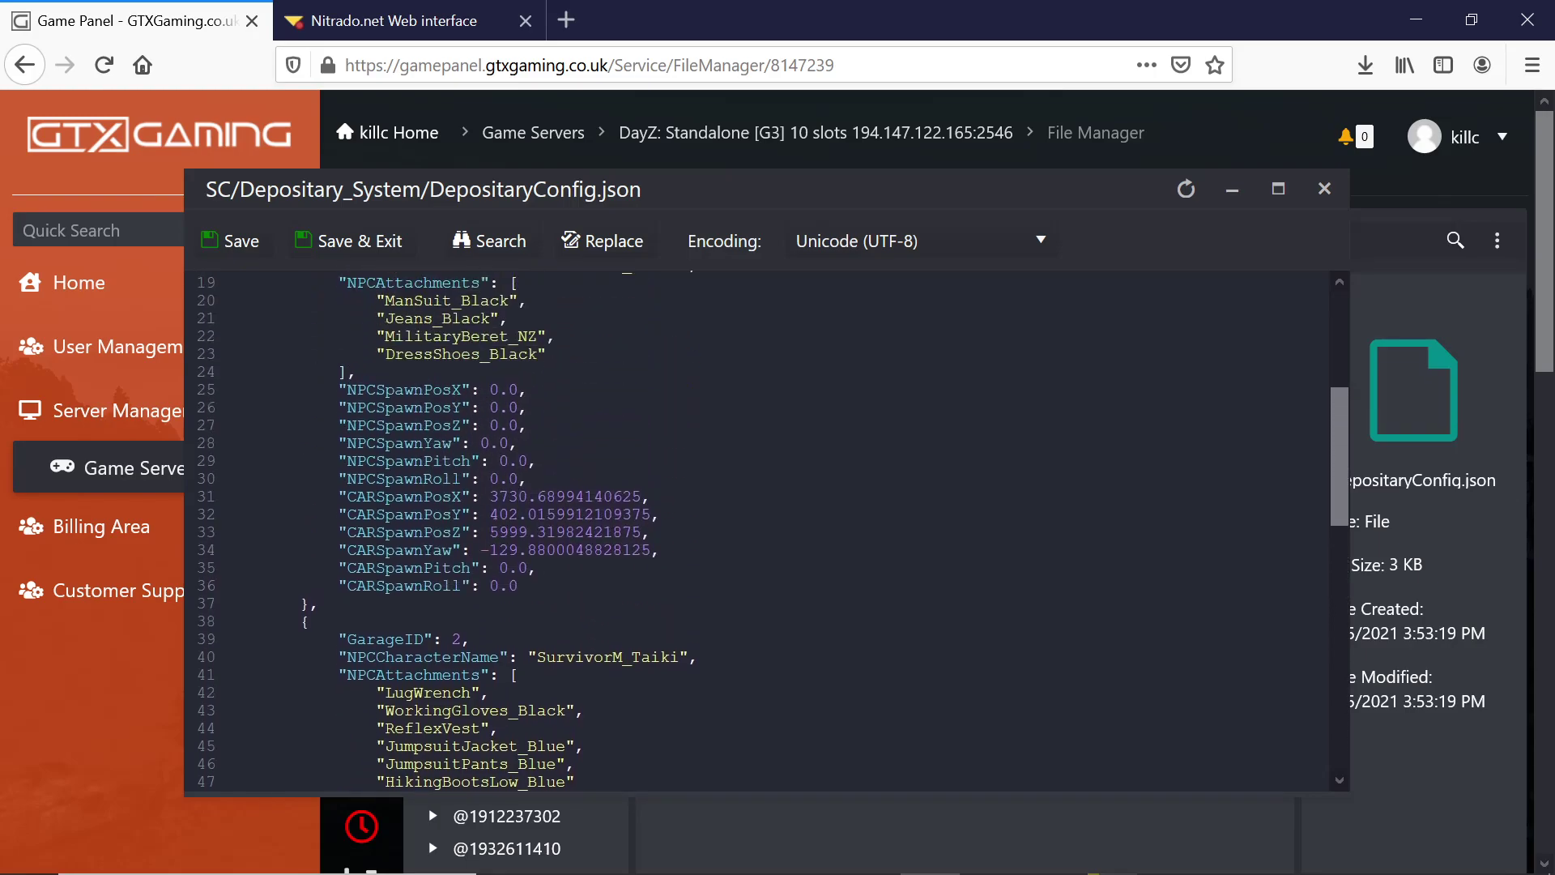
# Duplicate the GarageID 1 block under NPCConfig by pasting its copy on a new line before the GarageID 2 block
pyautogui.scroll(-2, 757, 531)
pyautogui.moveTo(320, 613); pyautogui.dragTo(211, 444)
pyautogui.scroll(4, 211, 467)
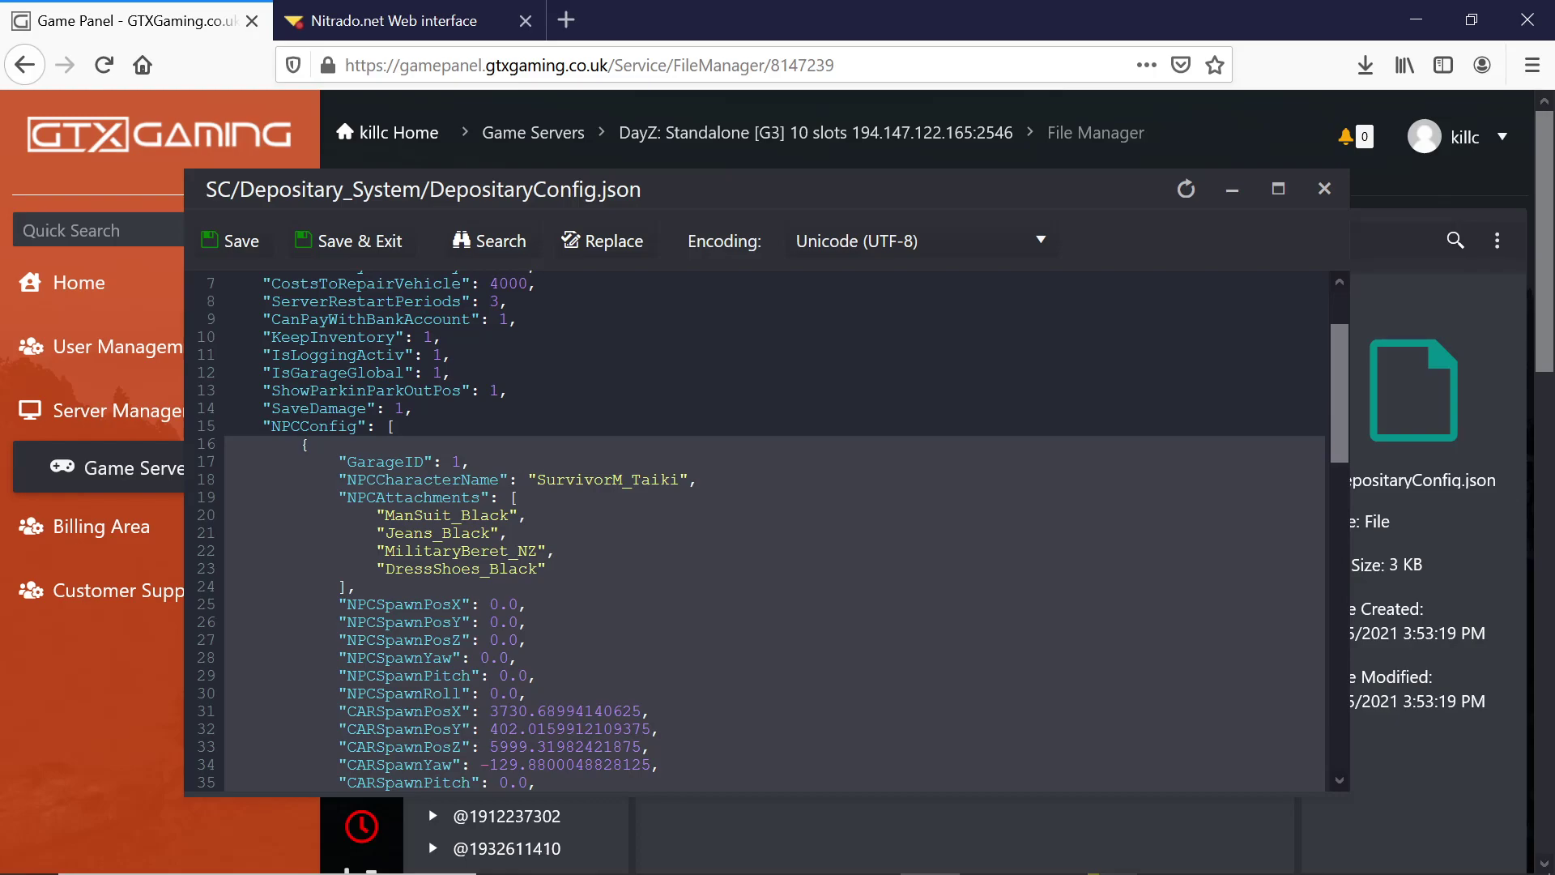
pyautogui.rightClick(374, 495)
pyautogui.click(422, 565)
pyautogui.scroll(-6, 774, 531)
pyautogui.click(319, 497)
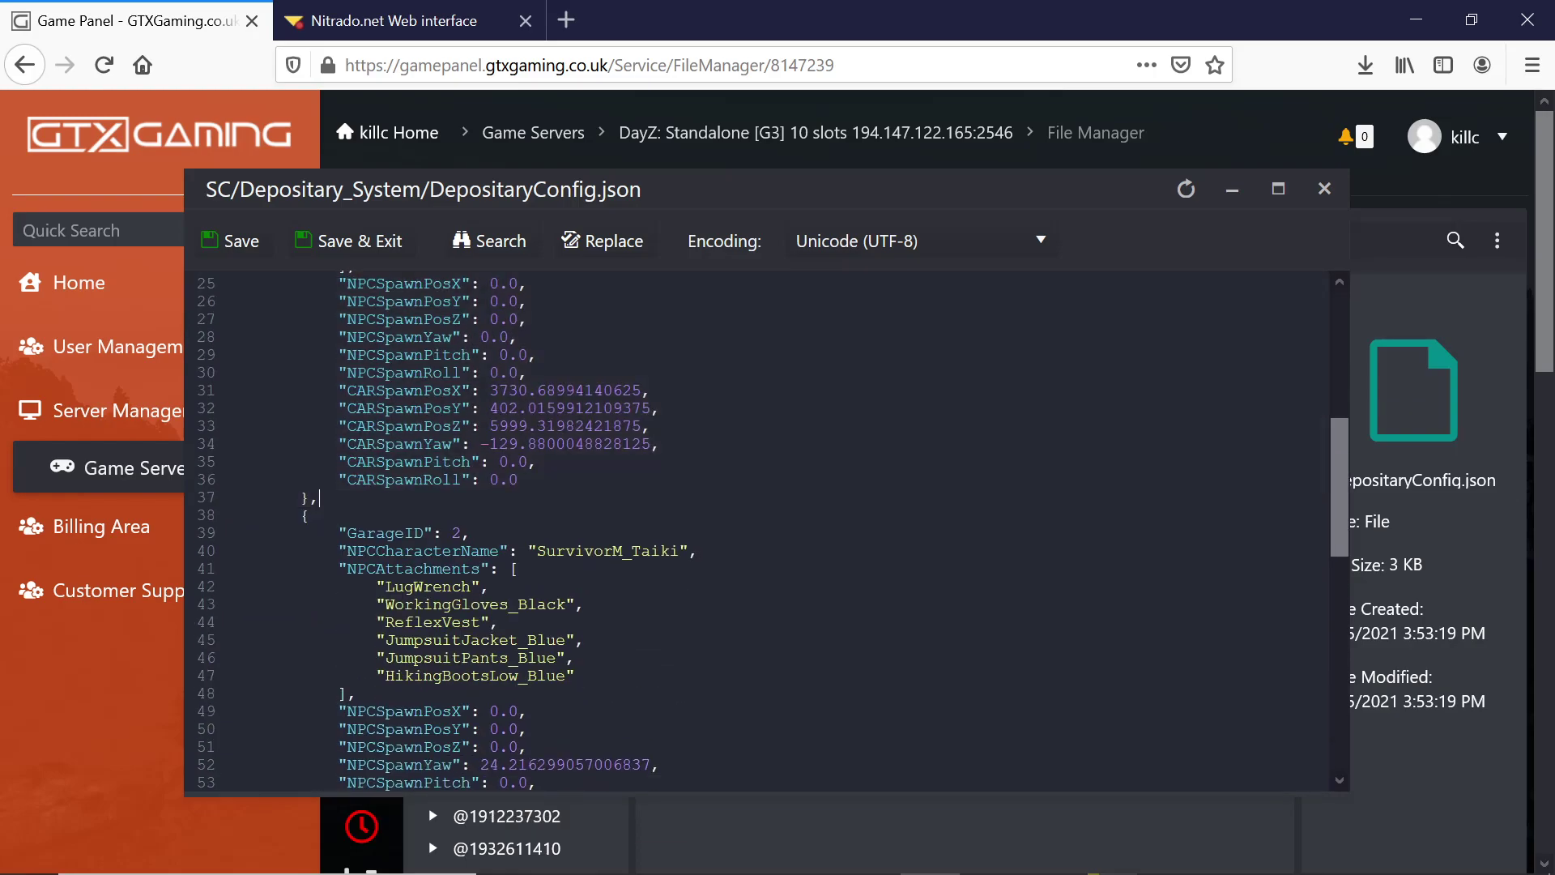
pyautogui.press('Return')
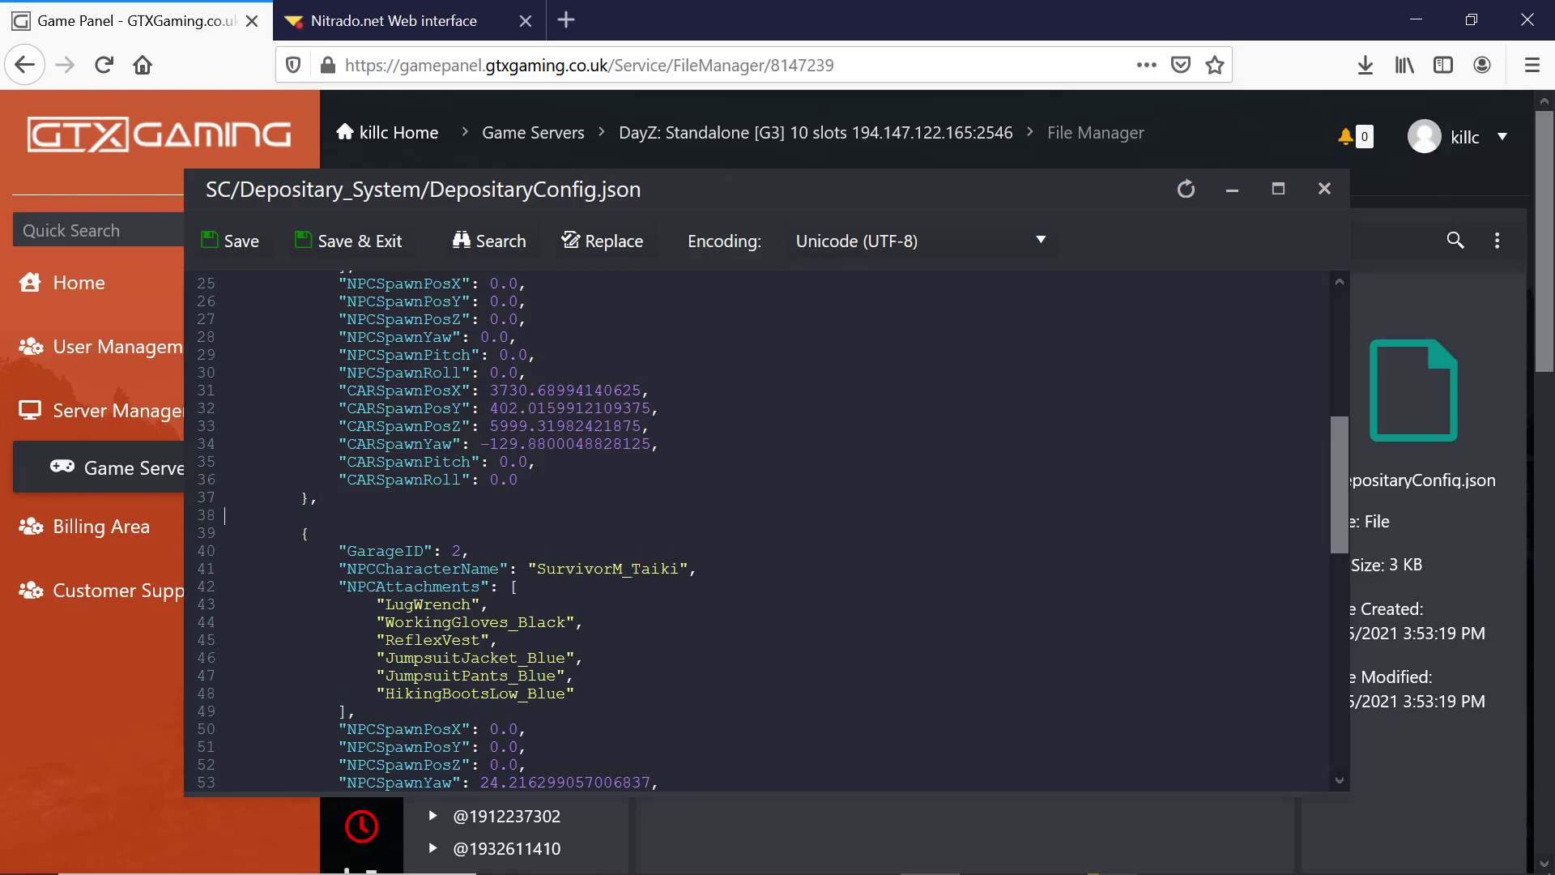
pyautogui.rightClick(228, 527)
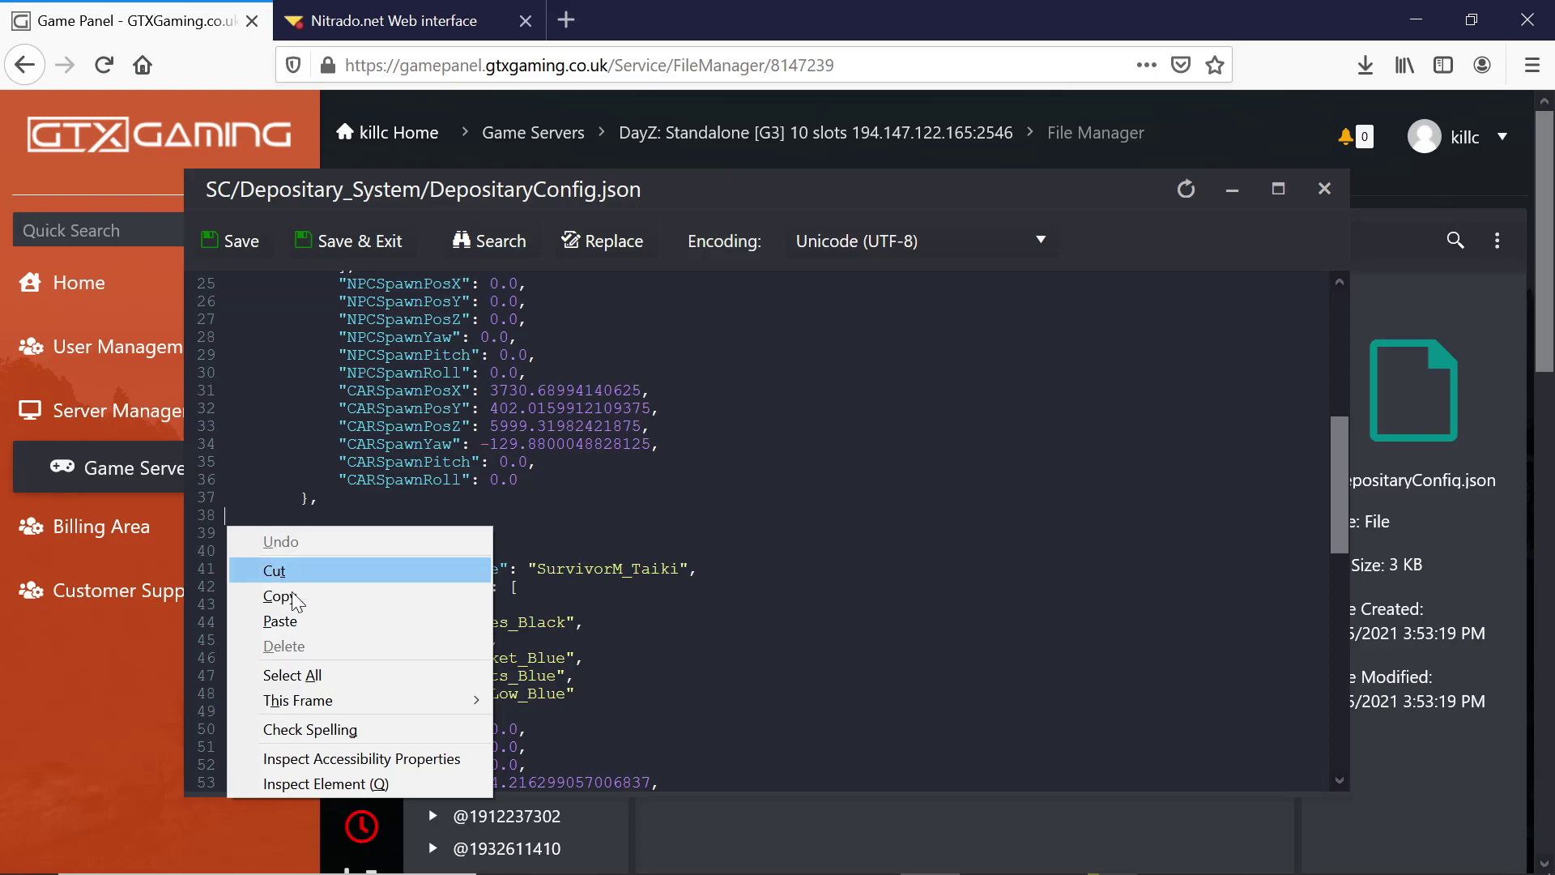
pyautogui.click(304, 624)
pyautogui.scroll(-6, 765, 531)
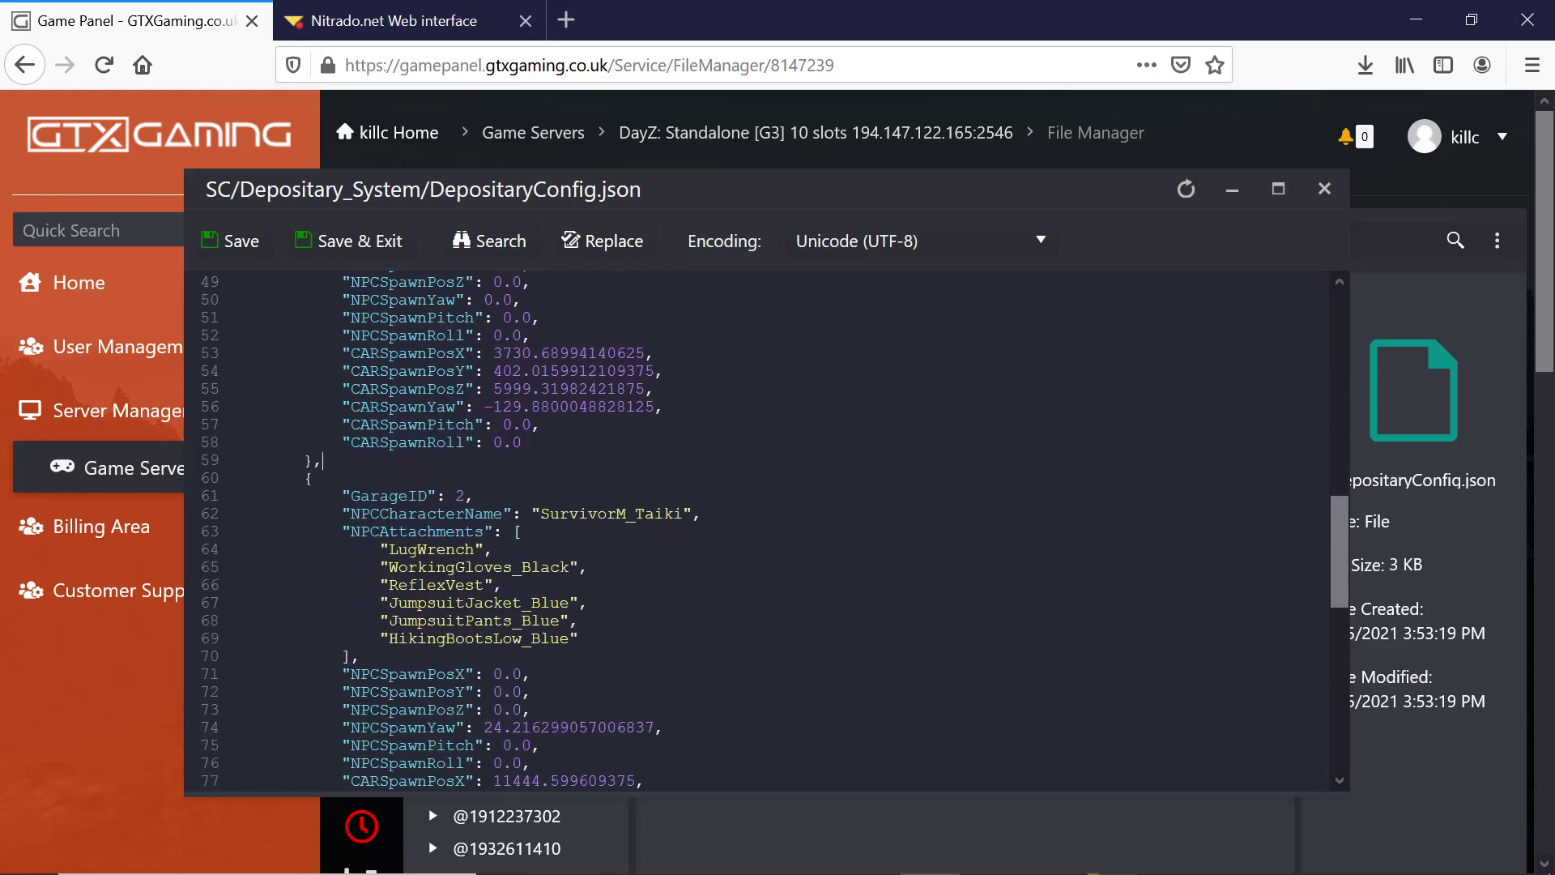
pyautogui.scroll(-6, 765, 531)
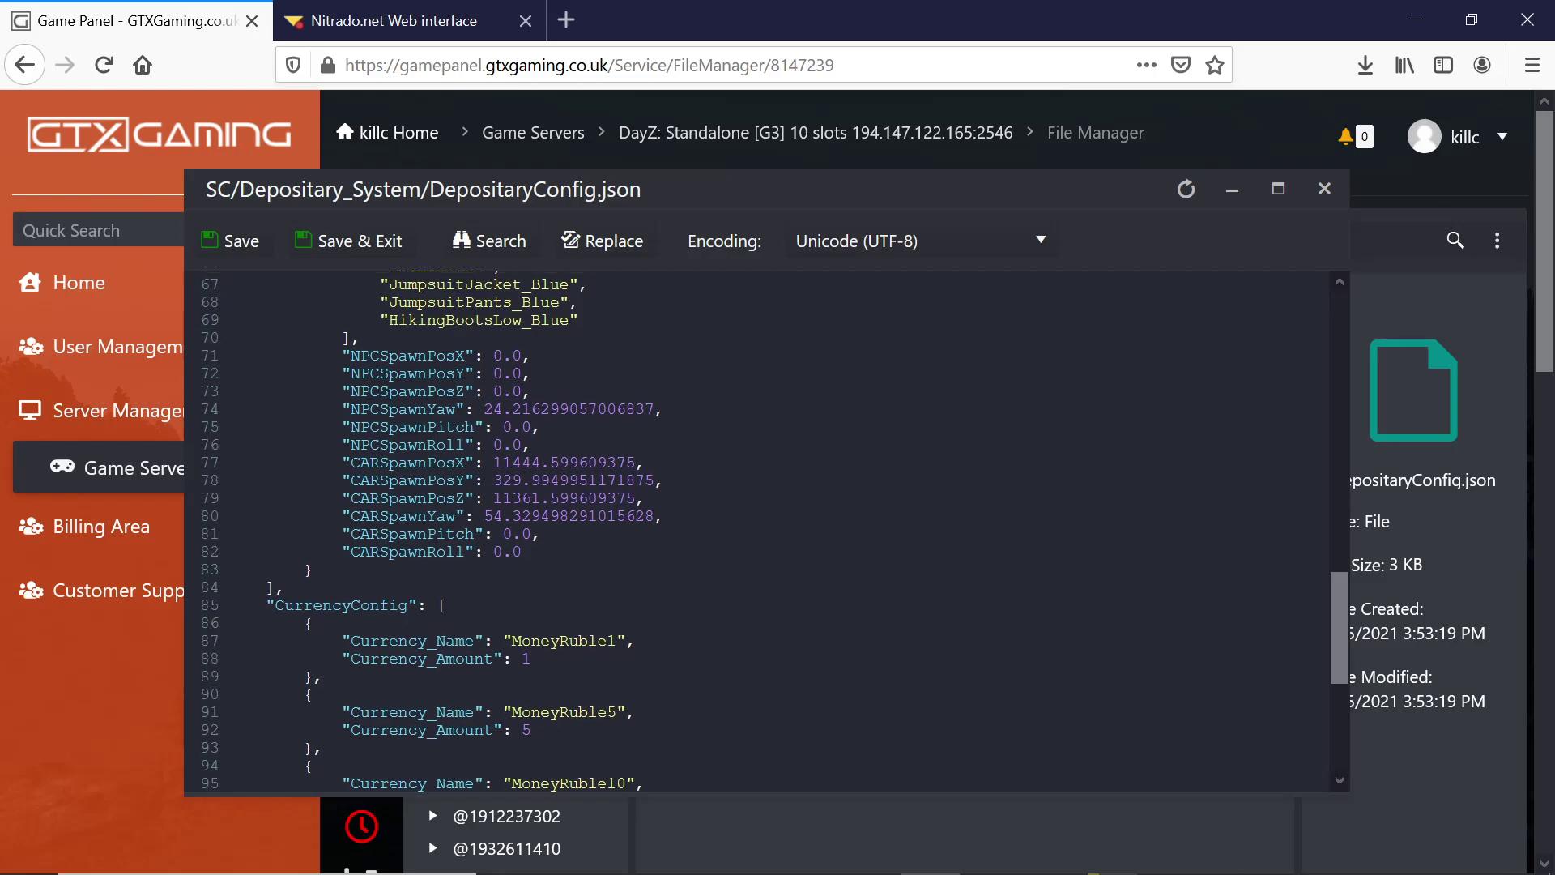
# Go back to the beginning of DepositaryConfig.json and close the file without saving
pyautogui.scroll(6, 765, 531)
pyautogui.scroll(16, 765, 531)
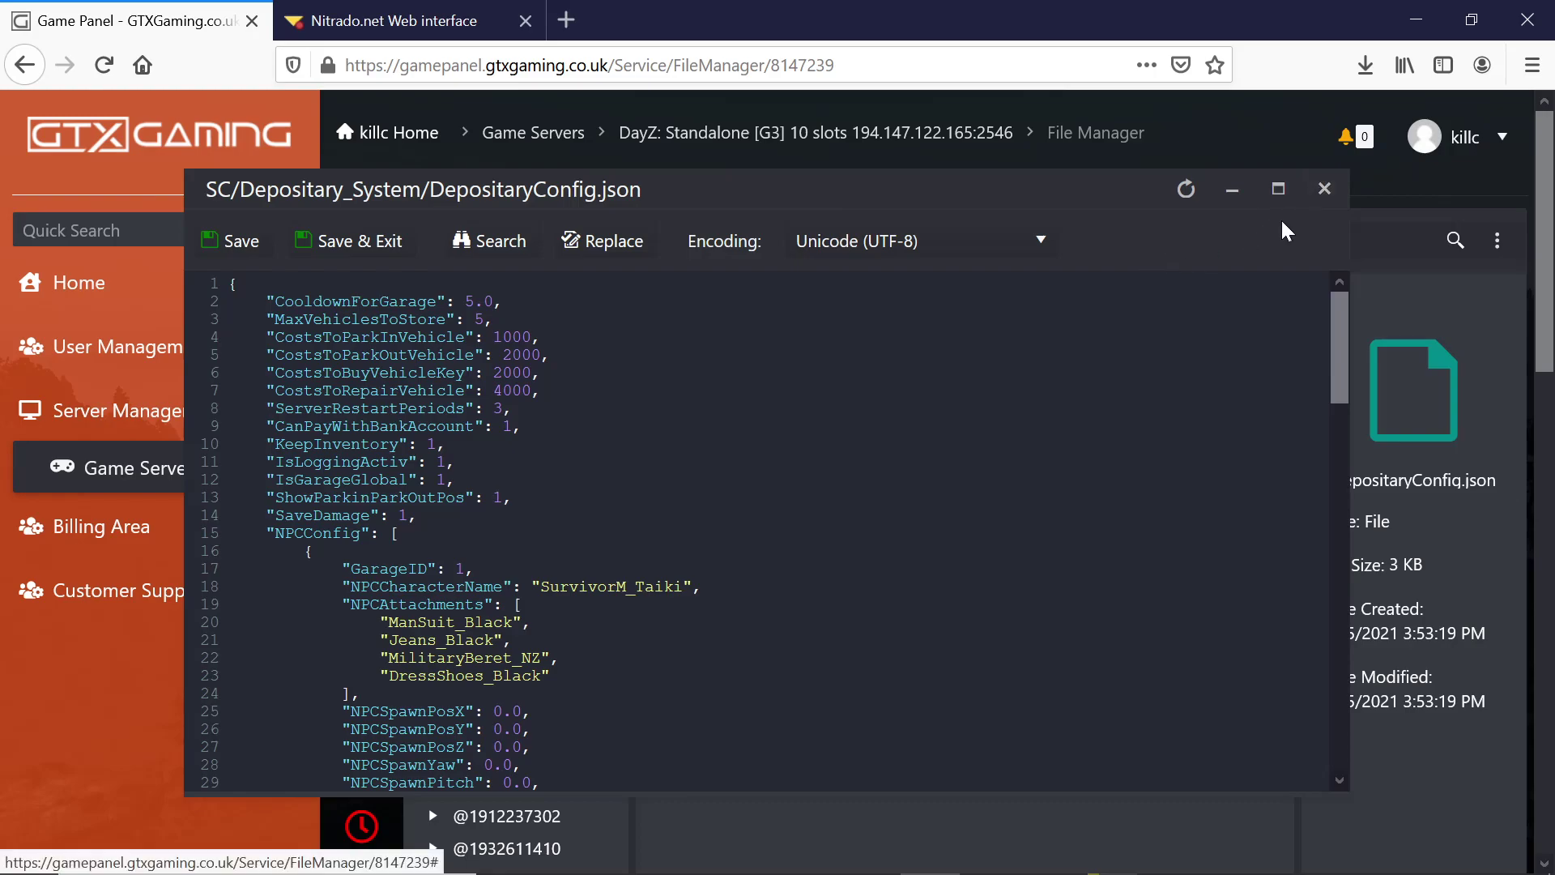
pyautogui.click(1324, 189)
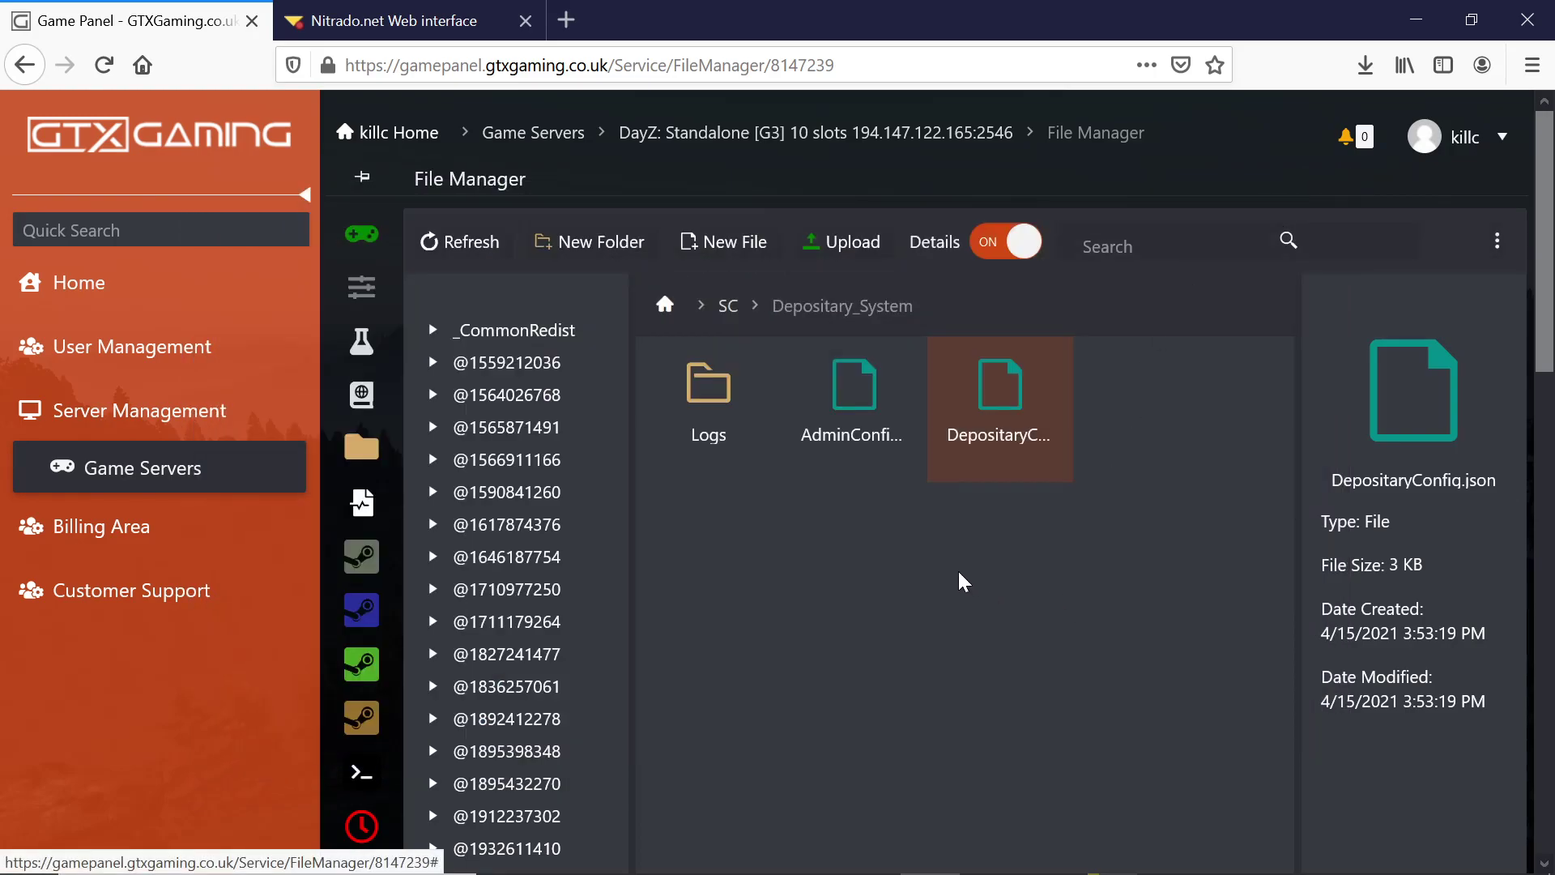
# Return to the DayZ server's overview page and stop the server
pyautogui.scroll(-2, 787, 525)
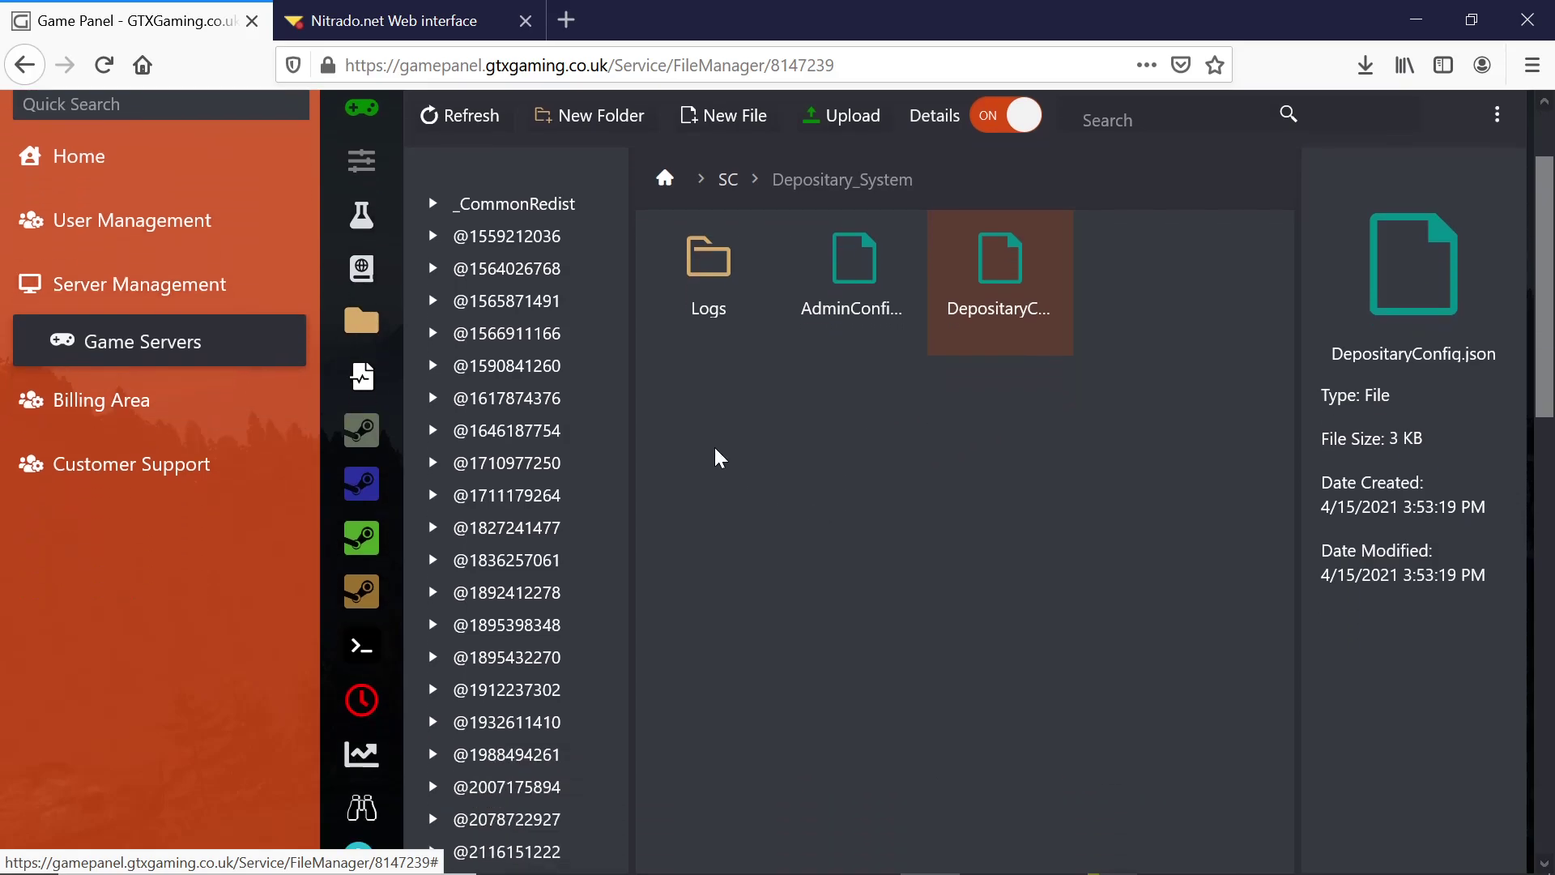
pyautogui.scroll(2, 714, 447)
pyautogui.click(831, 135)
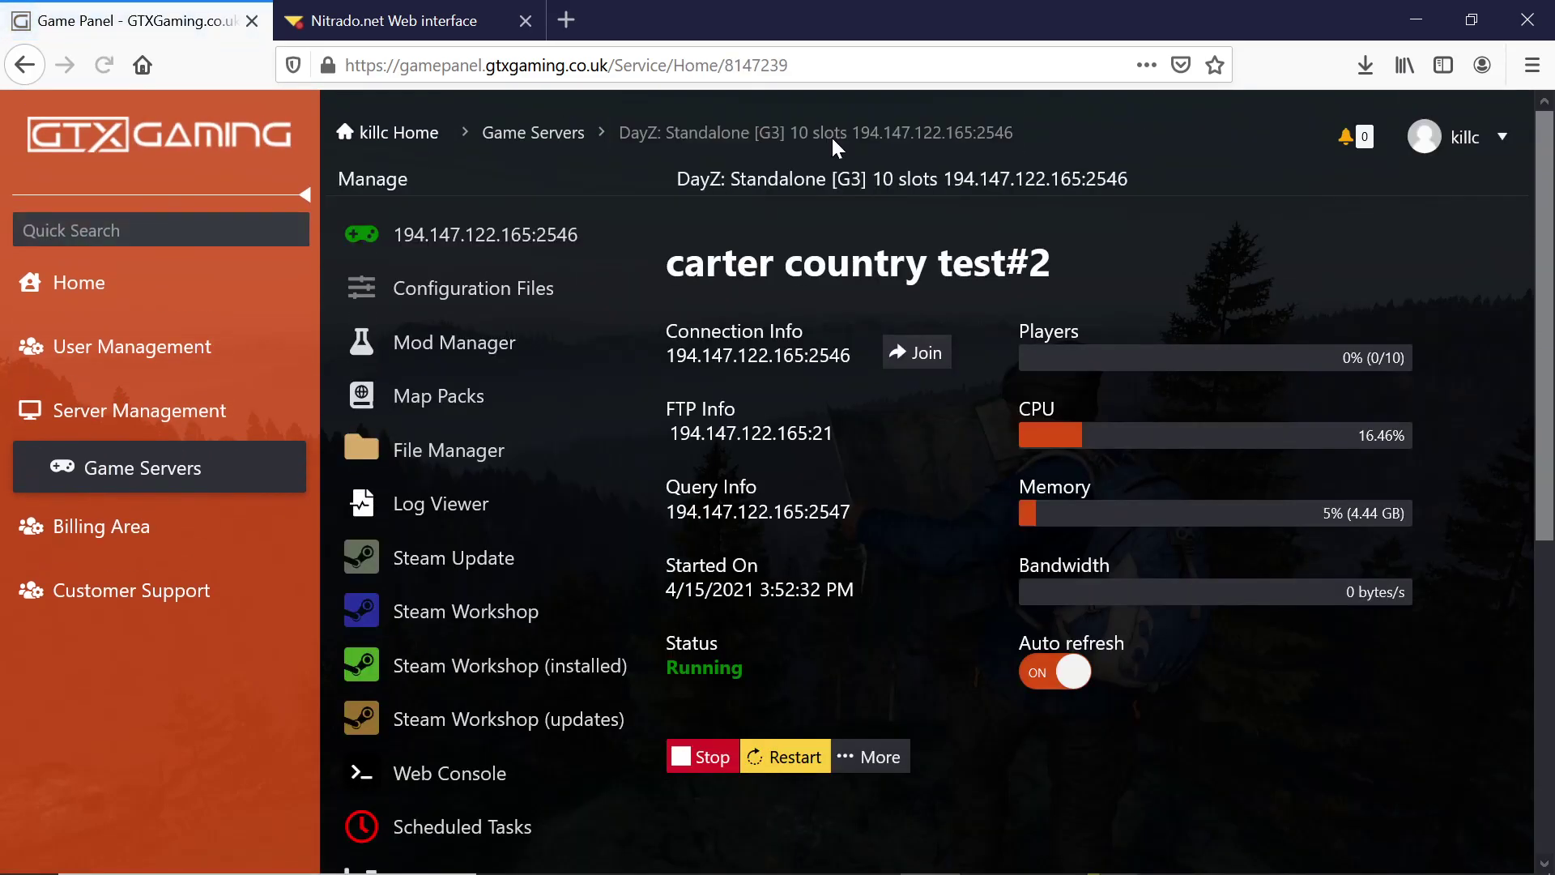
pyautogui.click(683, 754)
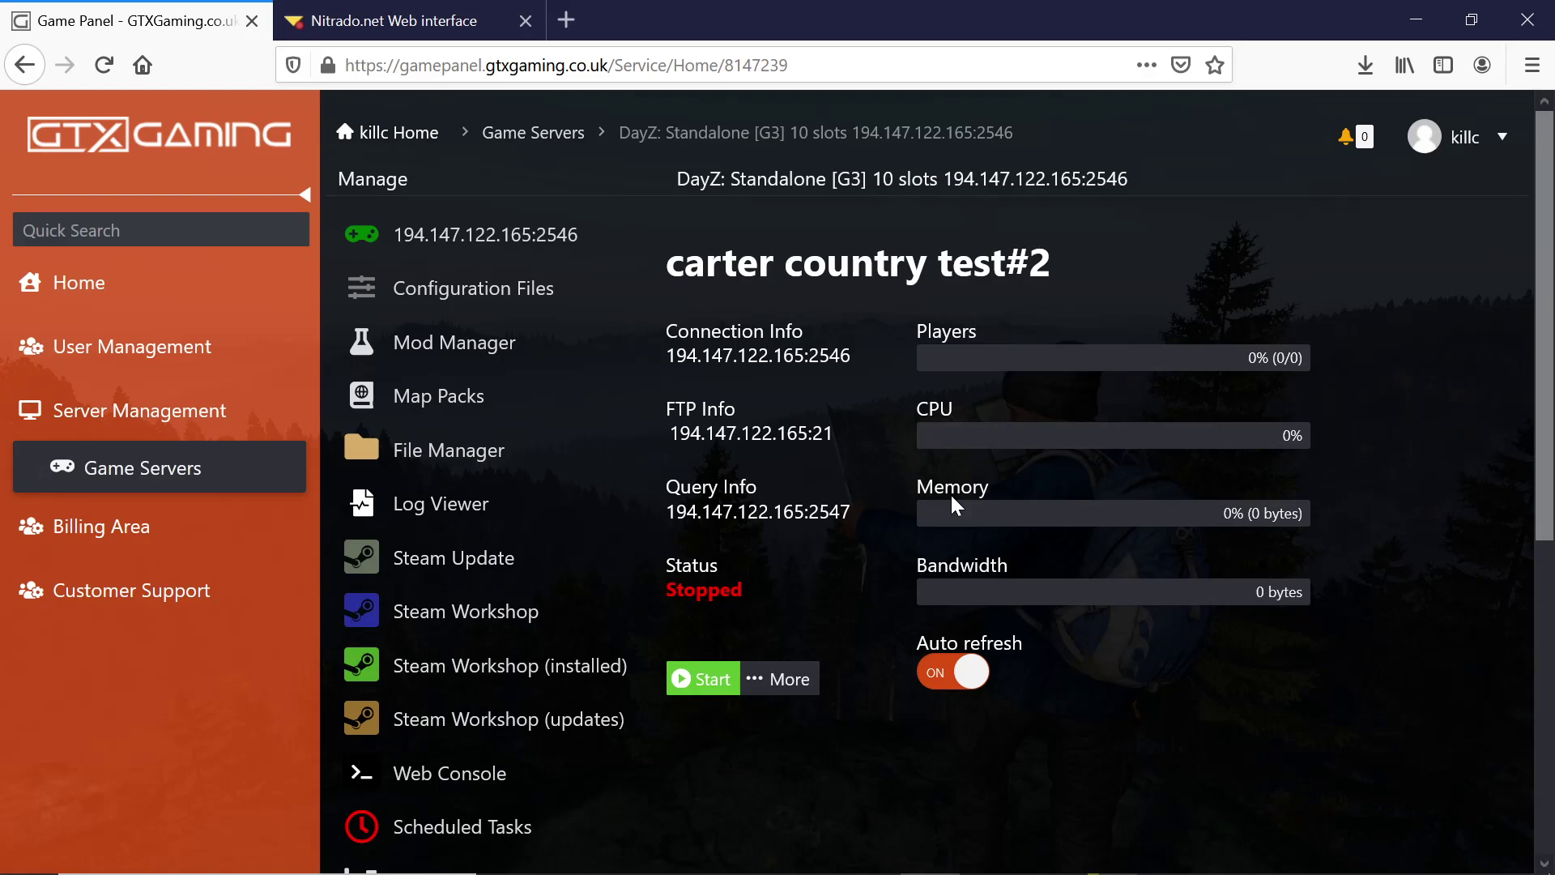
# Open the SC folder in the stopped server's file manager
pyautogui.click(417, 456)
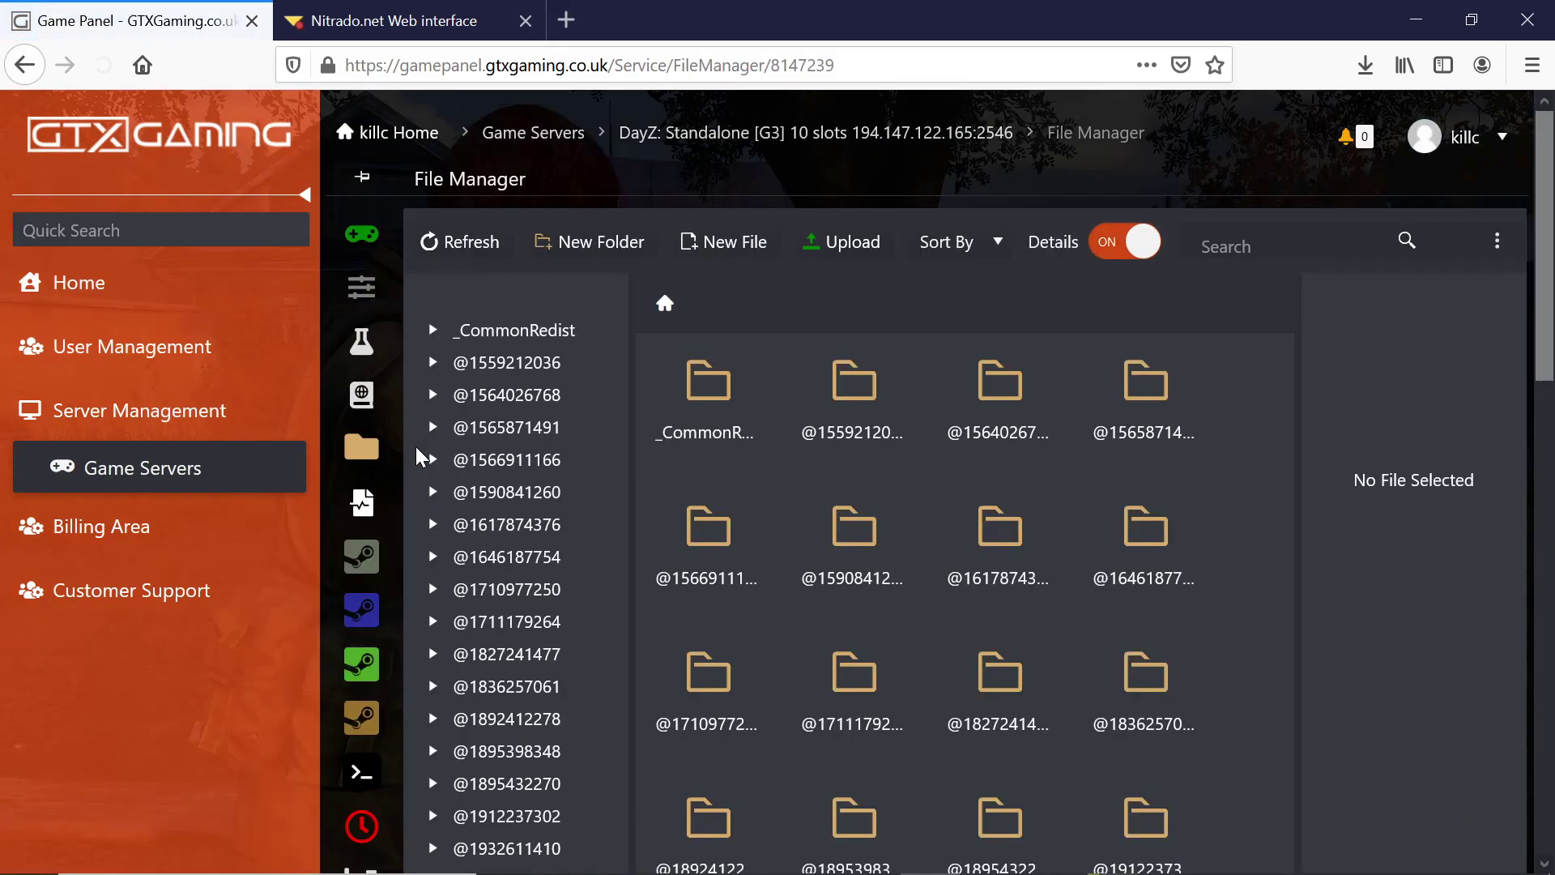
pyautogui.scroll(-1, 470, 441)
pyautogui.scroll(-10, 471, 443)
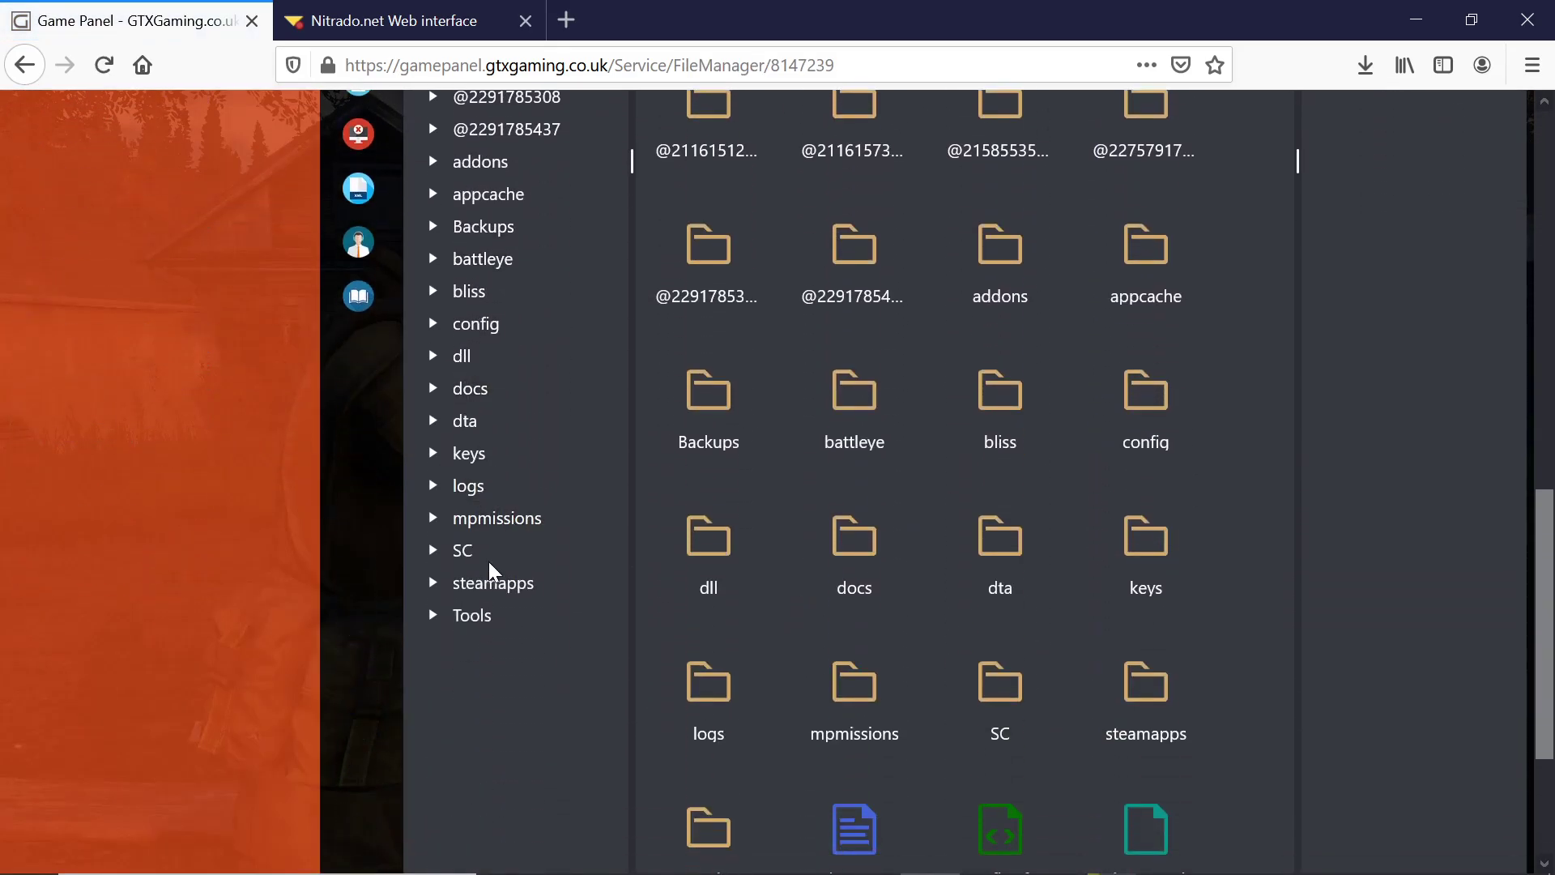
pyautogui.click(469, 551)
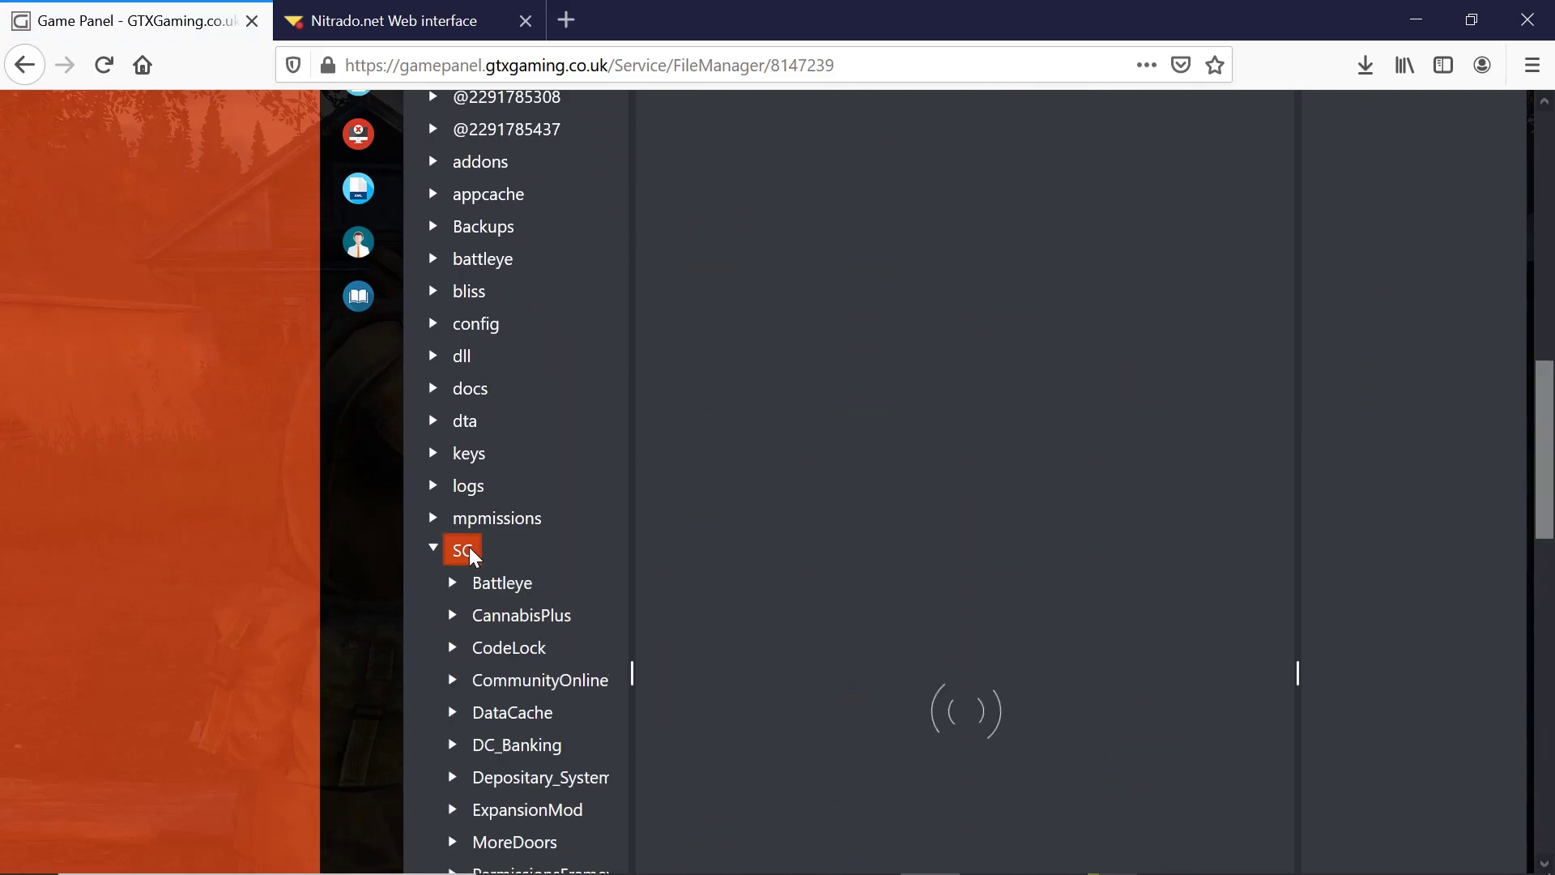
# Switch to the Nitrado web interface and look through the DayZ server's file browser
pyautogui.click(441, 19)
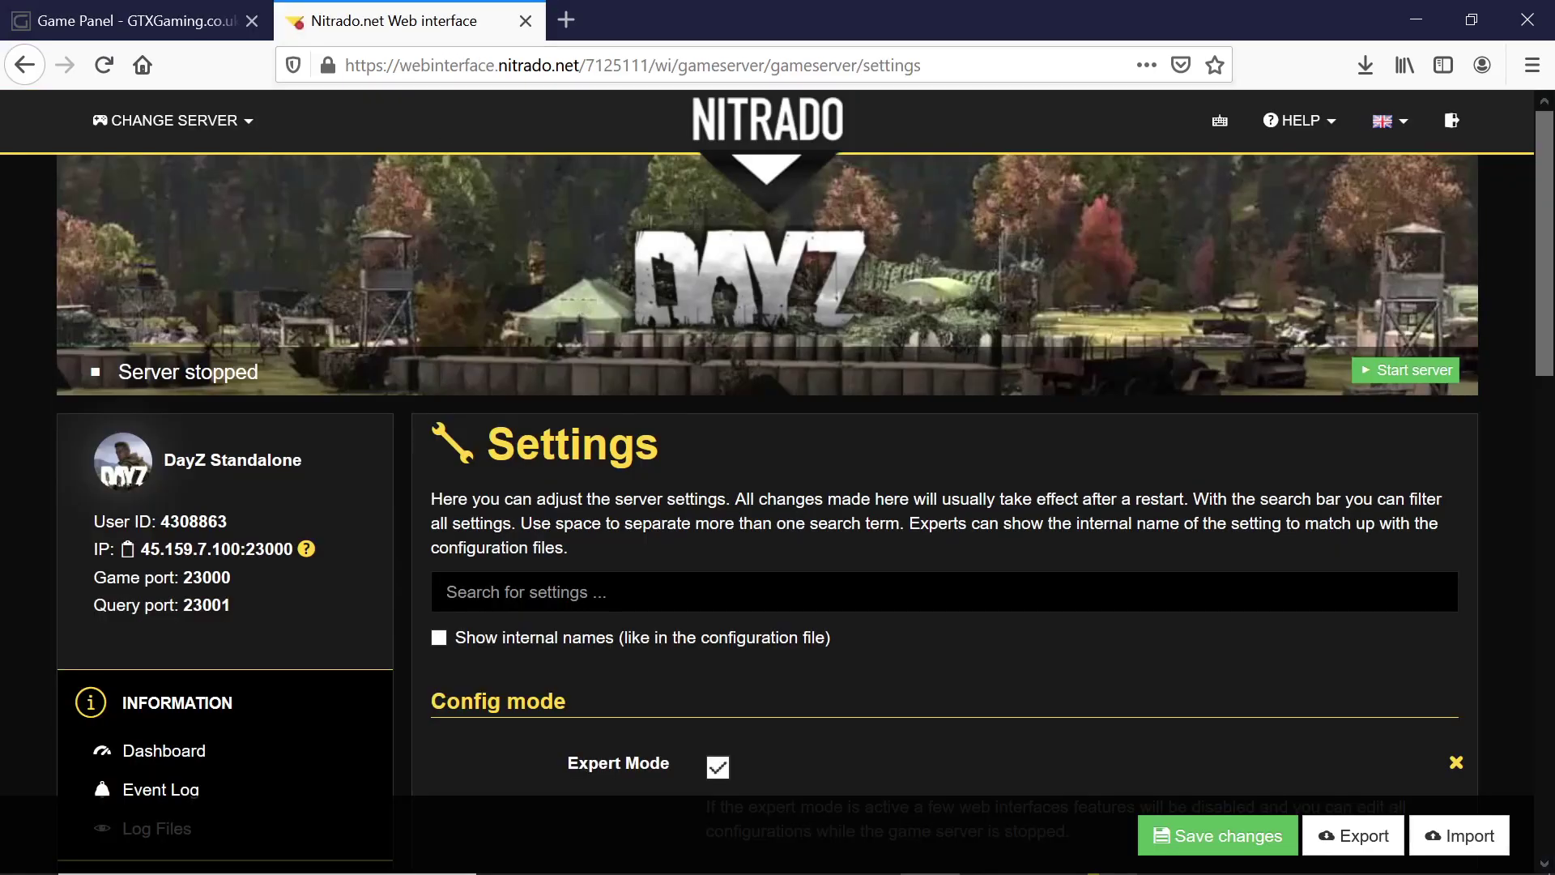
pyautogui.scroll(-5, 375, 545)
pyautogui.click(169, 538)
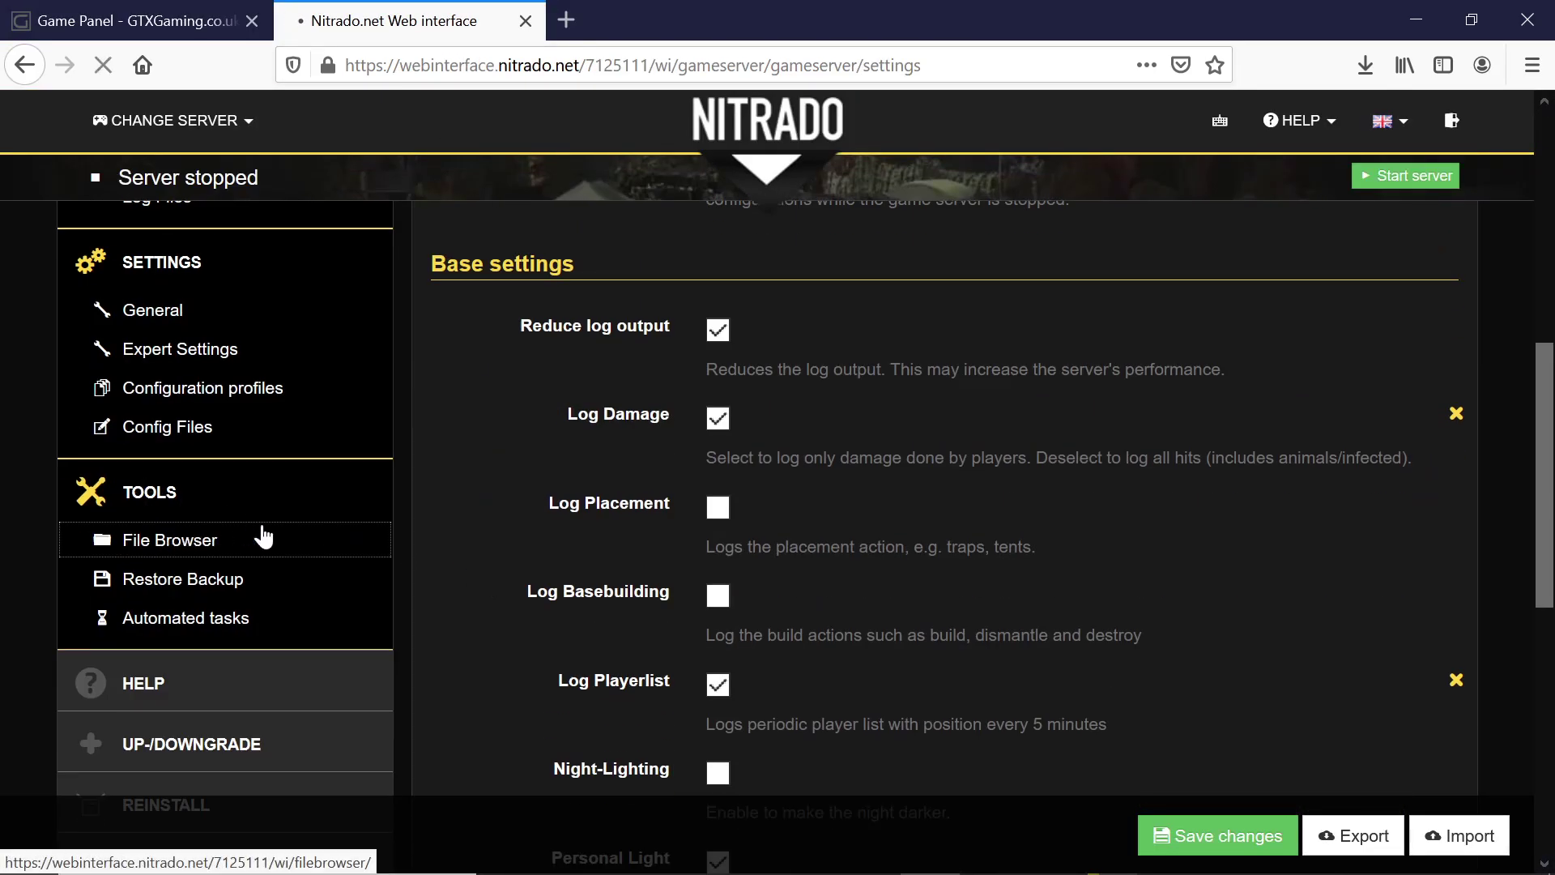
pyautogui.scroll(-12, 615, 486)
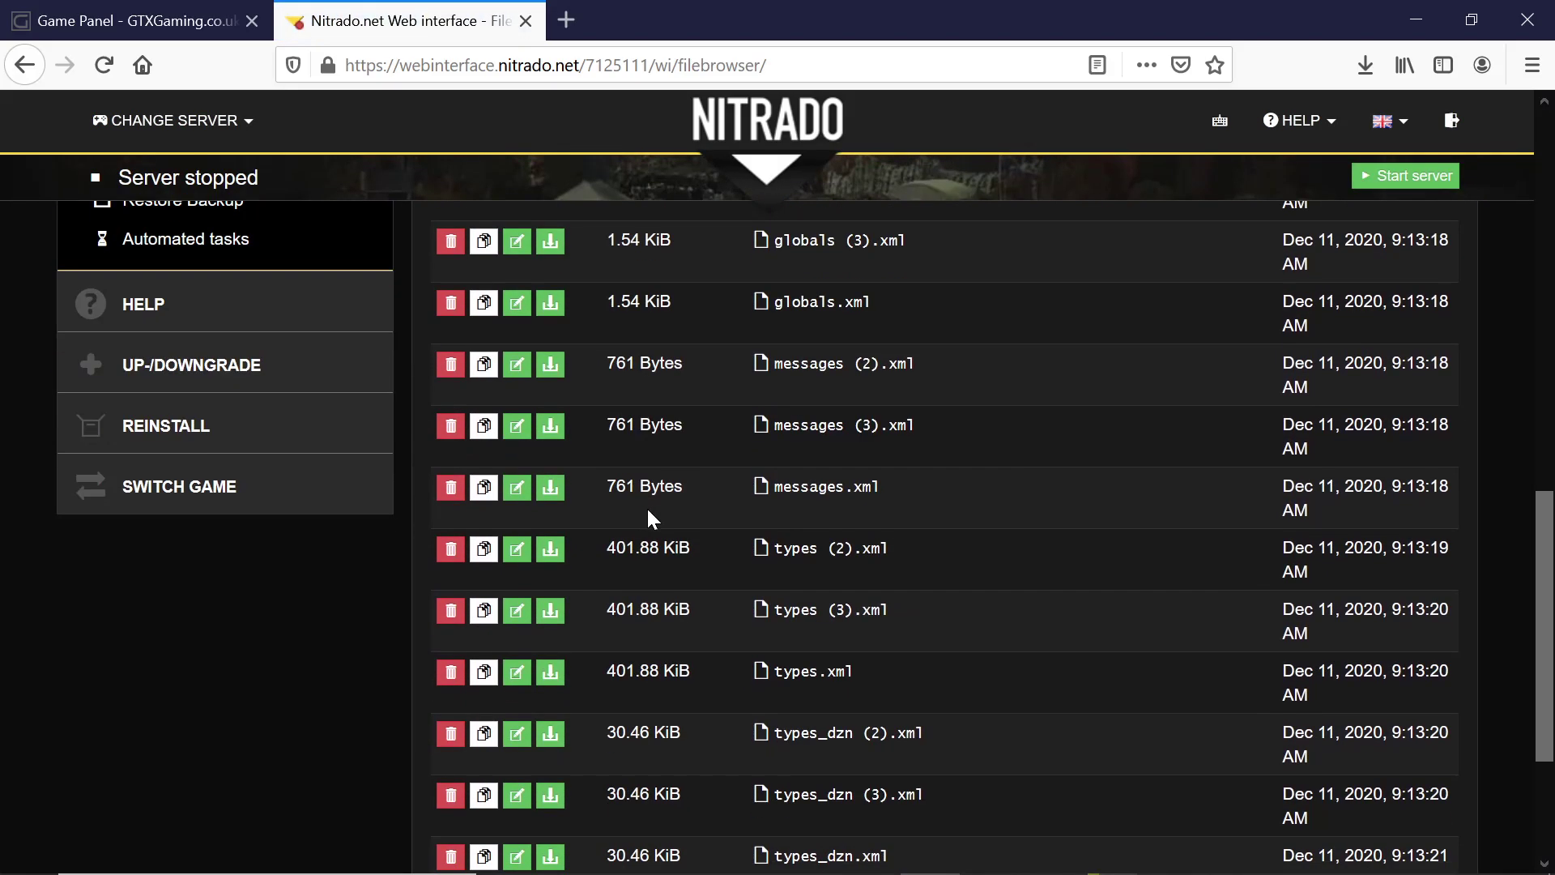
pyautogui.scroll(15, 647, 508)
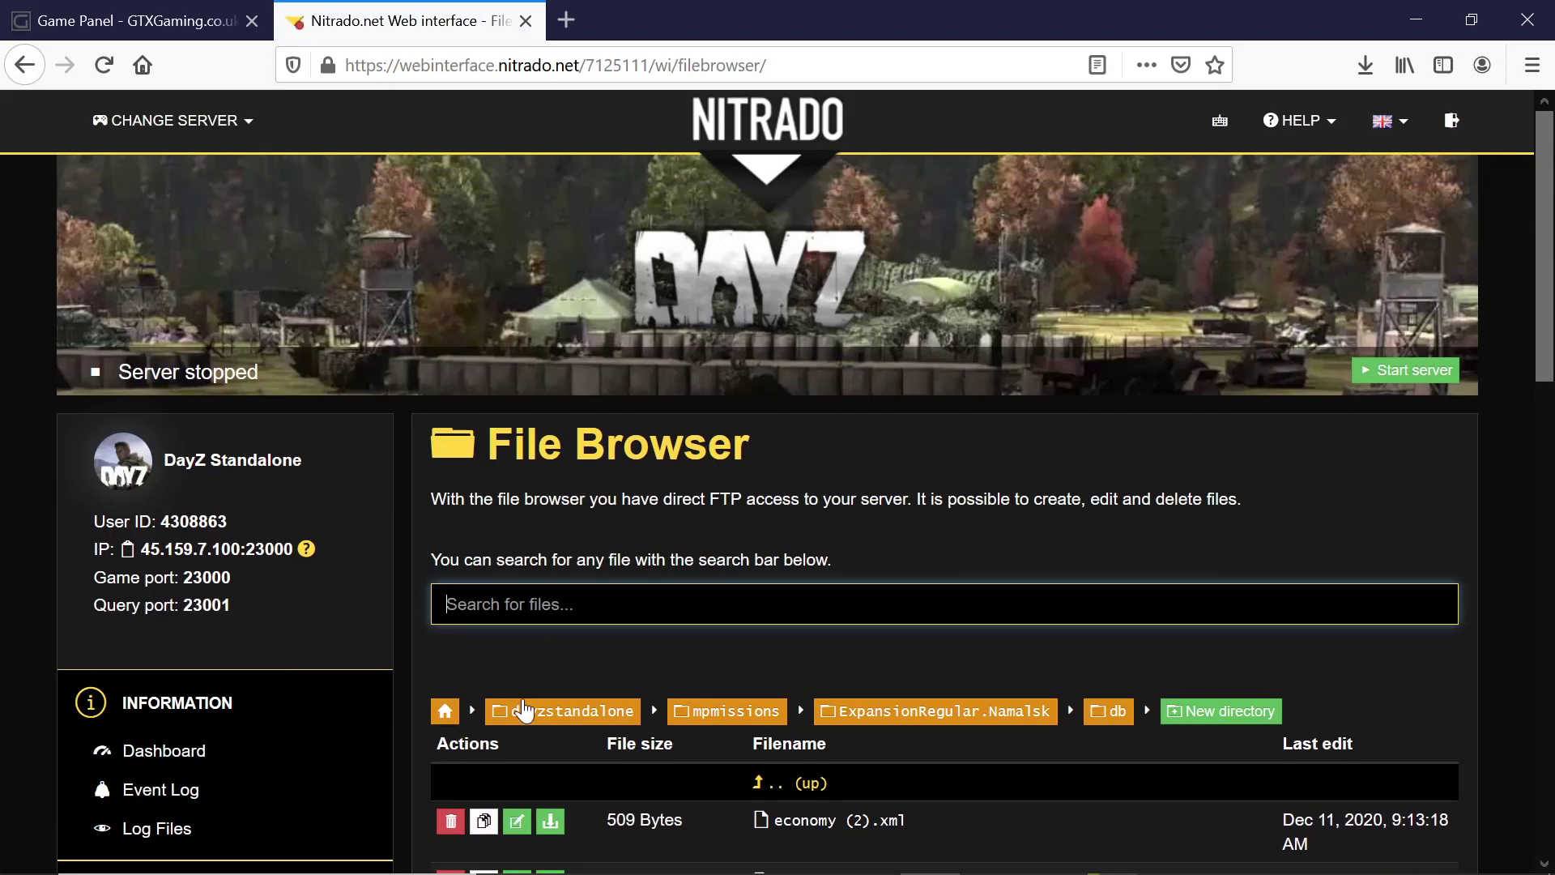
# View the config folder inside dayzstandalone in the Nitrado file browser, and go back to the dashboard
pyautogui.click(556, 689)
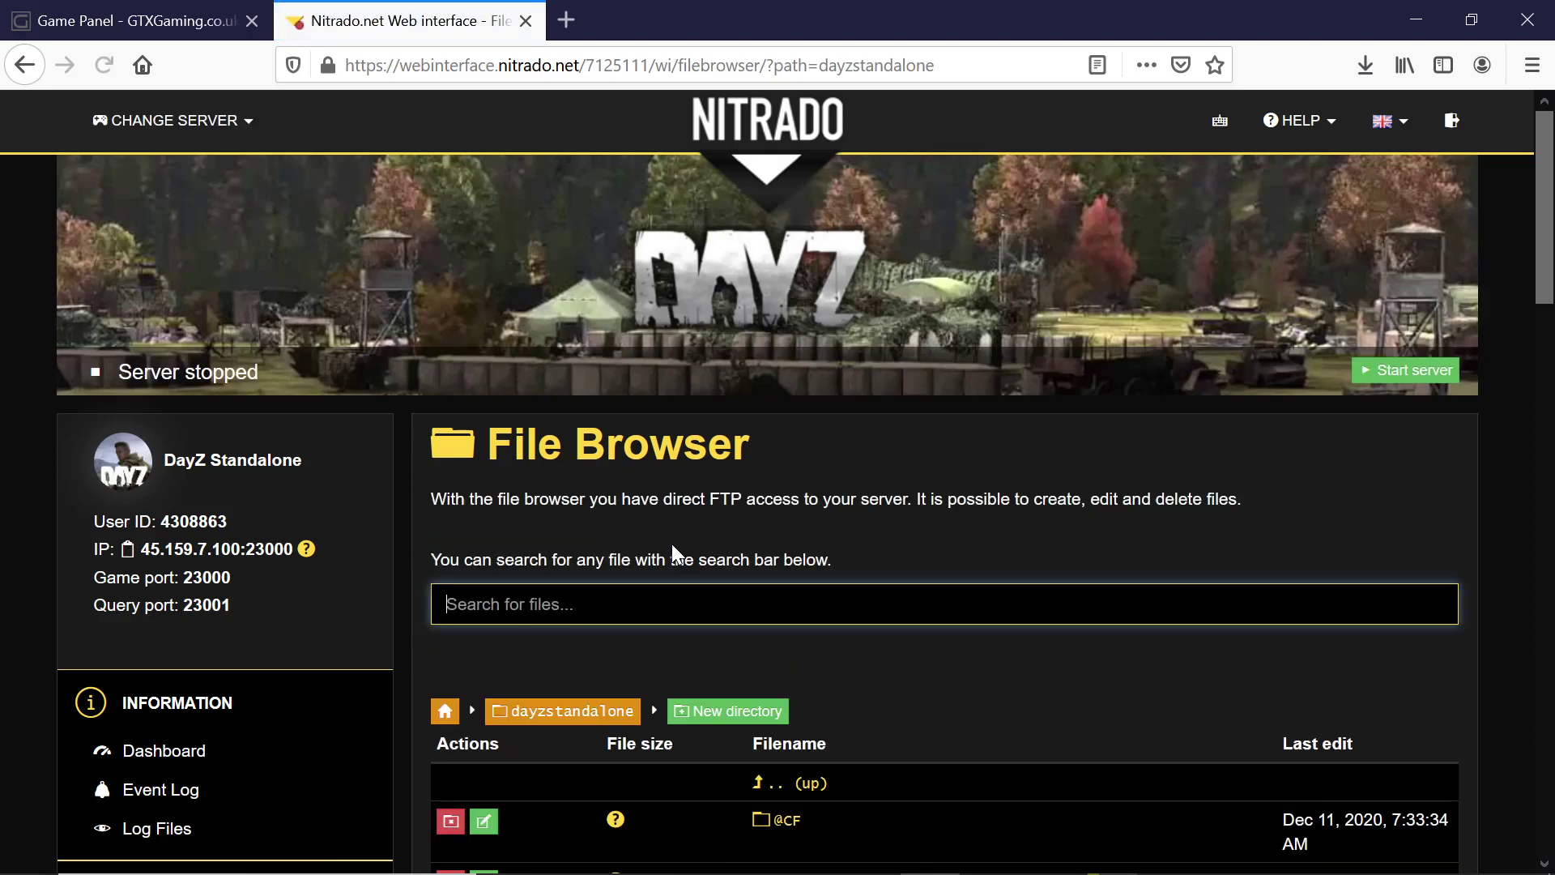
pyautogui.scroll(-5, 673, 543)
pyautogui.scroll(-9, 785, 503)
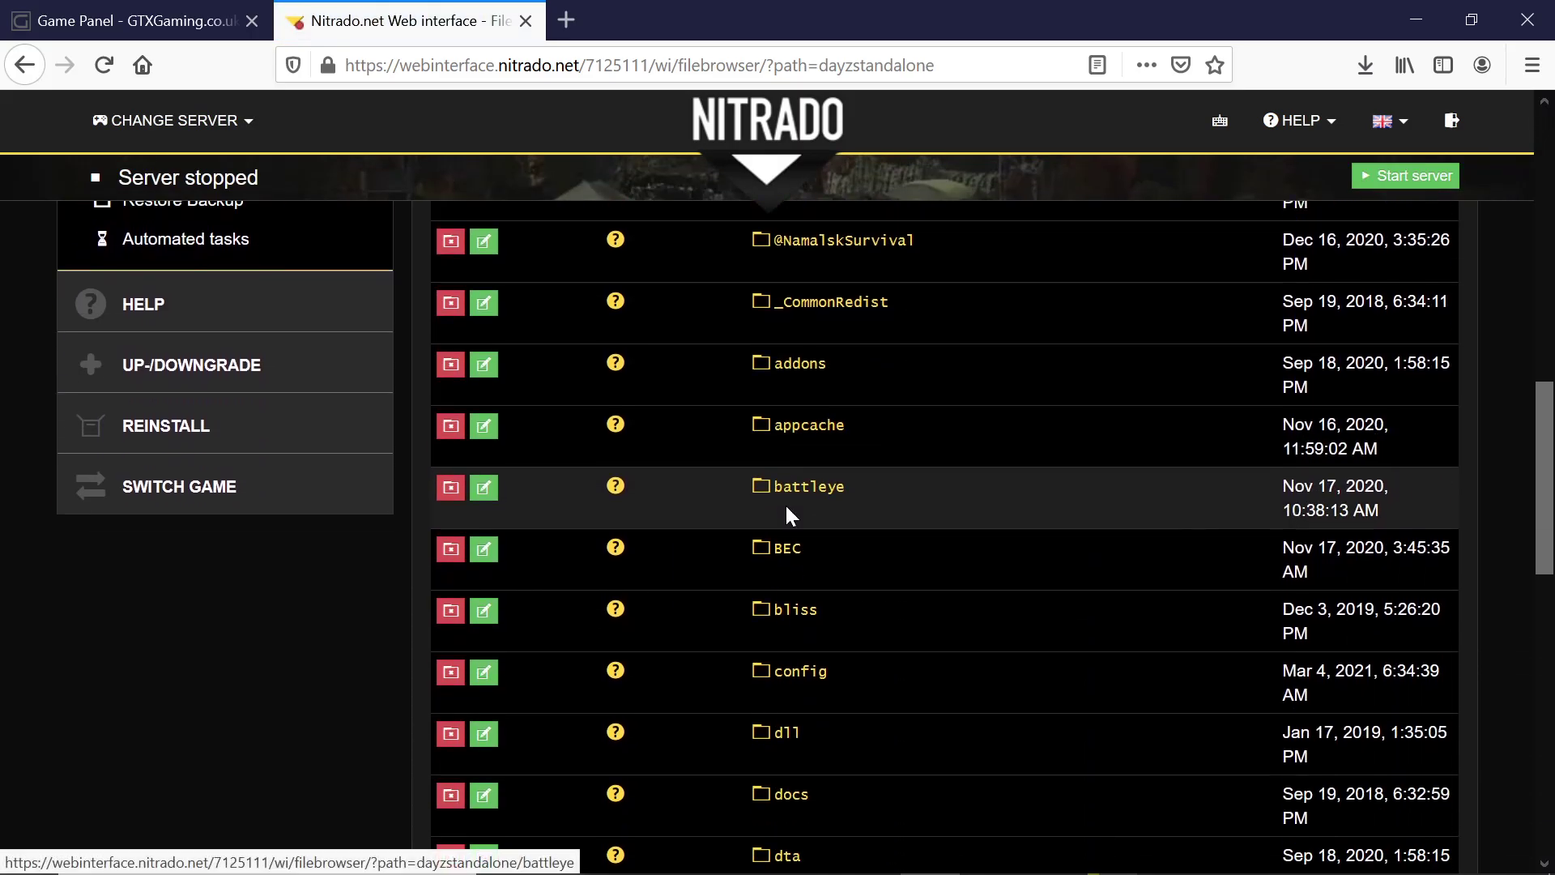
pyautogui.click(782, 428)
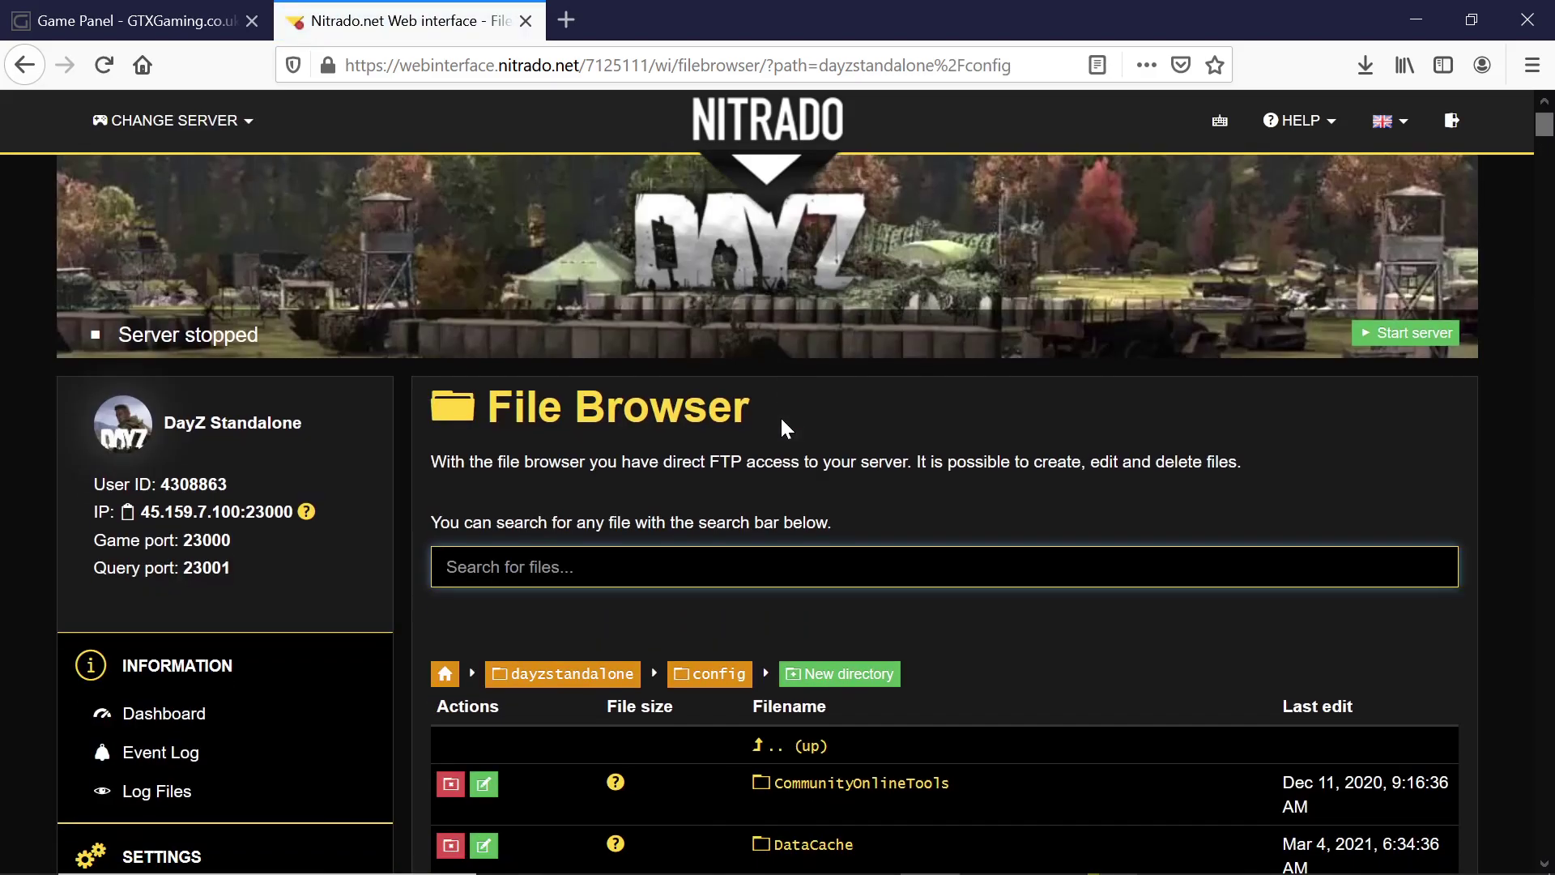
pyautogui.scroll(6, 750, 420)
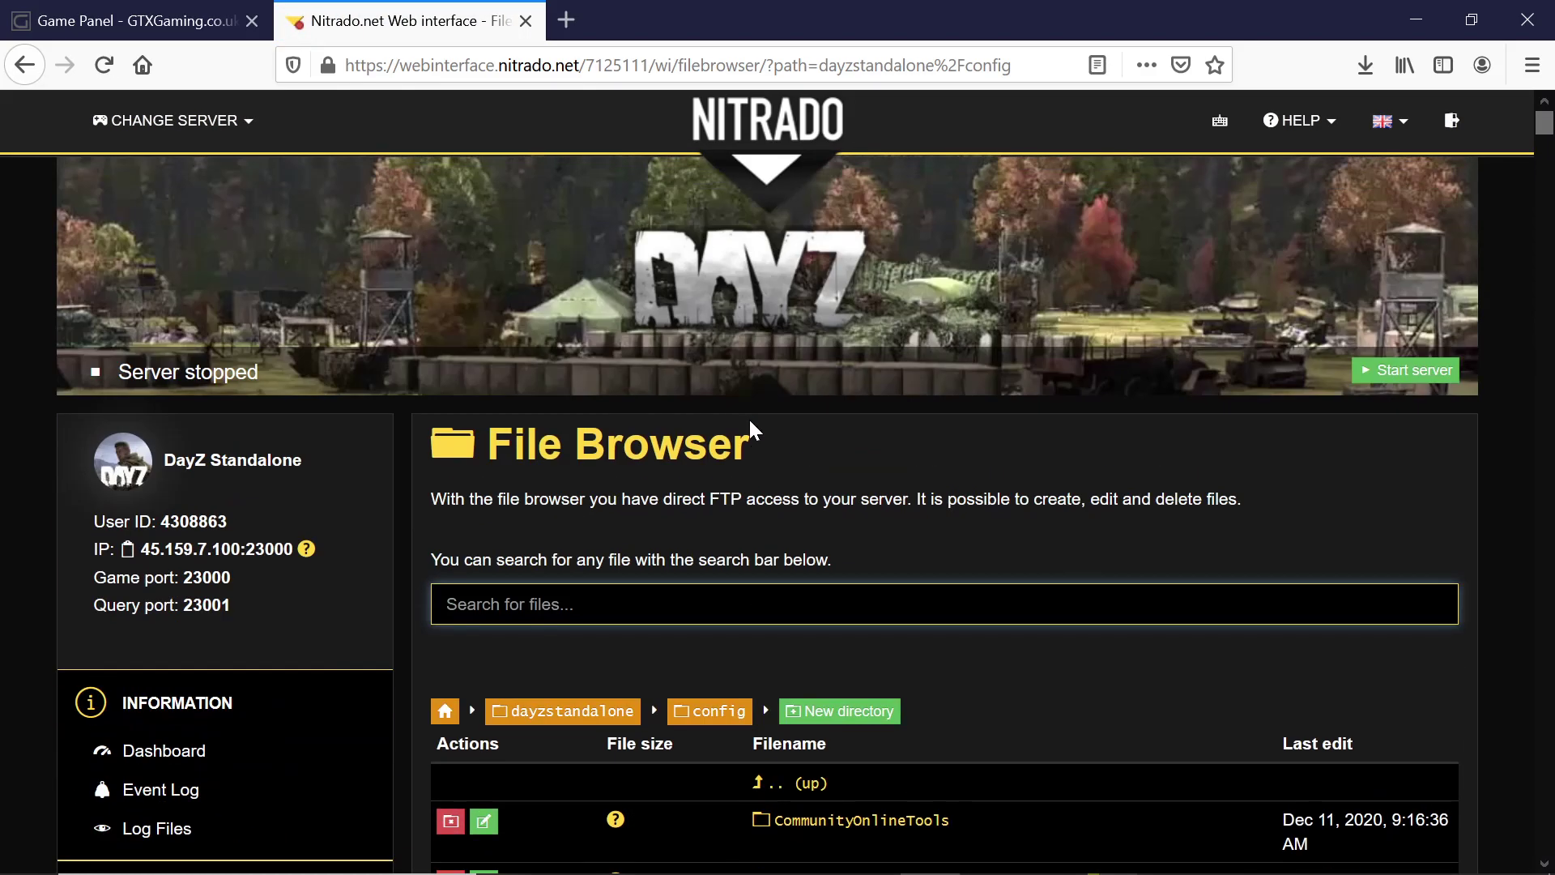
pyautogui.click(145, 757)
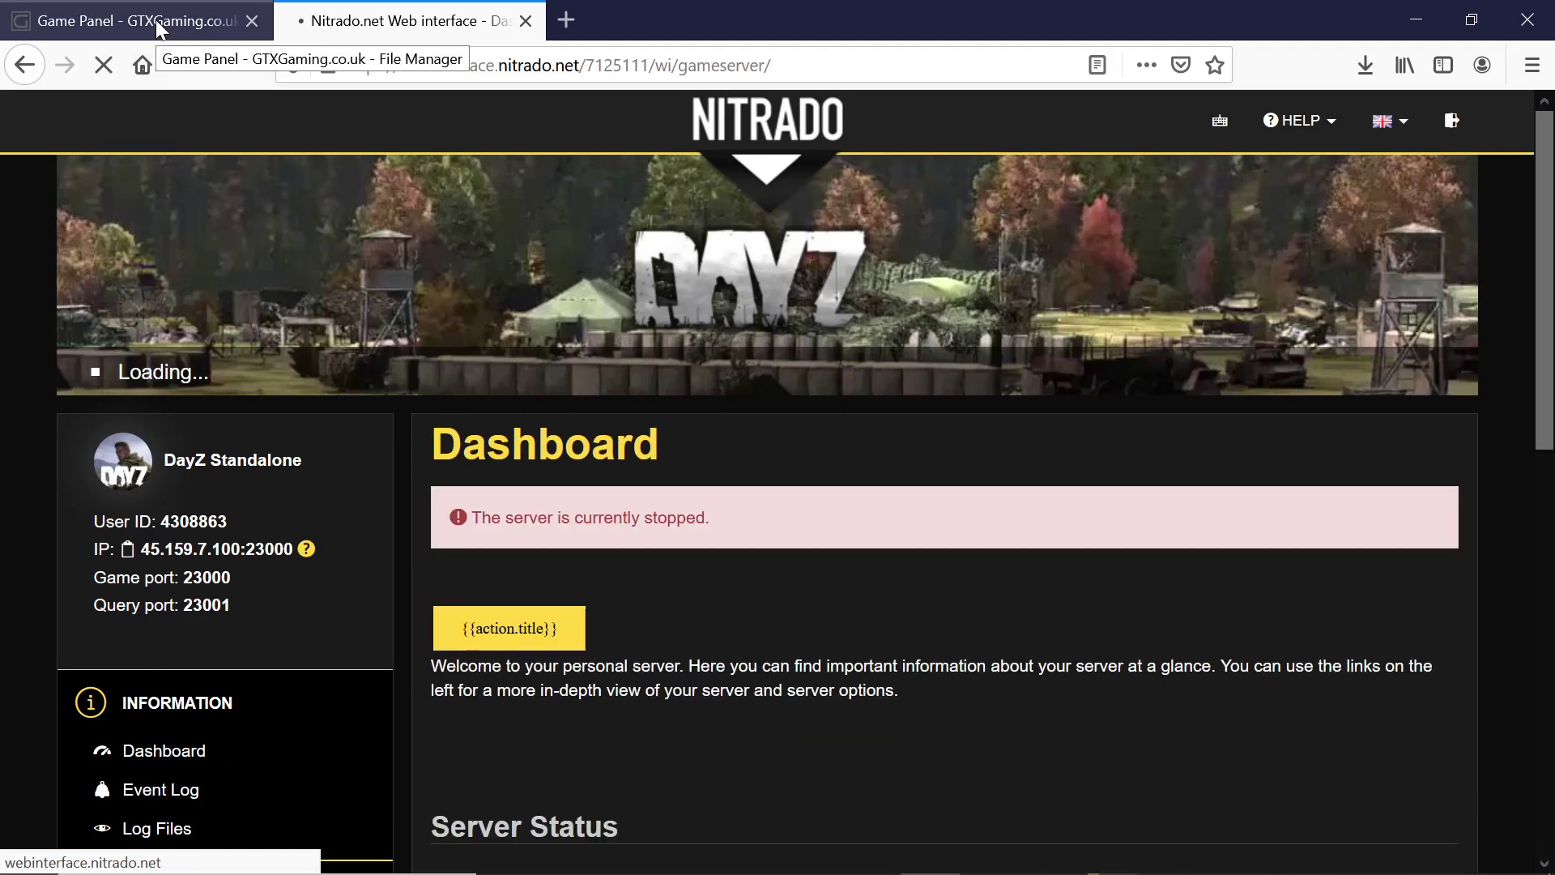
# Switch back to the GTXGaming panel and open the Depositary_System folder inside SC
pyautogui.click(155, 19)
pyautogui.scroll(10, 799, 693)
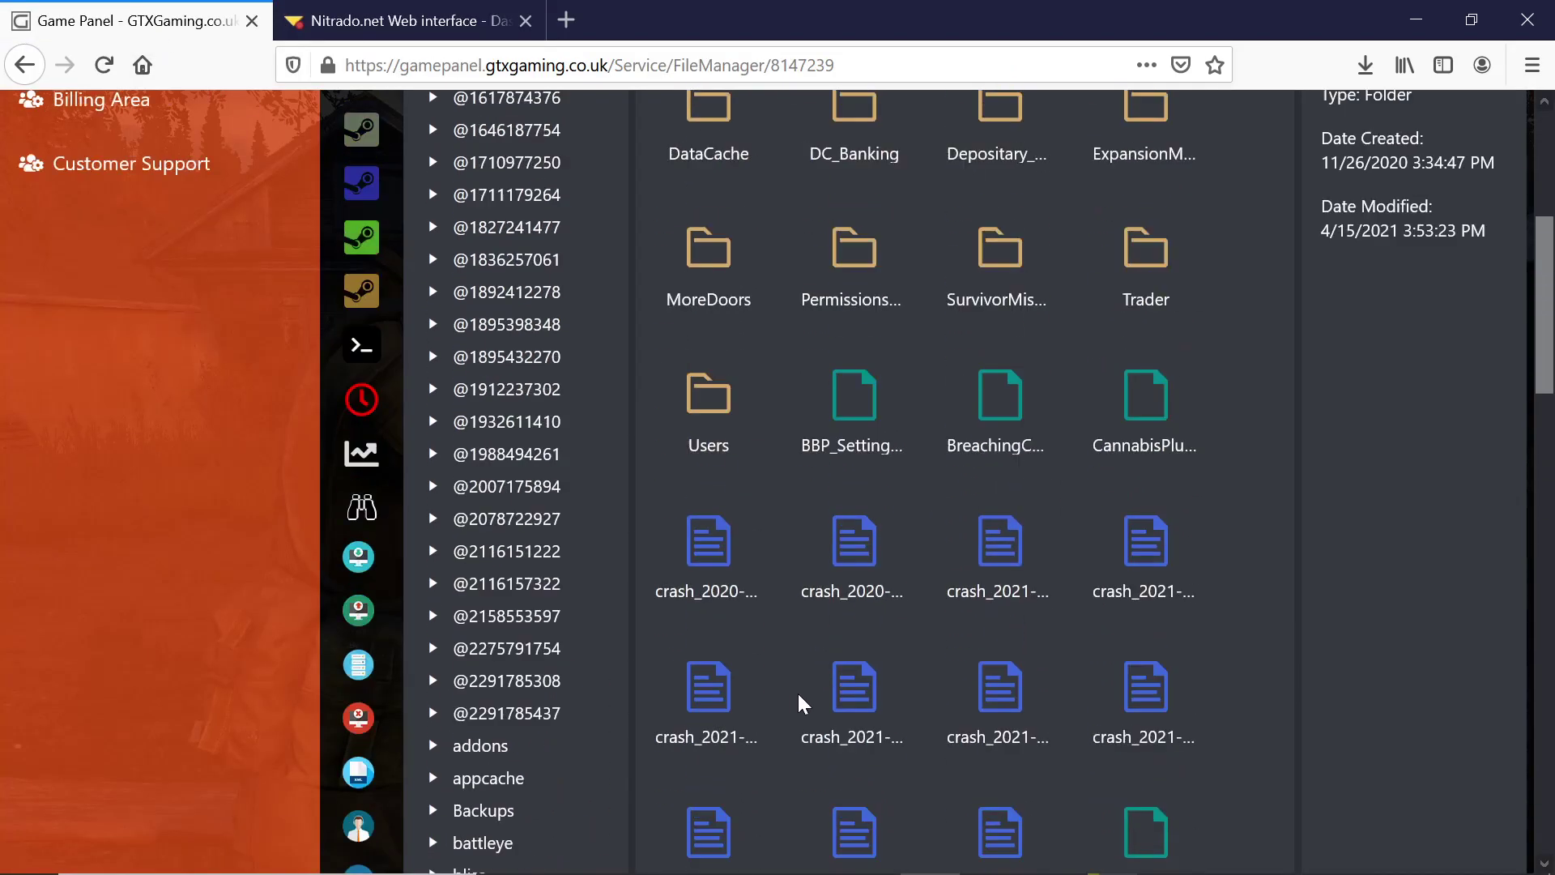
pyautogui.scroll(-1, 1037, 567)
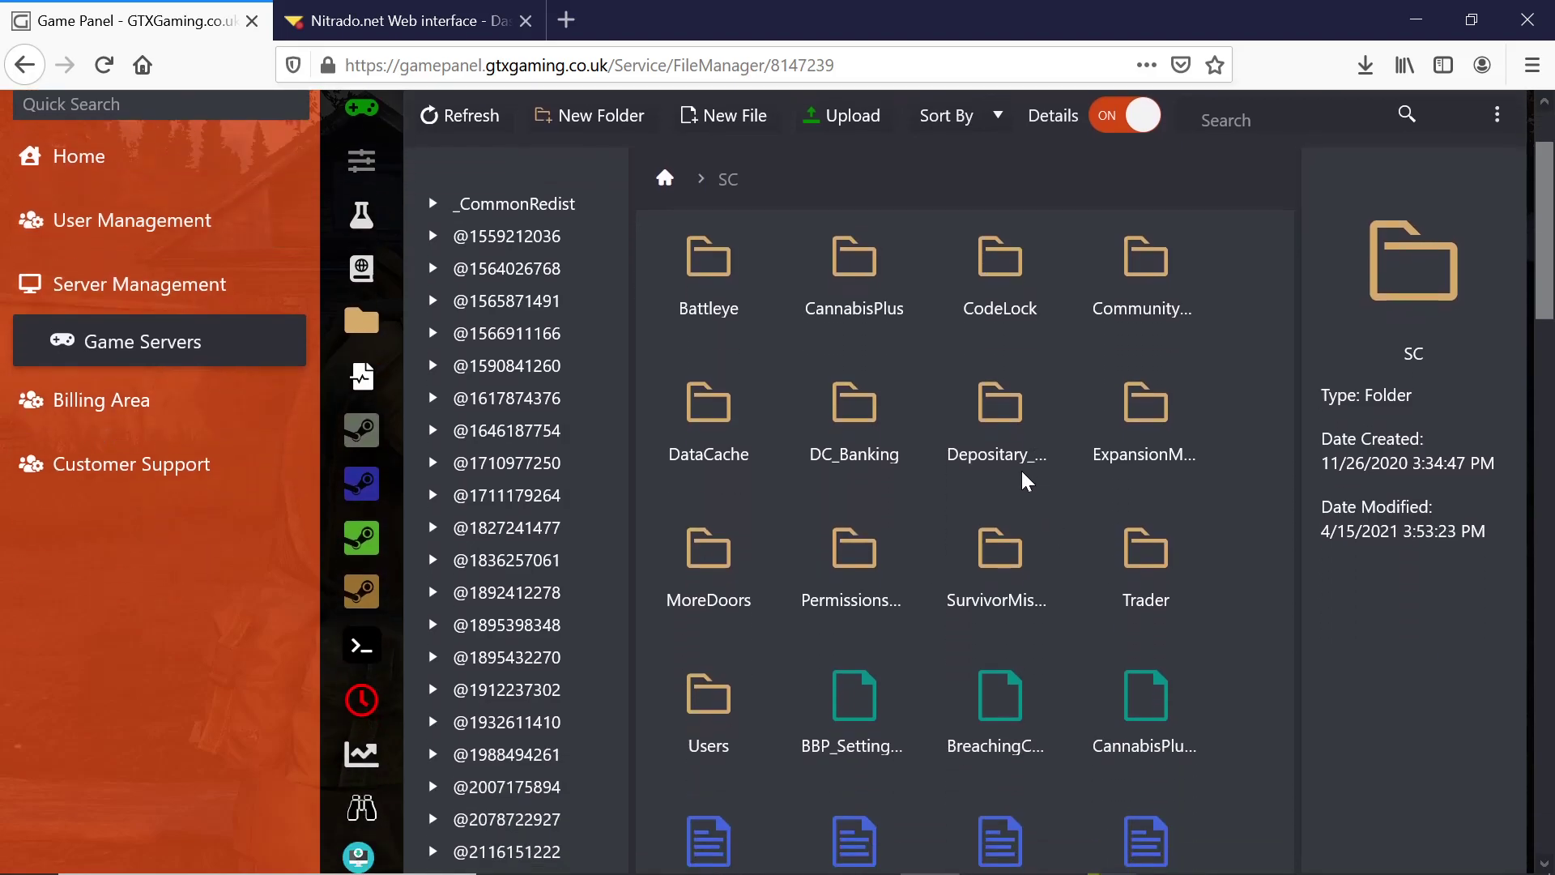
pyautogui.click(996, 406)
pyautogui.doubleClick(998, 410)
# Delete DepositaryConfig.json from the Depositary_System folder and confirm the deletion
pyautogui.click(1004, 253)
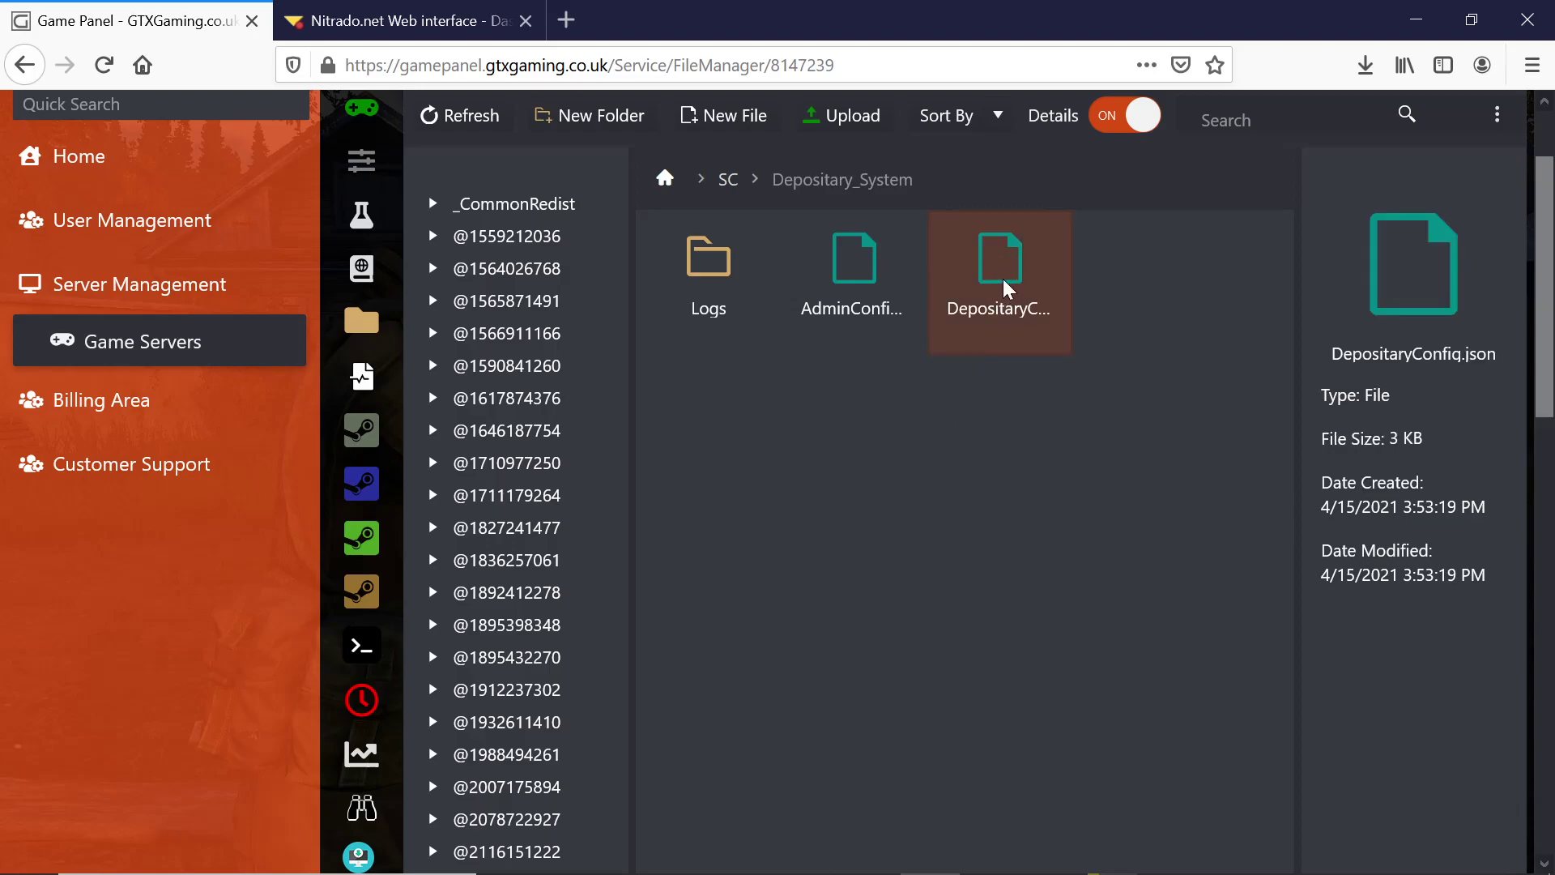
pyautogui.rightClick(1004, 281)
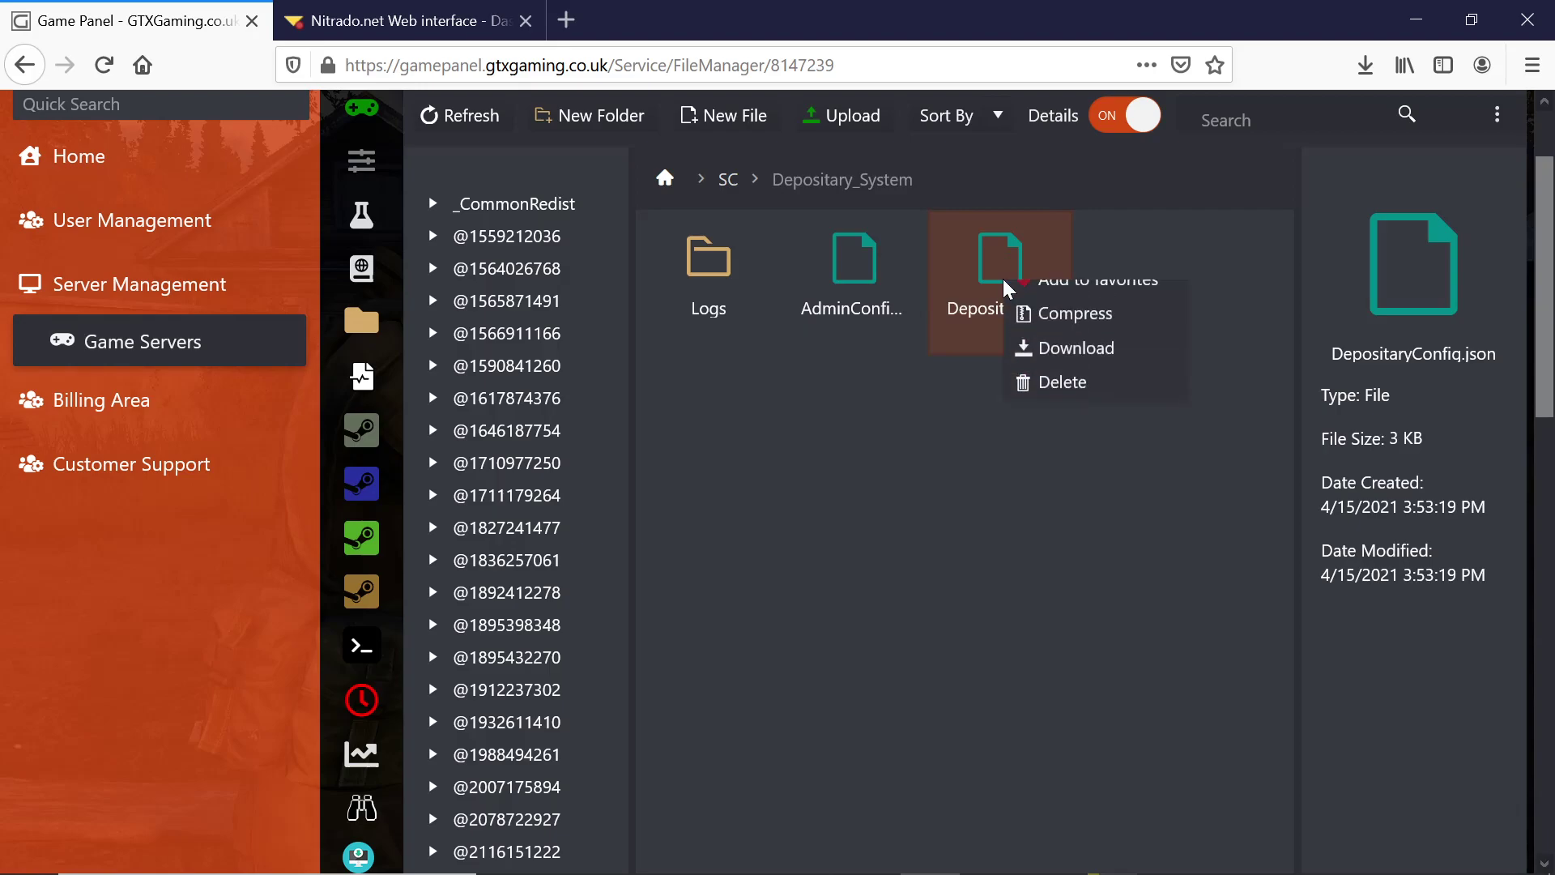
pyautogui.click(1056, 469)
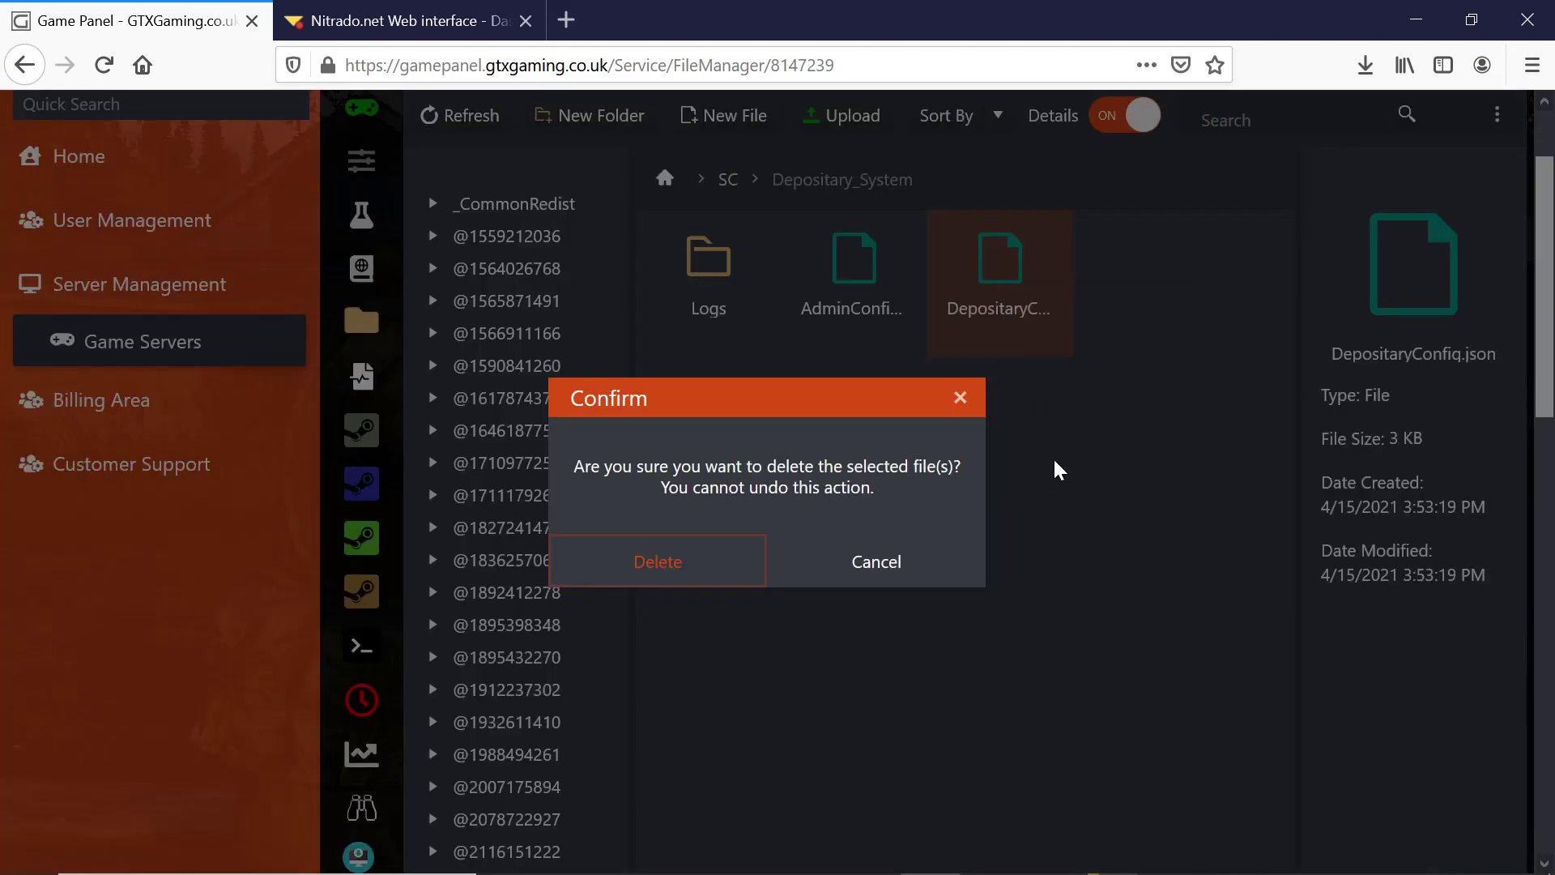
pyautogui.click(692, 554)
pyautogui.scroll(3, 883, 488)
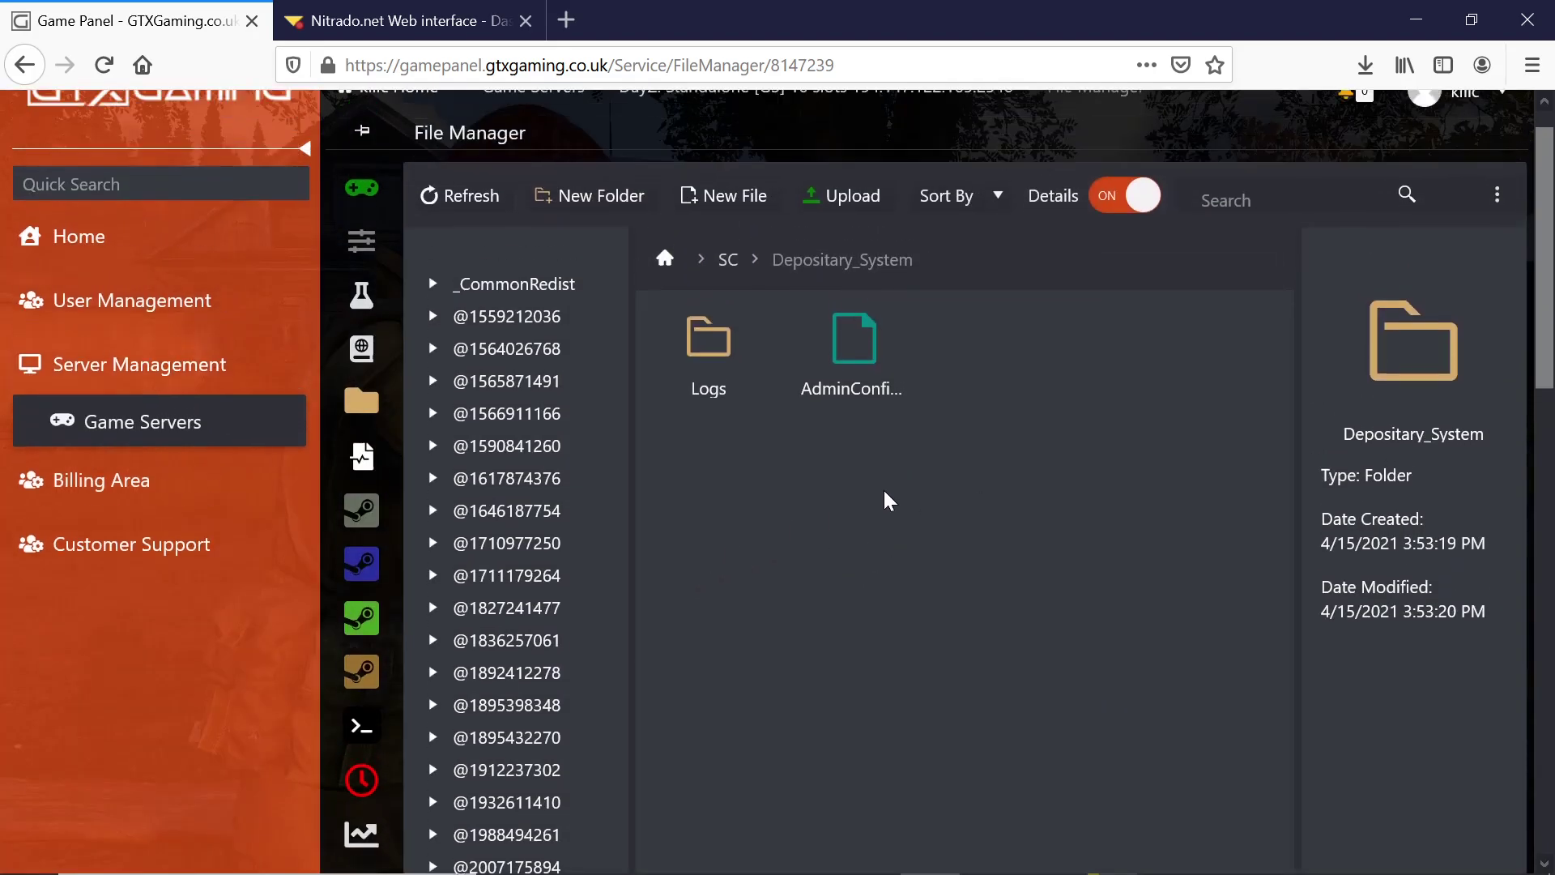
# Upload the prepared DepositaryConfig.json from the local servers/GTX servers/cc chernaurus/test folder into Depositary_System
pyautogui.click(848, 250)
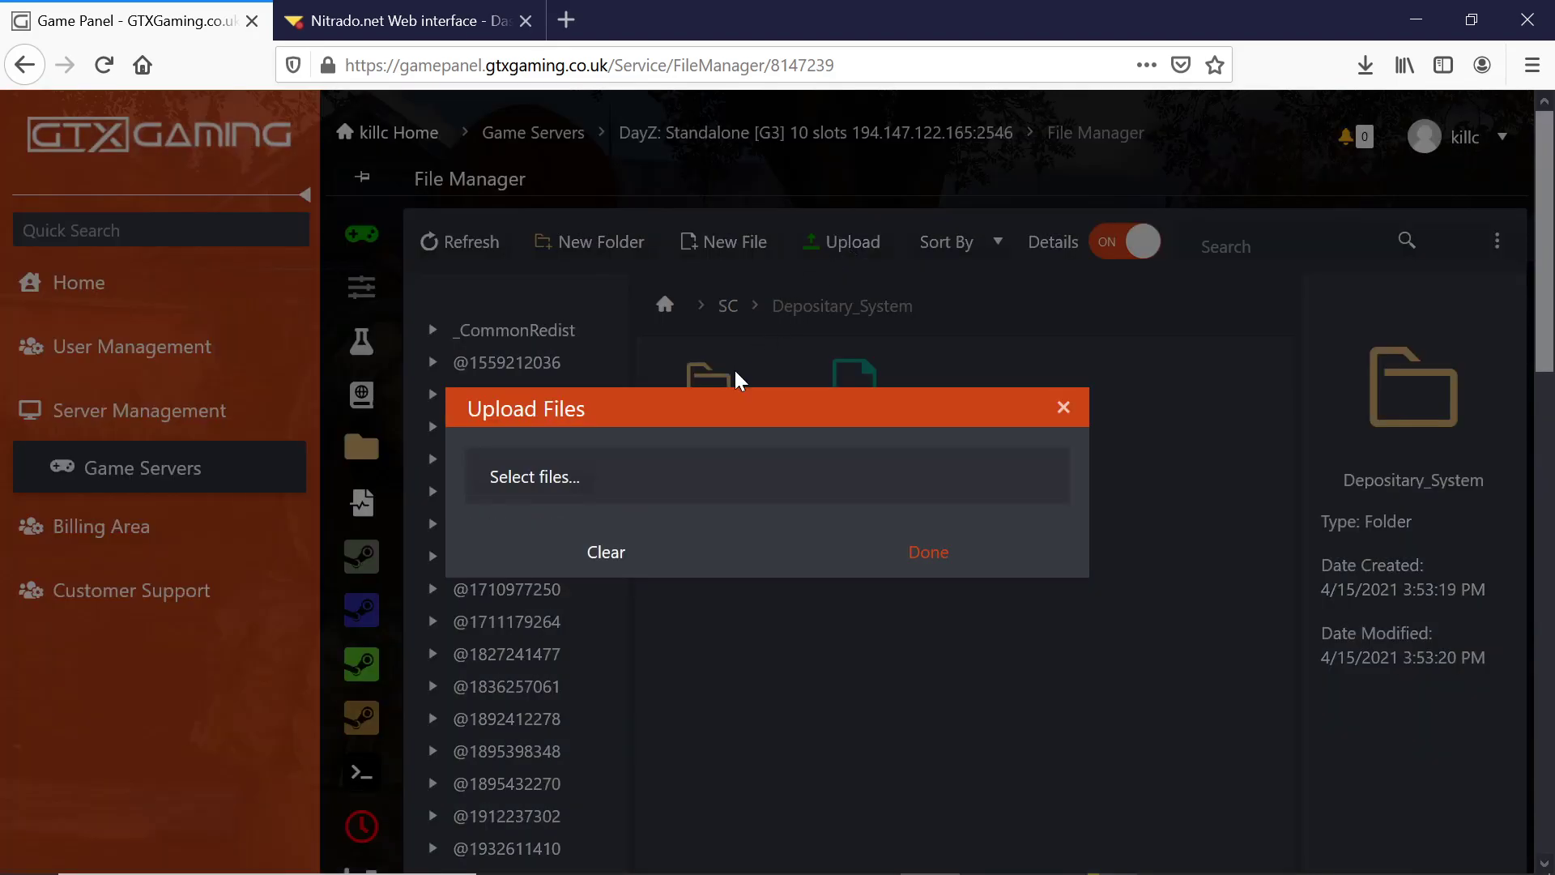
pyautogui.click(522, 476)
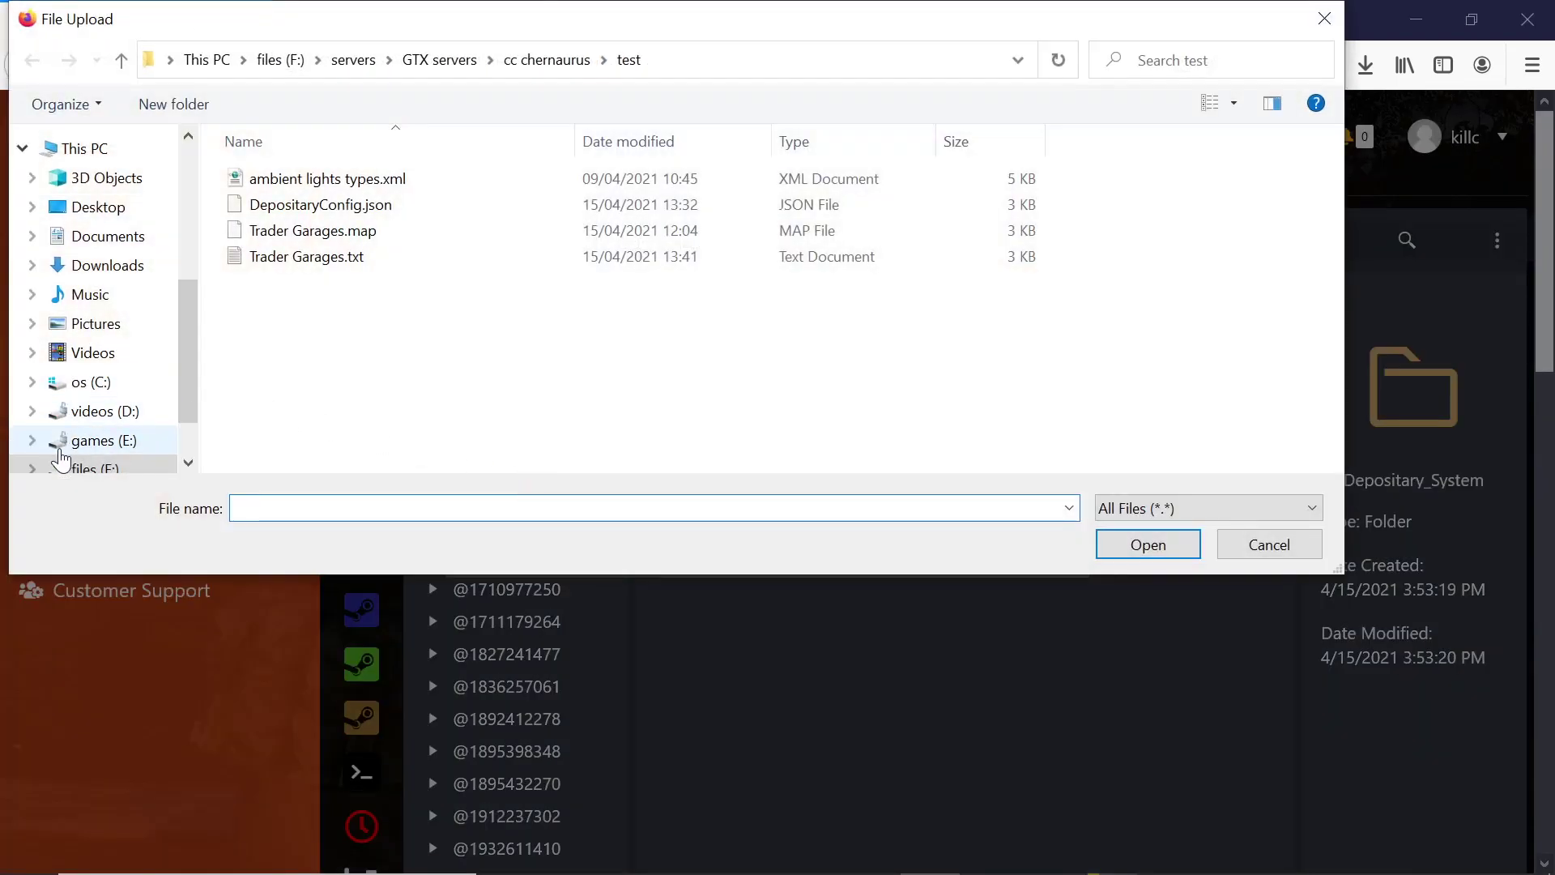
pyautogui.scroll(-1, 70, 438)
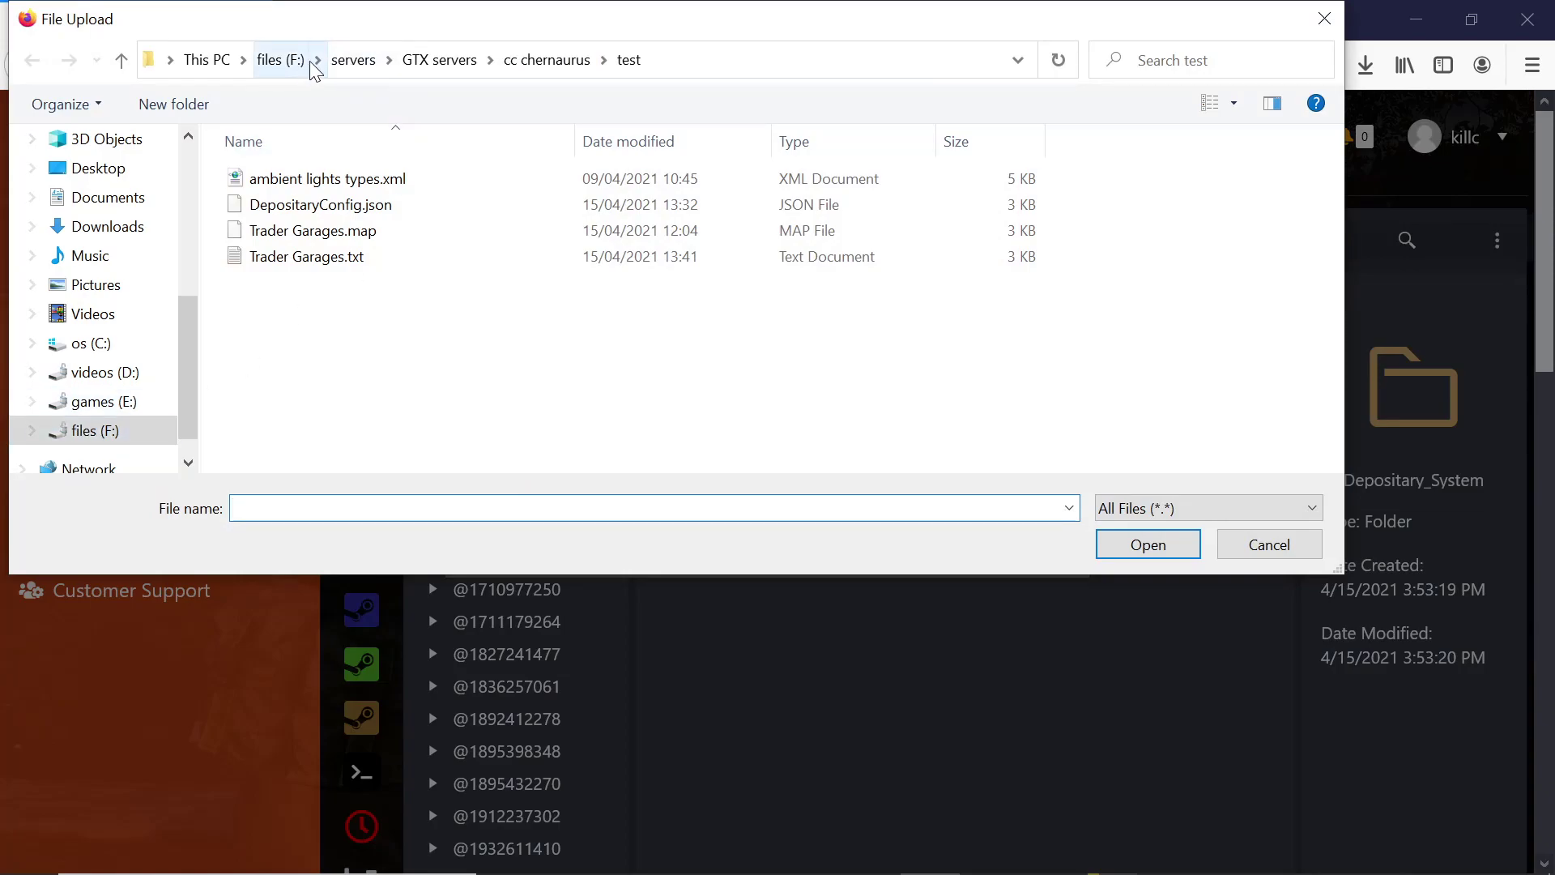
pyautogui.click(354, 63)
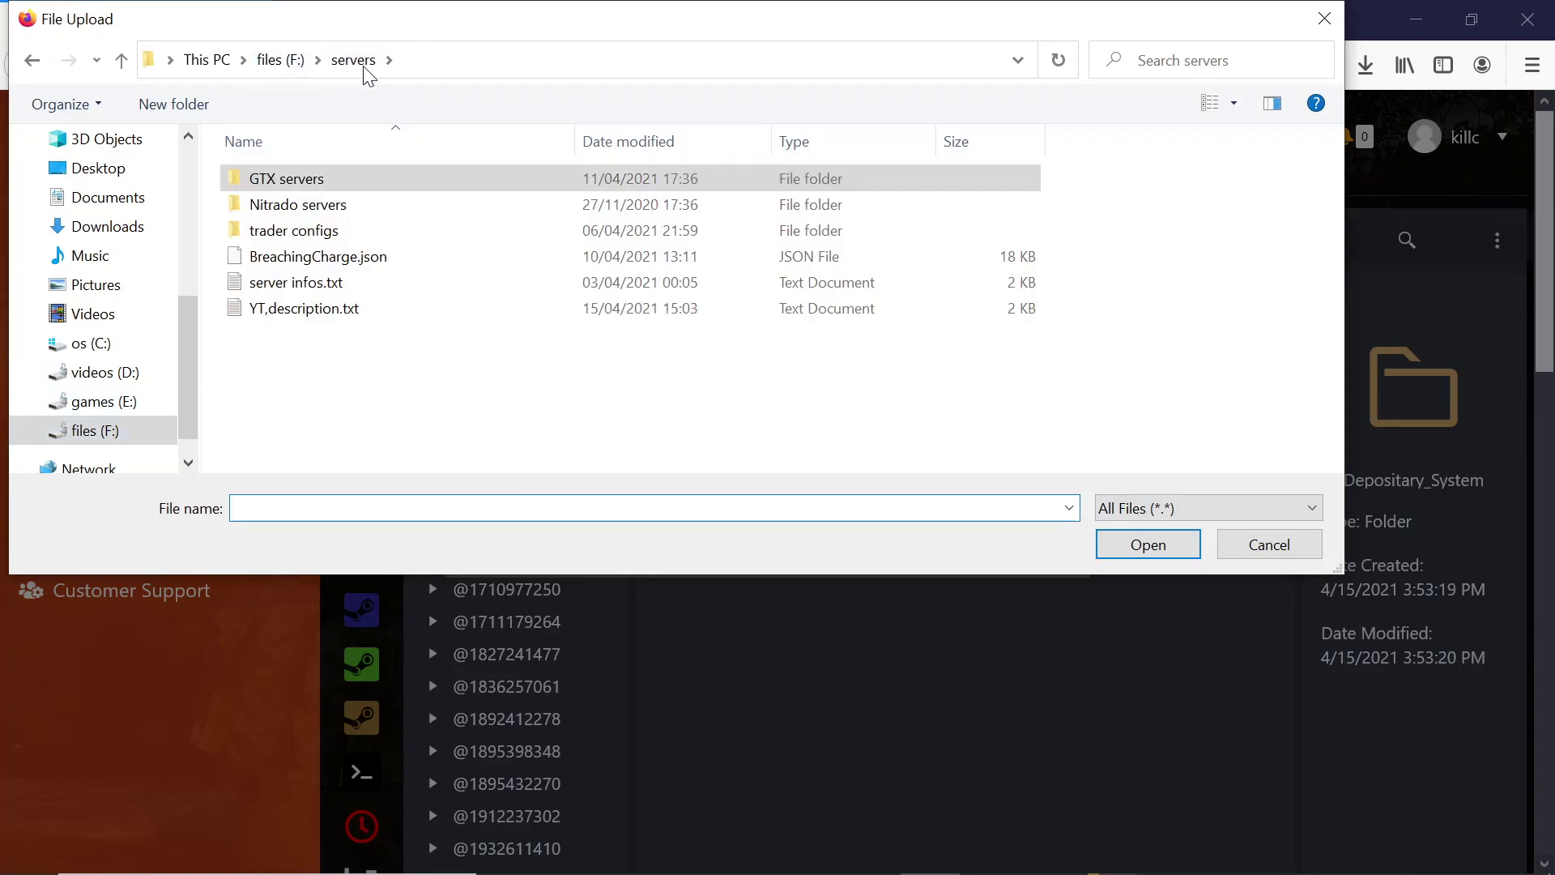
pyautogui.doubleClick(291, 180)
pyautogui.doubleClick(298, 208)
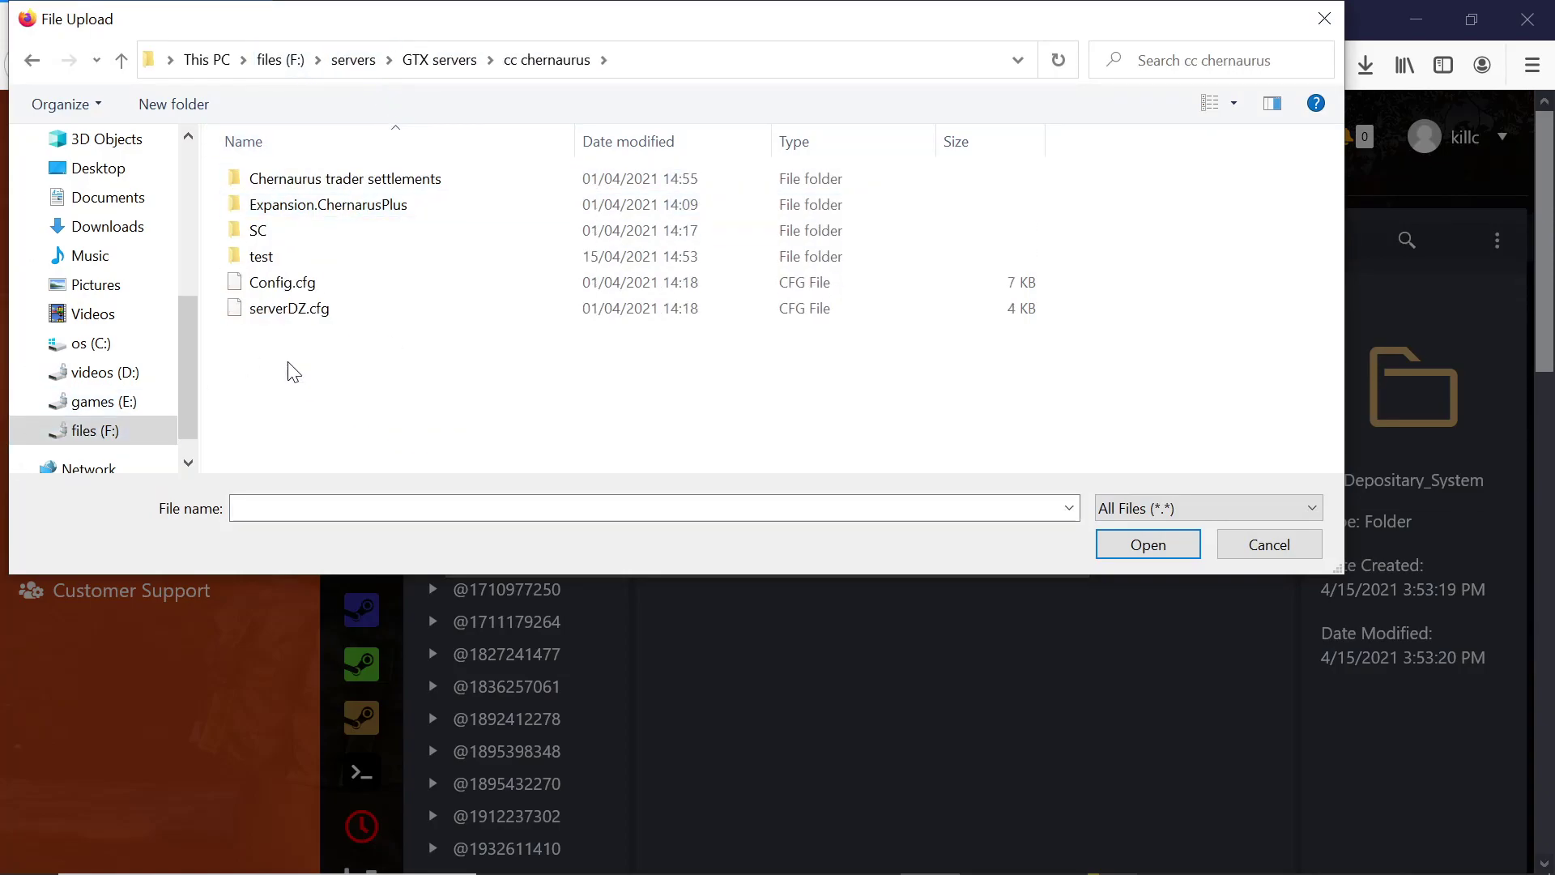
pyautogui.doubleClick(261, 257)
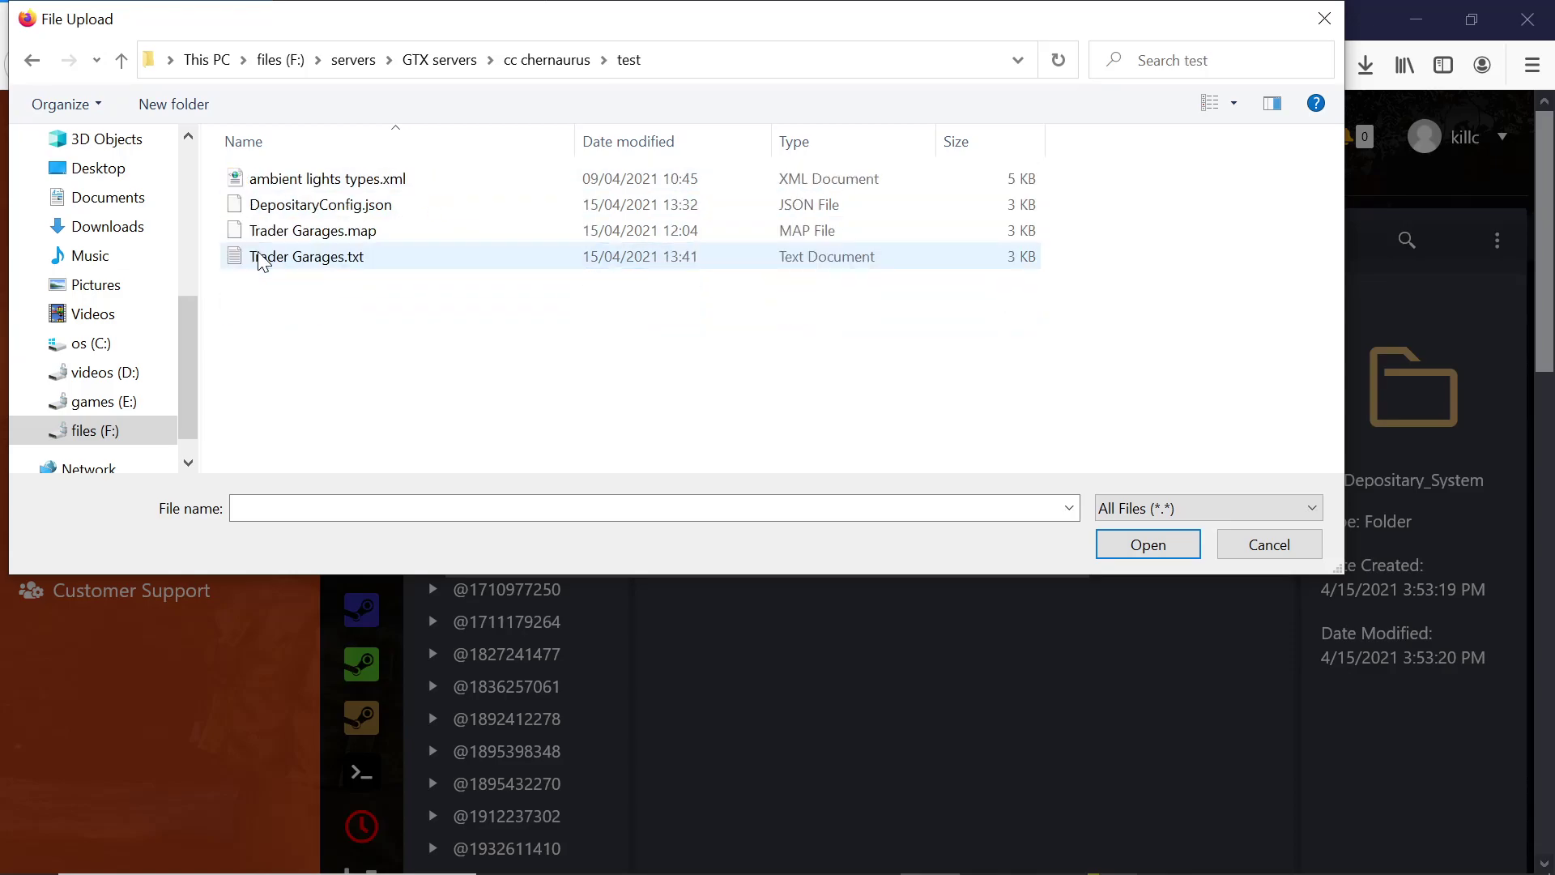
pyautogui.click(274, 213)
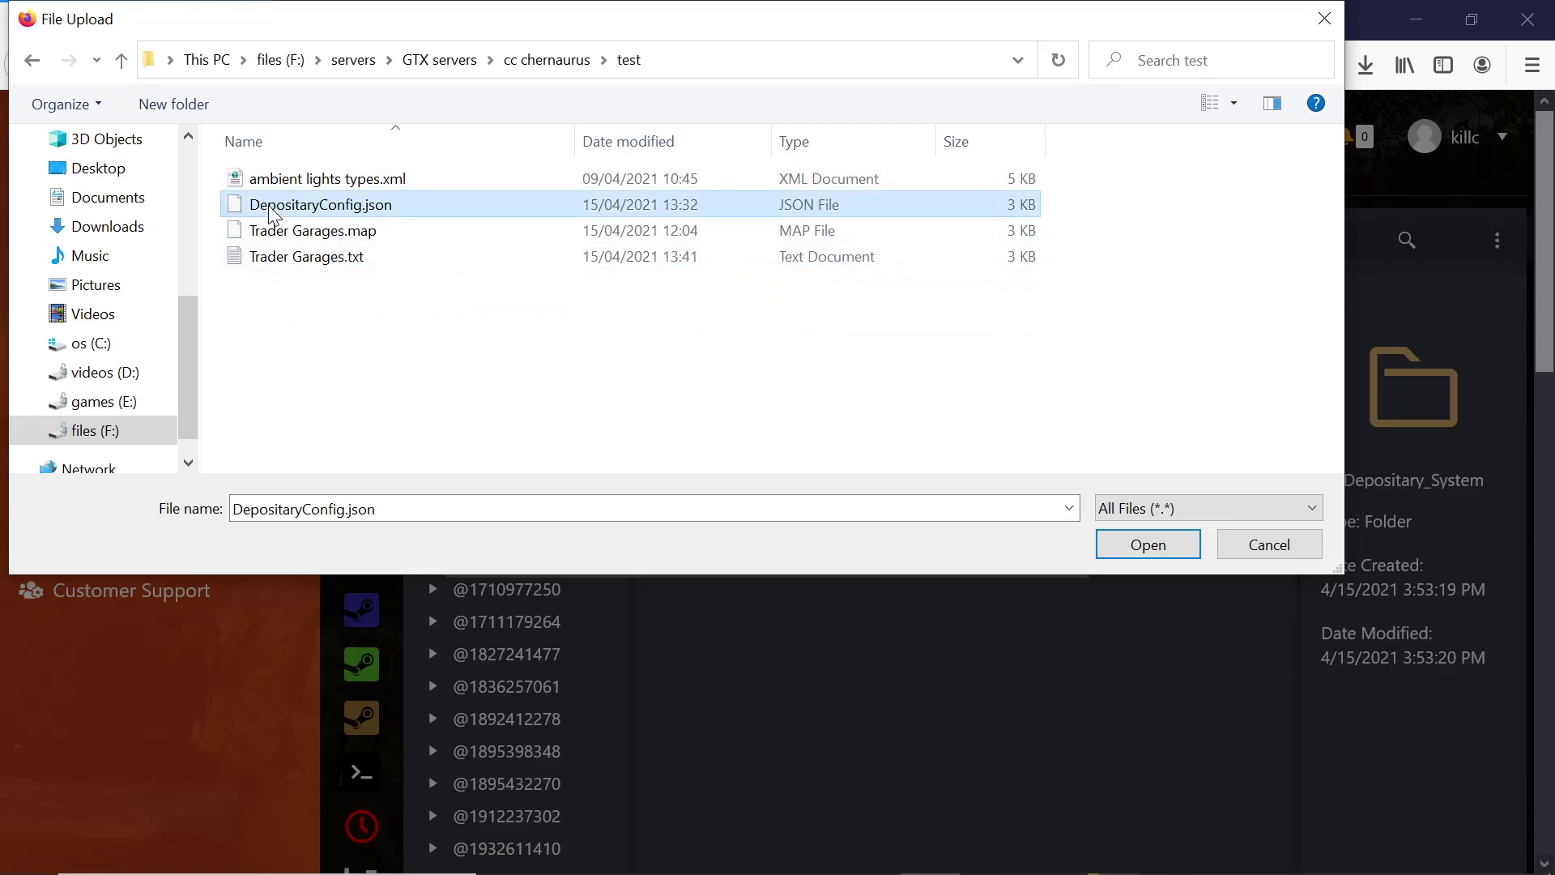
pyautogui.doubleClick(272, 209)
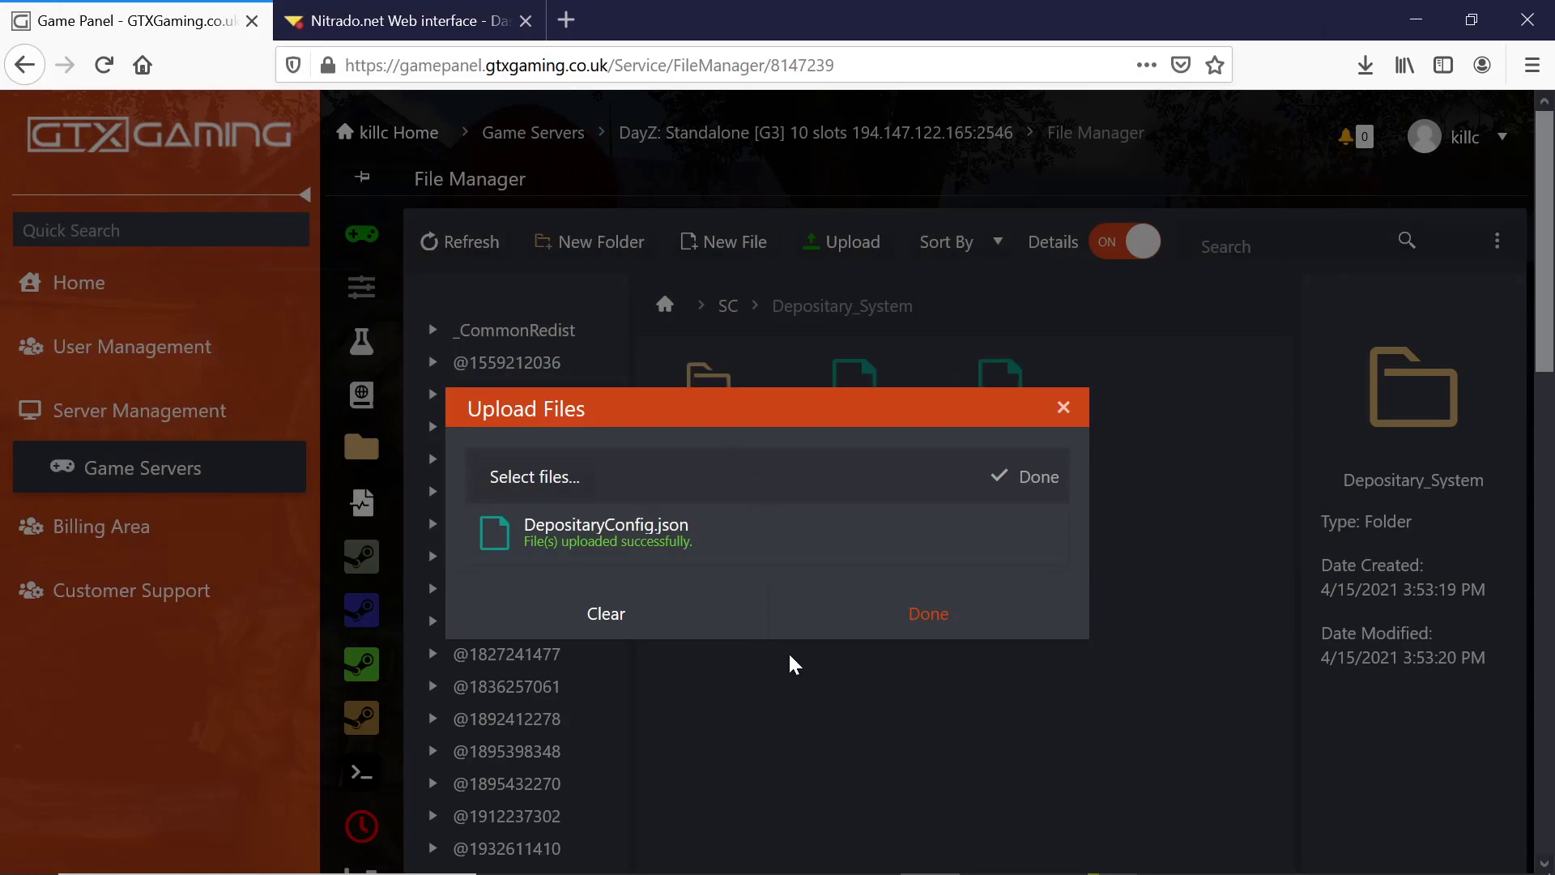
pyautogui.click(938, 625)
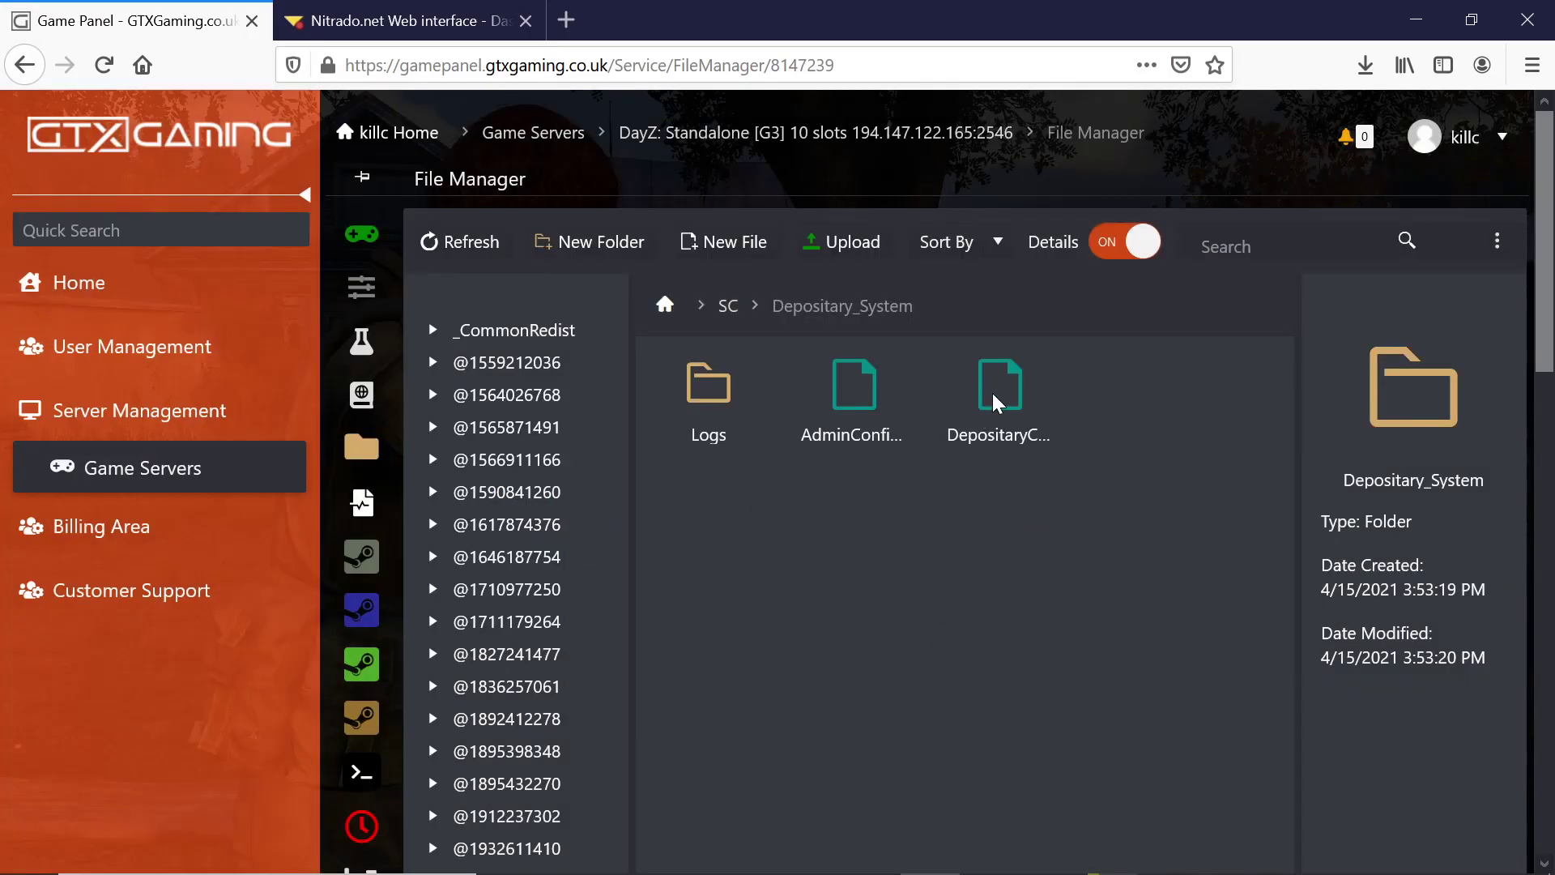
# Open the uploaded DepositaryConfig.json and examine its cost settings and the GarageID 1 and 2 spawn positions
pyautogui.doubleClick(1008, 376)
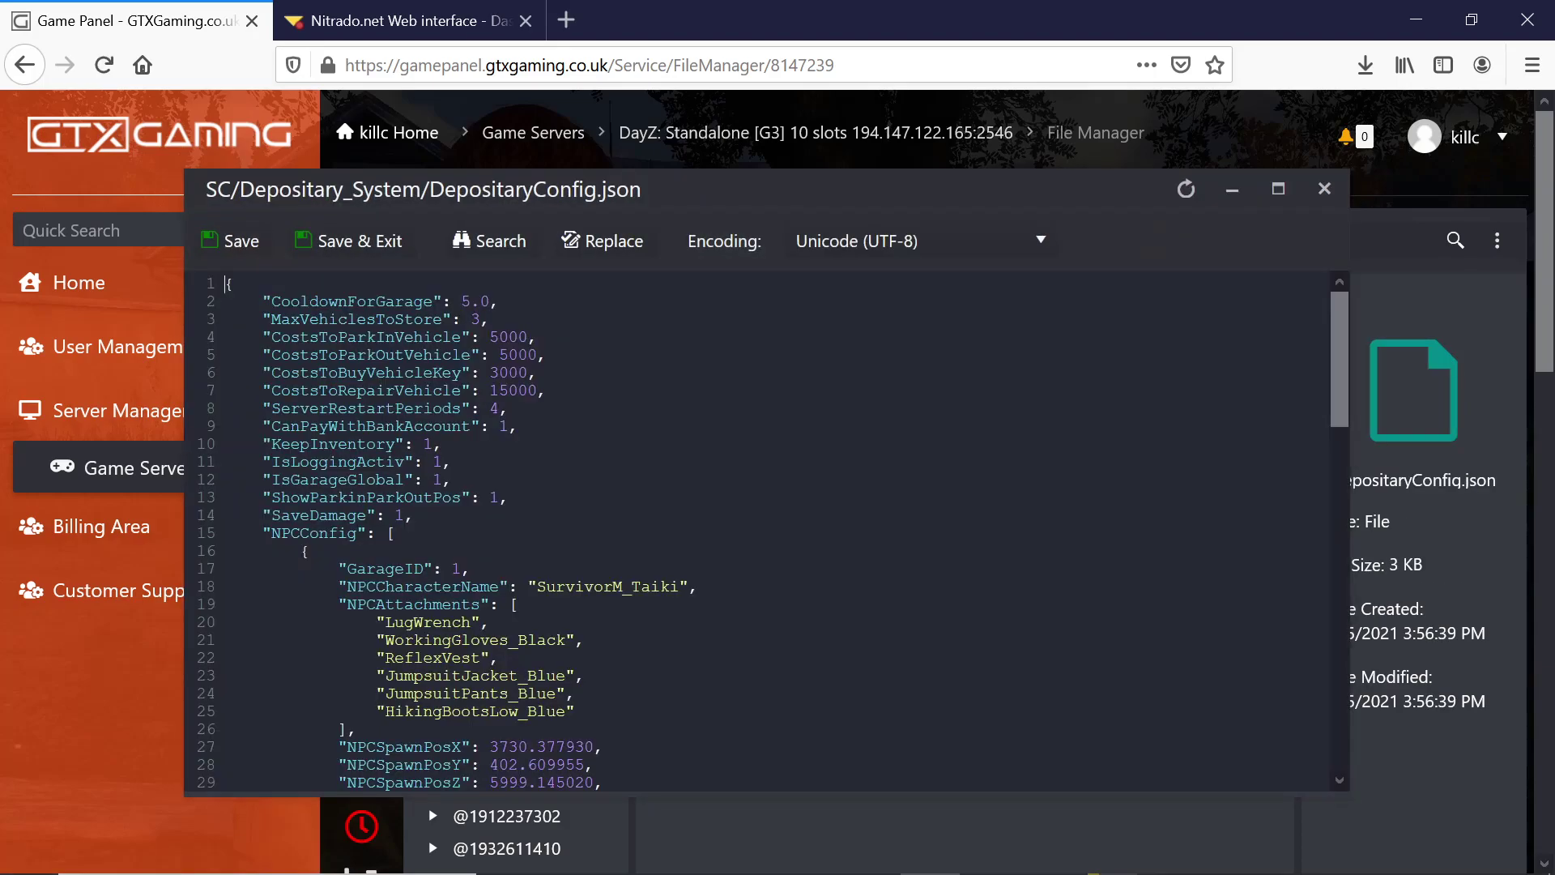
pyautogui.scroll(-6, 770, 531)
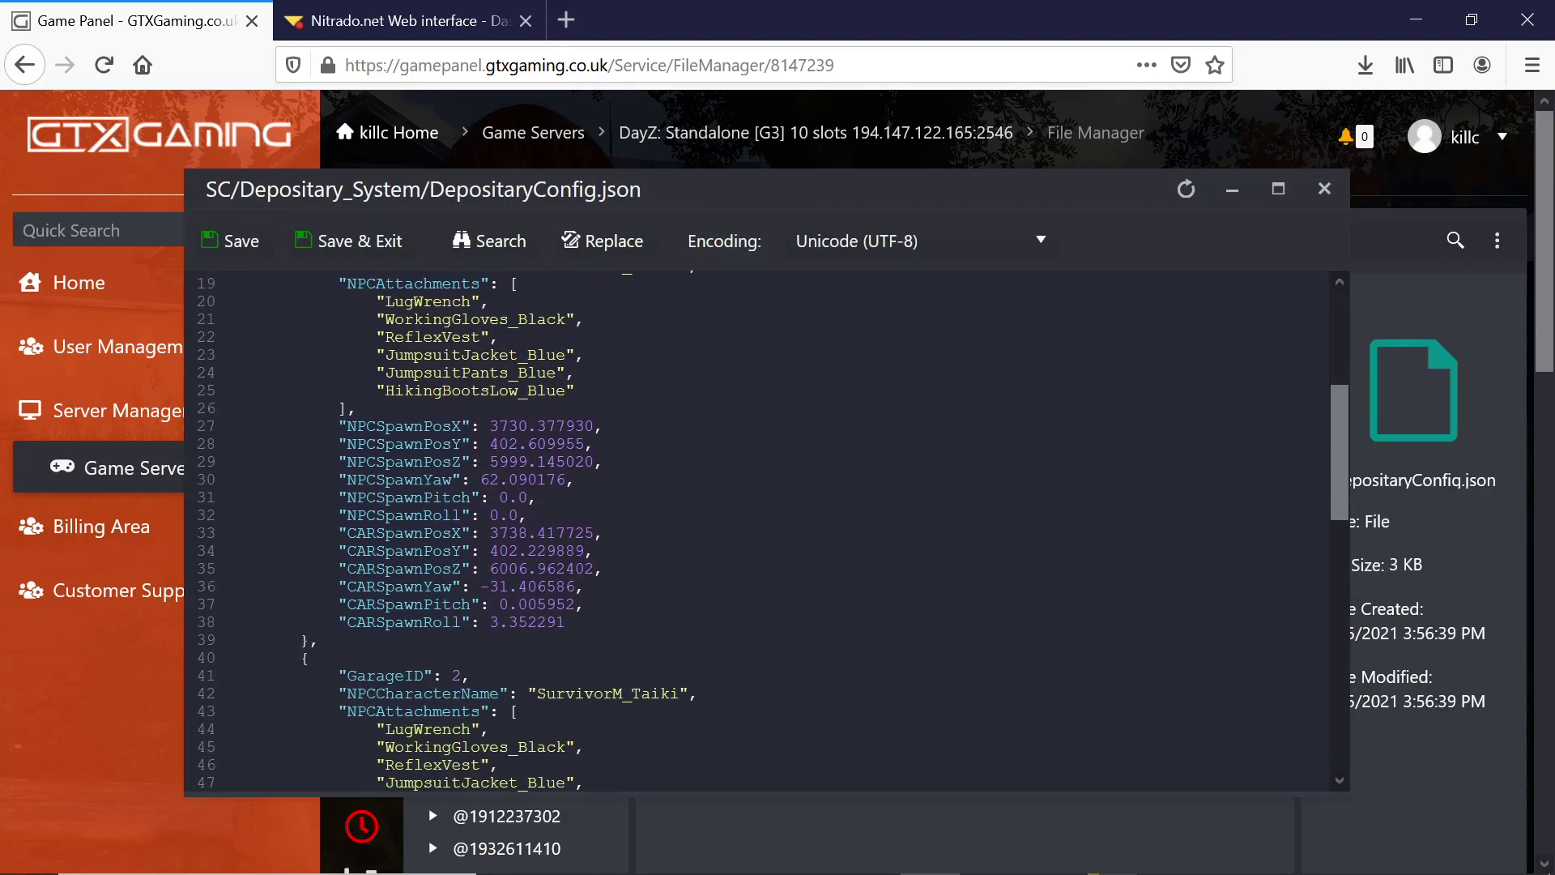
pyautogui.scroll(-4, 769, 530)
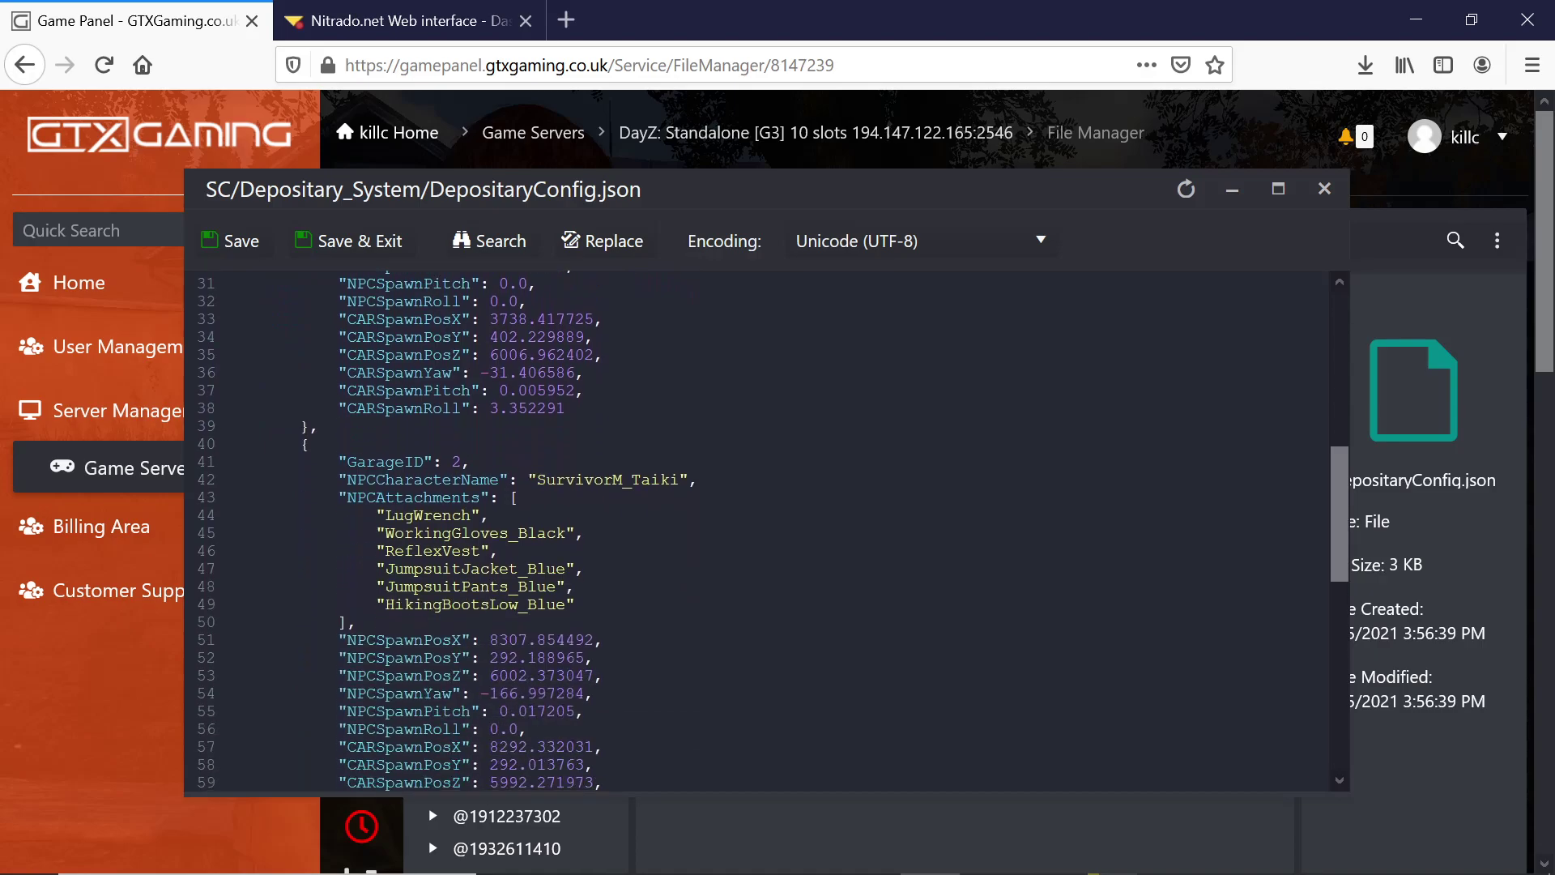
# Review the rest of DepositaryConfig.json down to the CurrencyConfig section, return to its beginning, and close the file
pyautogui.scroll(-12, 769, 531)
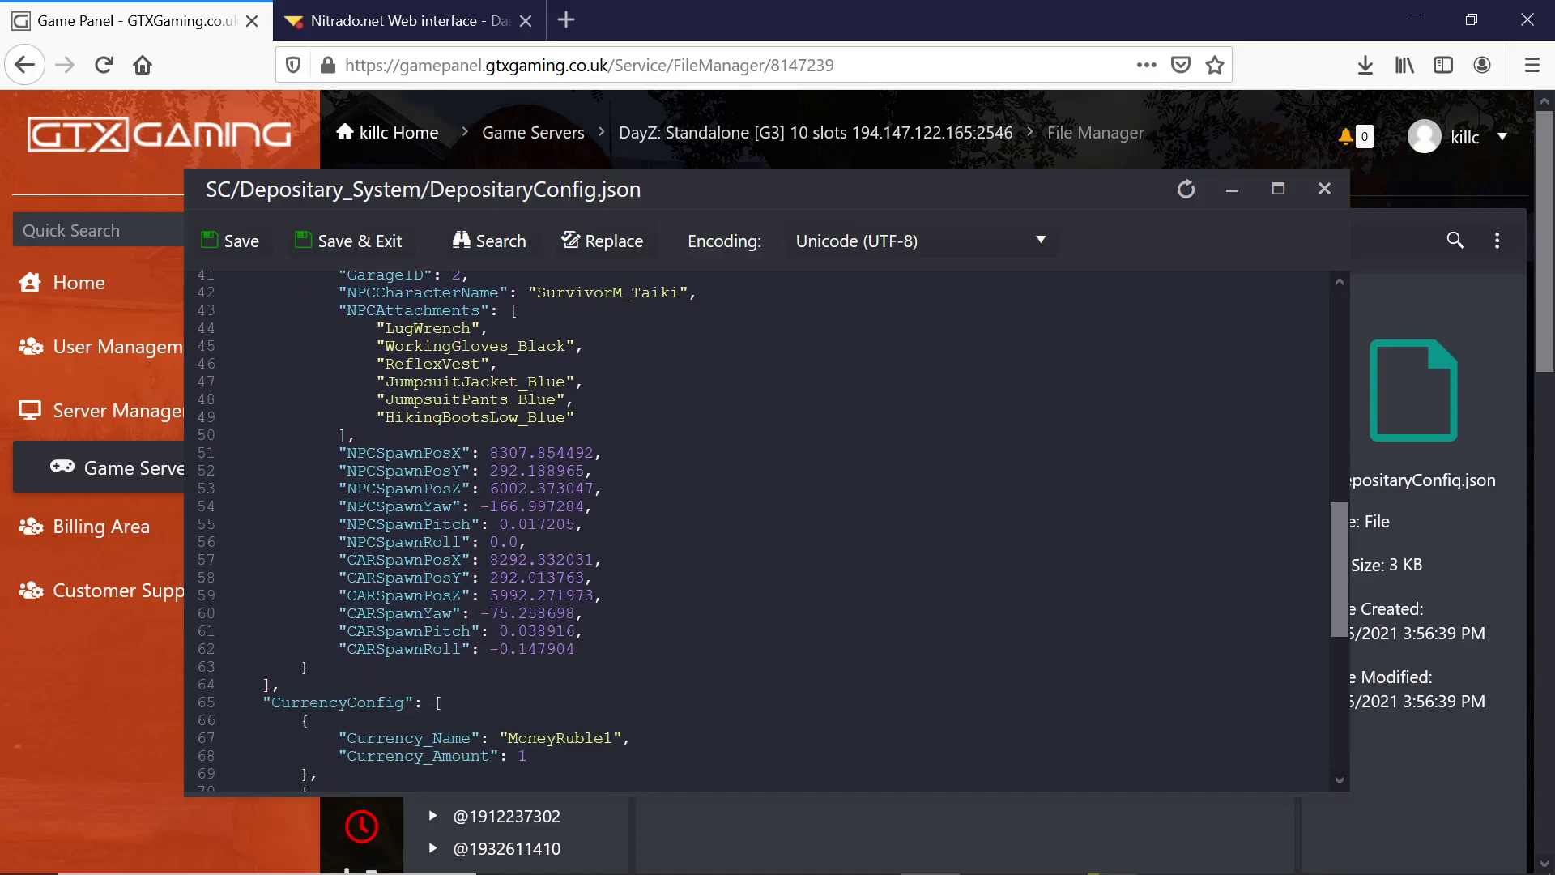
pyautogui.scroll(20, 770, 530)
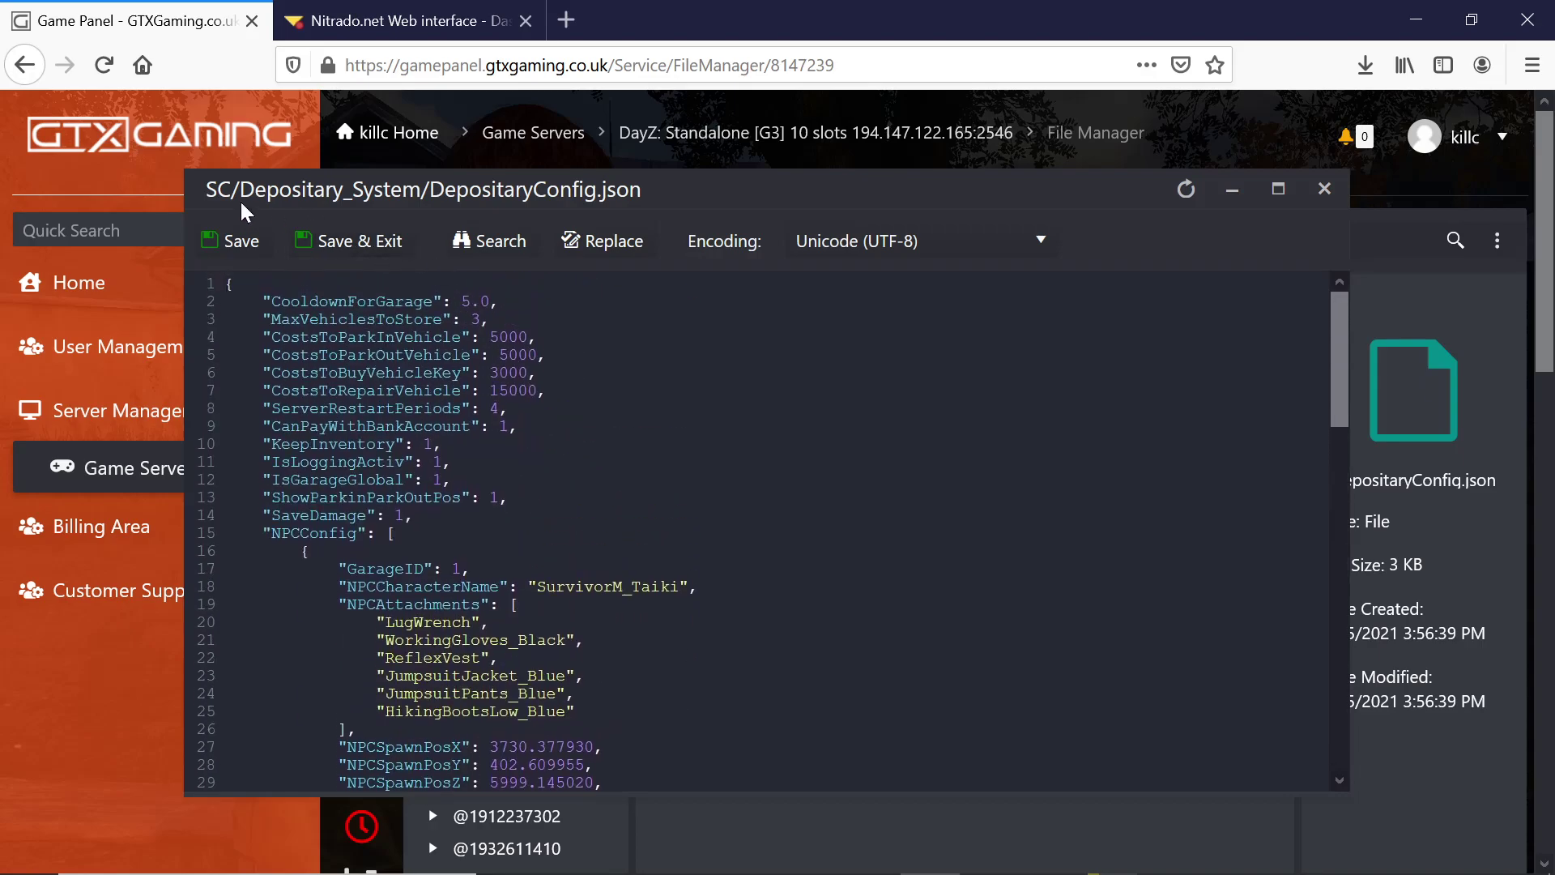
pyautogui.click(1325, 189)
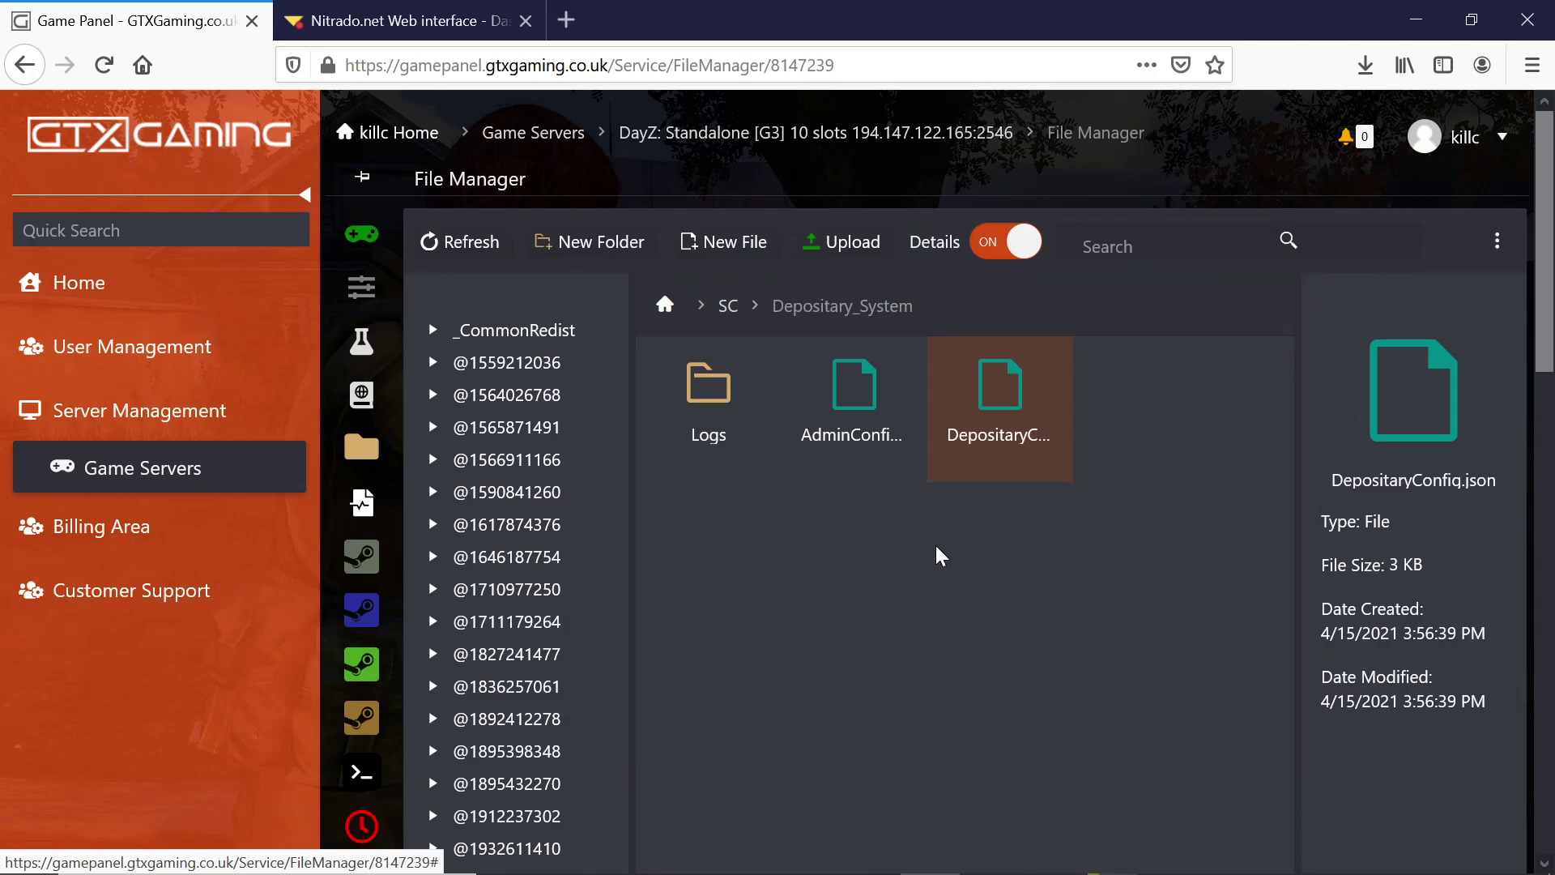
# Leave the file manager and return to the DayZ server's overview page with its status and start controls
pyautogui.scroll(-2, 747, 384)
pyautogui.scroll(2, 810, 235)
pyautogui.click(784, 136)
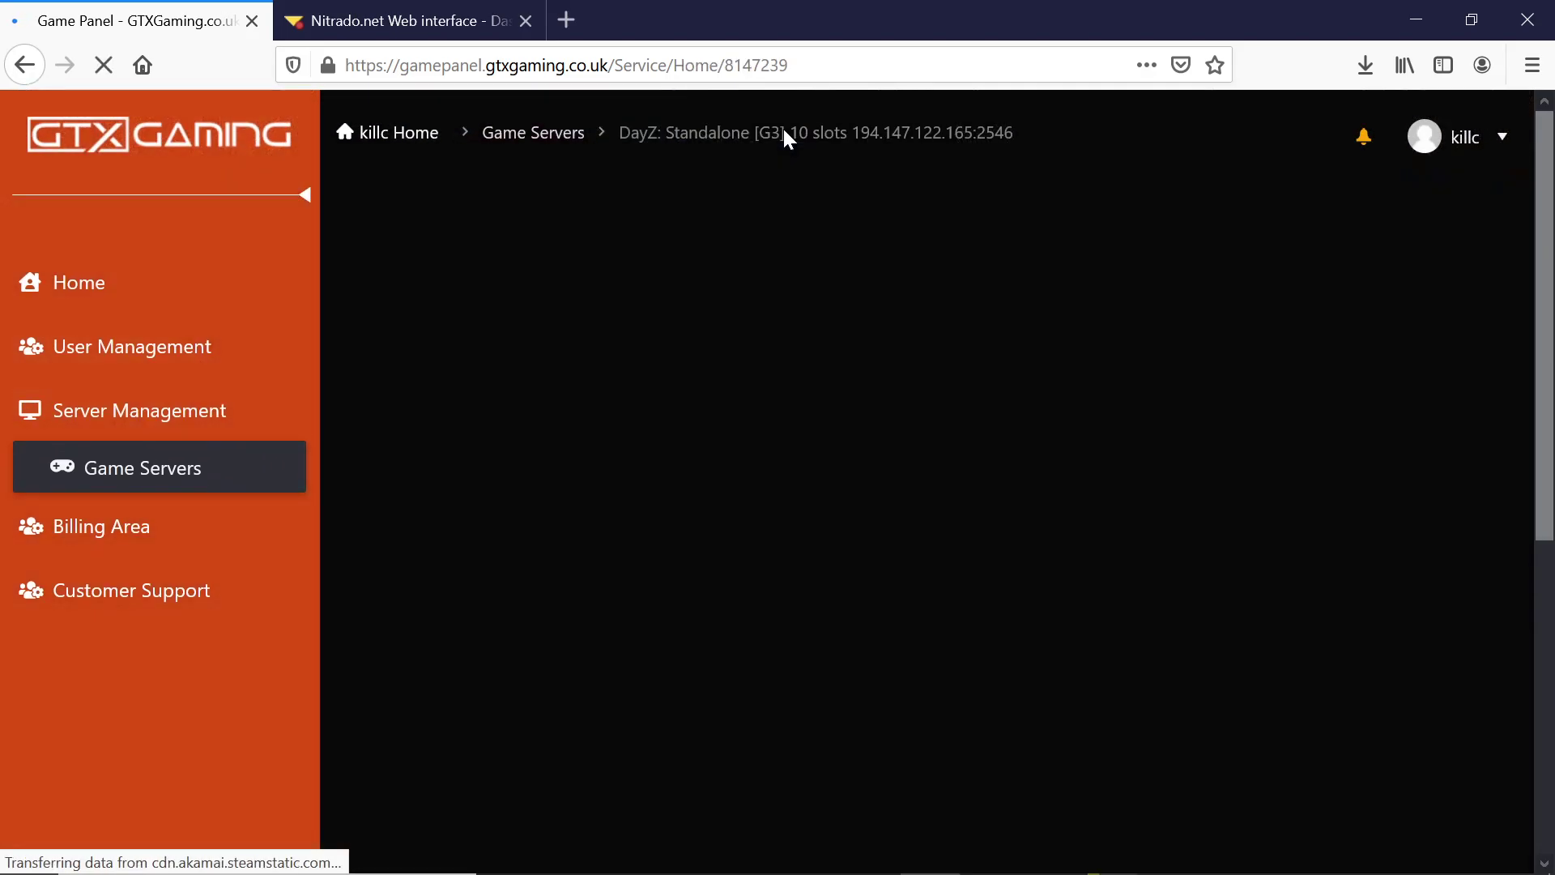
pyautogui.scroll(-2, 498, 490)
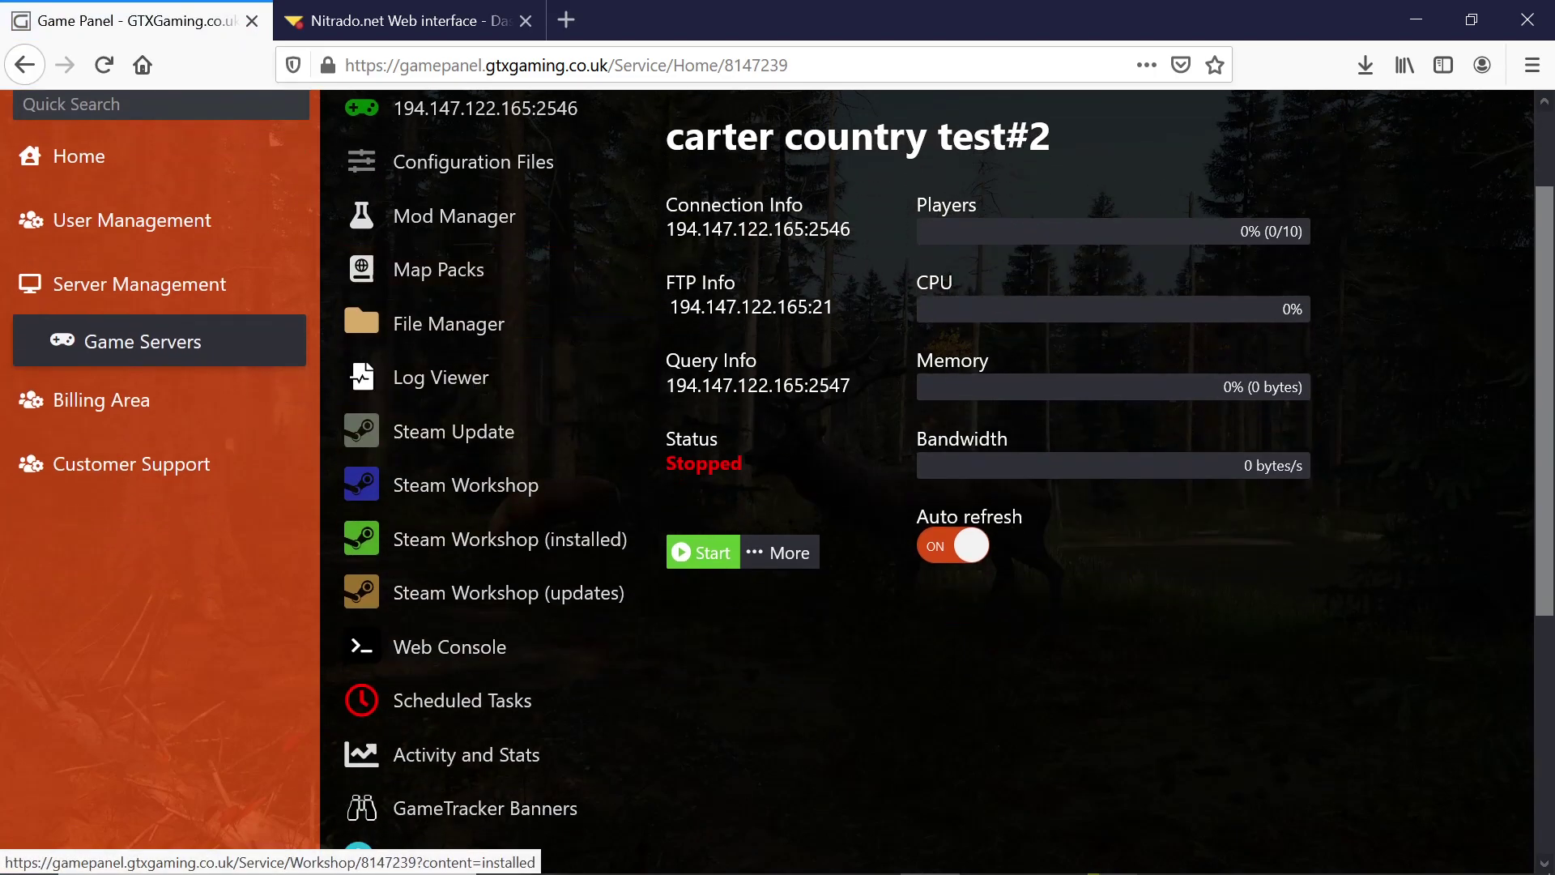
# Open Trader Garages.txt from the local cc chernaurus/test folder in Notepad++ and go to its custom spawned objects
pyautogui.click(773, 854)
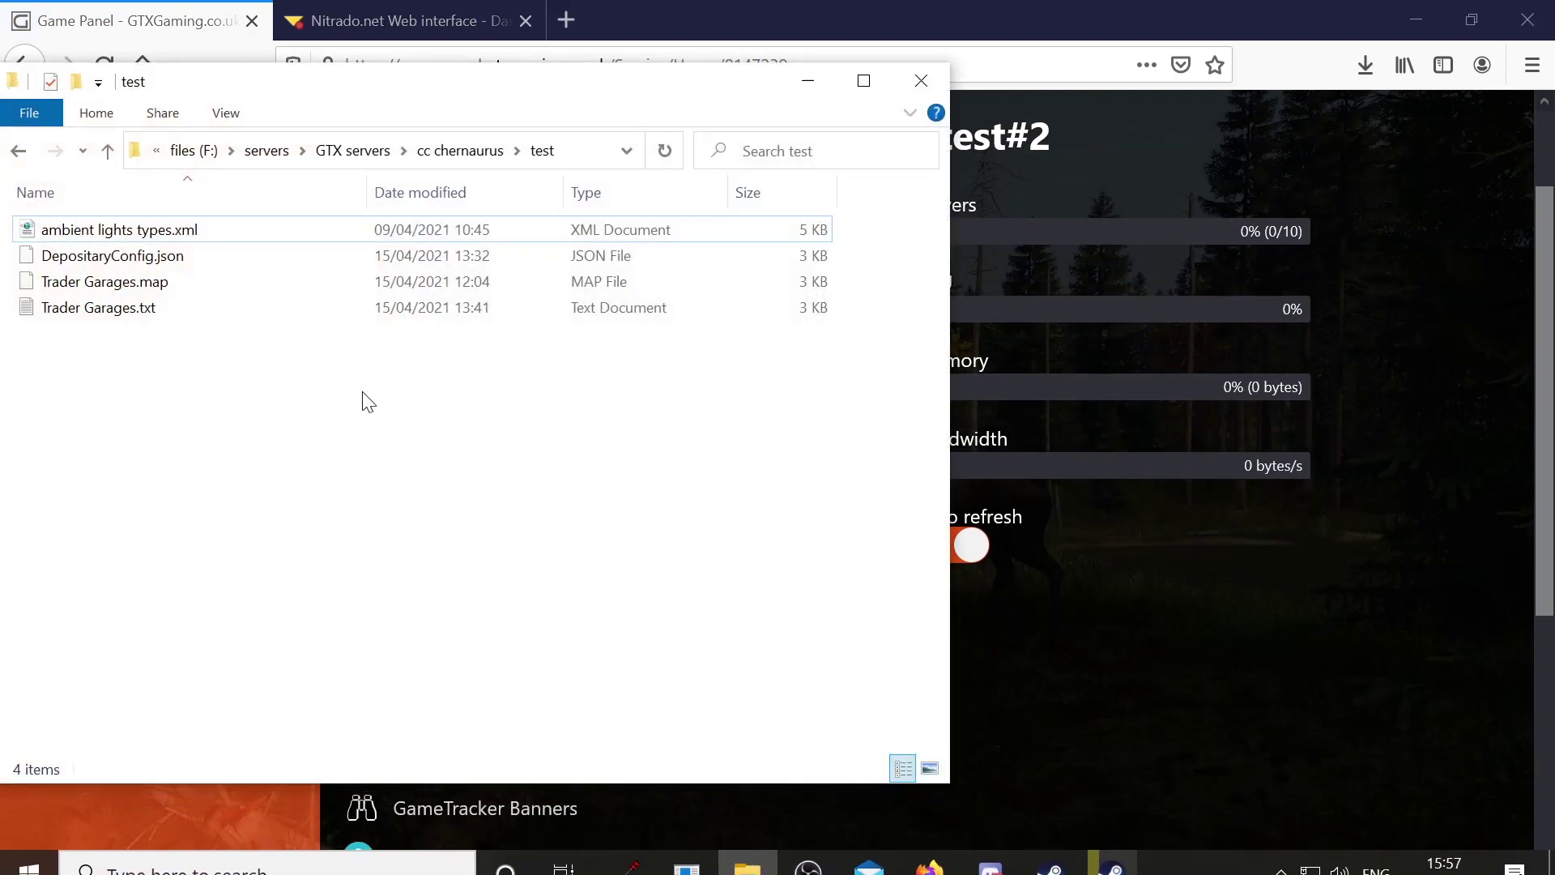
pyautogui.click(79, 312)
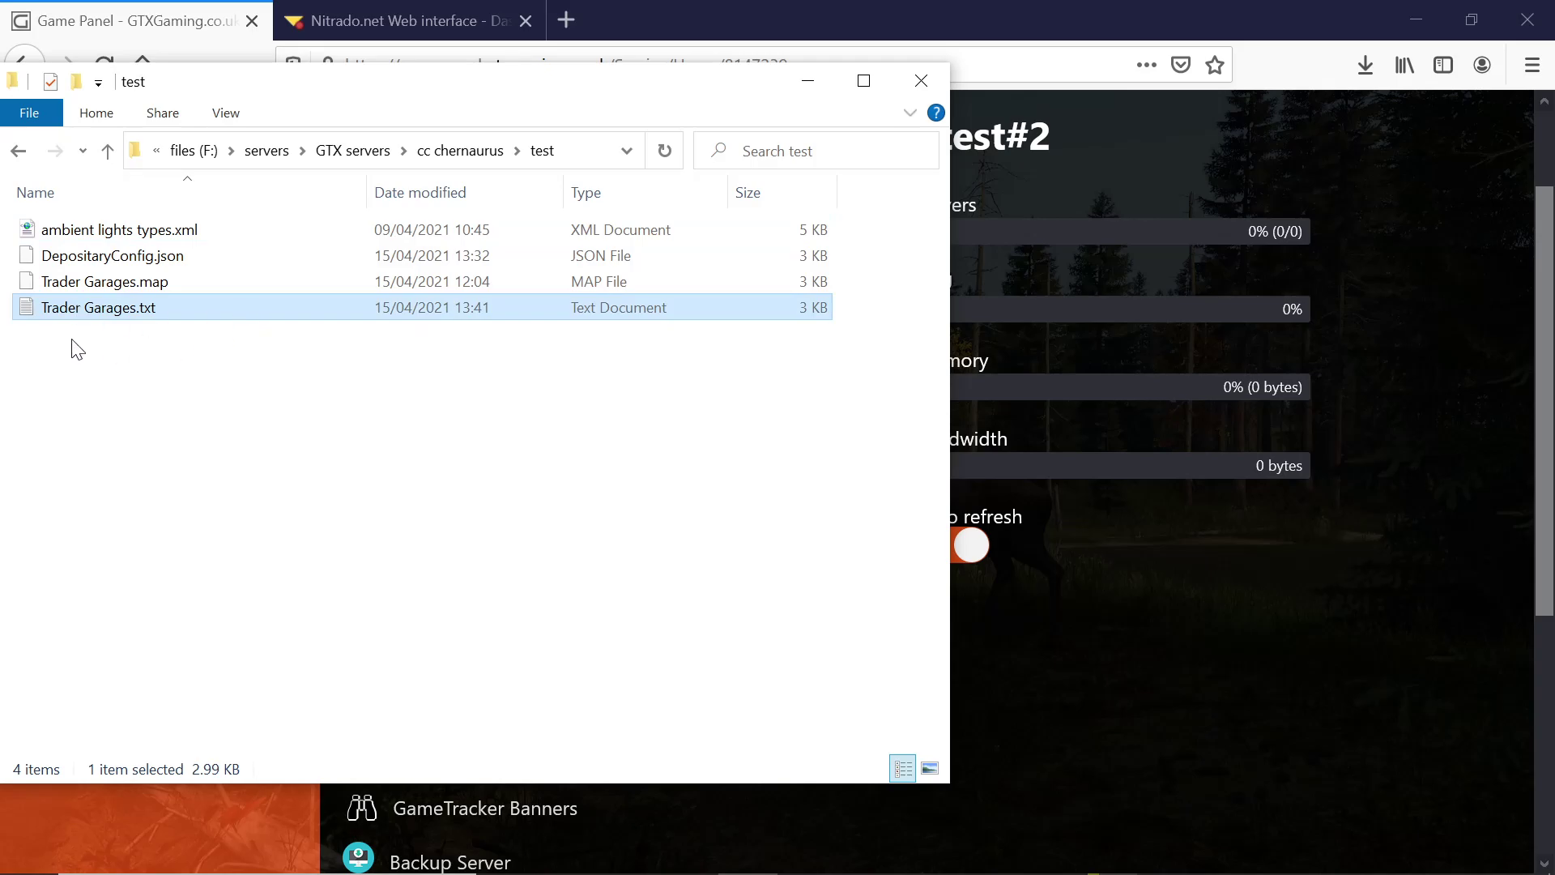
pyautogui.rightClick(96, 306)
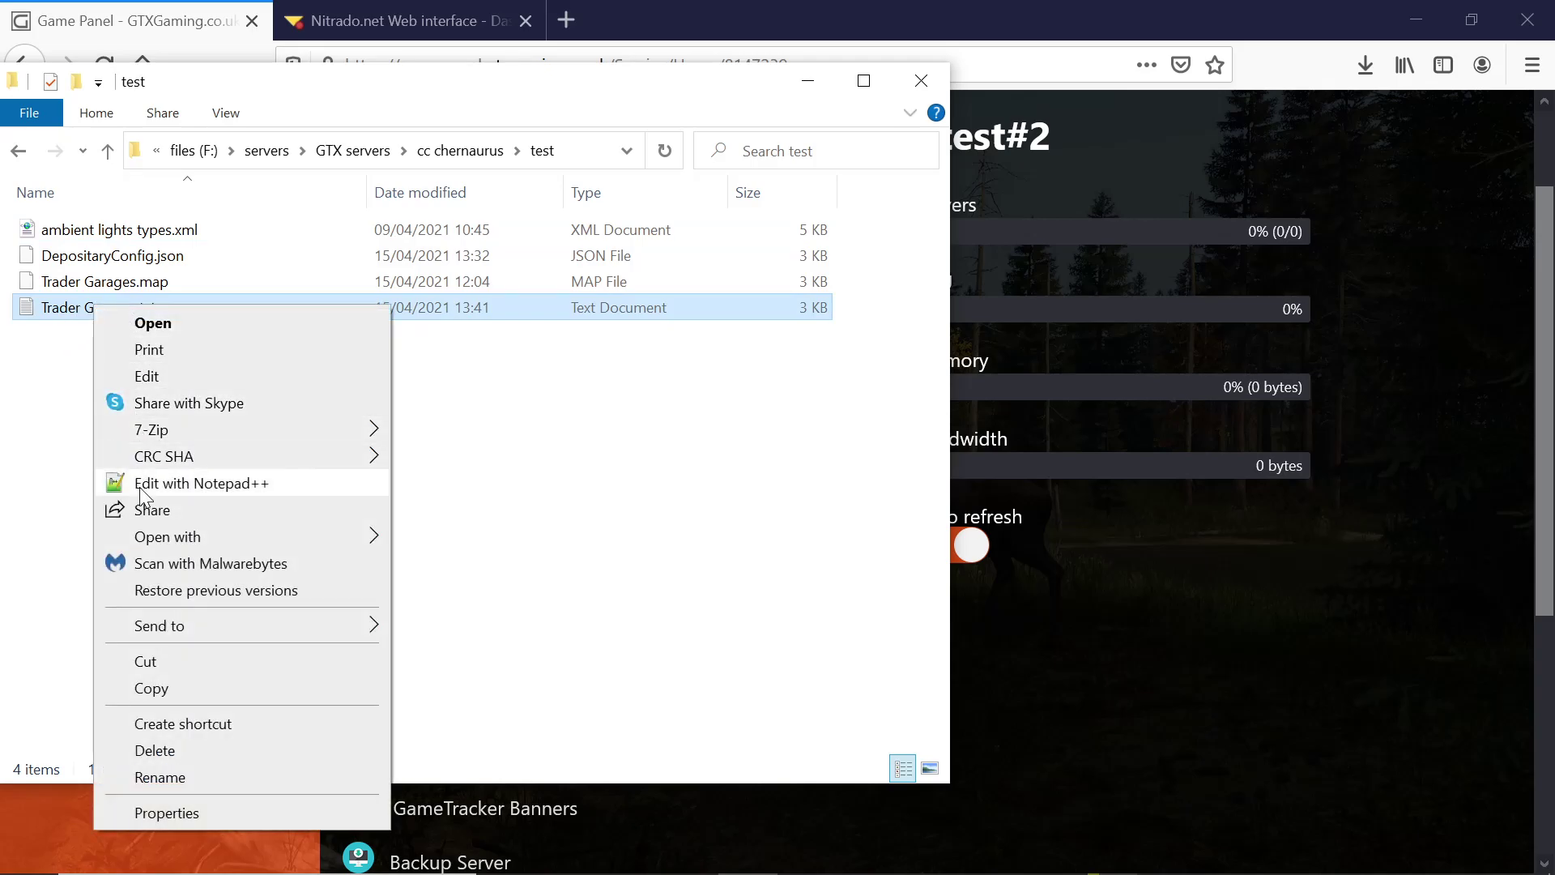
pyautogui.click(166, 484)
pyautogui.scroll(-2, 777, 461)
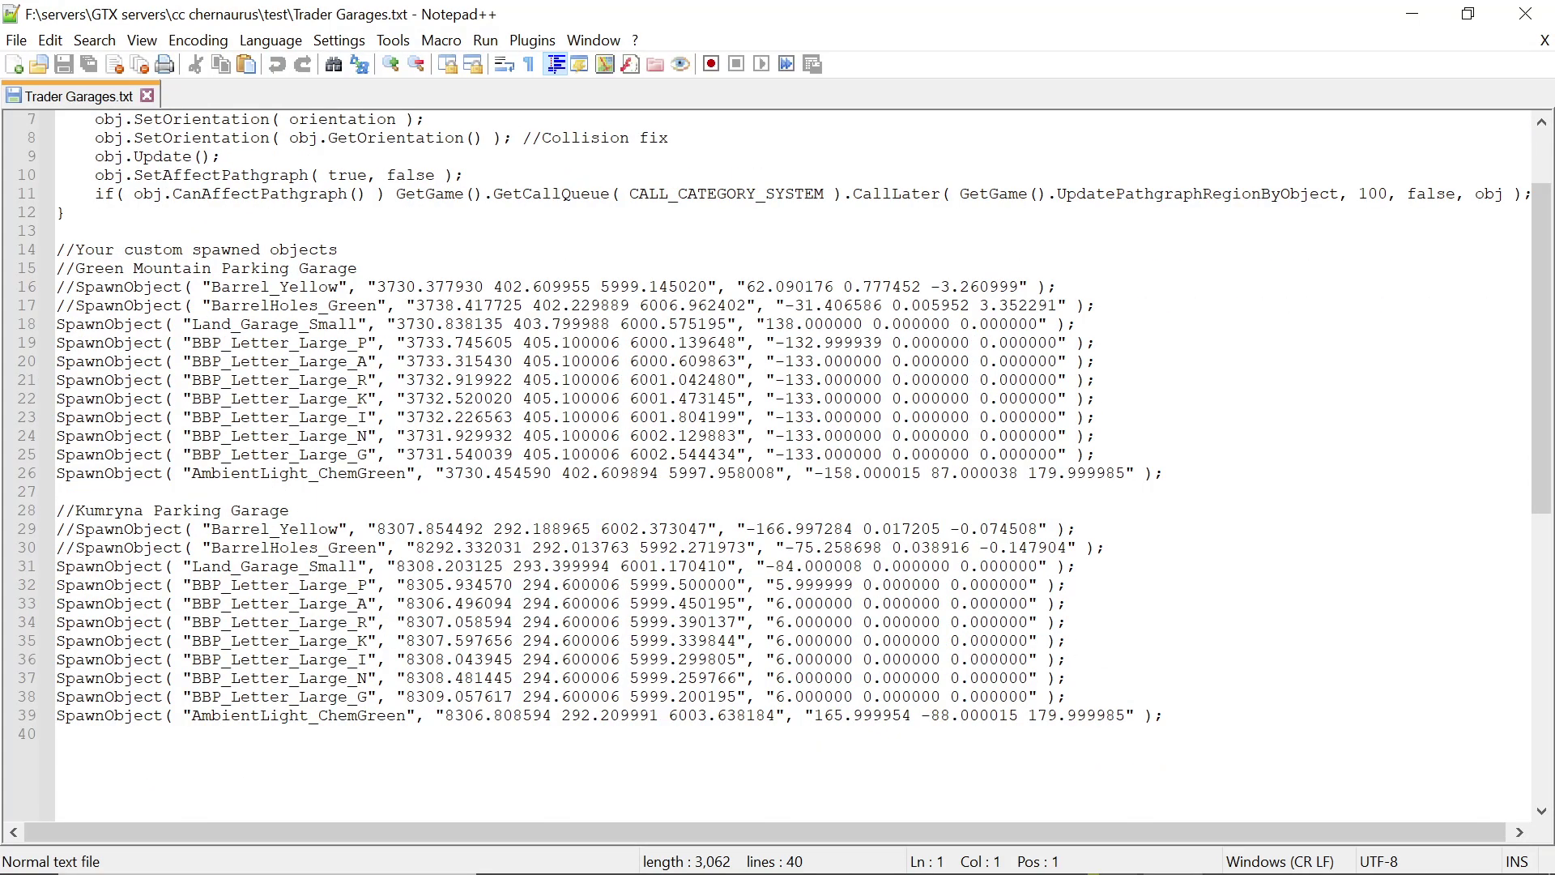
# Examine the commented barrel lines for Kumryna and the active SpawnObject blocks of the Green Mountain and Kumryna parking garages
pyautogui.moveTo(1109, 548); pyautogui.dragTo(56, 529)
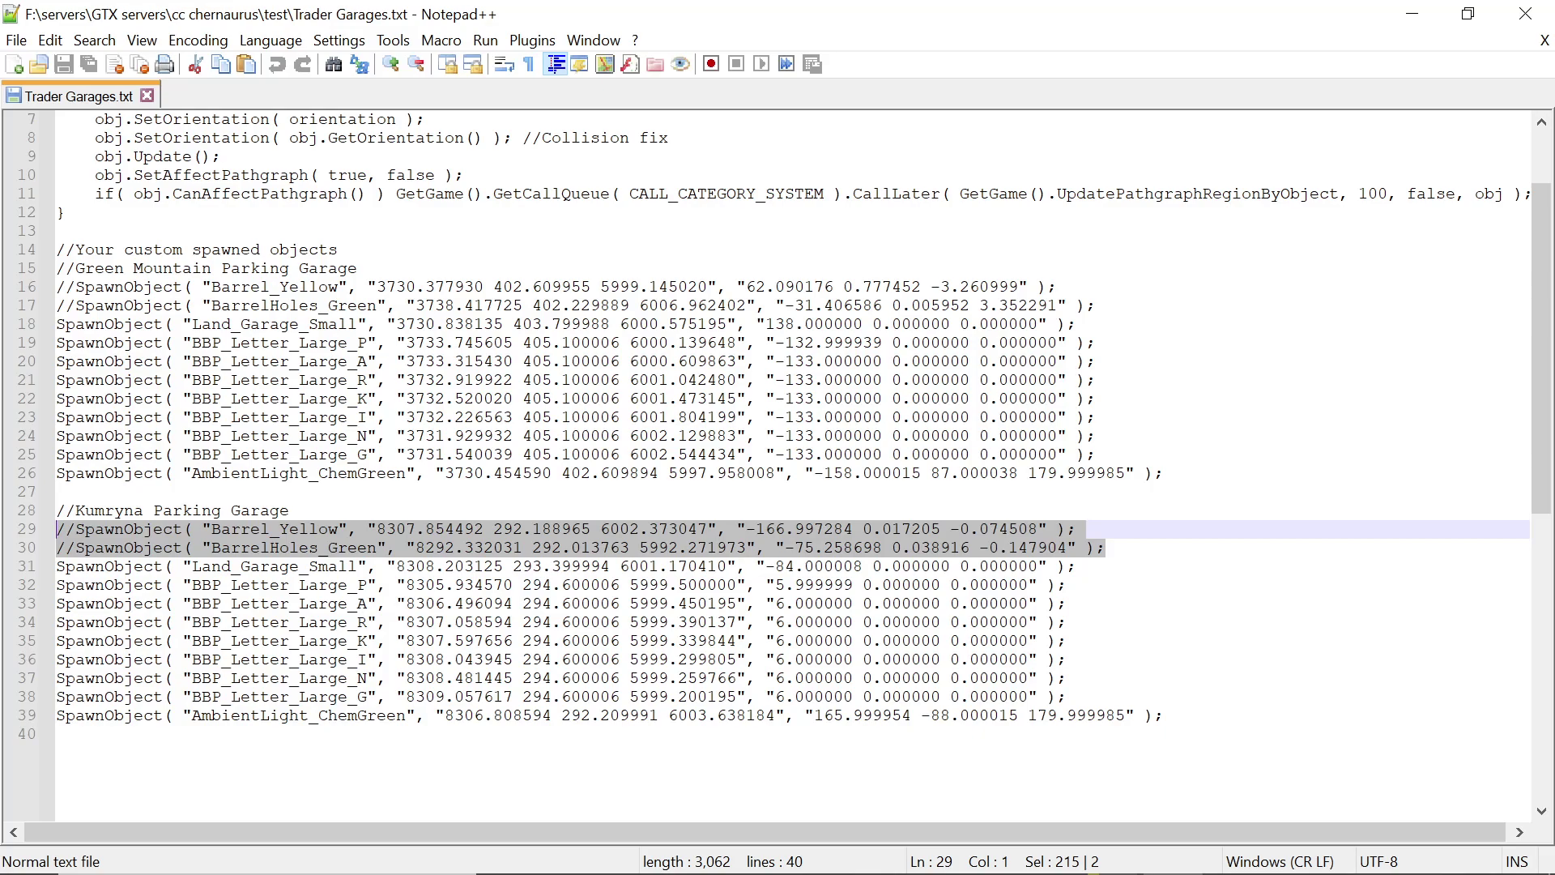
pyautogui.moveTo(1166, 473); pyautogui.dragTo(59, 324)
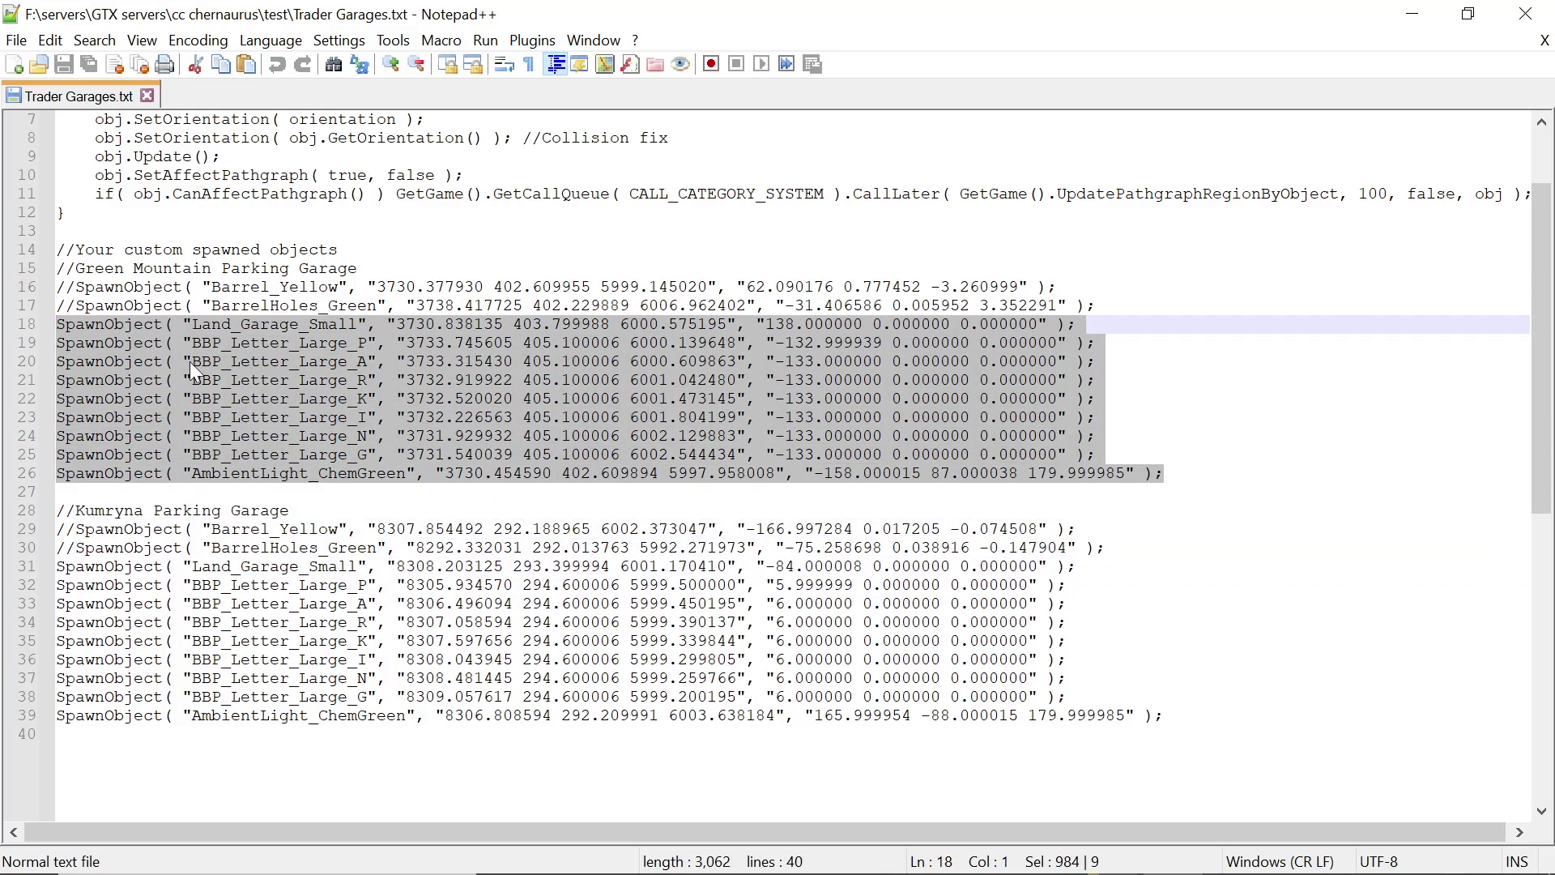
pyautogui.moveTo(1164, 716); pyautogui.dragTo(58, 567)
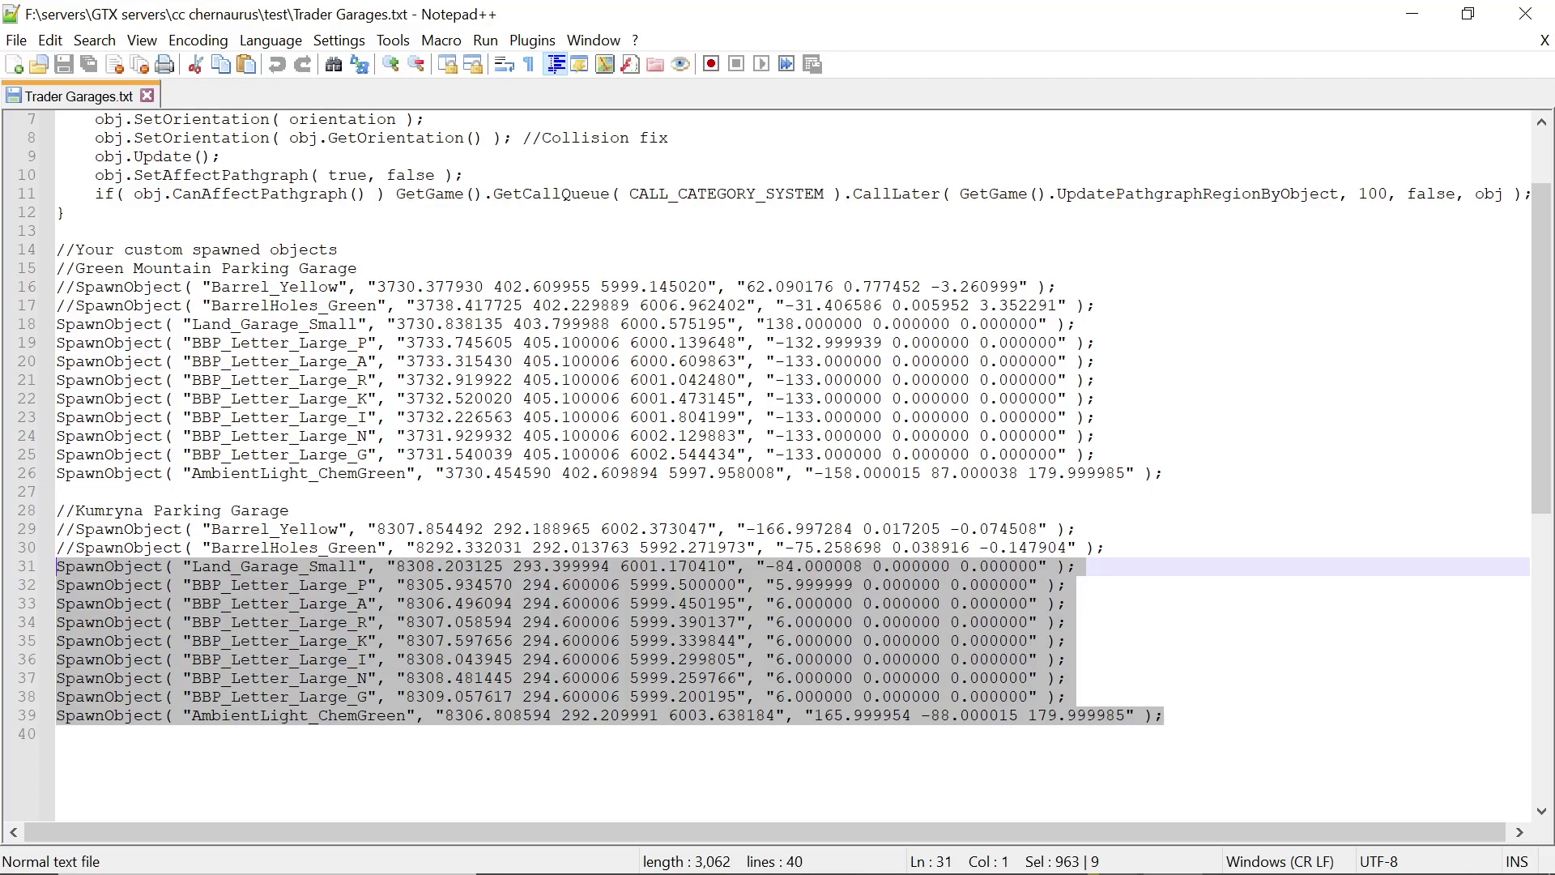
# Delete the commented Barrel_Yellow and BarrelHoles_Green lines from the Kumryna and Green Mountain sections, and close the file without saving
pyautogui.moveTo(1104, 548); pyautogui.dragTo(58, 529)
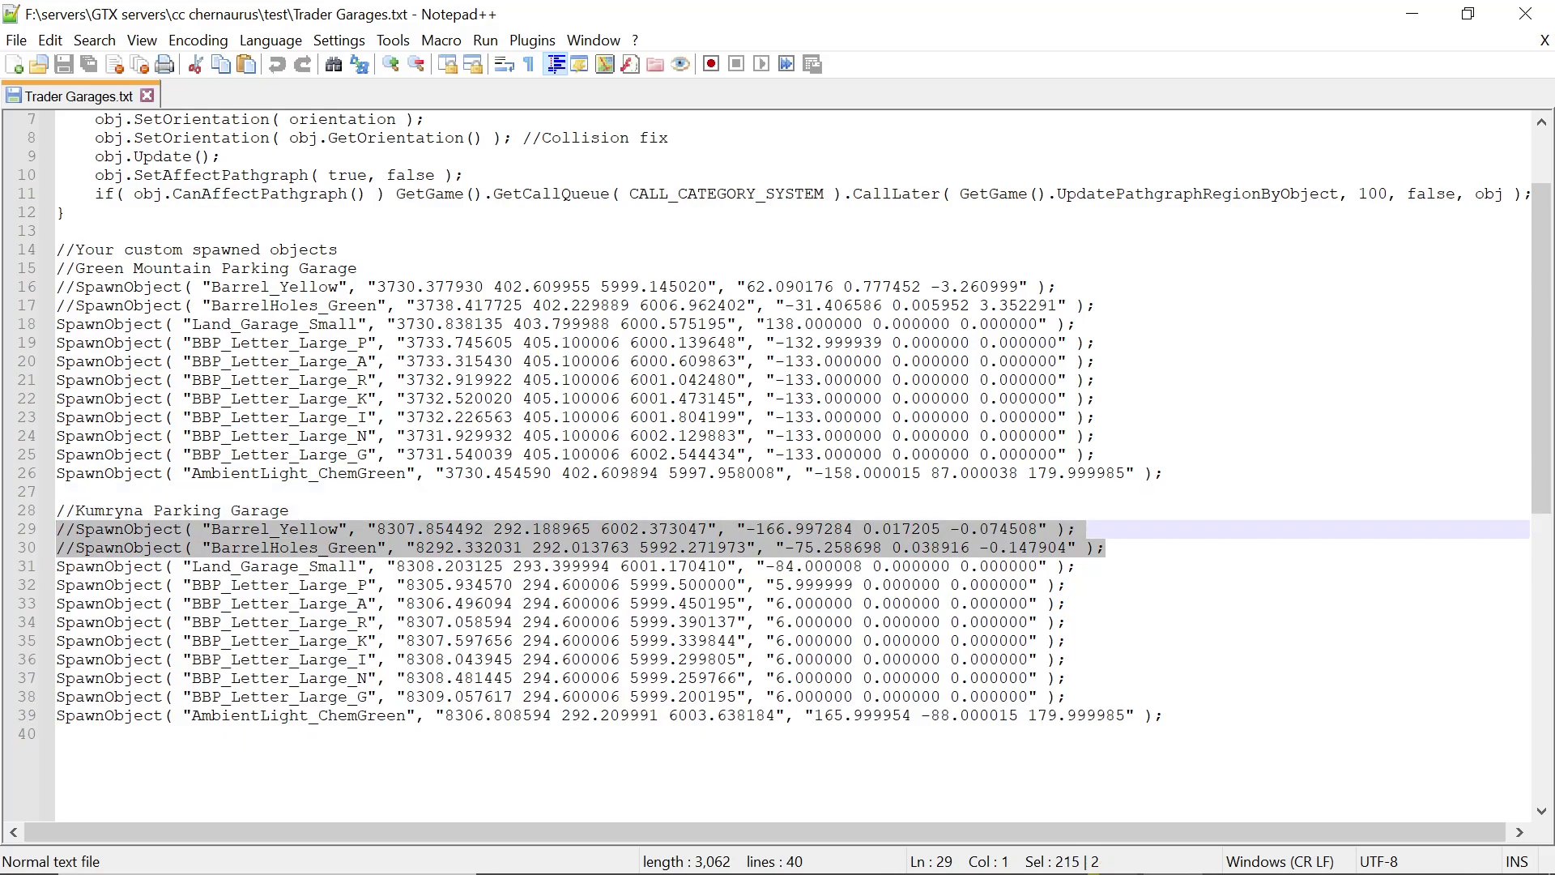
pyautogui.press('Delete')
pyautogui.press('BackSpace')
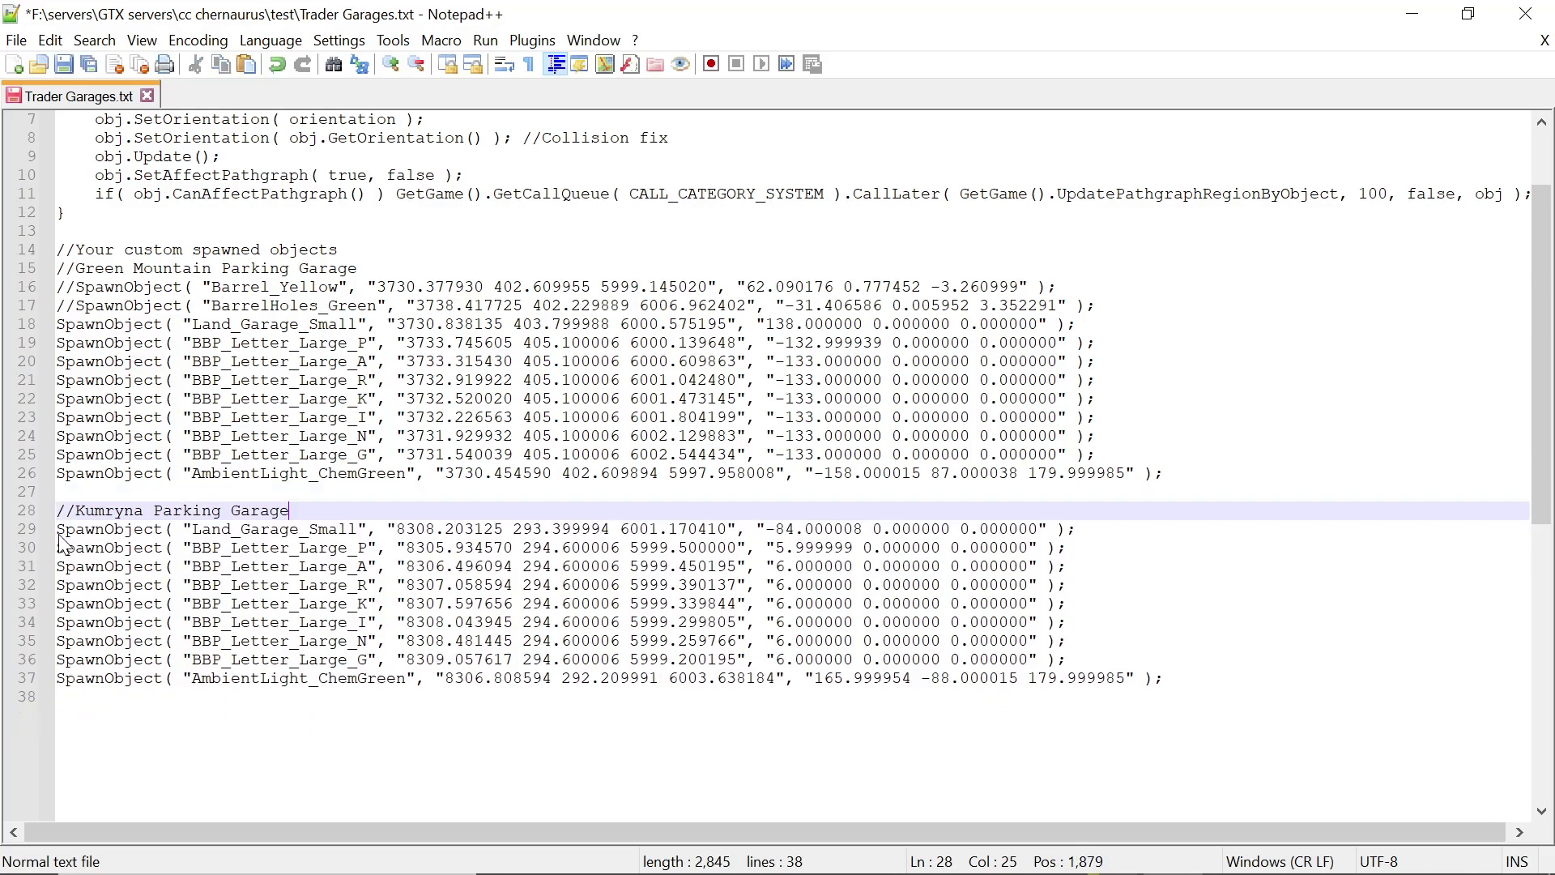
pyautogui.moveTo(1095, 306); pyautogui.dragTo(56, 287)
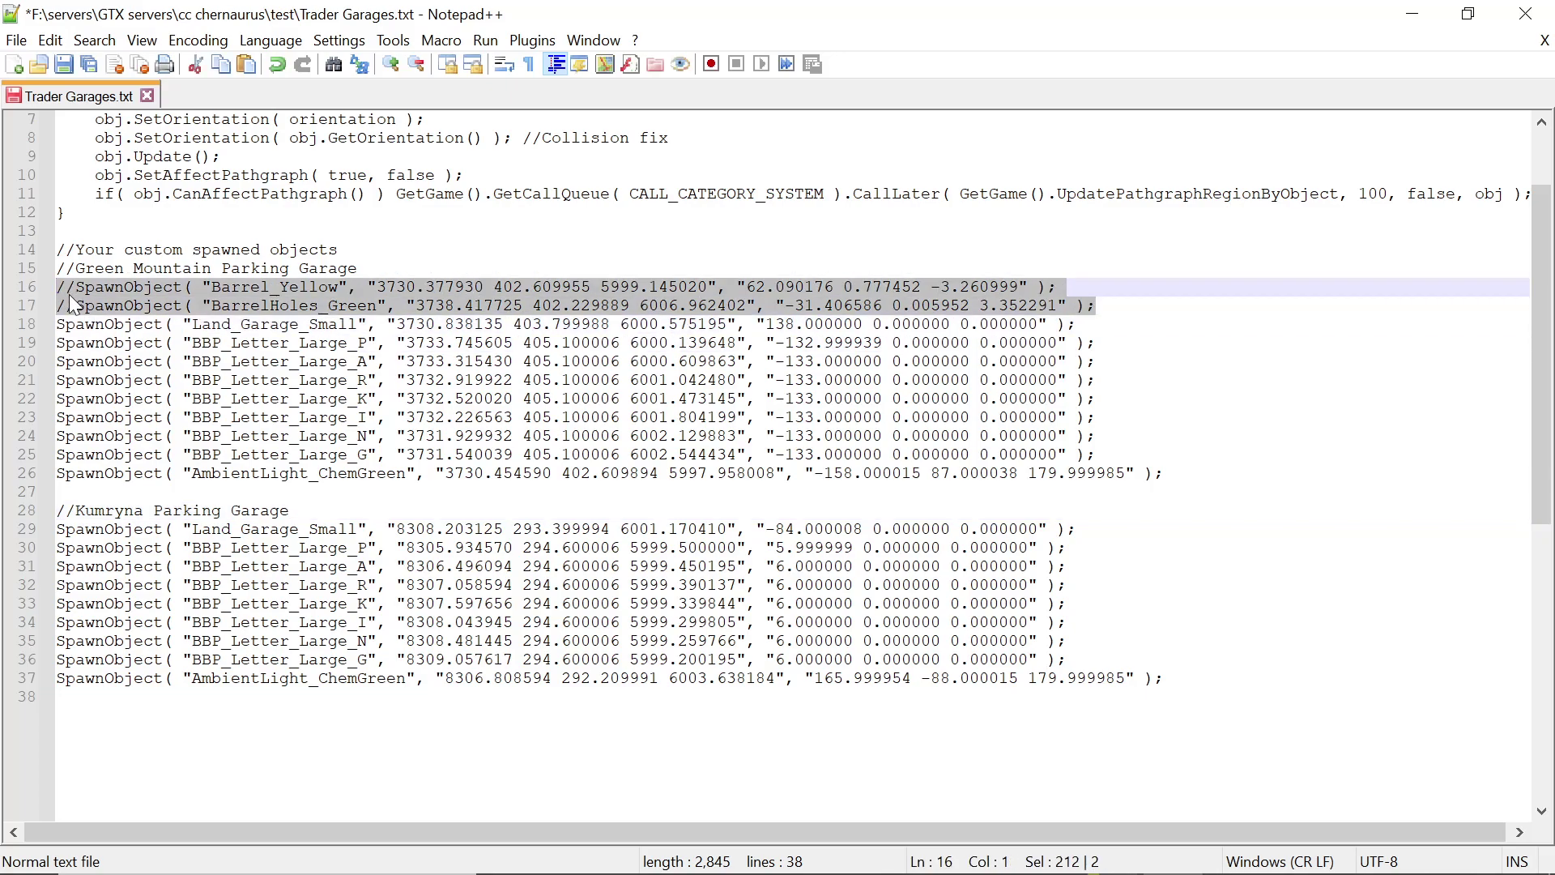
pyautogui.press('Delete')
pyautogui.press('BackSpace')
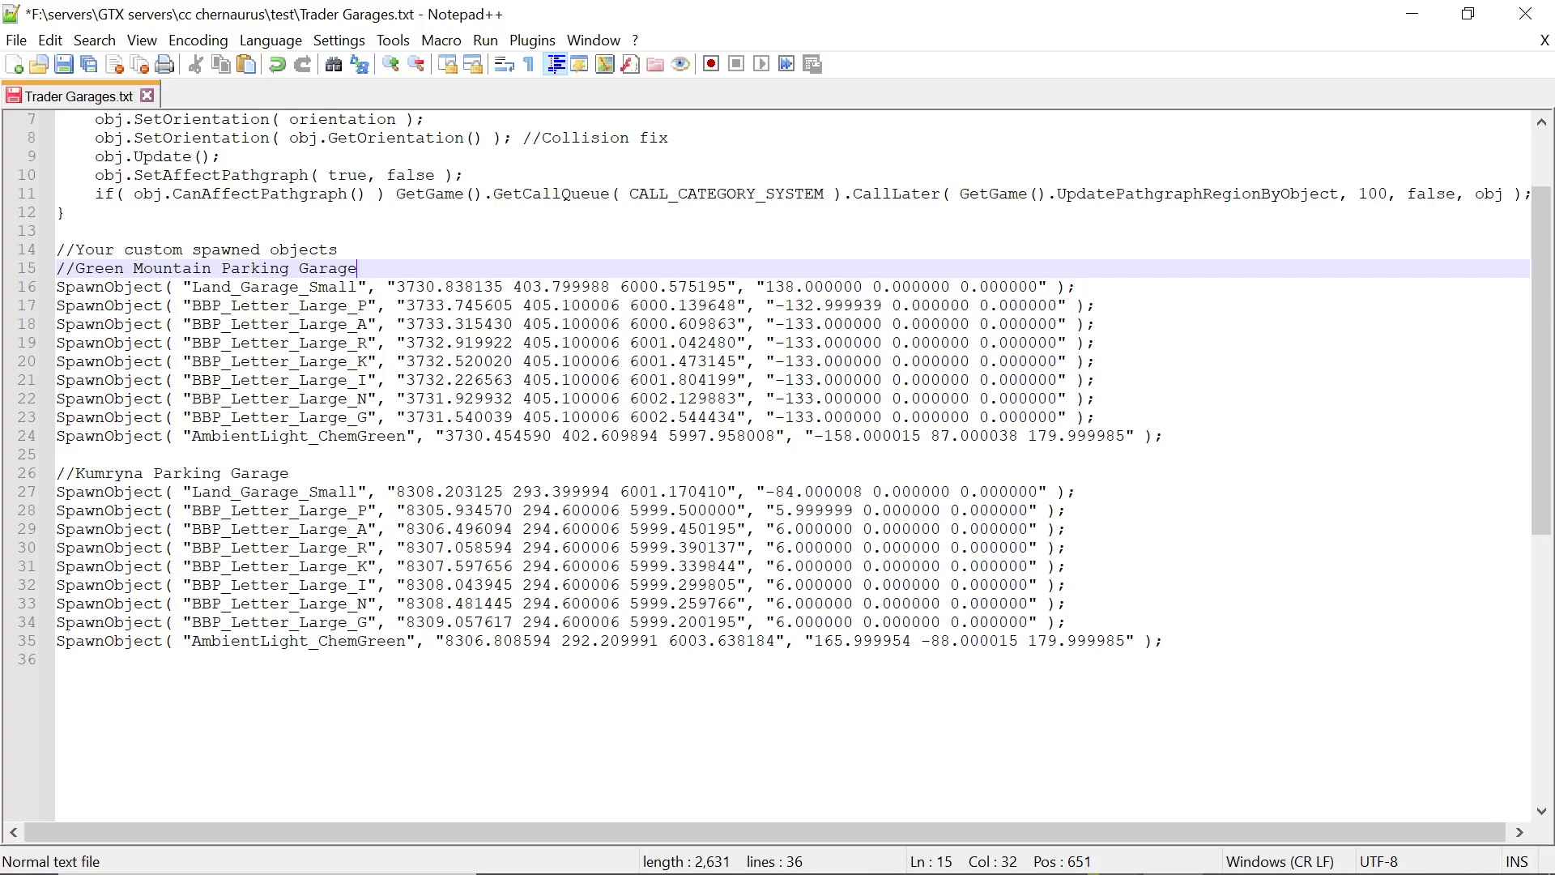
pyautogui.click(147, 94)
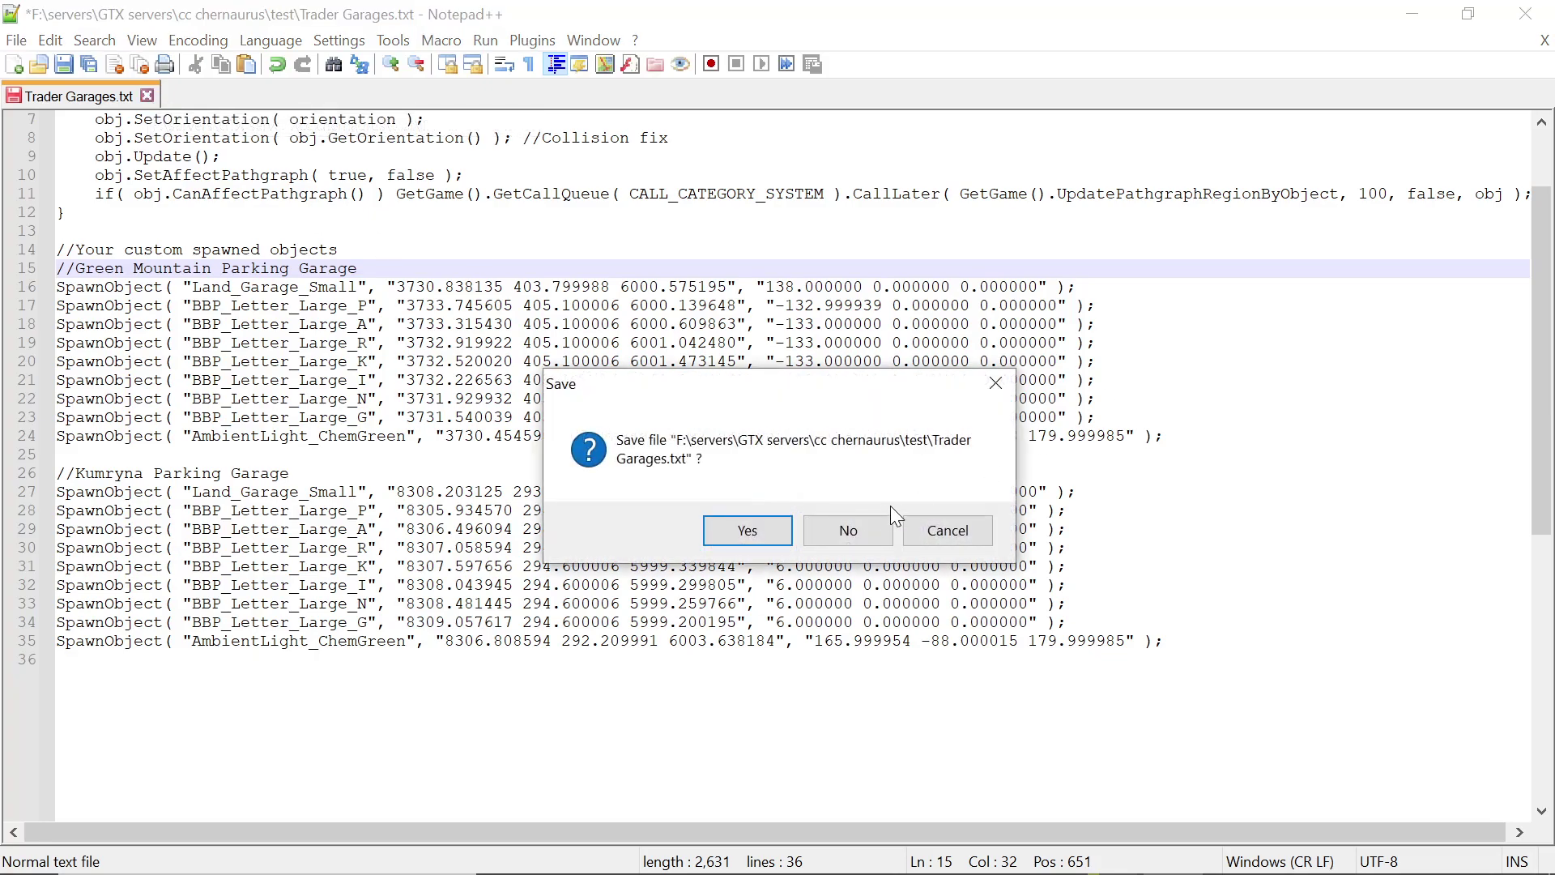
pyautogui.click(849, 531)
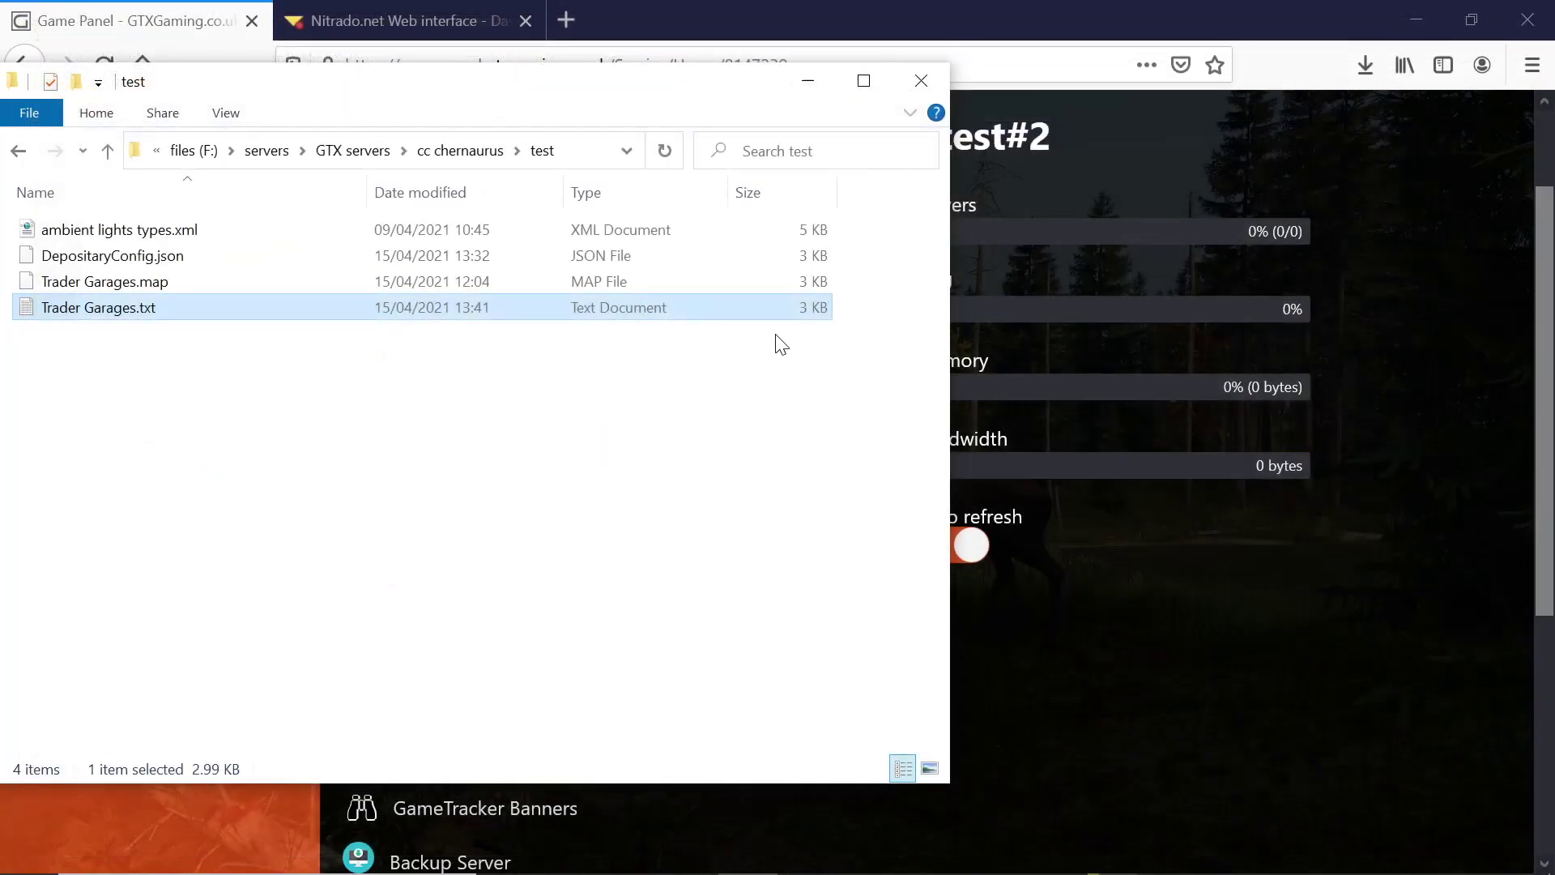
# Open Trader Garages.map in Notepad++, examine its two parking garage object lists, and close the editor and the test folder
pyautogui.click(110, 281)
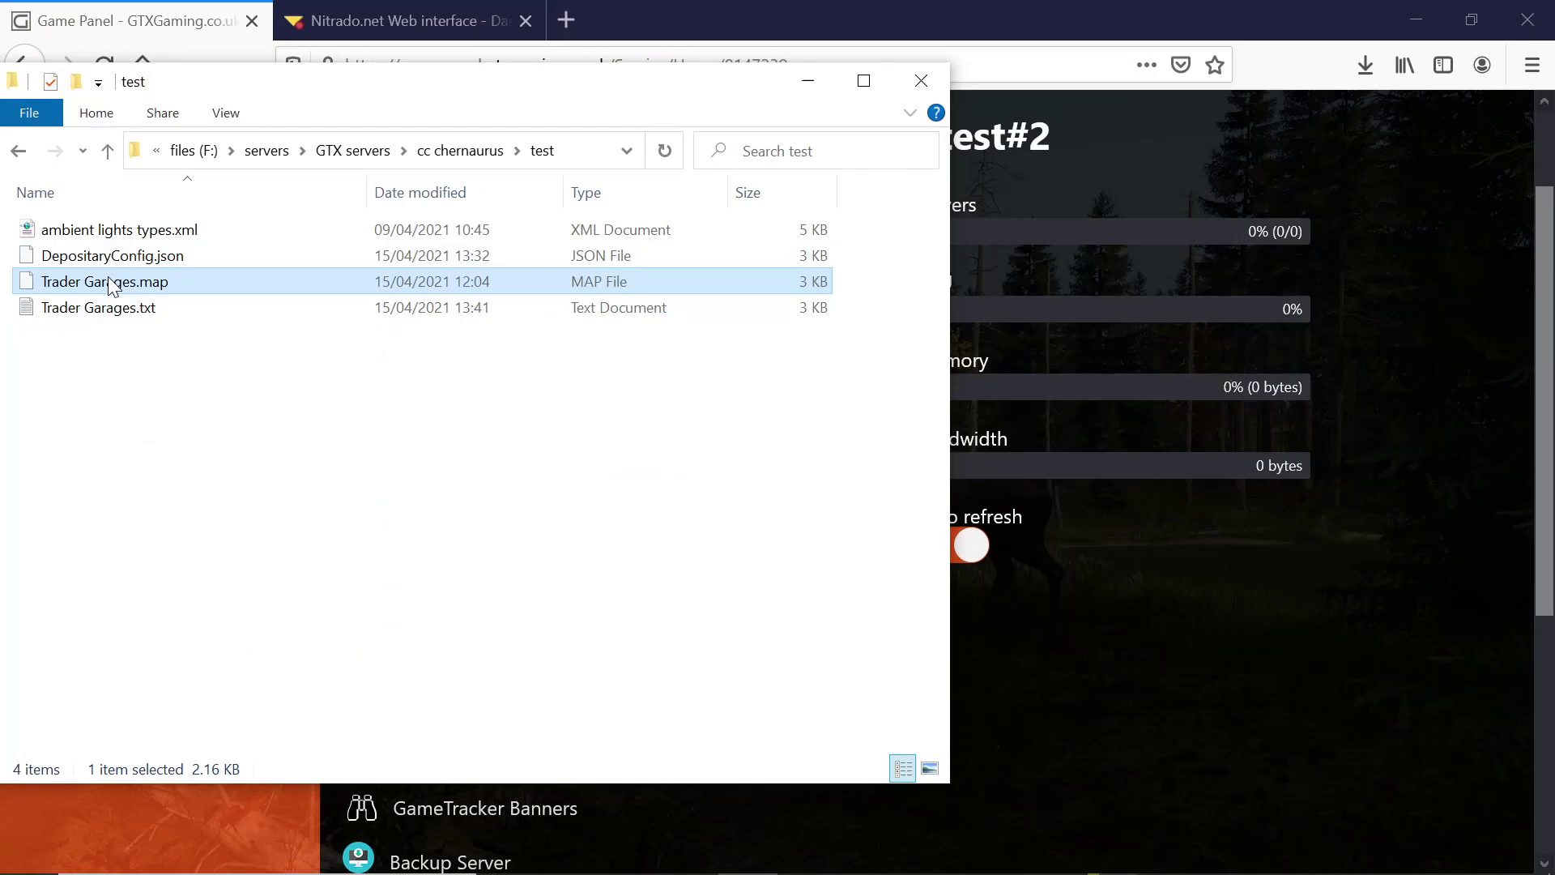
pyautogui.rightClick(109, 286)
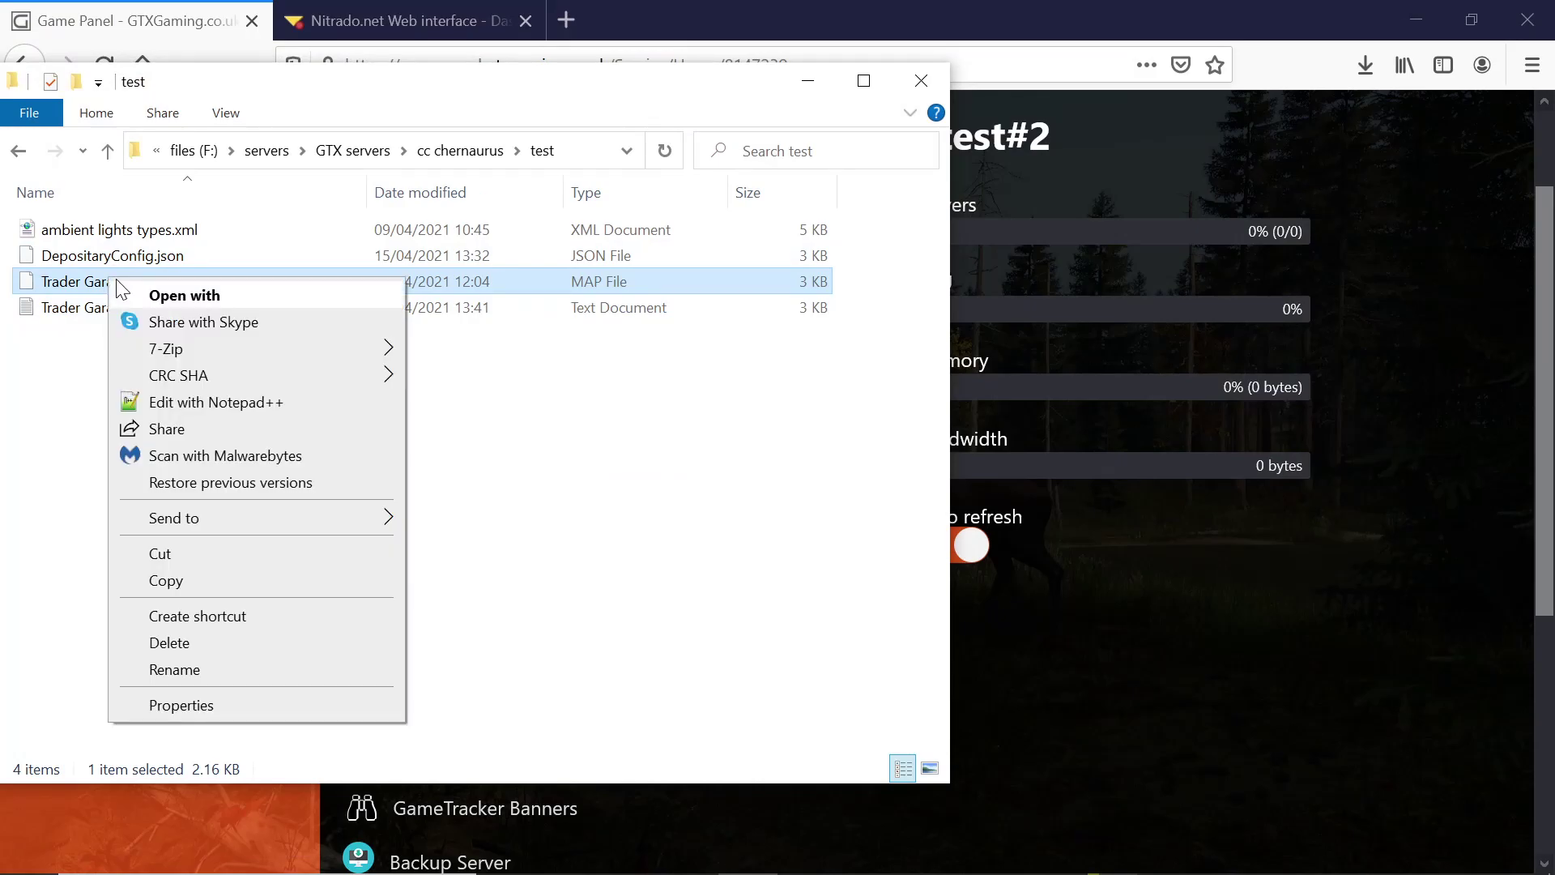
pyautogui.click(183, 403)
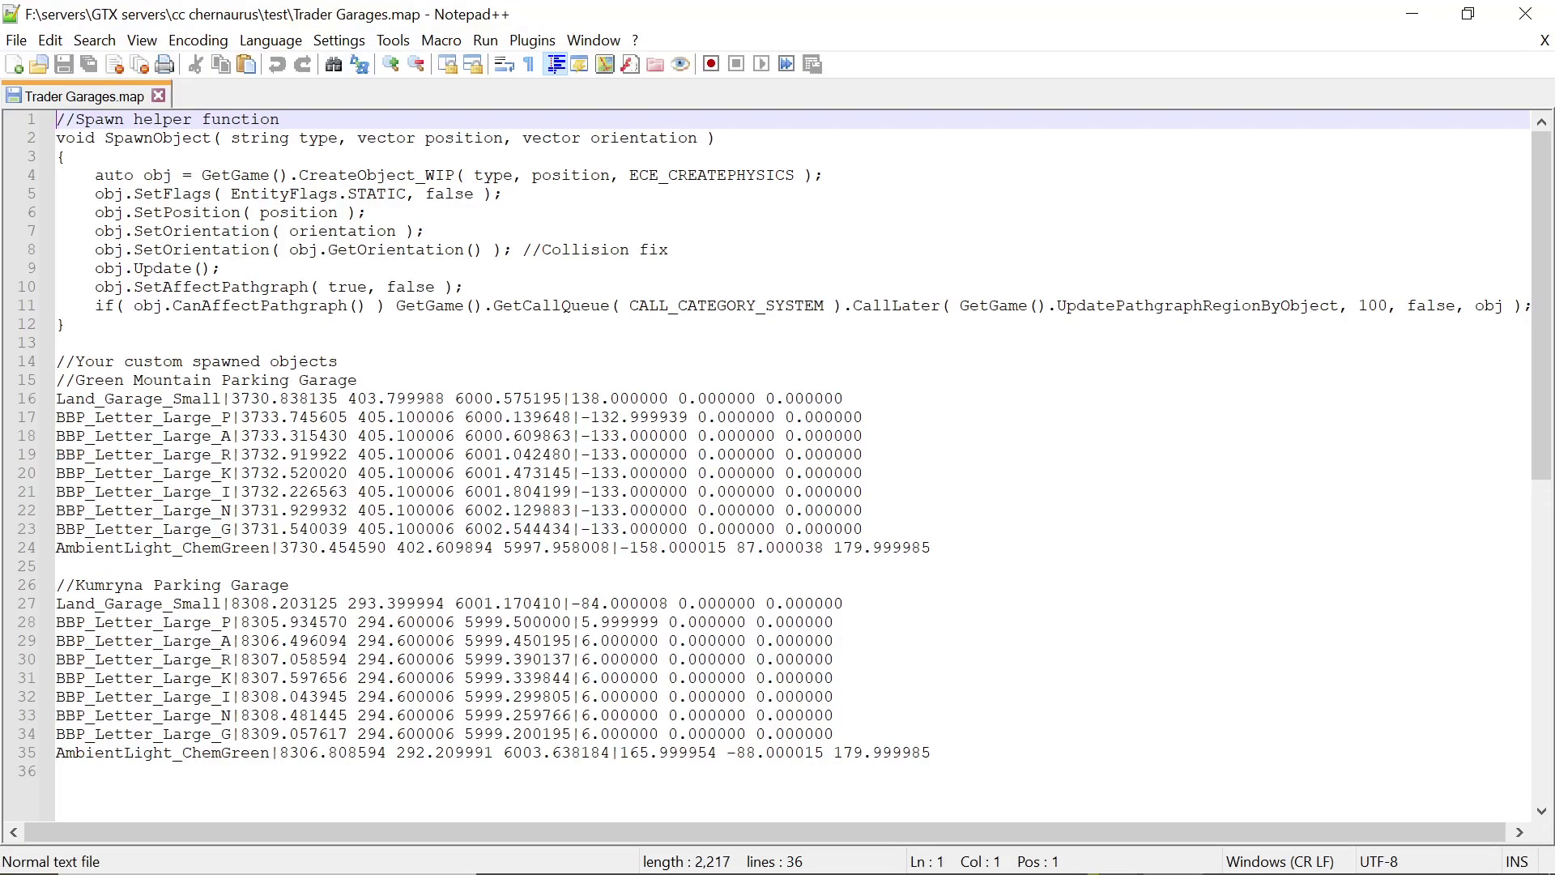
pyautogui.scroll(-1, 778, 446)
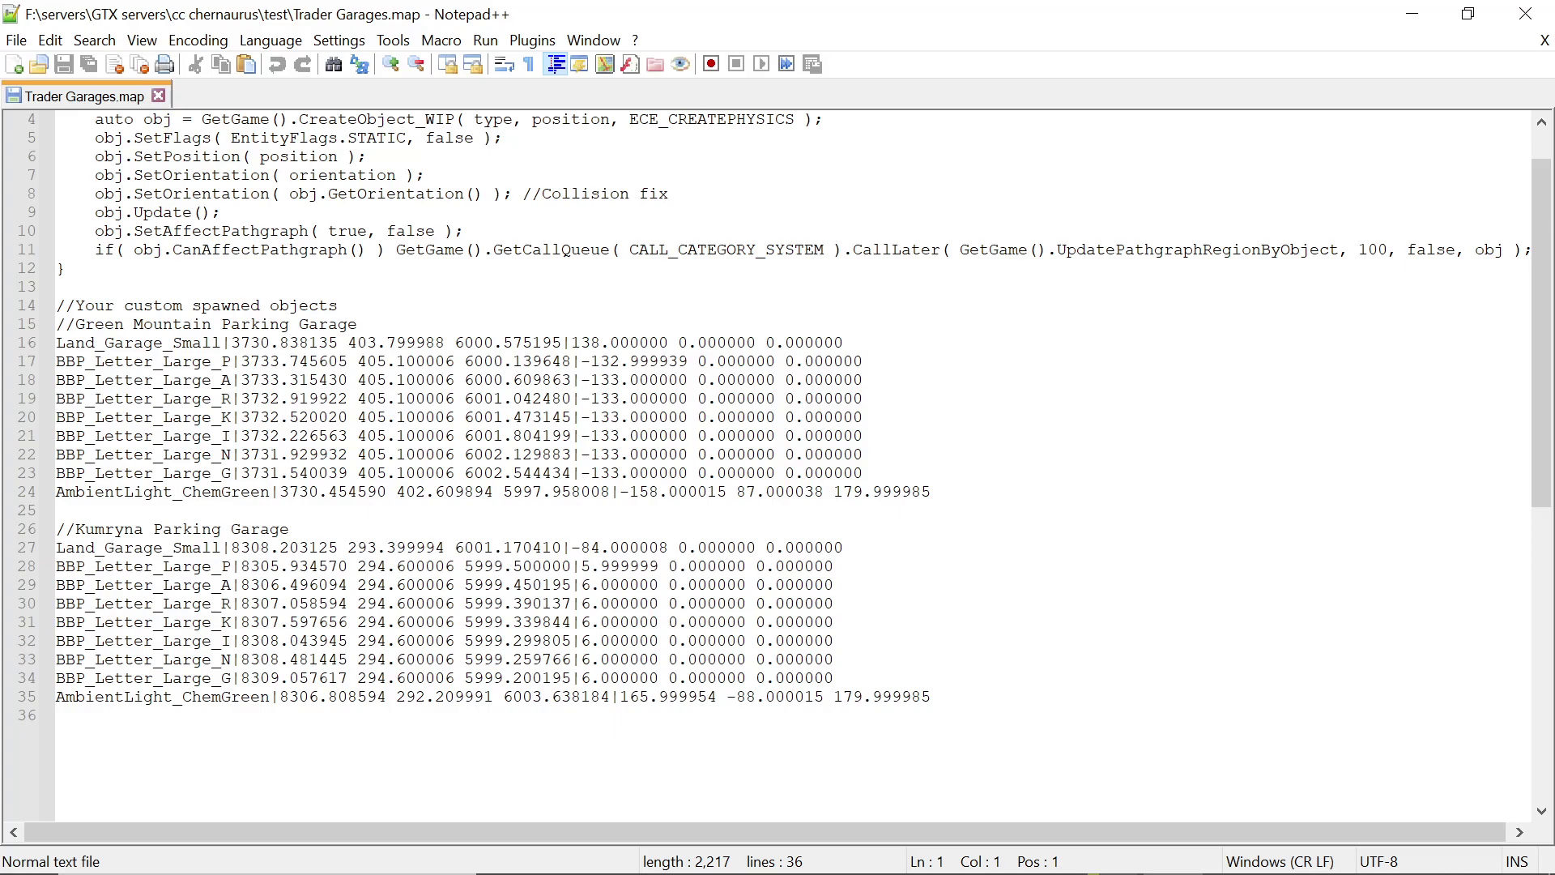
pyautogui.scroll(-2, 778, 445)
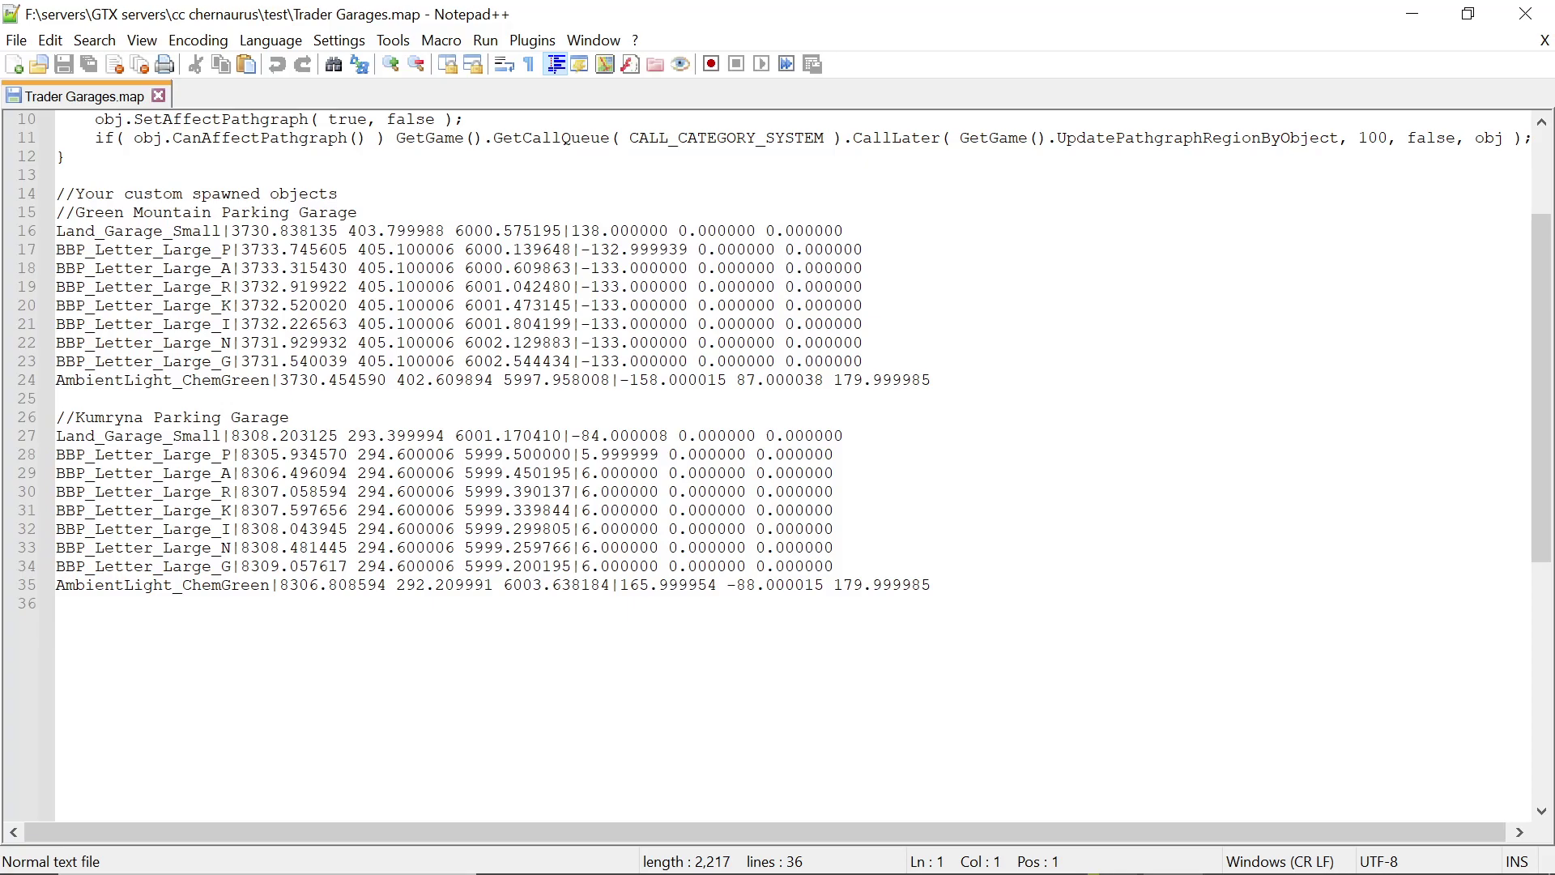
pyautogui.scroll(3, 778, 445)
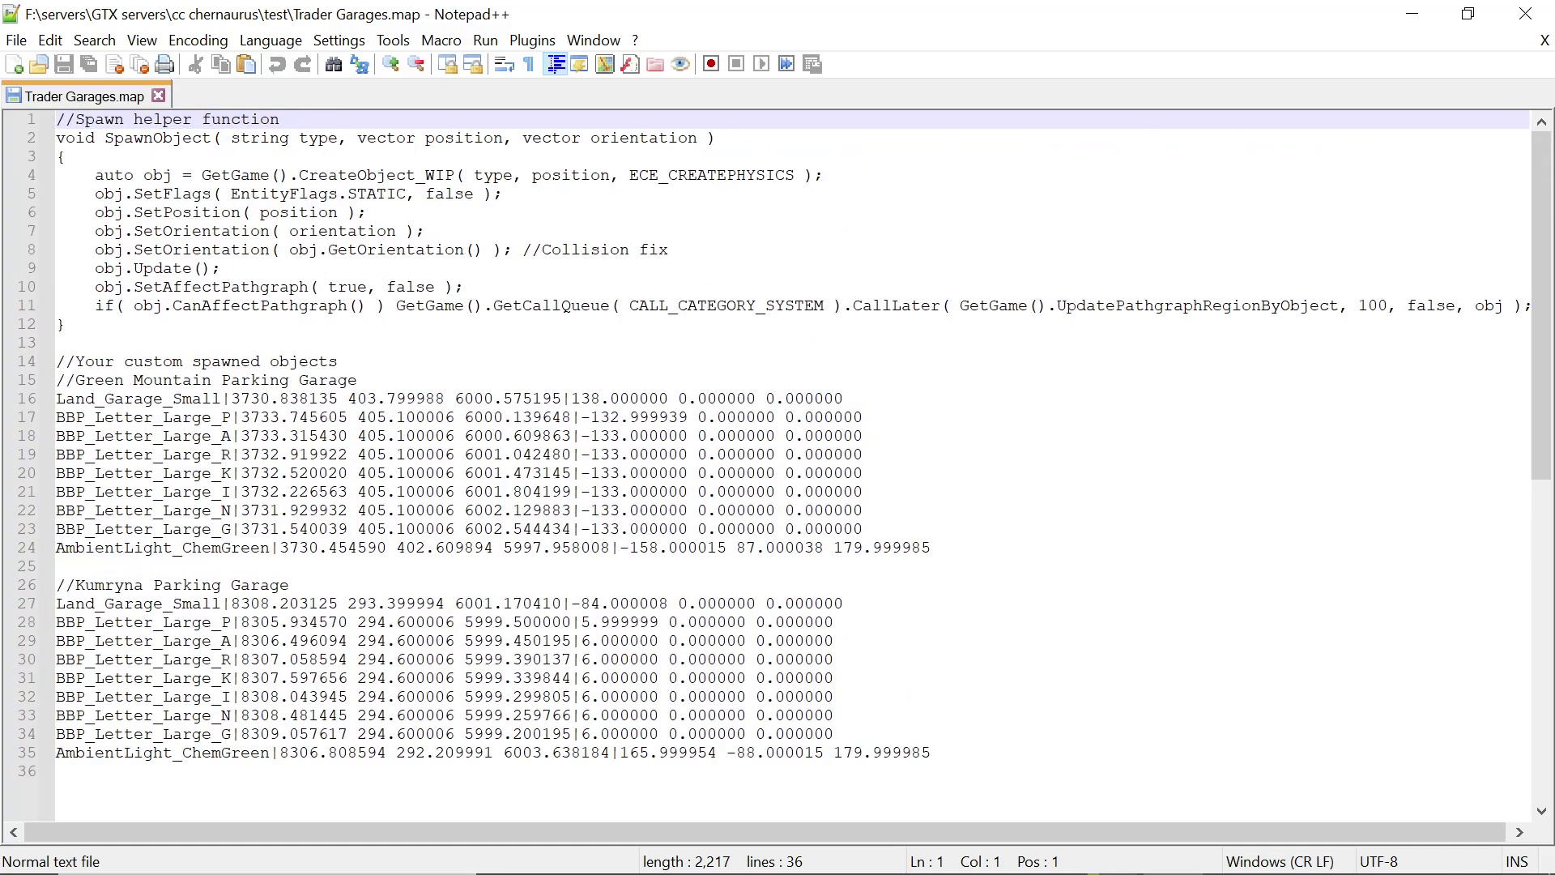
pyautogui.click(162, 96)
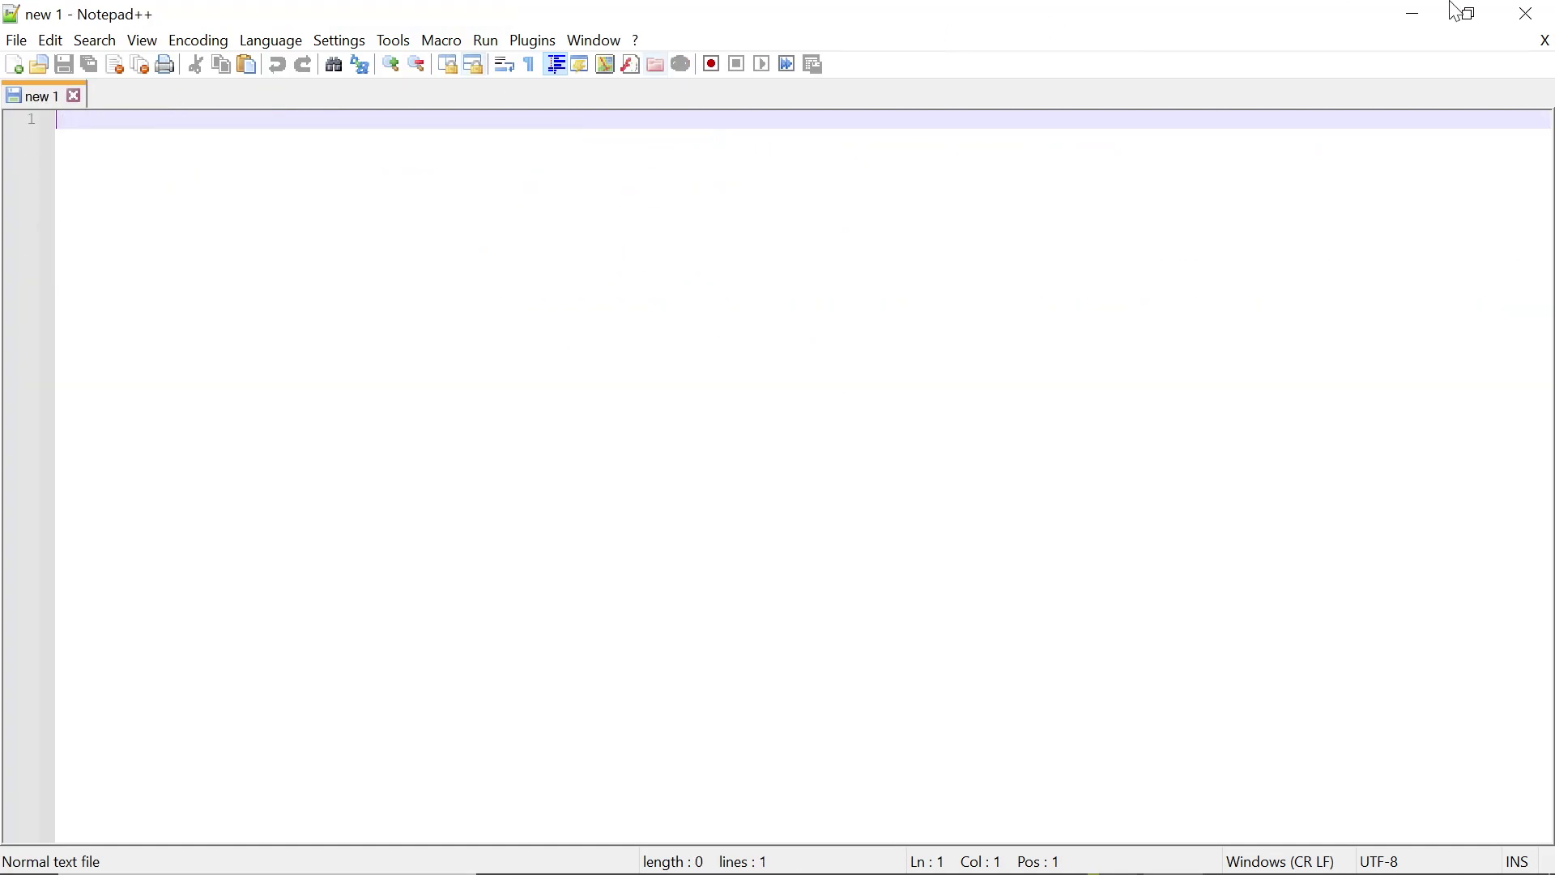
pyautogui.click(1537, 16)
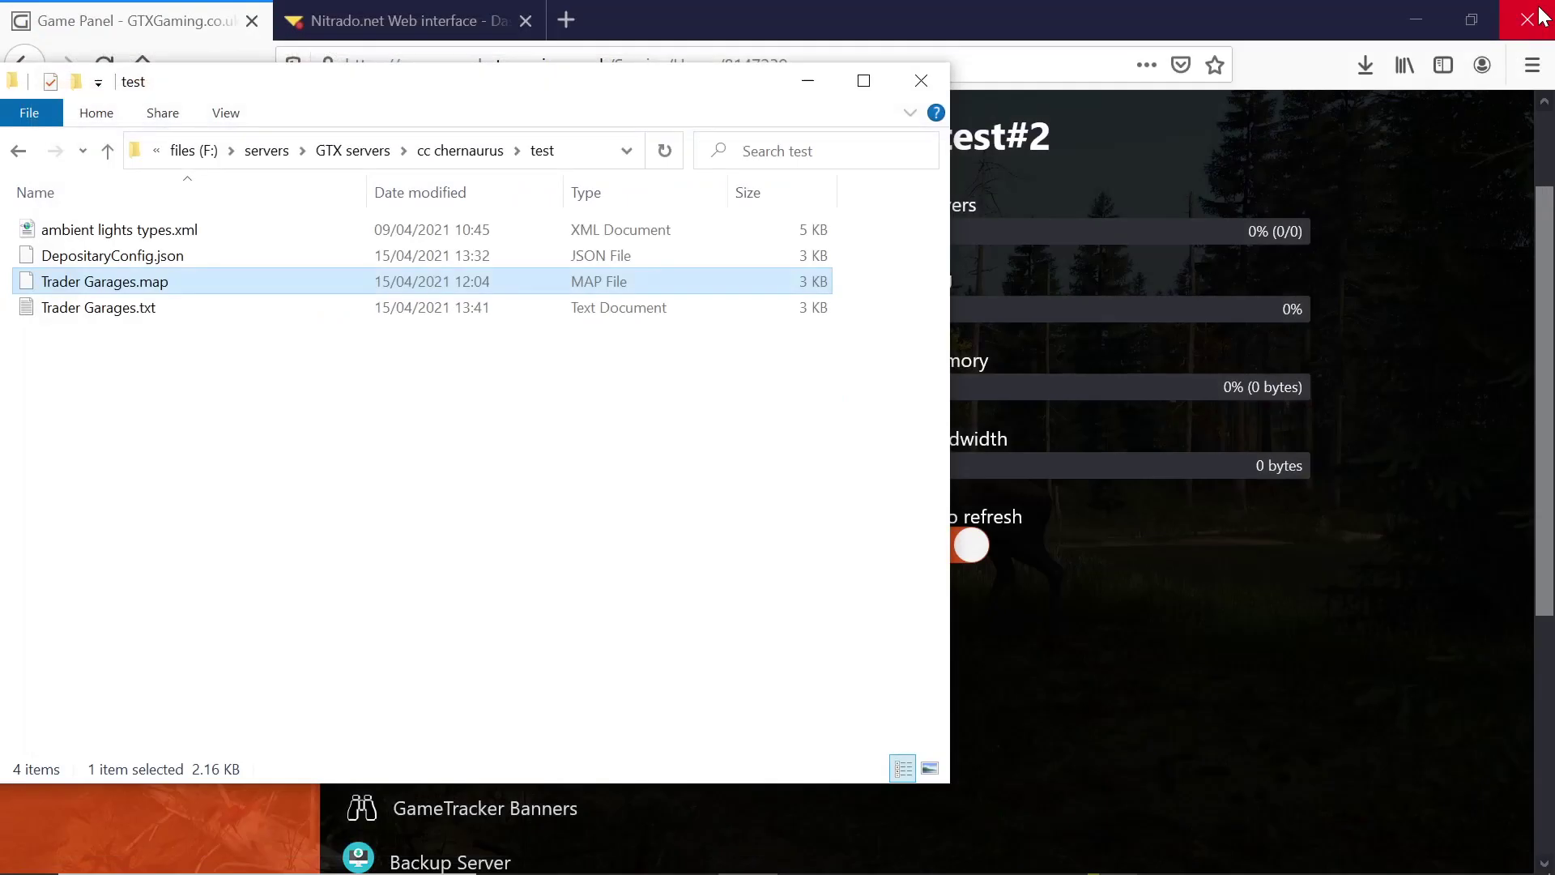
pyautogui.click(929, 91)
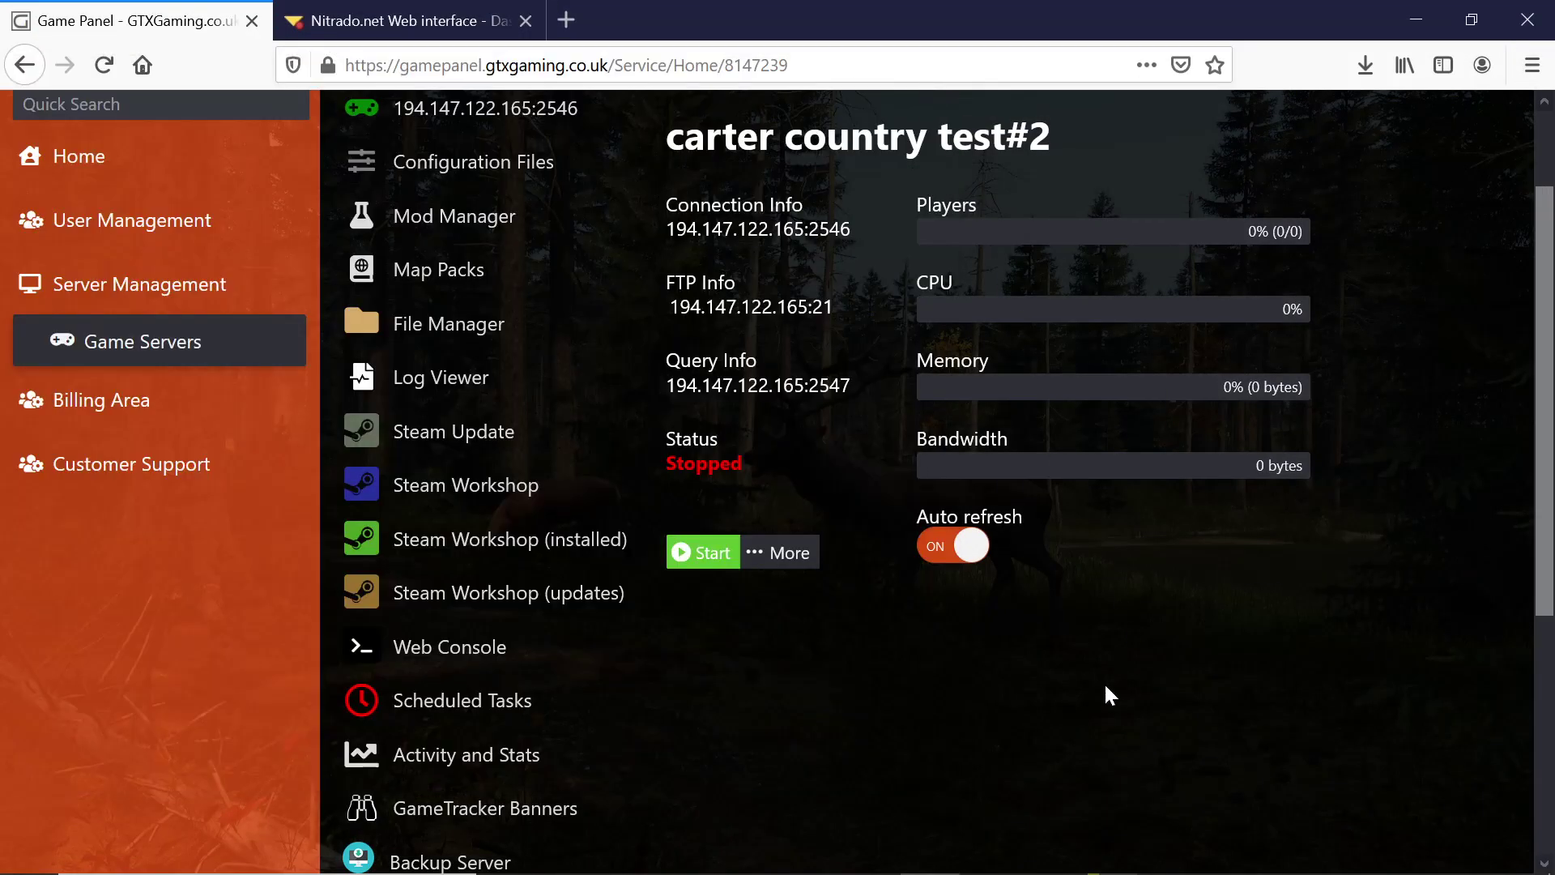
pyautogui.scroll(-3, 764, 621)
pyautogui.scroll(5, 441, 396)
pyautogui.scroll(-1, 430, 429)
pyautogui.scroll(1, 427, 448)
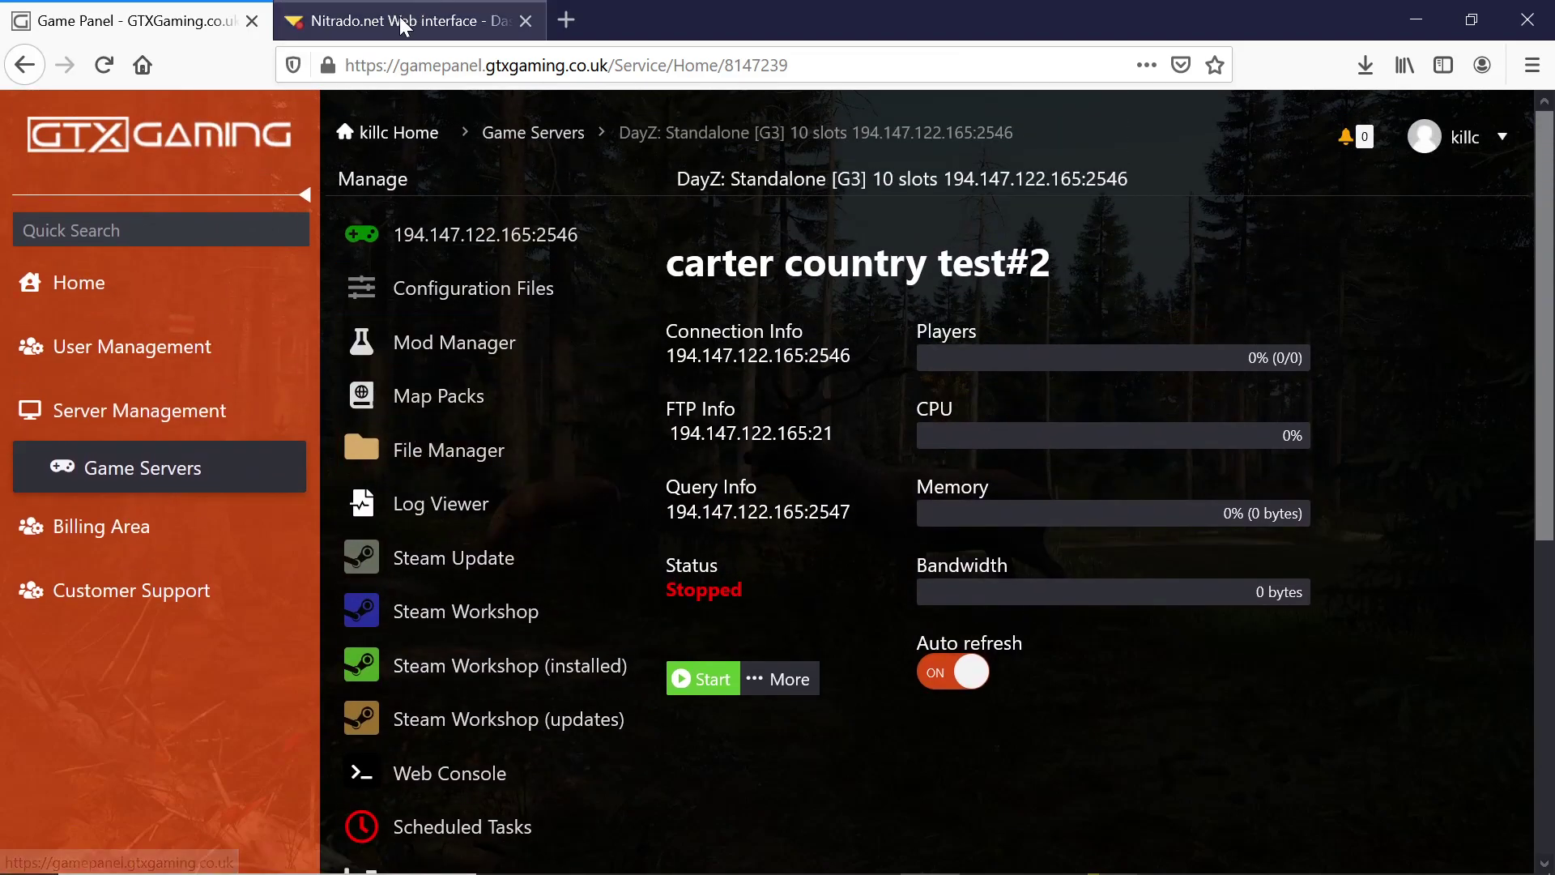
# Switch to the Nitrado web interface and open the DayZ server's File Browser
pyautogui.click(403, 25)
pyautogui.scroll(-5, 241, 582)
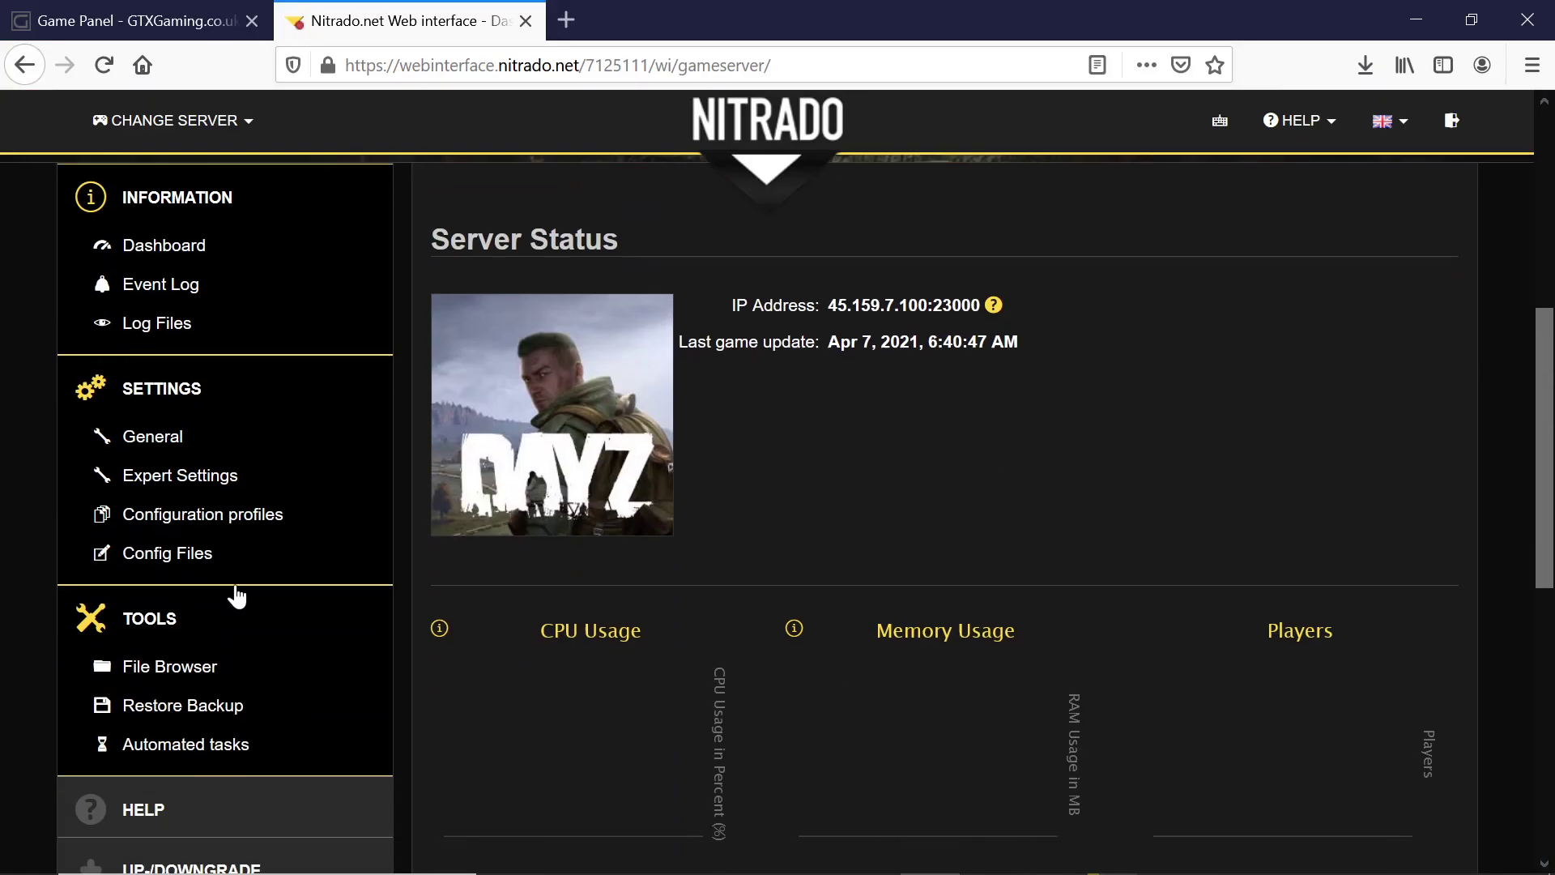
pyautogui.click(154, 545)
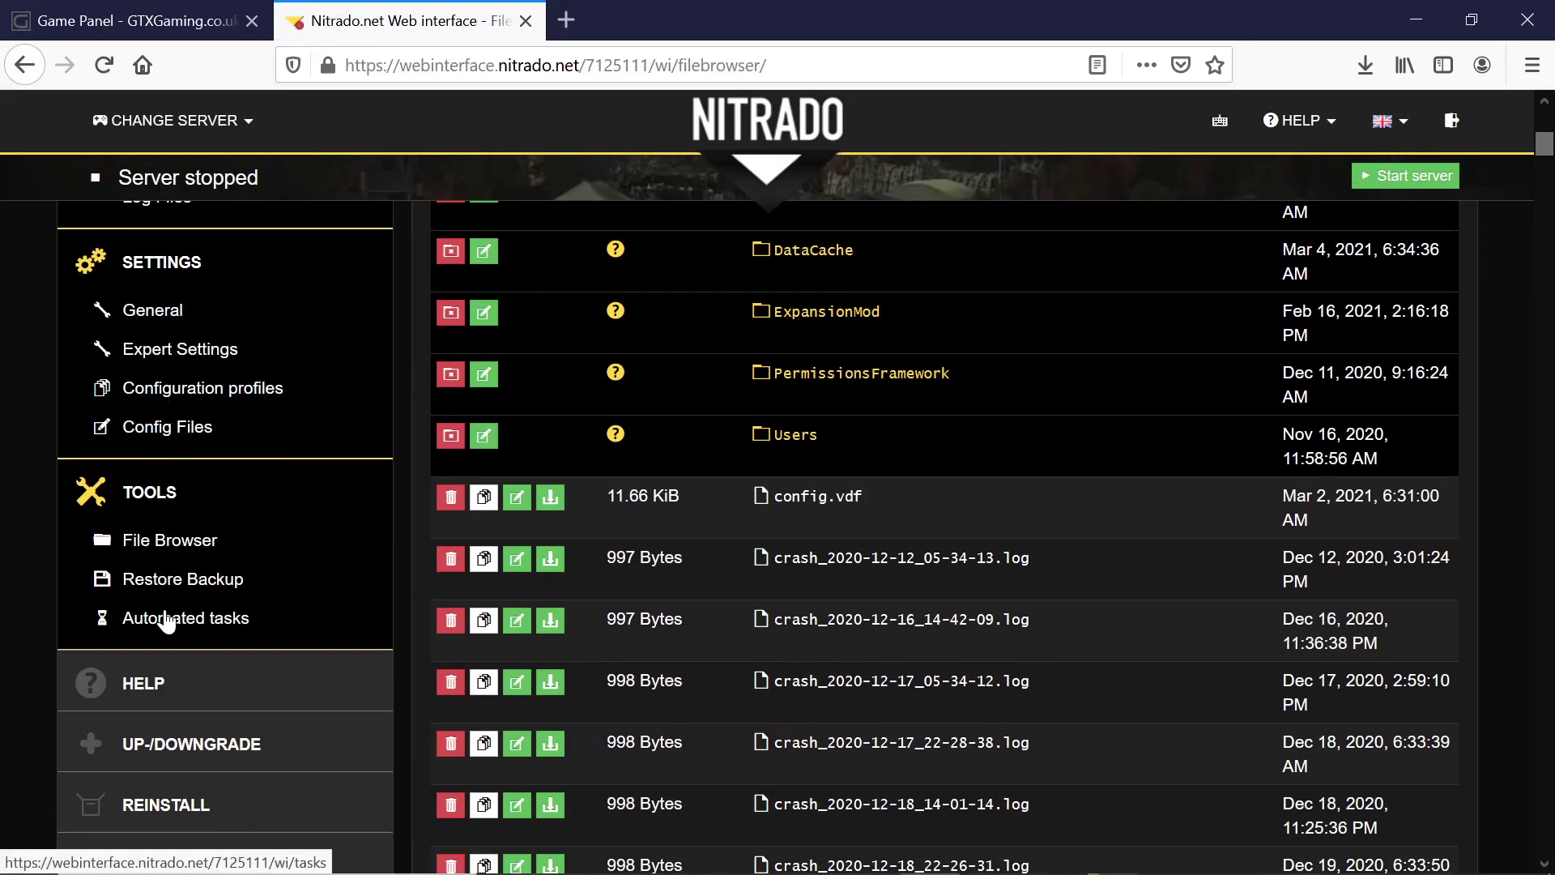
pyautogui.click(160, 547)
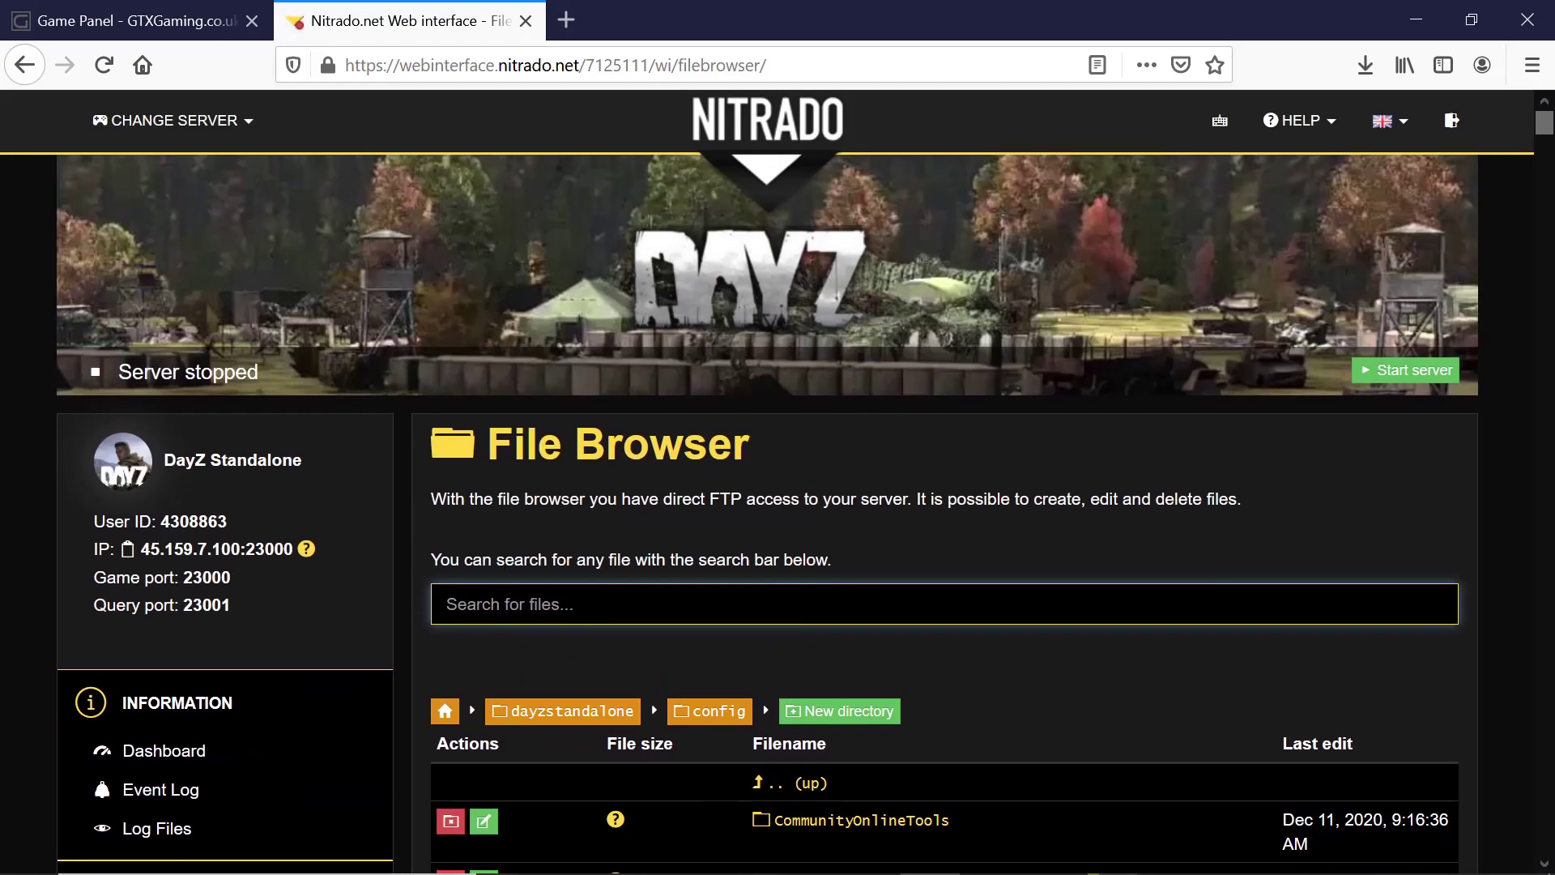
# Go to the file browser's root directory and open the mpmissions folder inside dayzstandalone
pyautogui.click(445, 710)
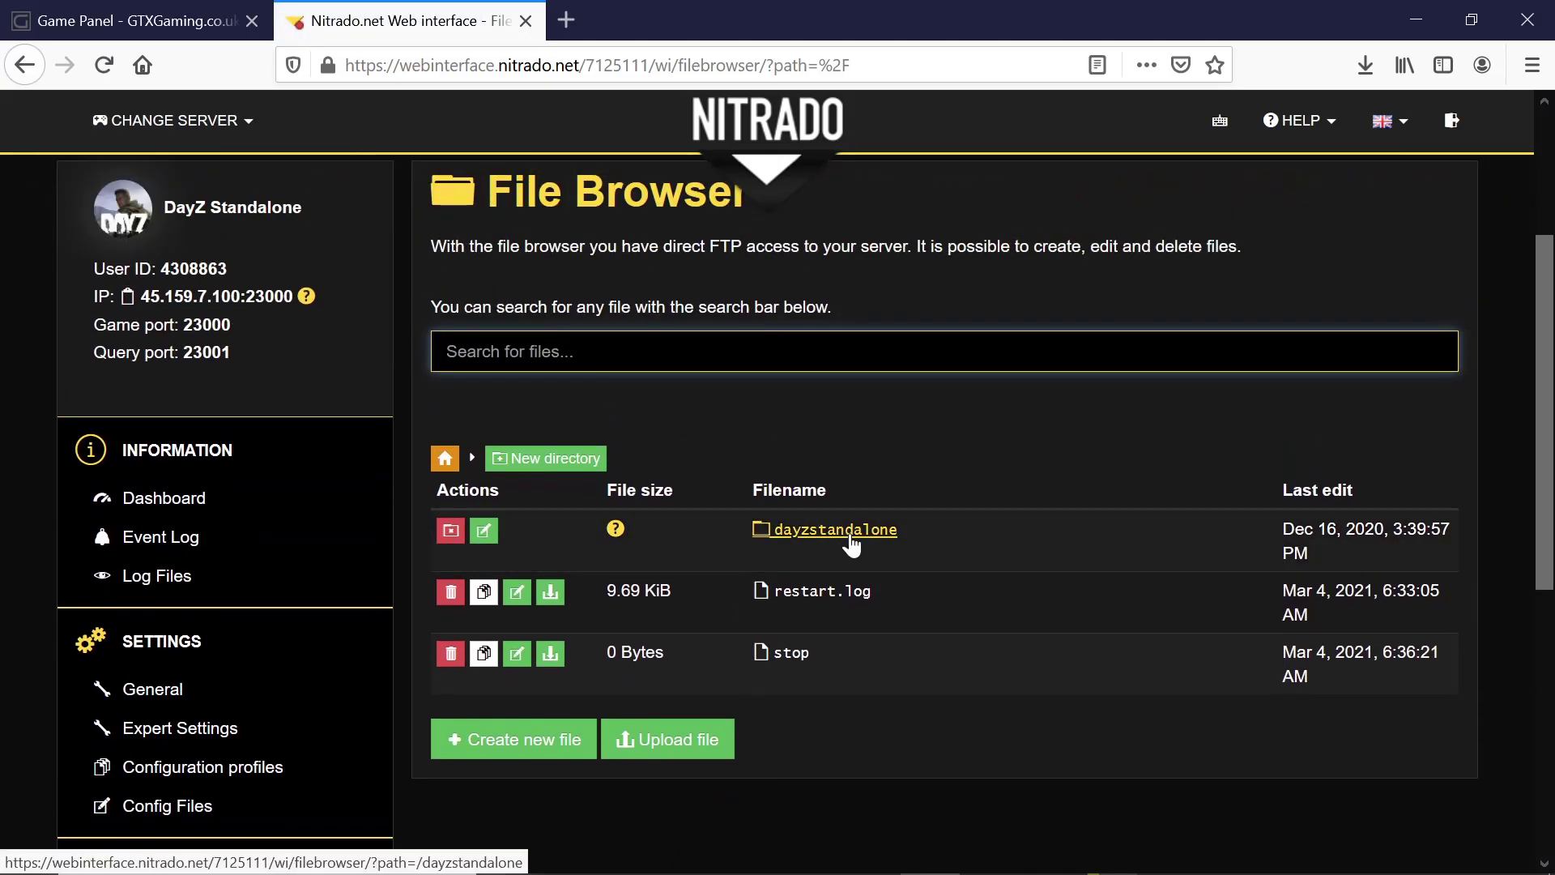
pyautogui.click(851, 531)
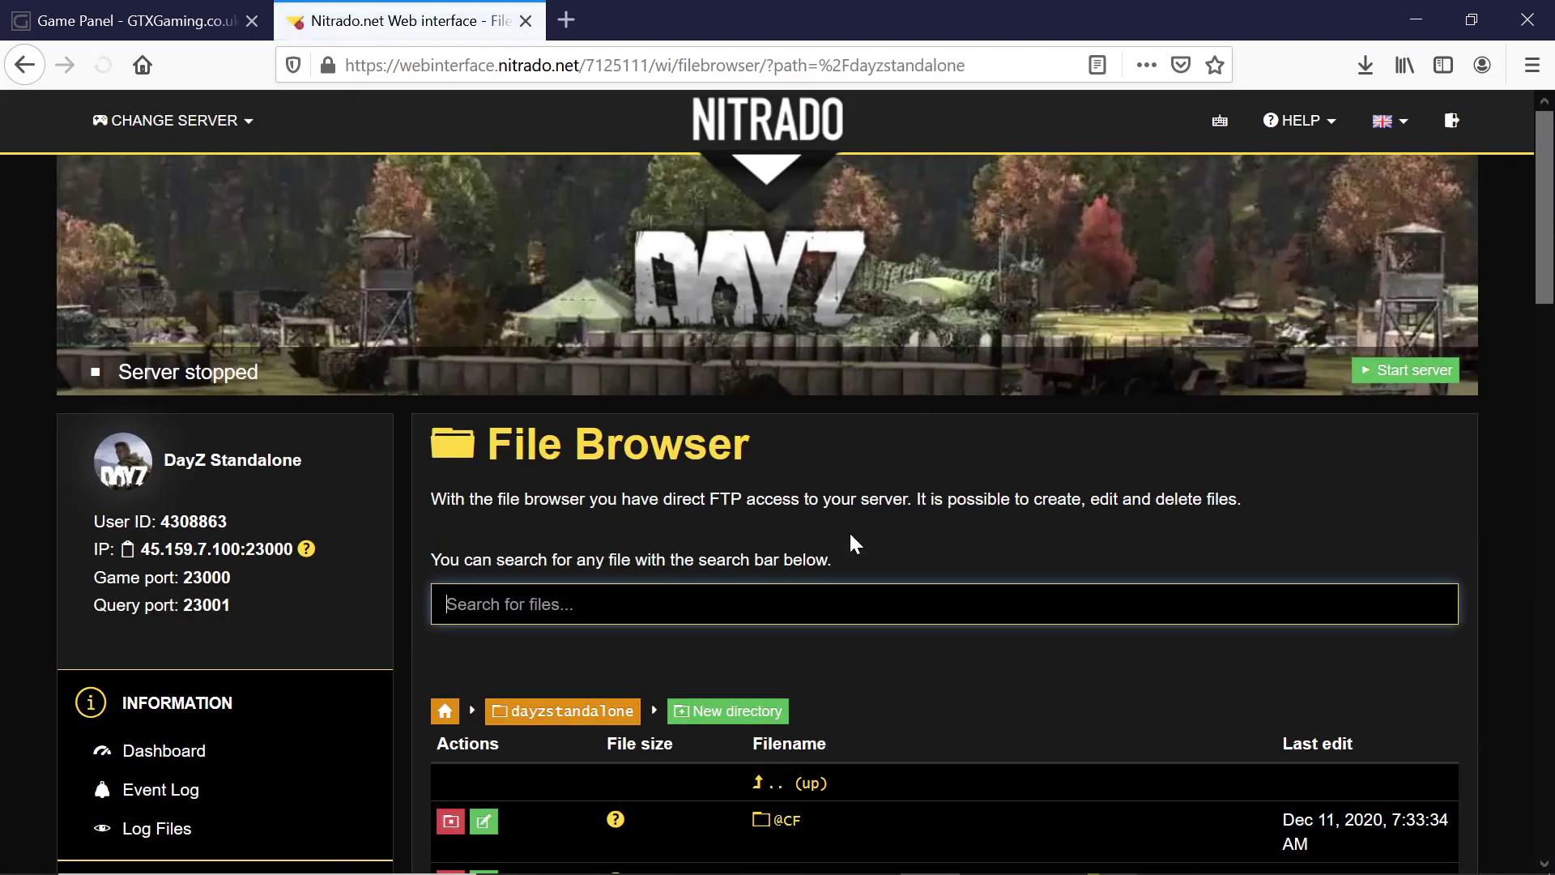
pyautogui.scroll(-12, 784, 567)
pyautogui.scroll(-5, 784, 551)
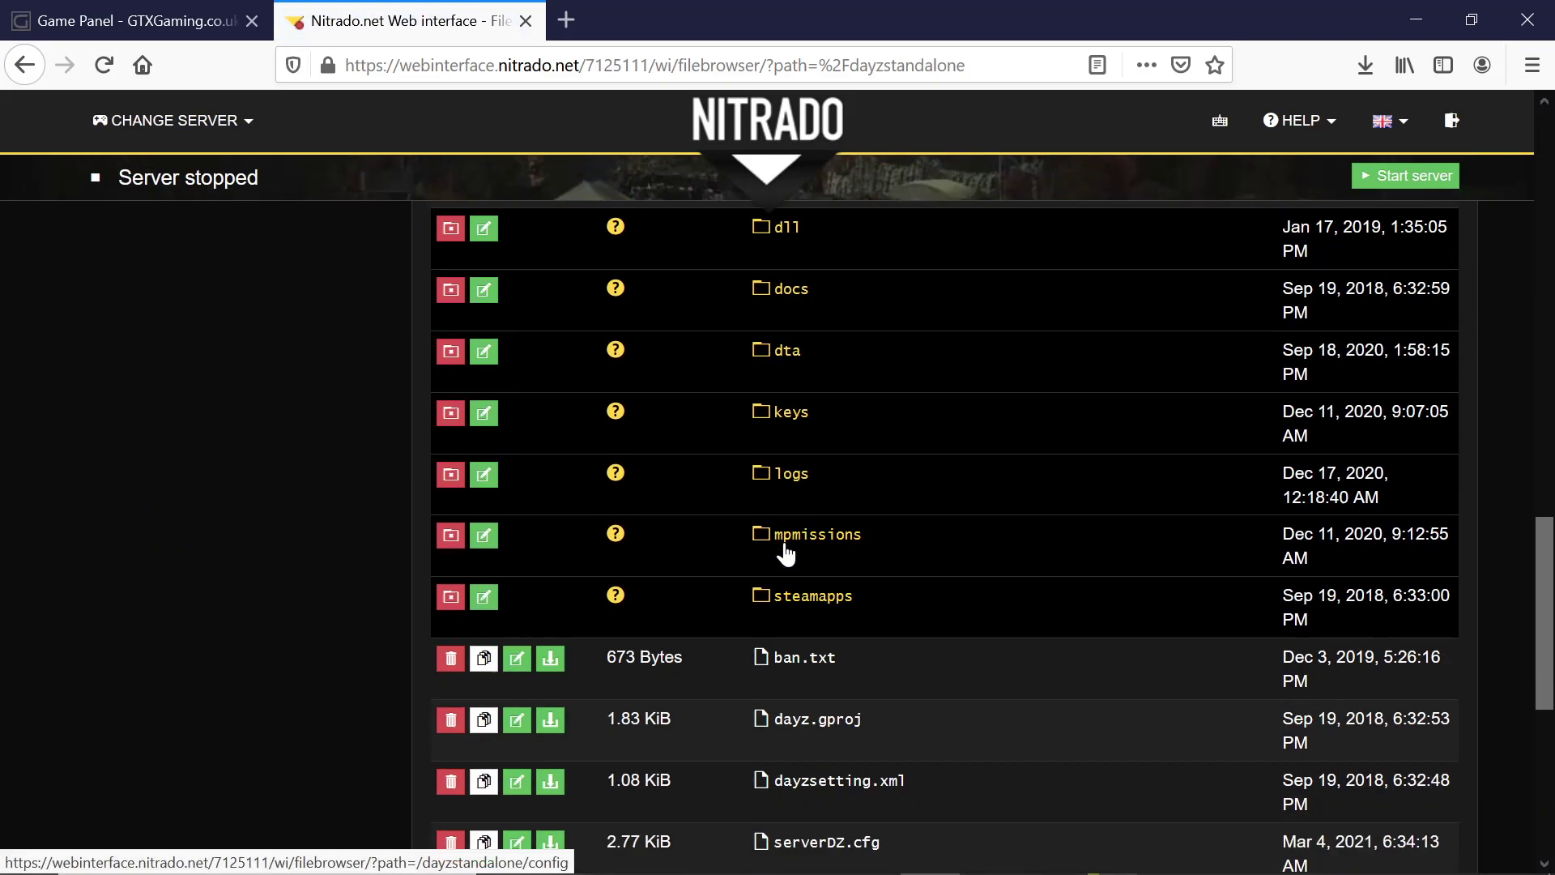
pyautogui.click(798, 544)
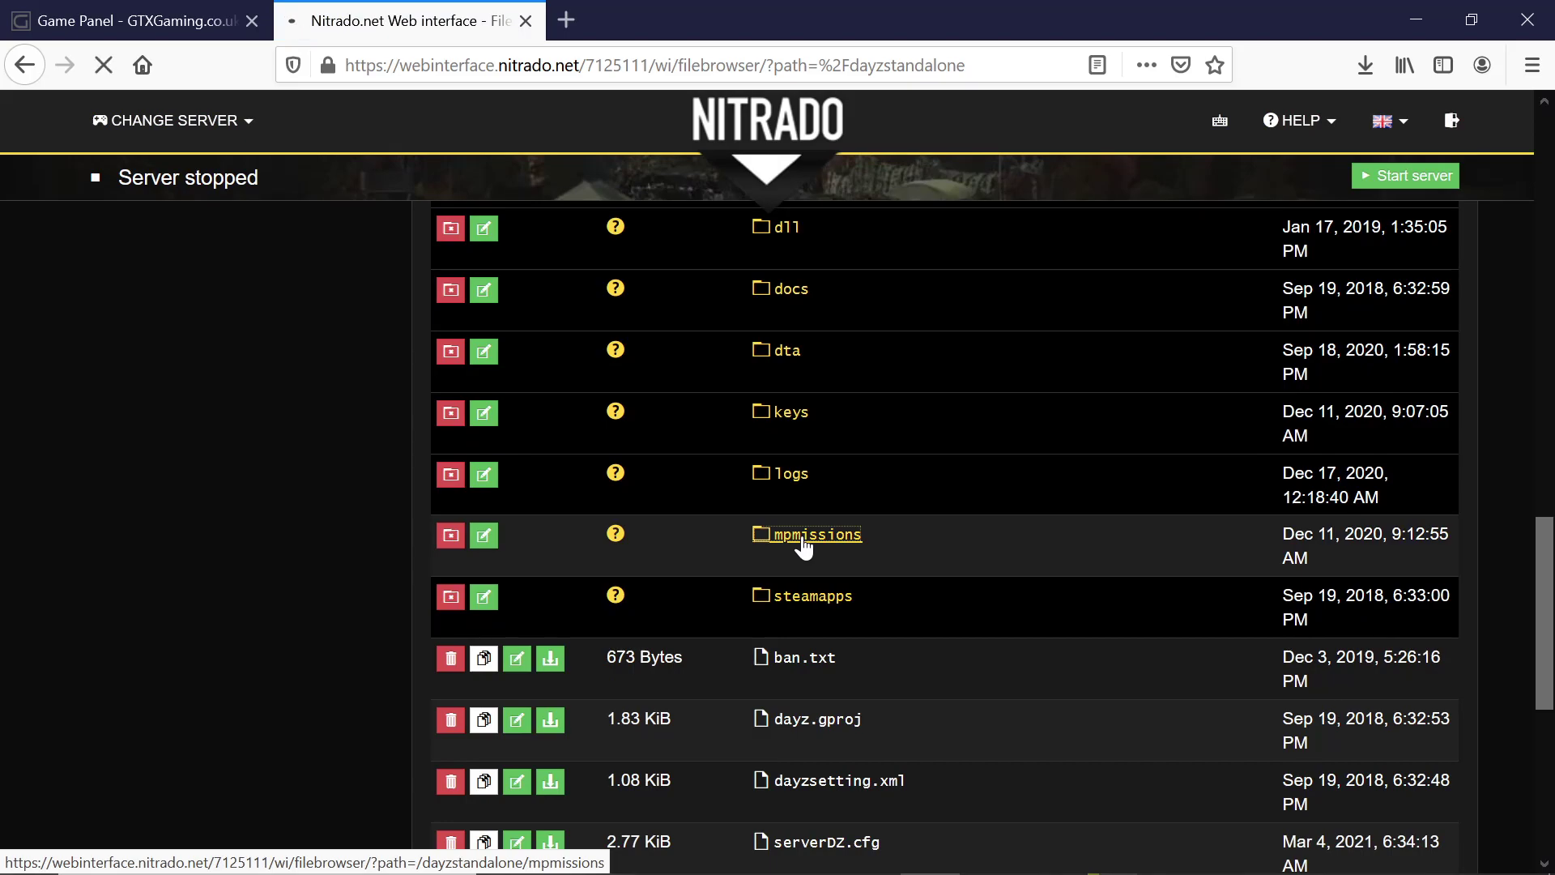
# Examine the expansion folder inside the ExpansionHard.Namalsk mission folder, and return to the mission folder
pyautogui.scroll(-5, 802, 537)
pyautogui.scroll(-2, 800, 533)
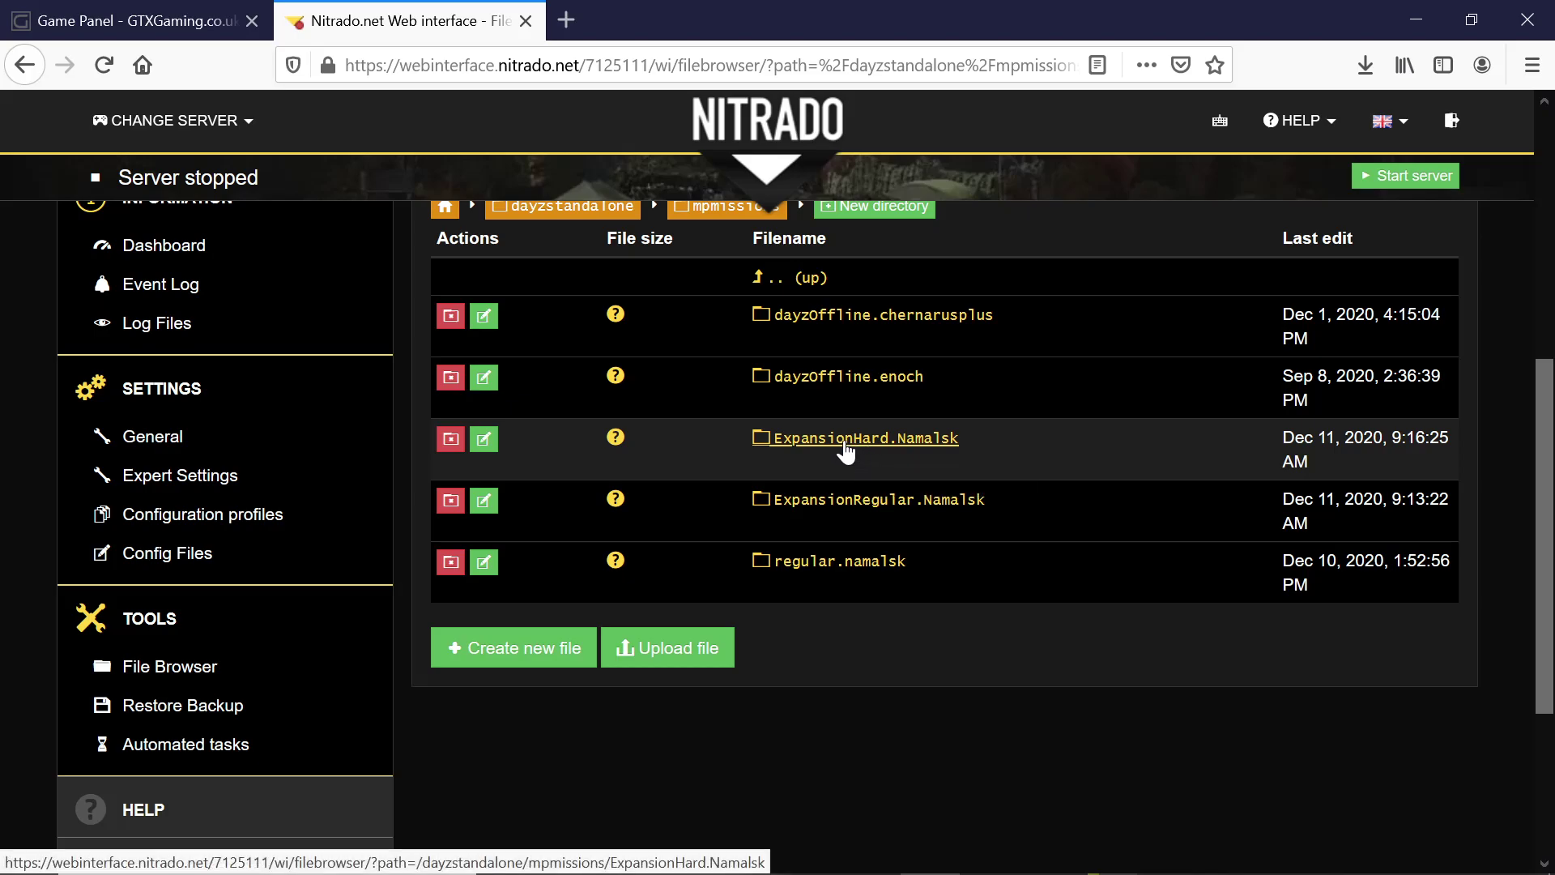
pyautogui.click(811, 441)
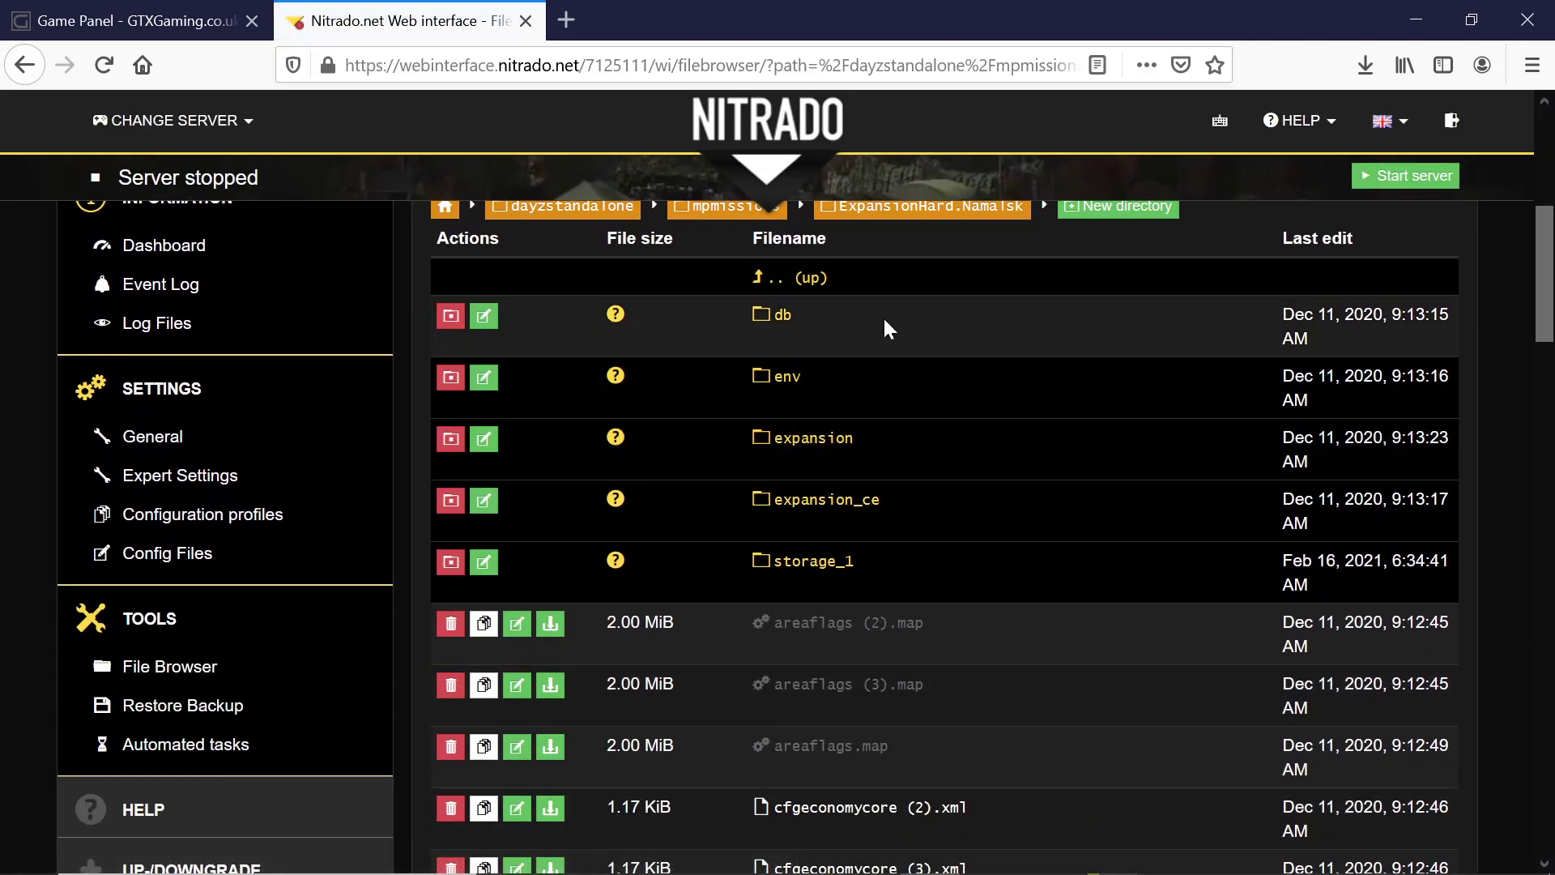
pyautogui.scroll(3, 860, 391)
pyautogui.scroll(-5, 860, 453)
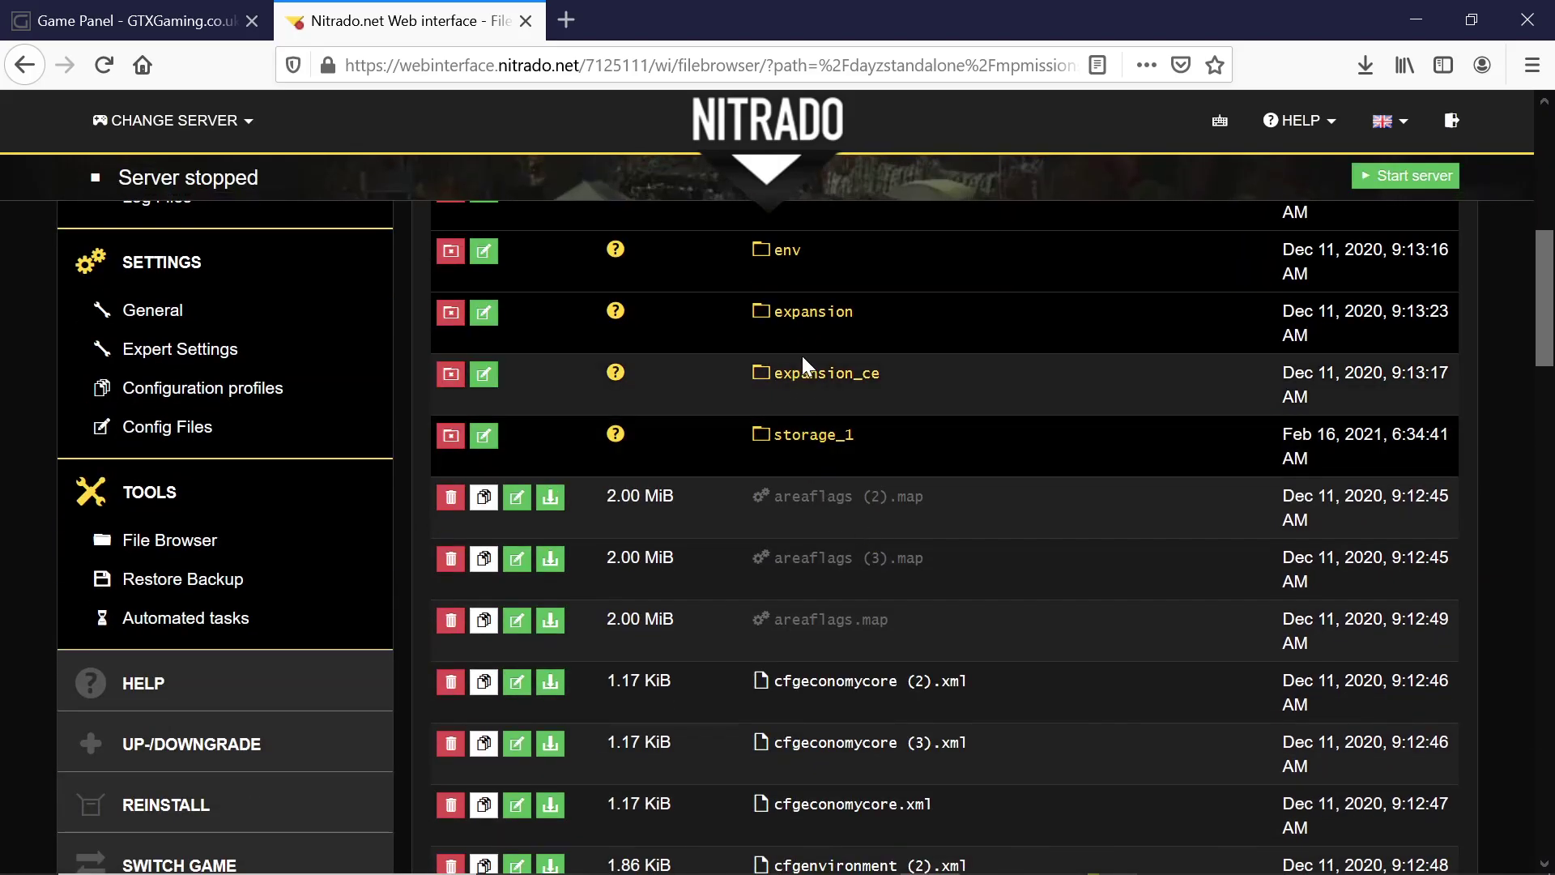
pyautogui.click(808, 318)
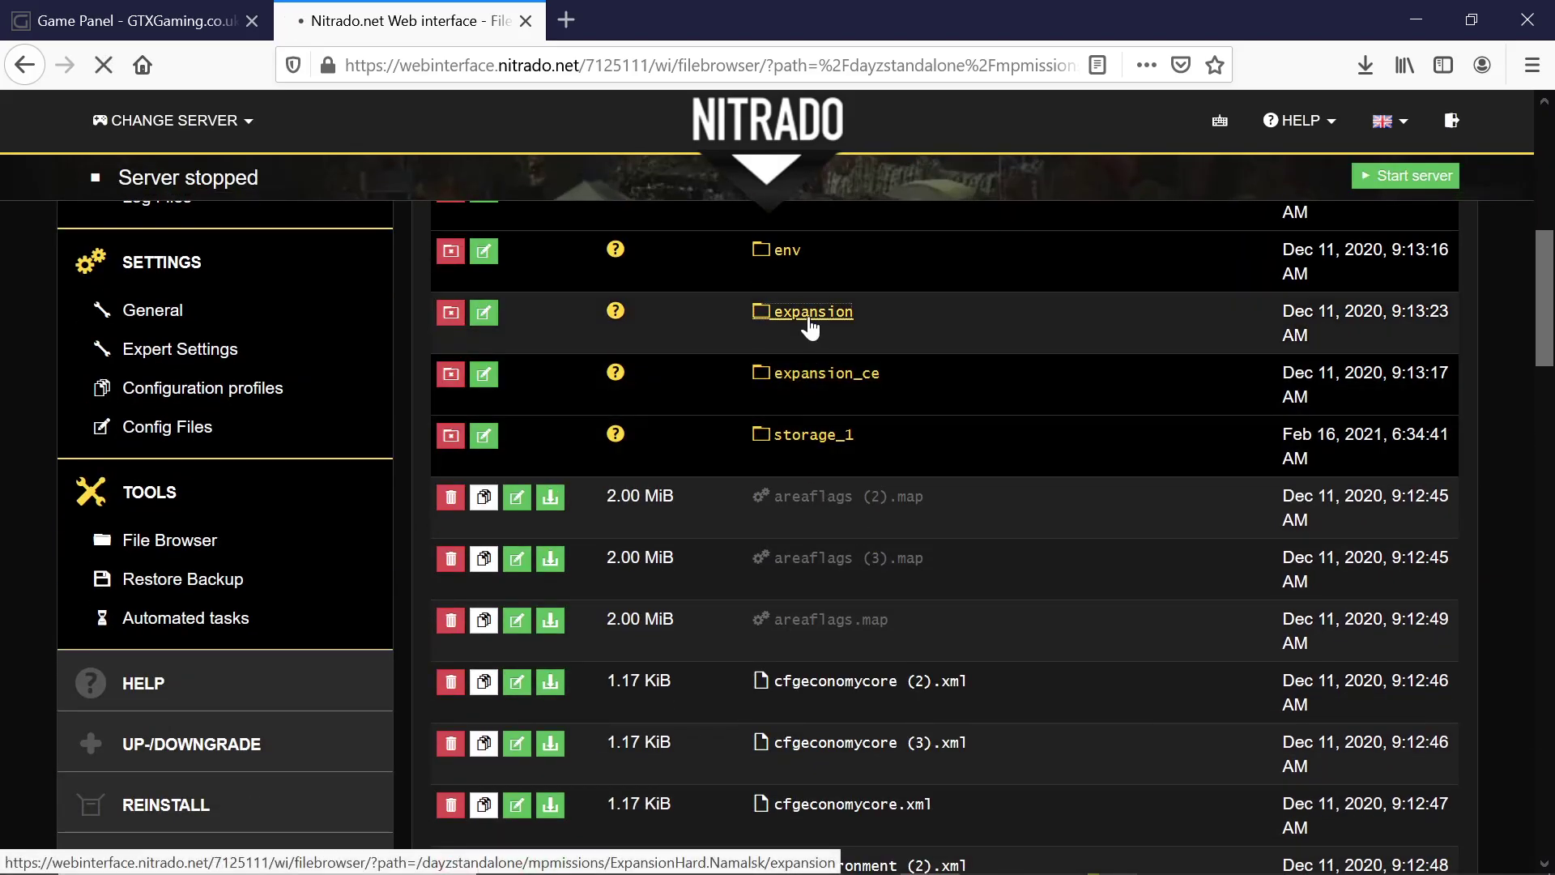
pyautogui.scroll(-4, 824, 429)
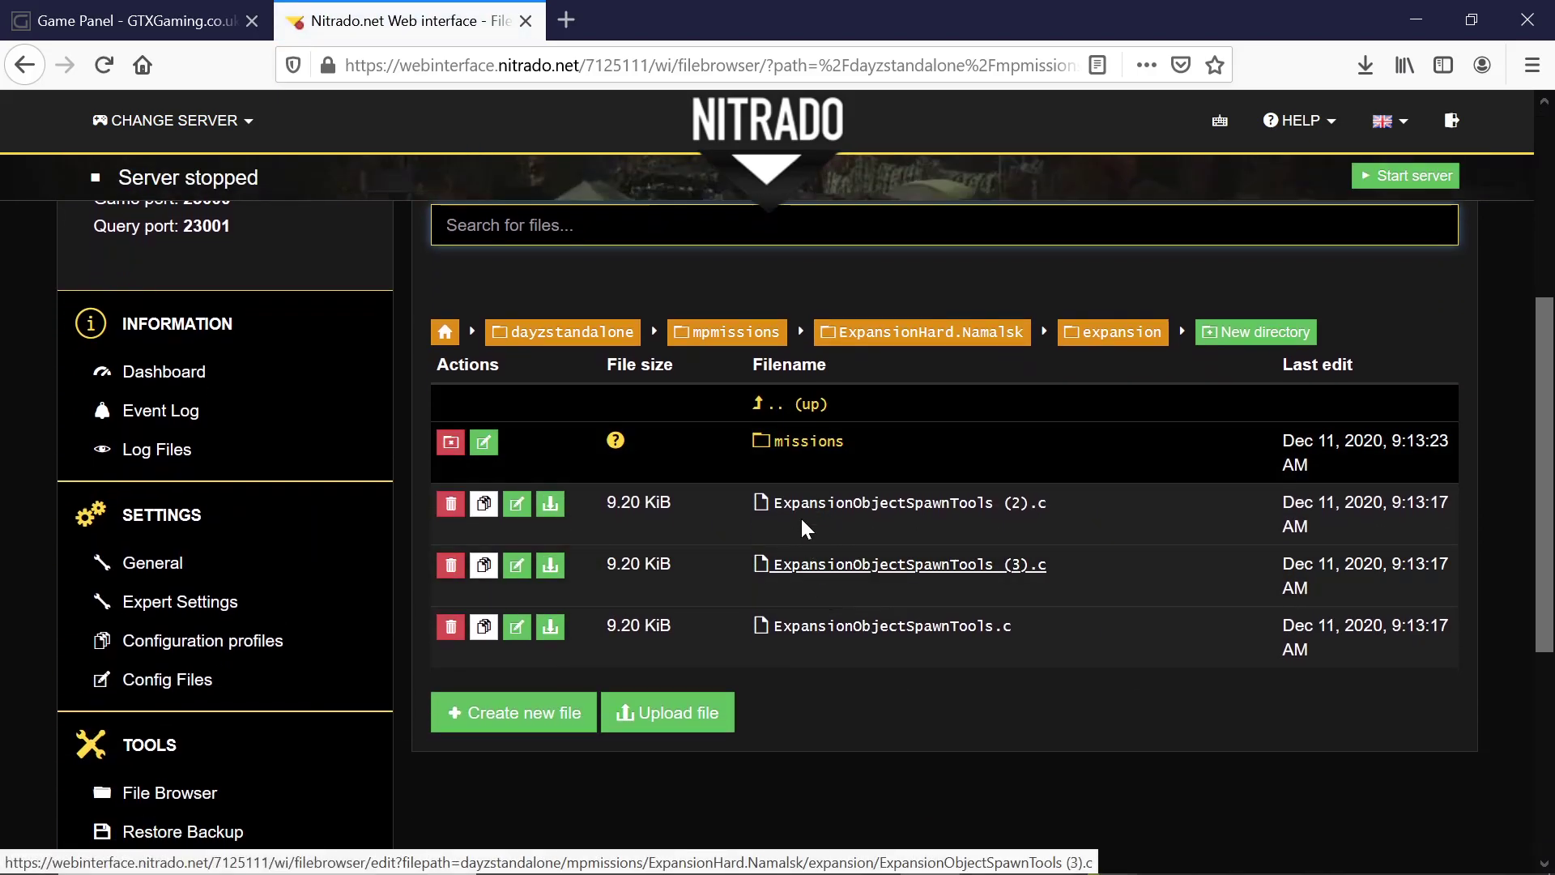
pyautogui.scroll(2, 820, 509)
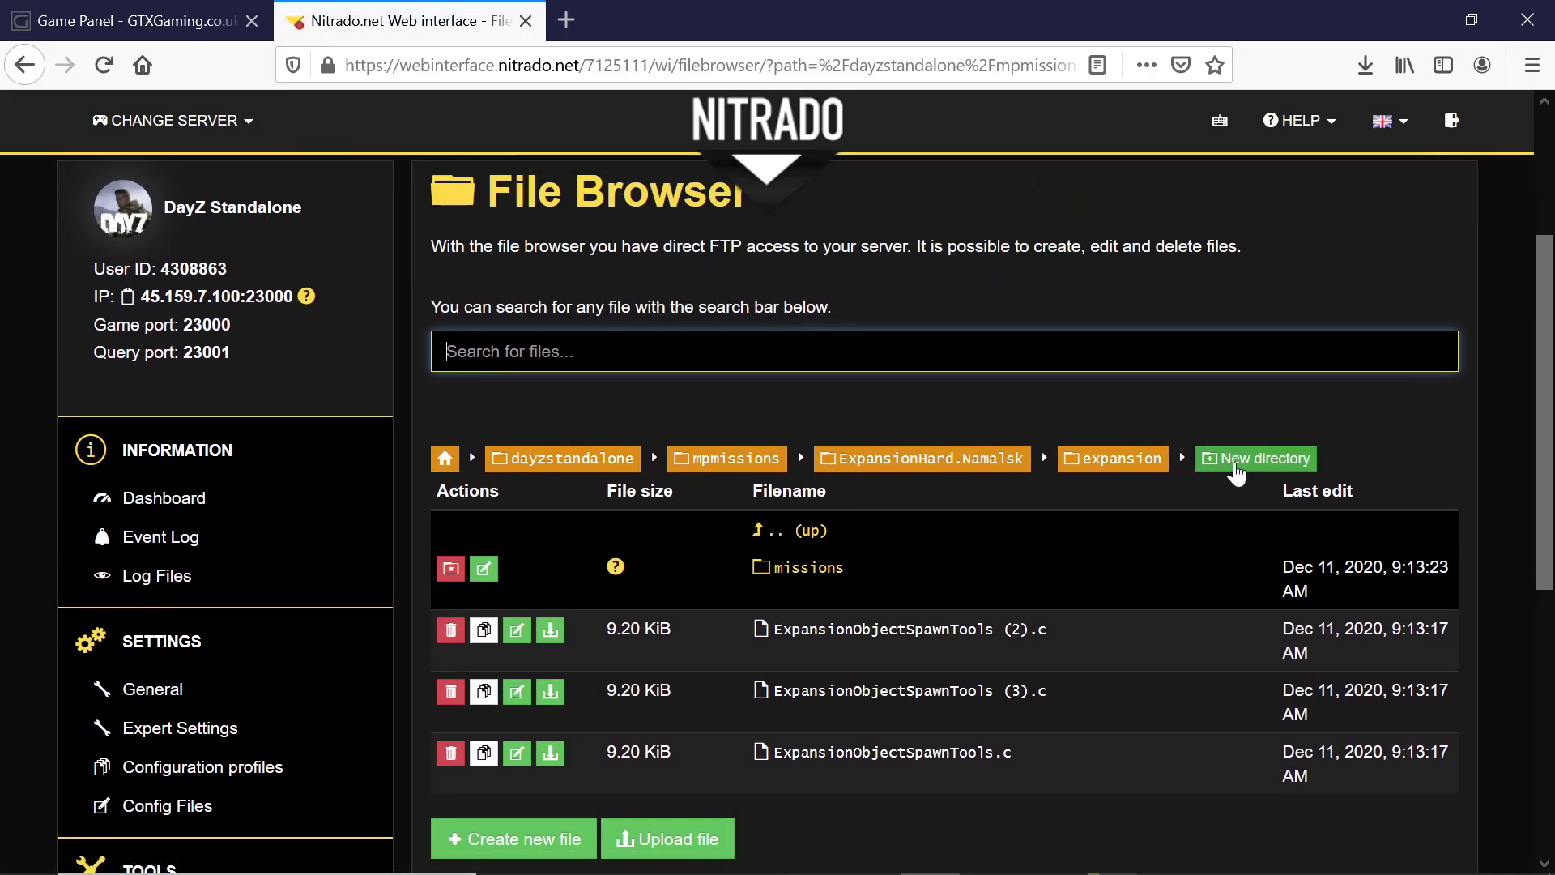
pyautogui.click(954, 460)
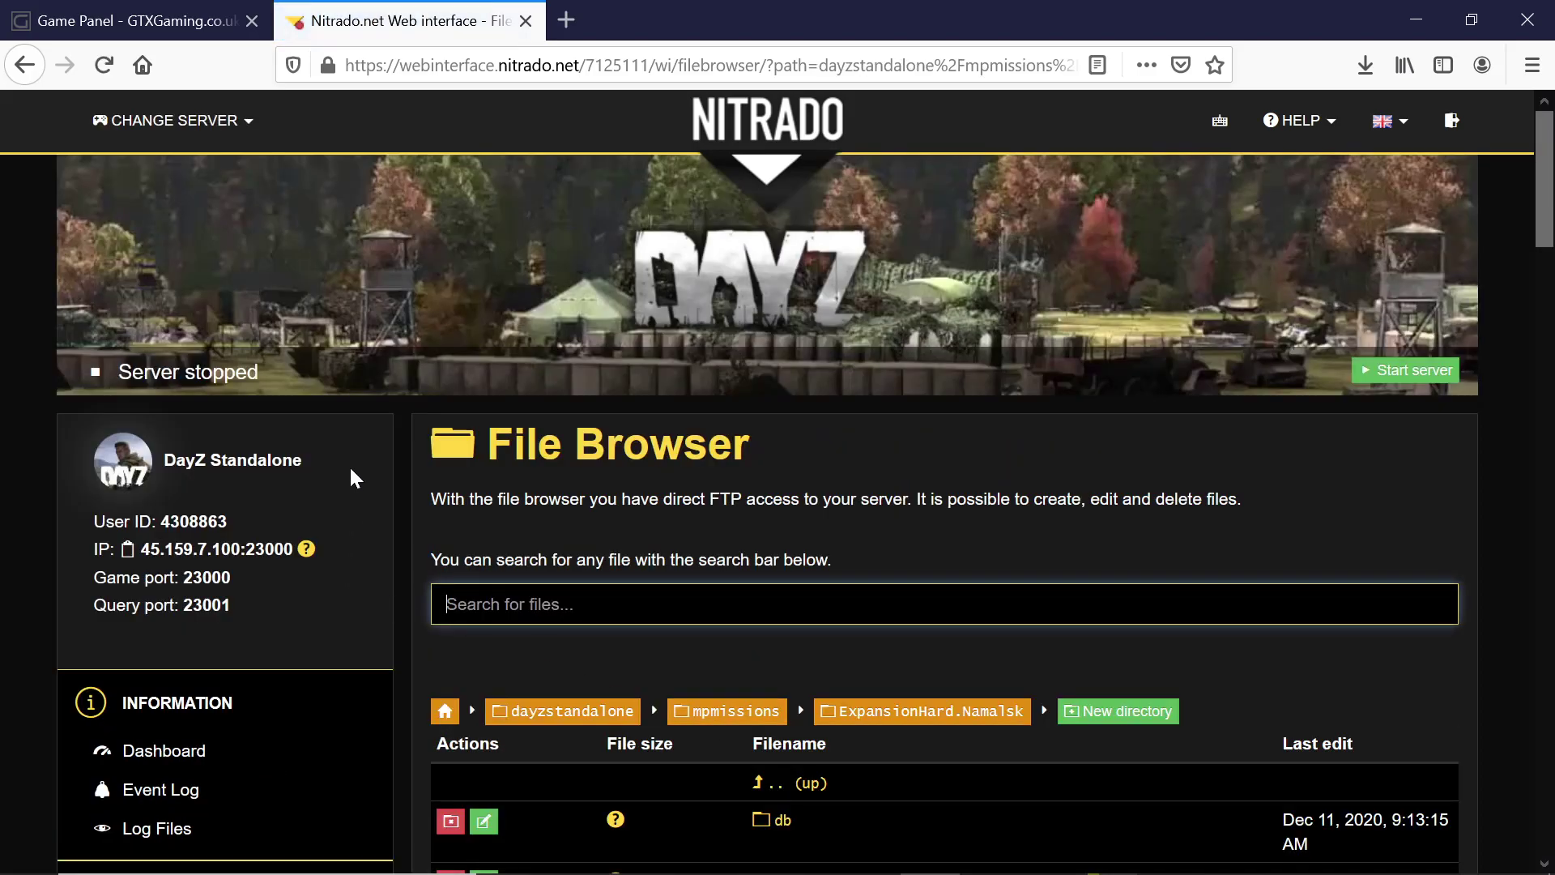
# Switch to the GTXGaming game panel and open the DayZ server's File Manager
pyautogui.click(141, 29)
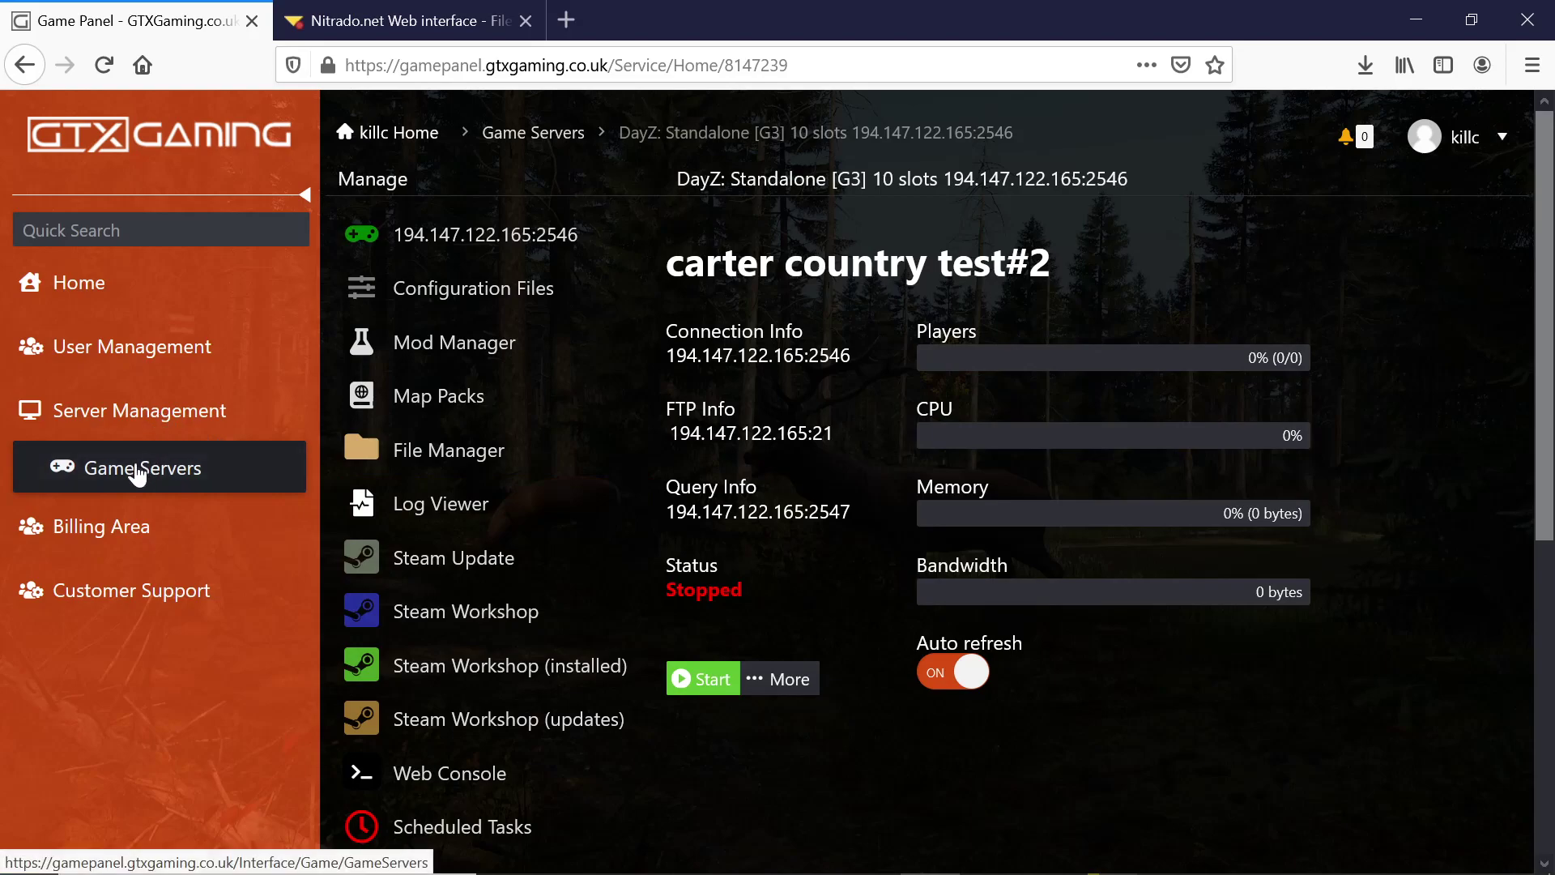
pyautogui.click(408, 451)
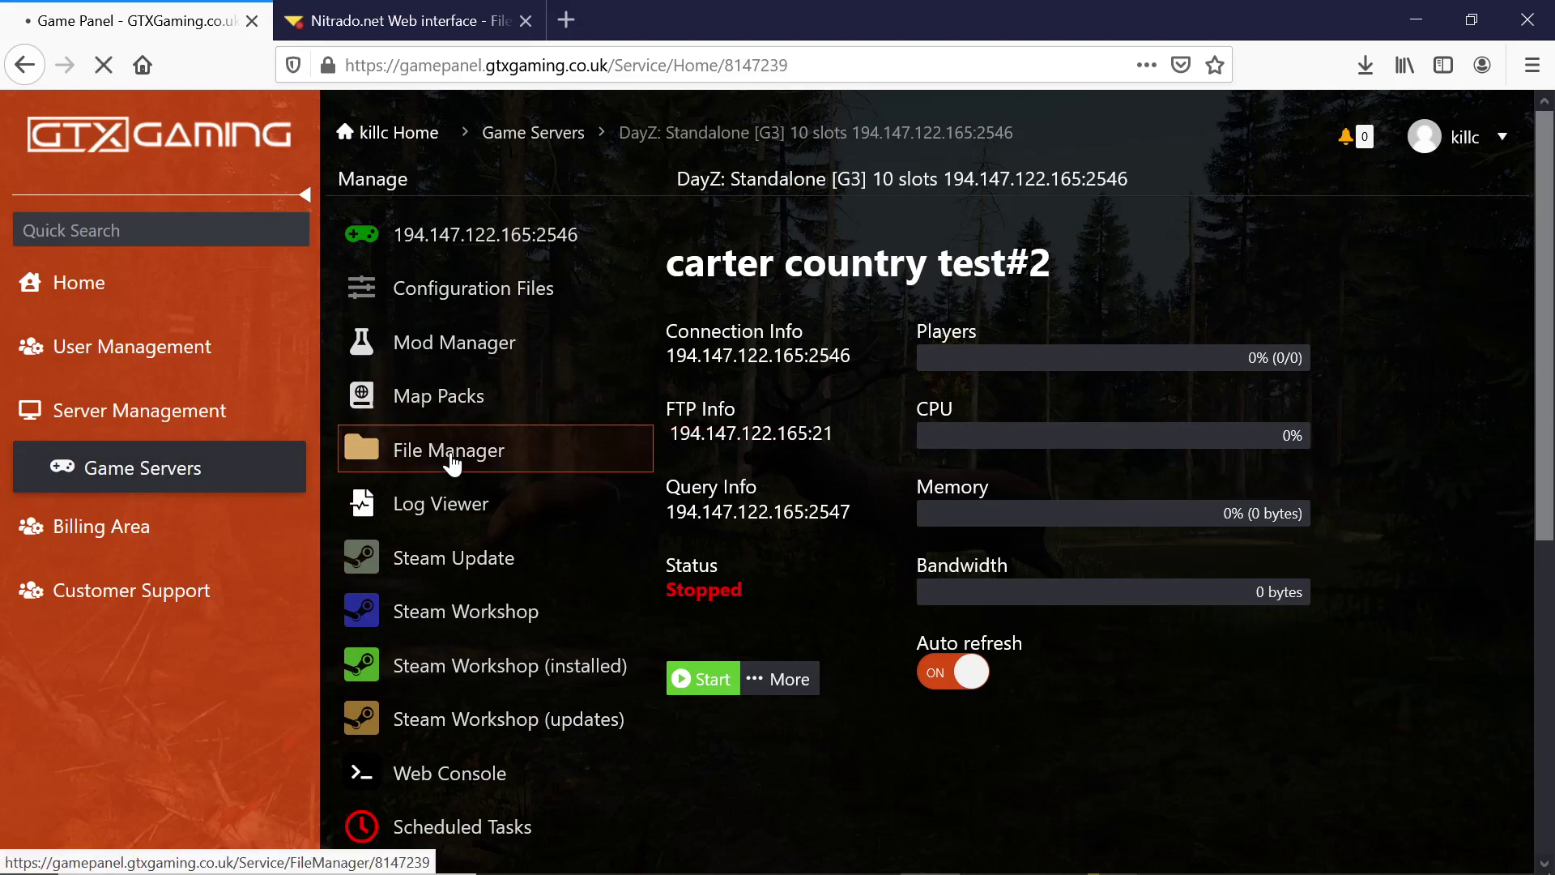
pyautogui.scroll(-10, 490, 442)
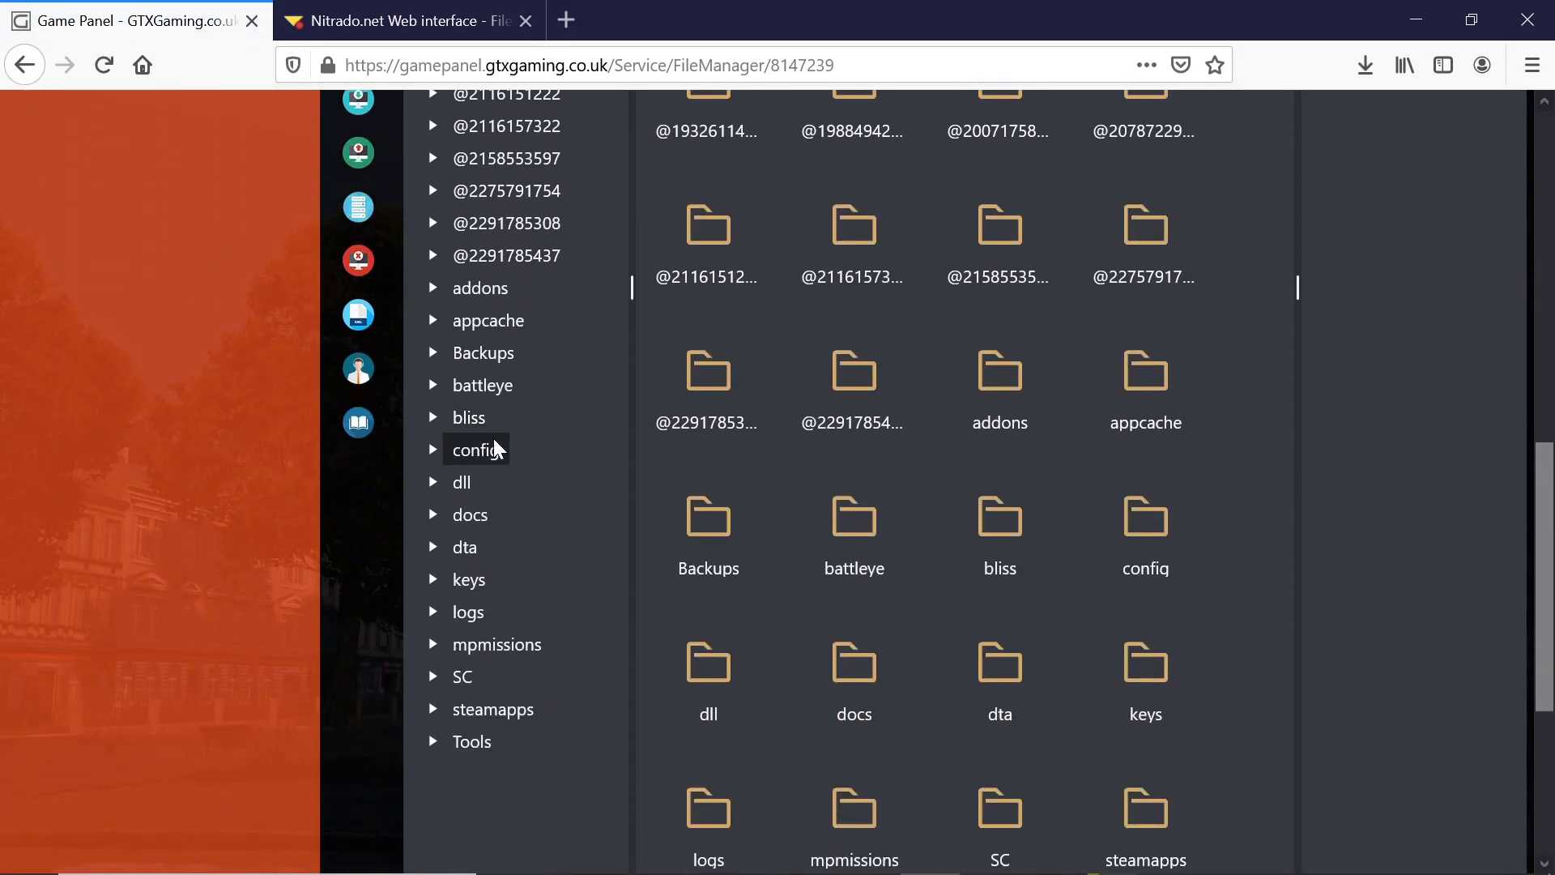
# Open the objects folder under mpmissions, Expansion.ChernarusPlus, expansion
pyautogui.click(479, 656)
pyautogui.scroll(-3, 528, 625)
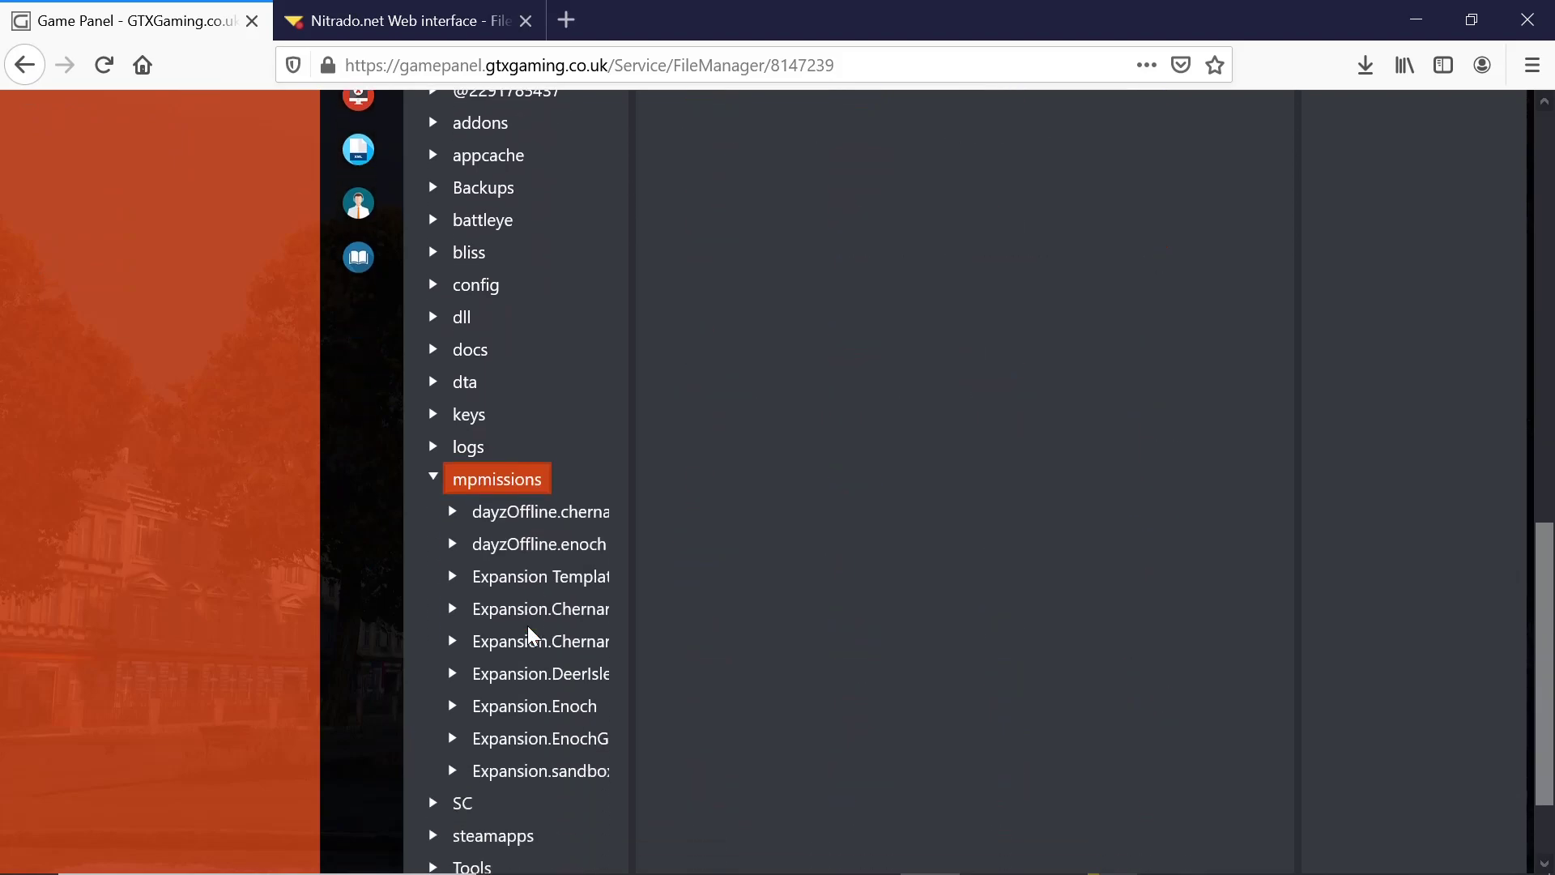
pyautogui.click(529, 522)
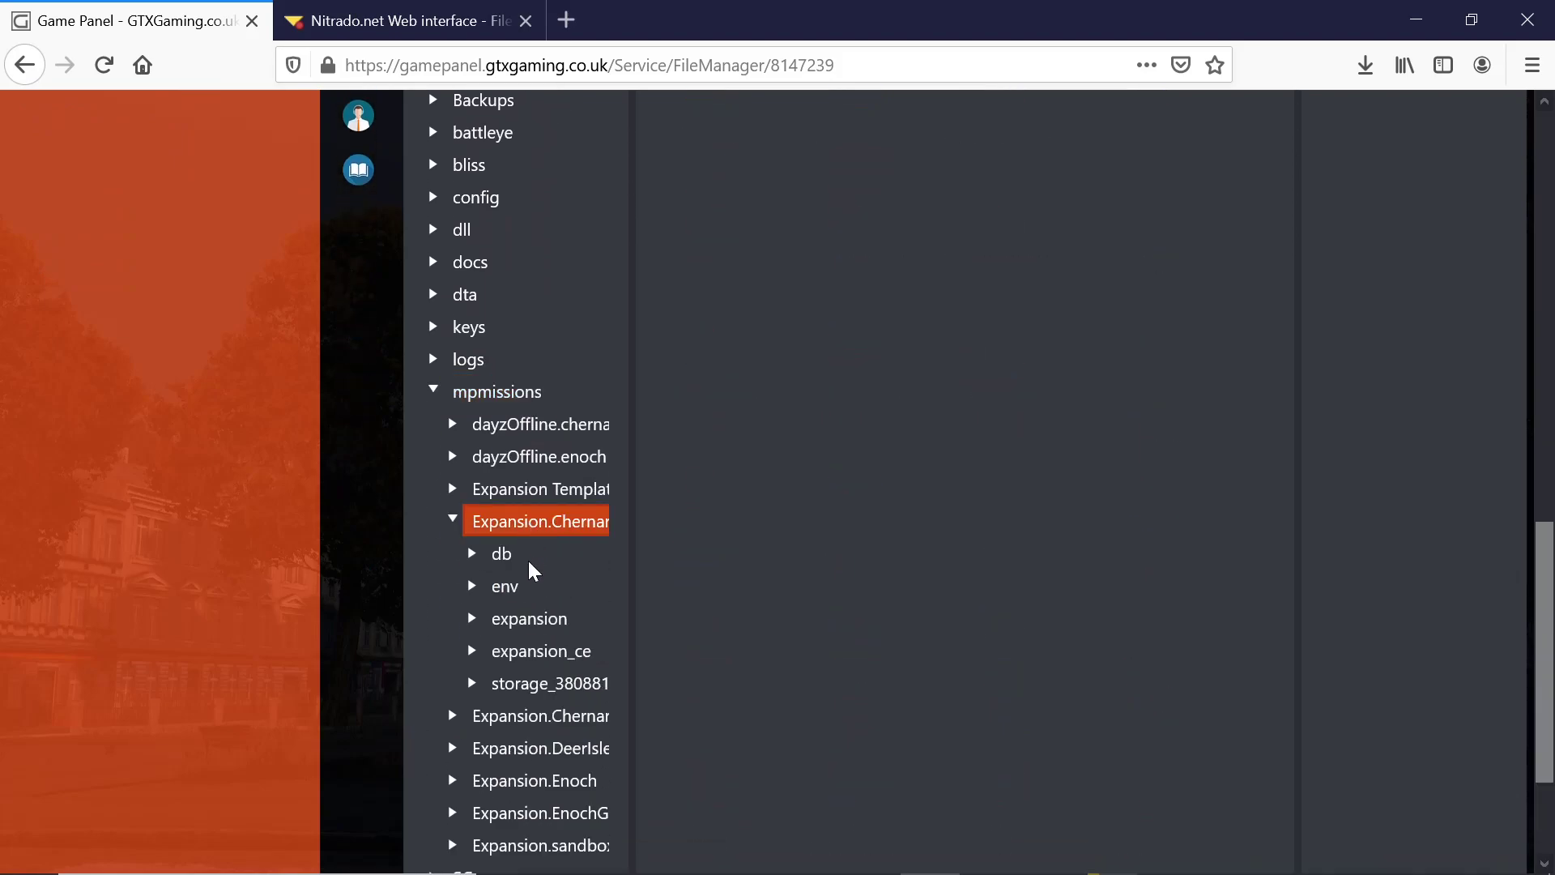
pyautogui.click(508, 624)
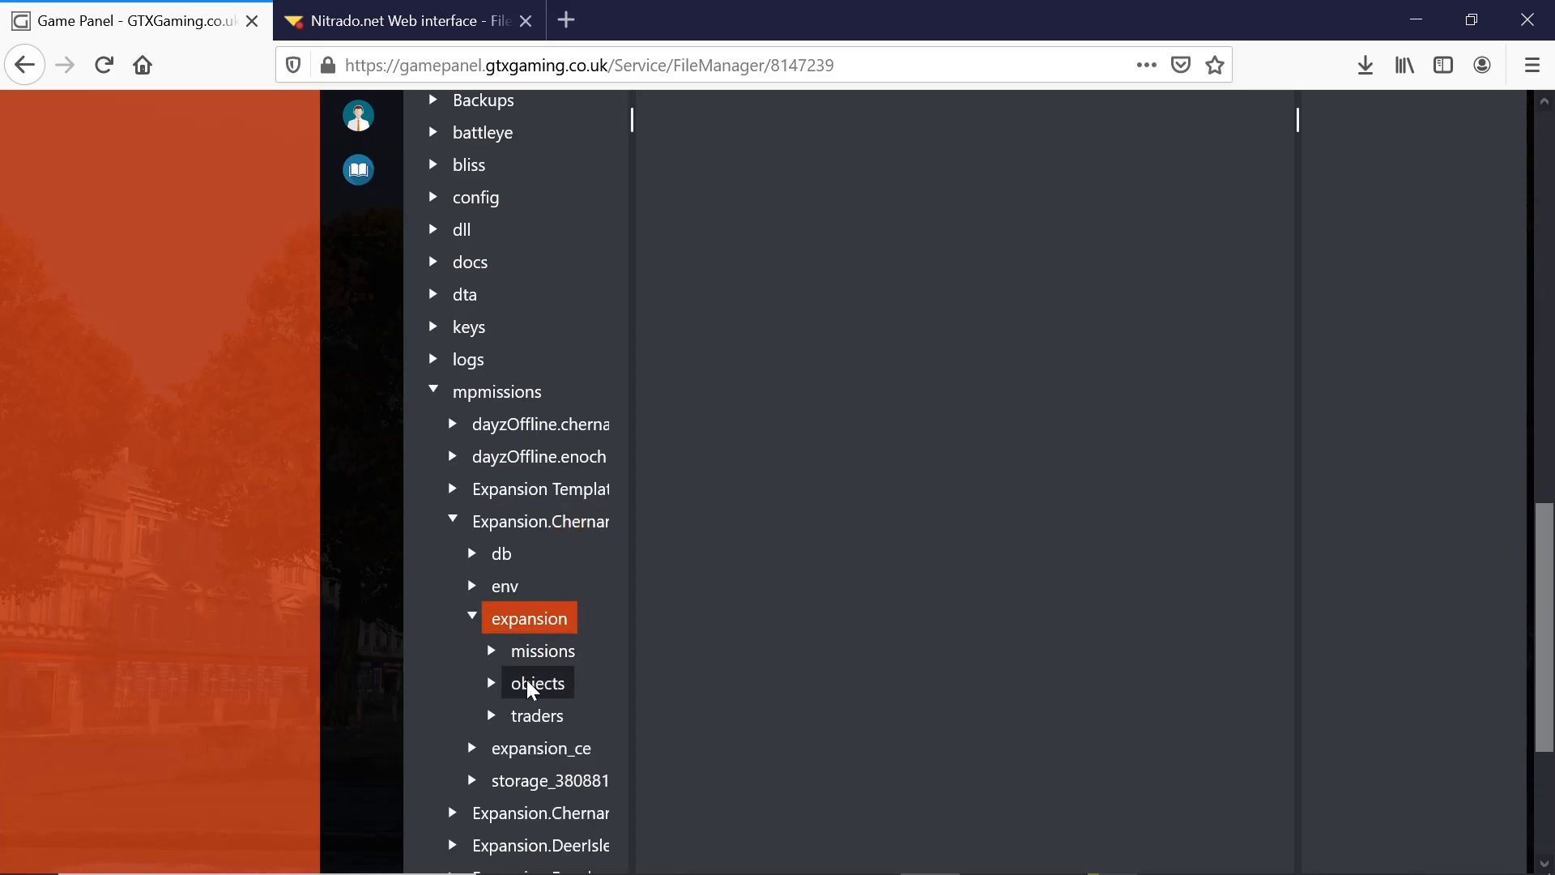
pyautogui.click(526, 683)
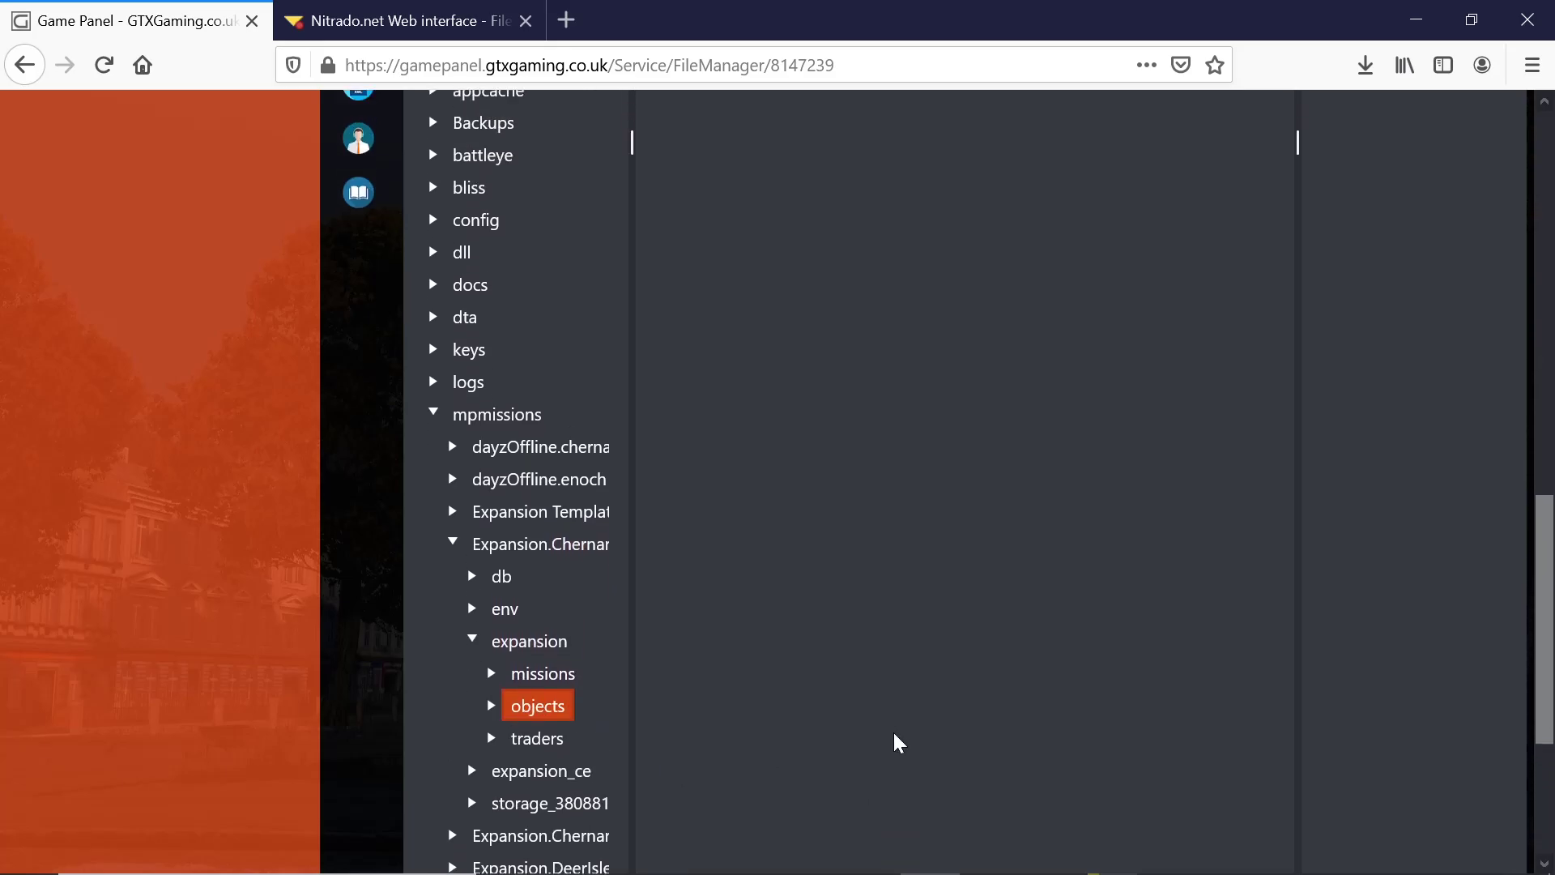
pyautogui.scroll(12, 892, 732)
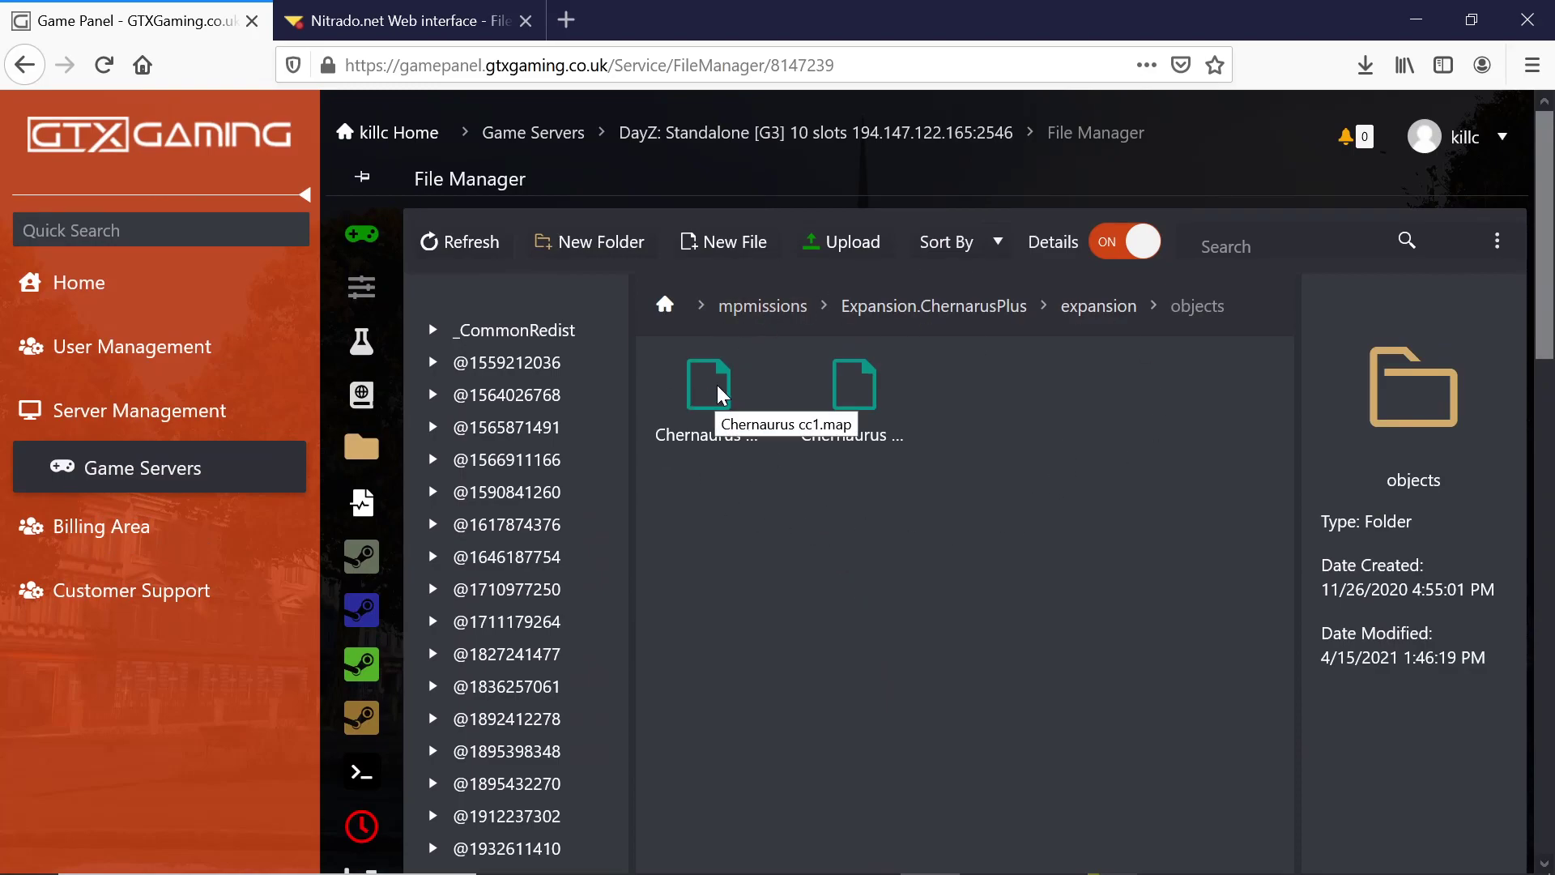
# Upload Trader Garages.map from the local test folder into the mission's objects folder and finish the upload
pyautogui.click(858, 243)
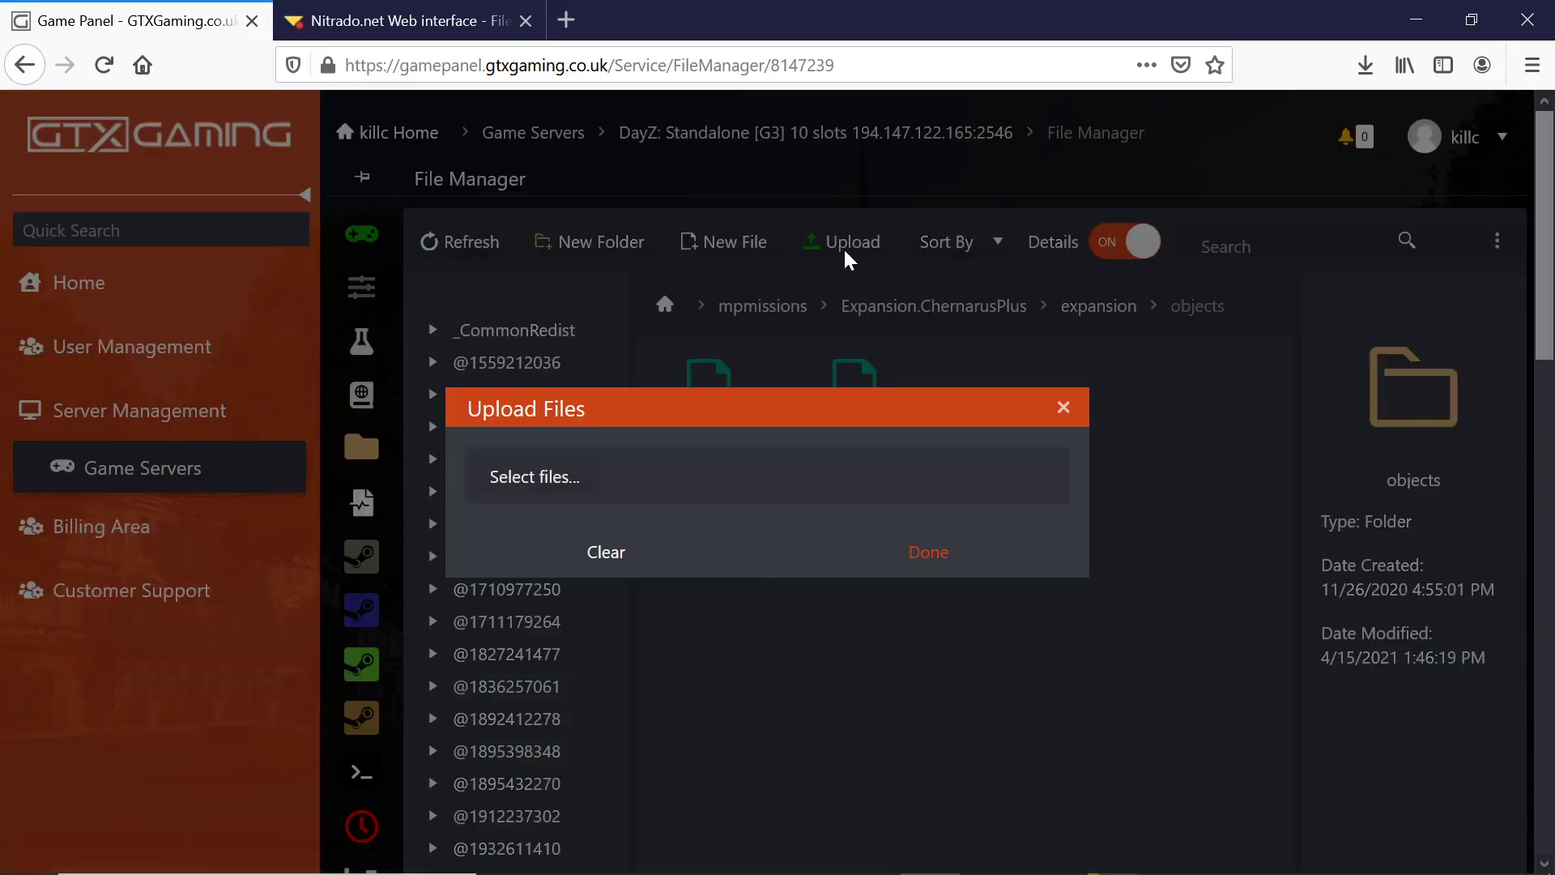
pyautogui.click(536, 477)
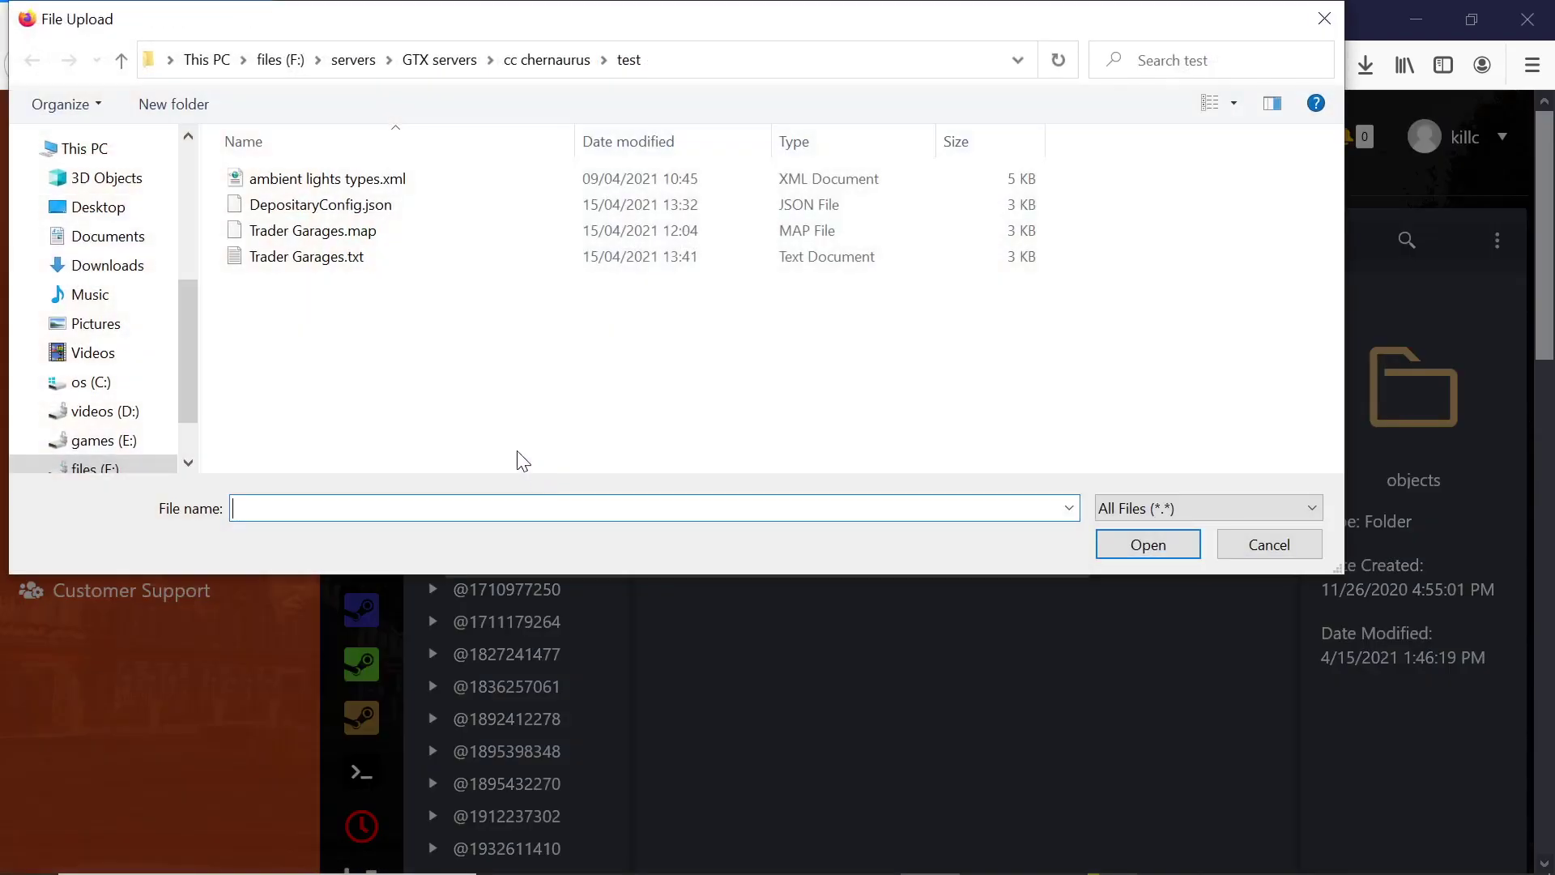
pyautogui.doubleClick(289, 235)
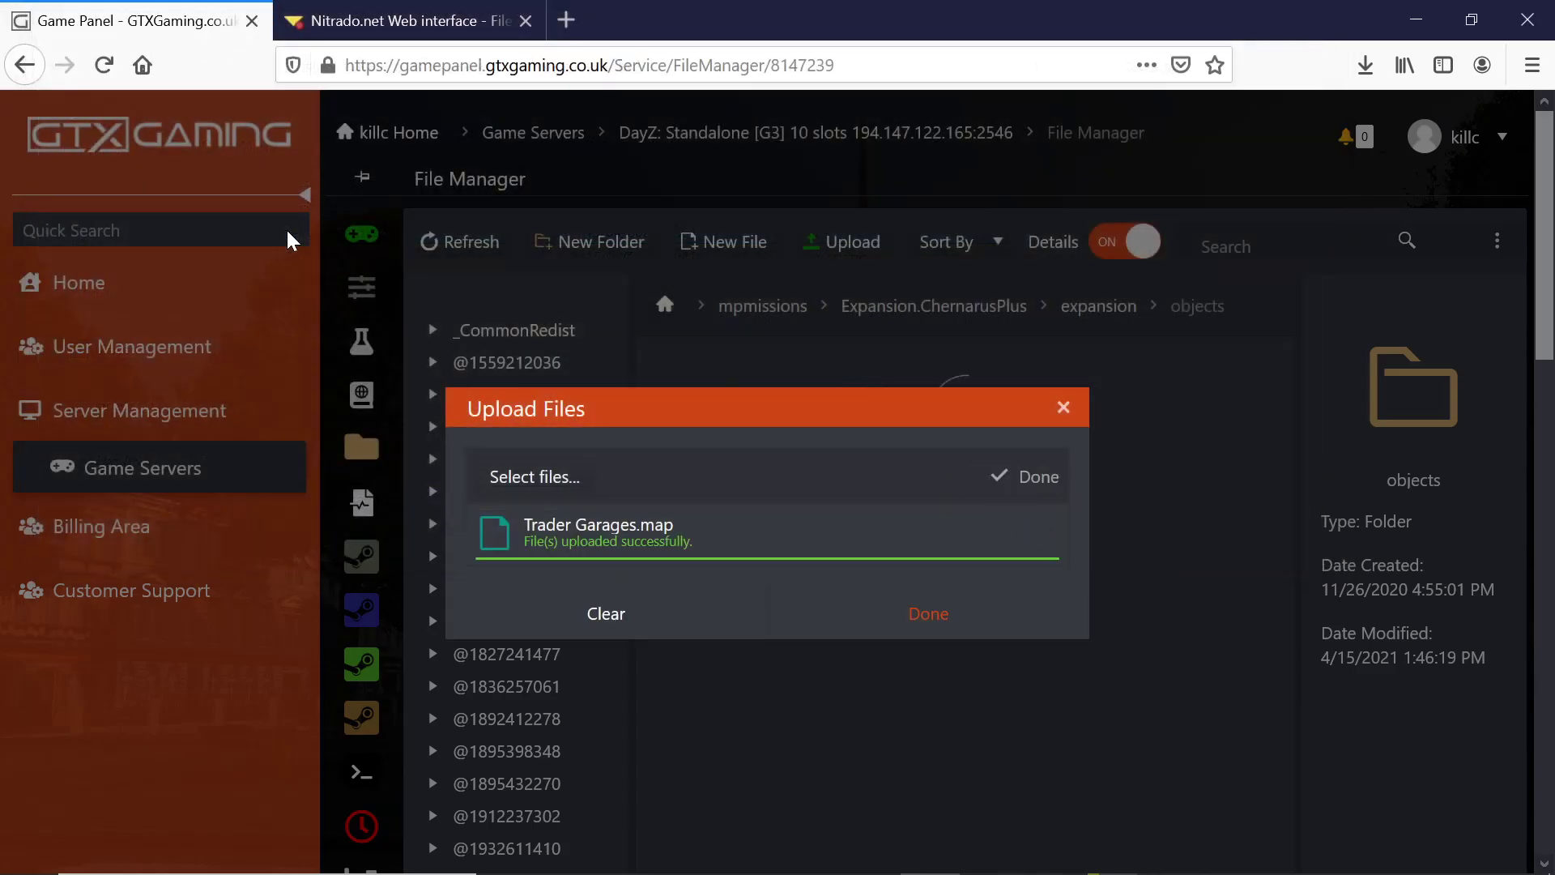
pyautogui.click(923, 621)
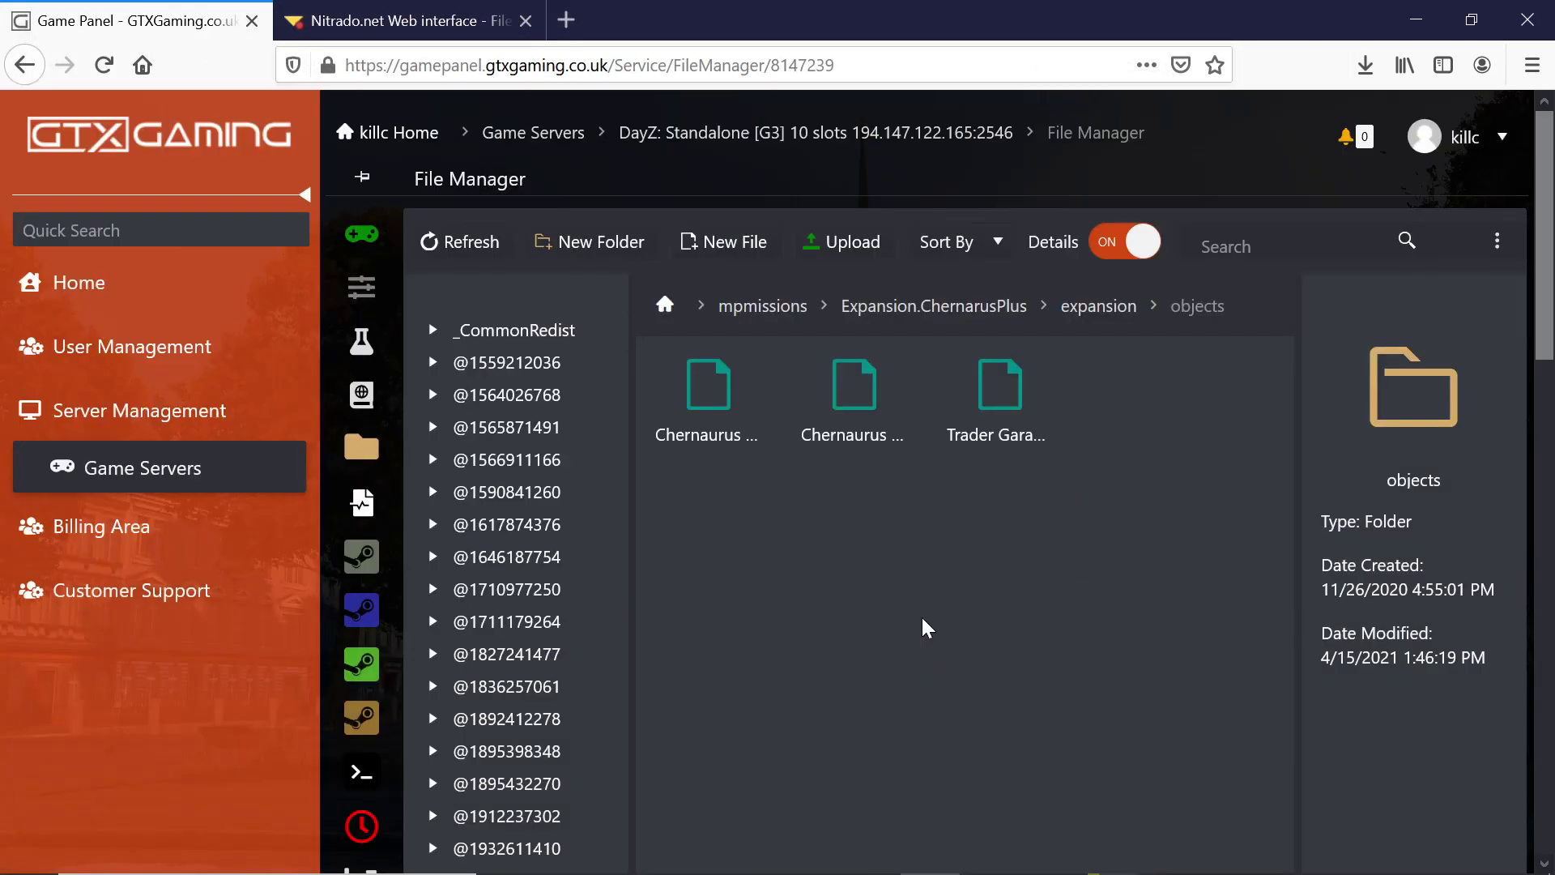
# Return to the DayZ server's overview page and start the server
pyautogui.click(768, 134)
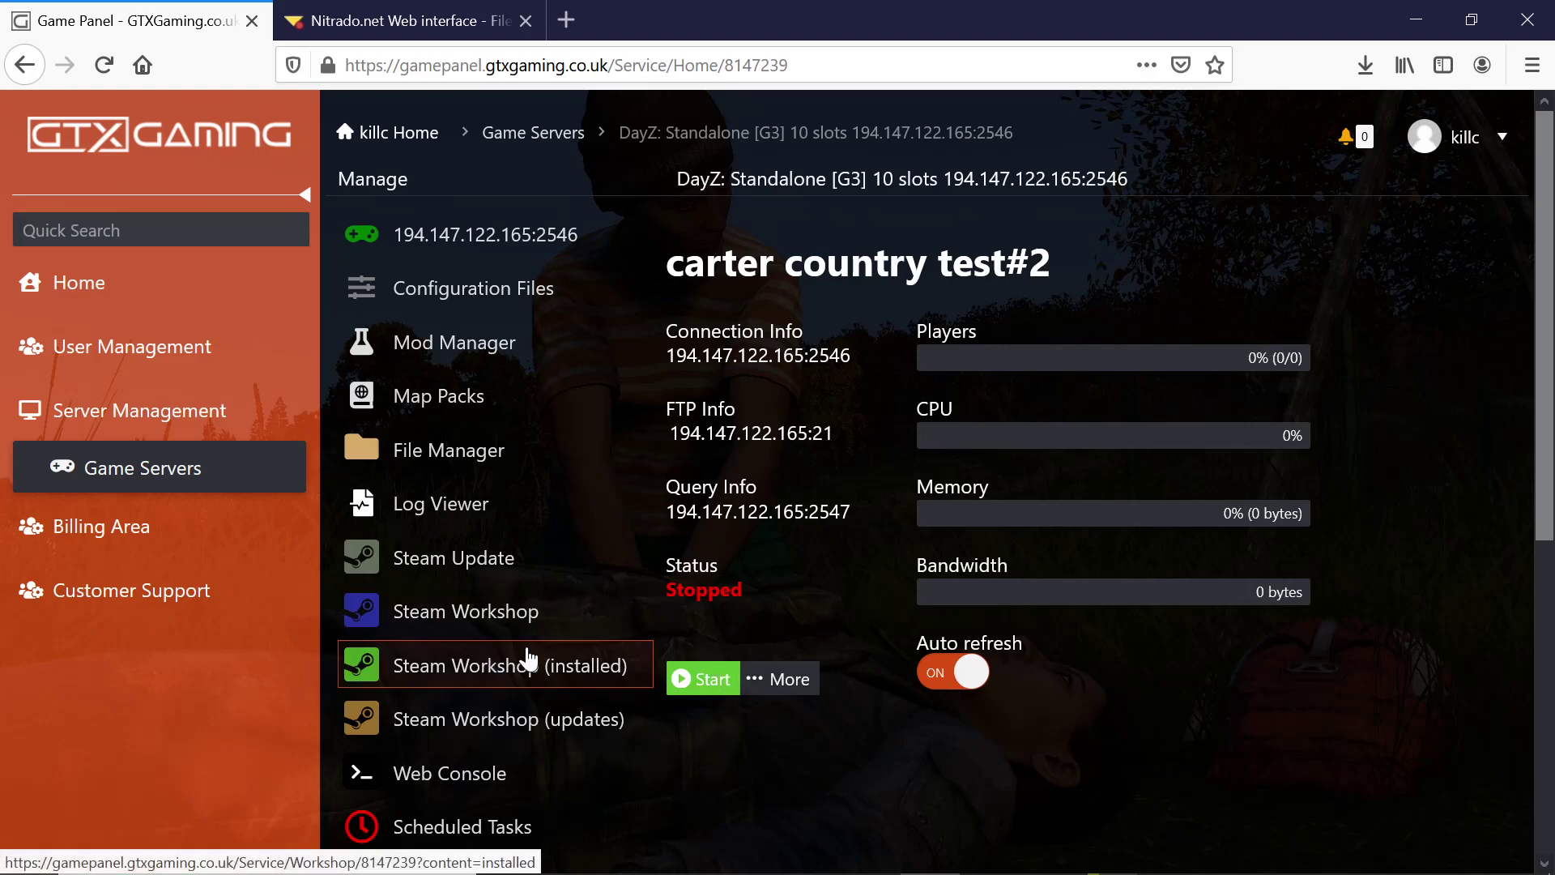
pyautogui.click(700, 682)
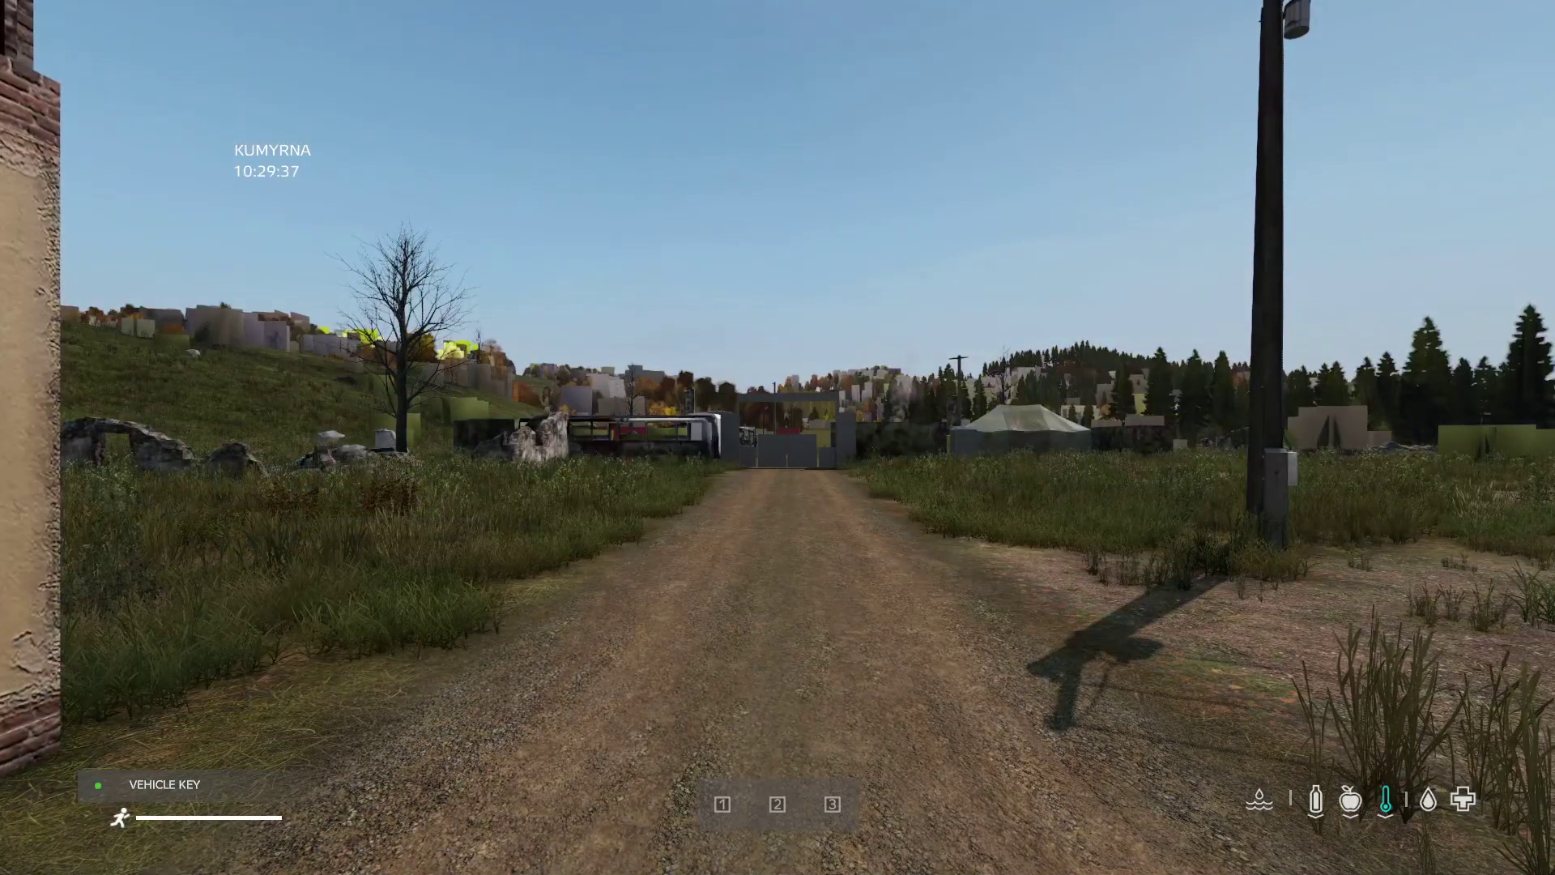
# In DayZ, enter the parking building at Kumyrna, check the garage attendant's Your Garage menu, and close it
pyautogui.press('a')
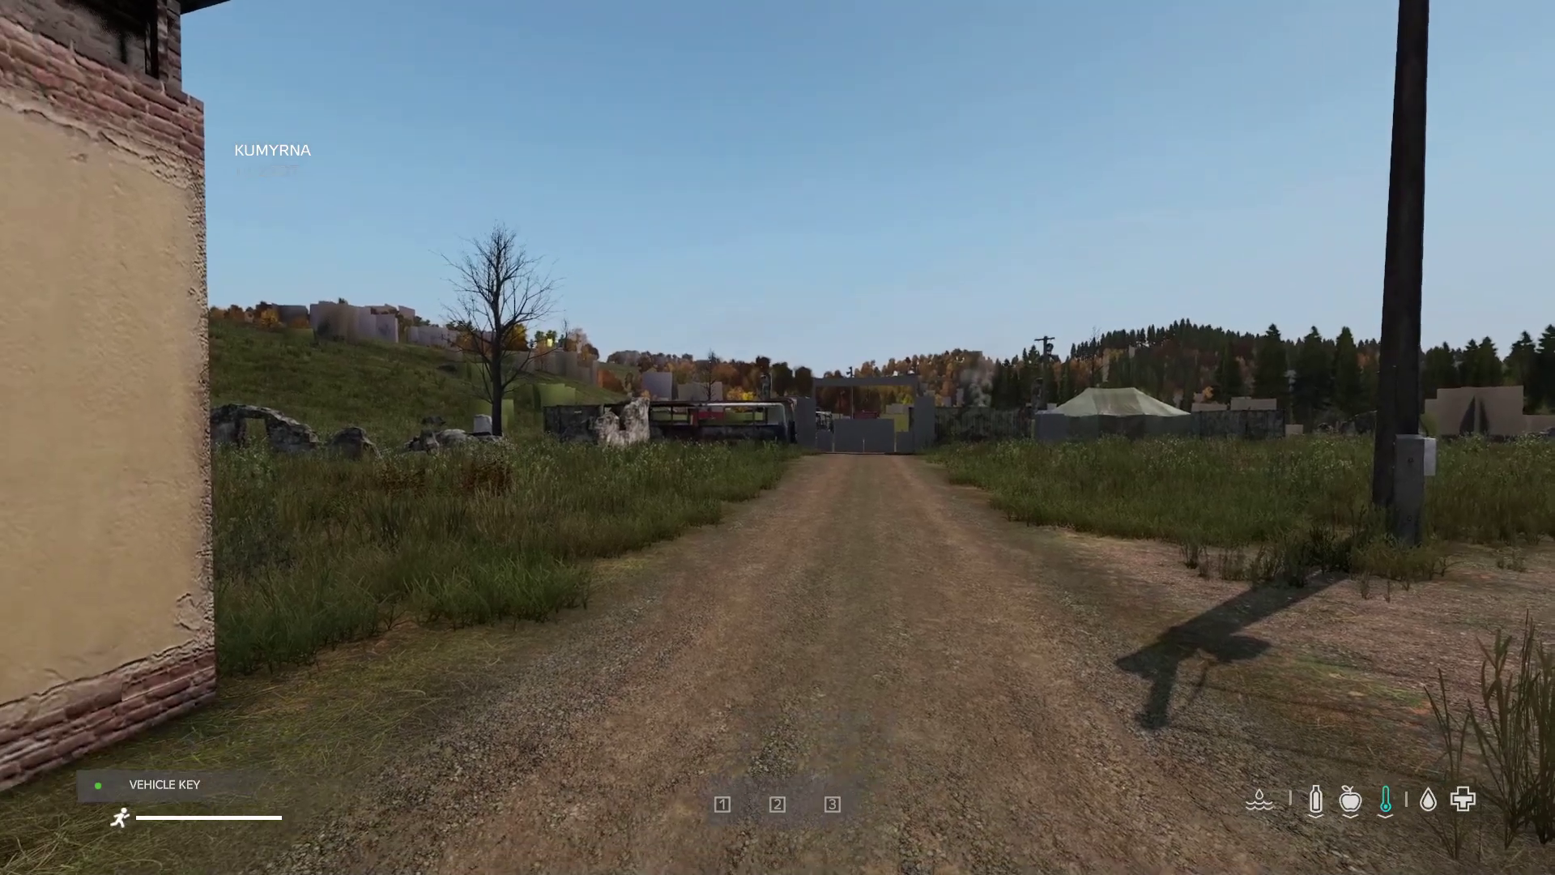
pyautogui.press('a')
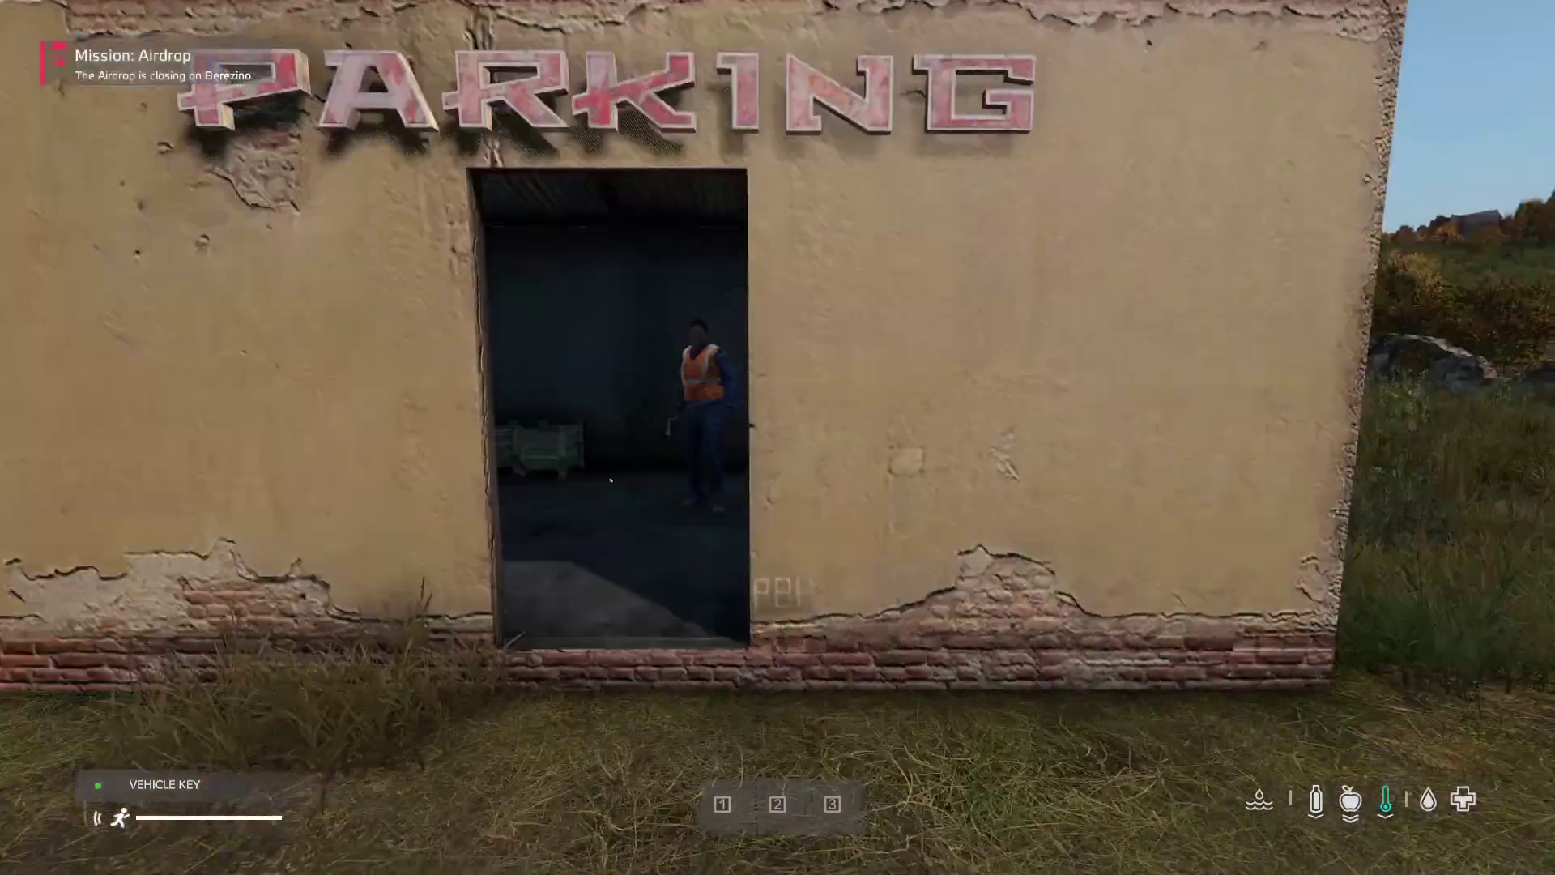
pyautogui.press('w')
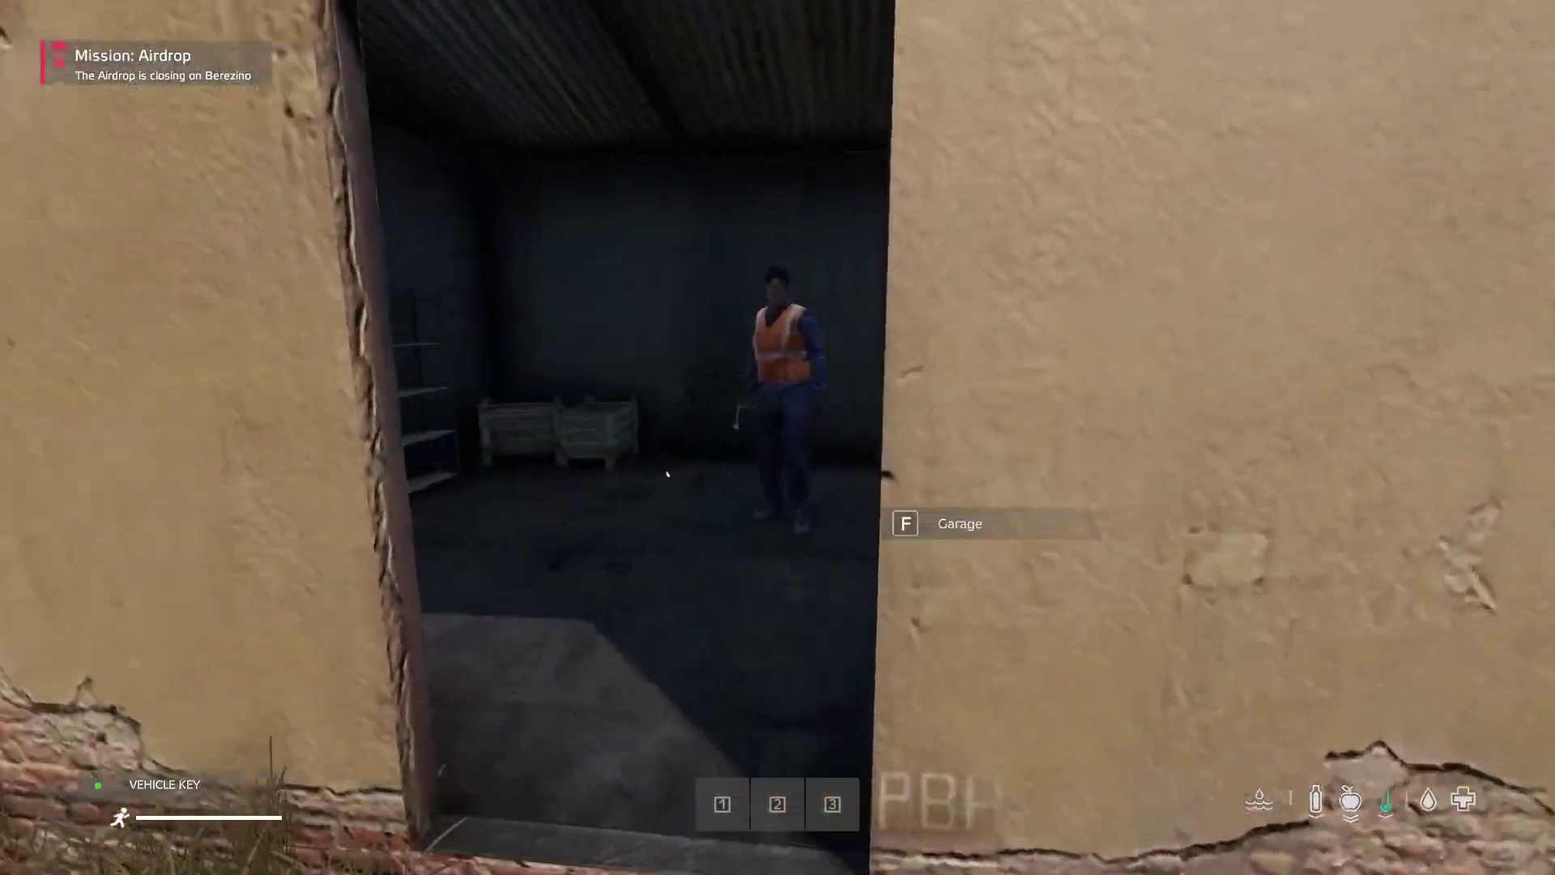
pyautogui.press('s')
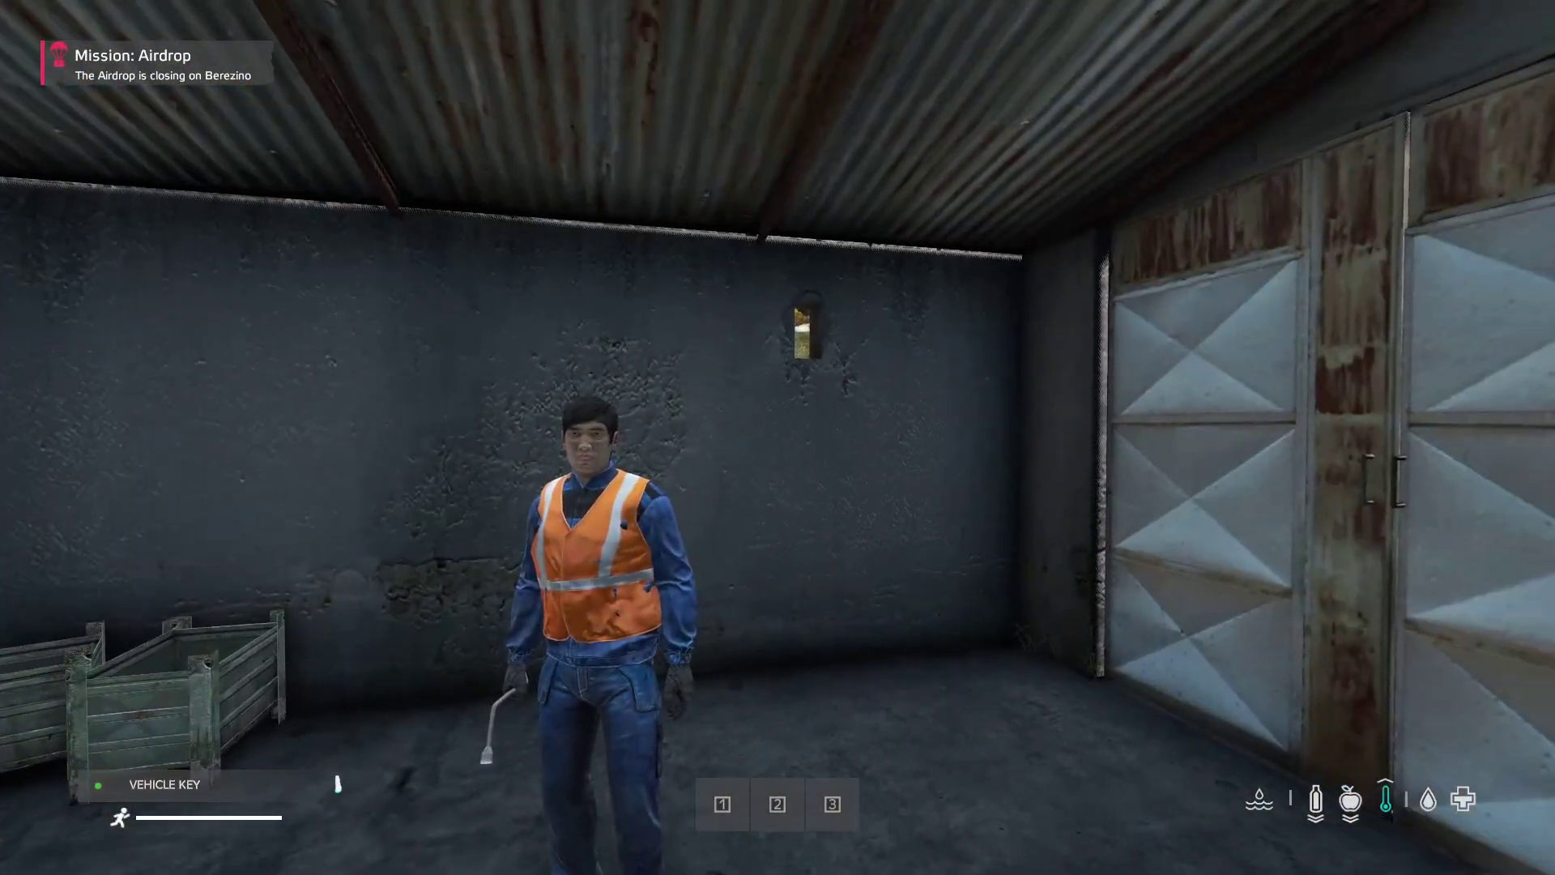
pyautogui.press('s')
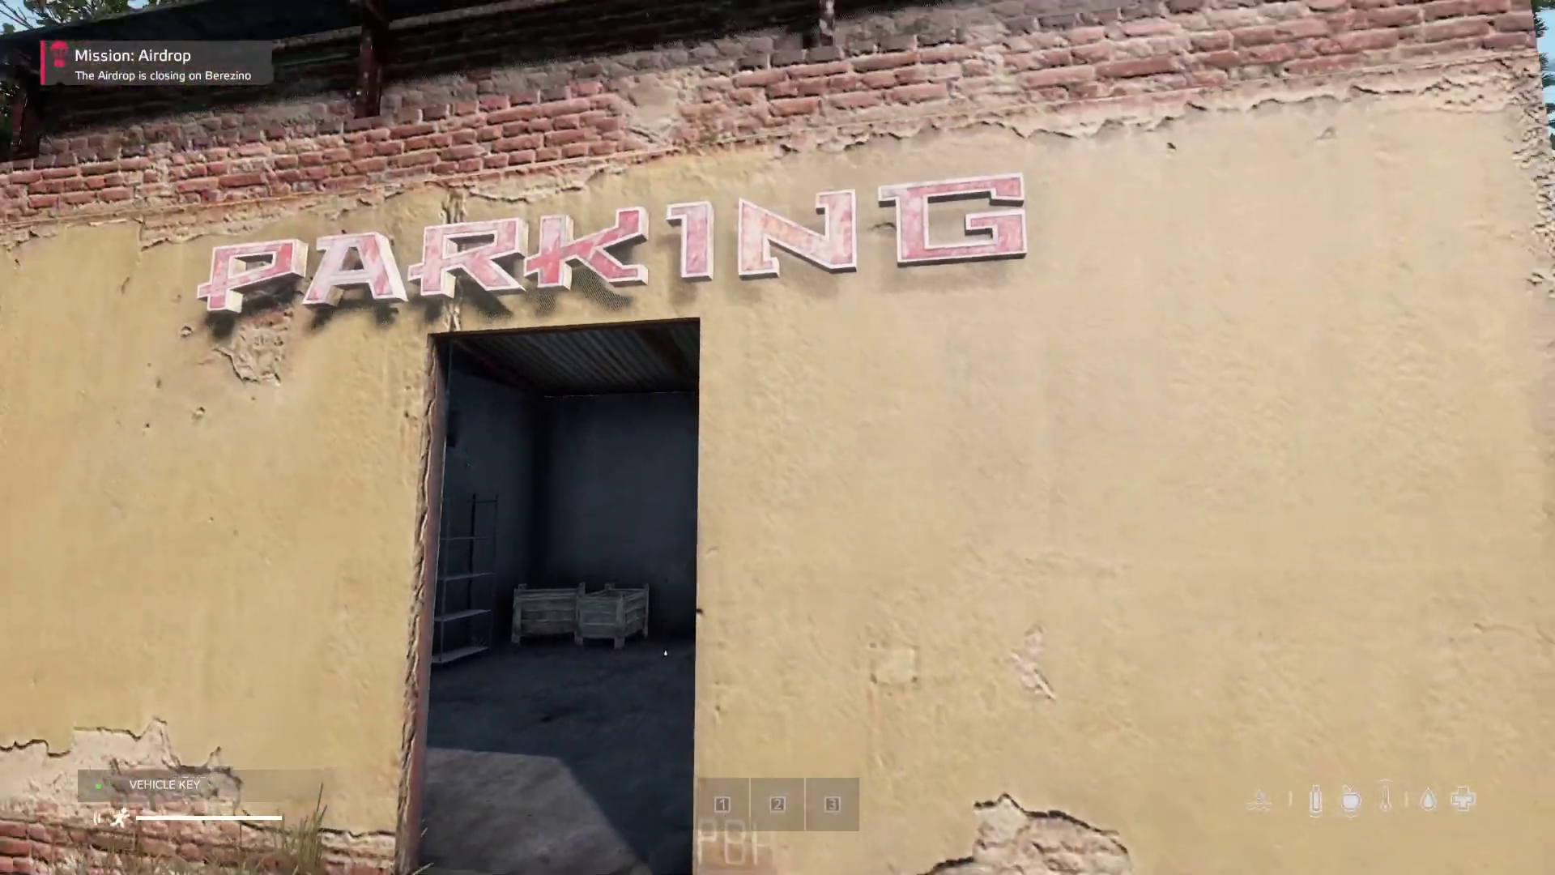
pyautogui.press('w')
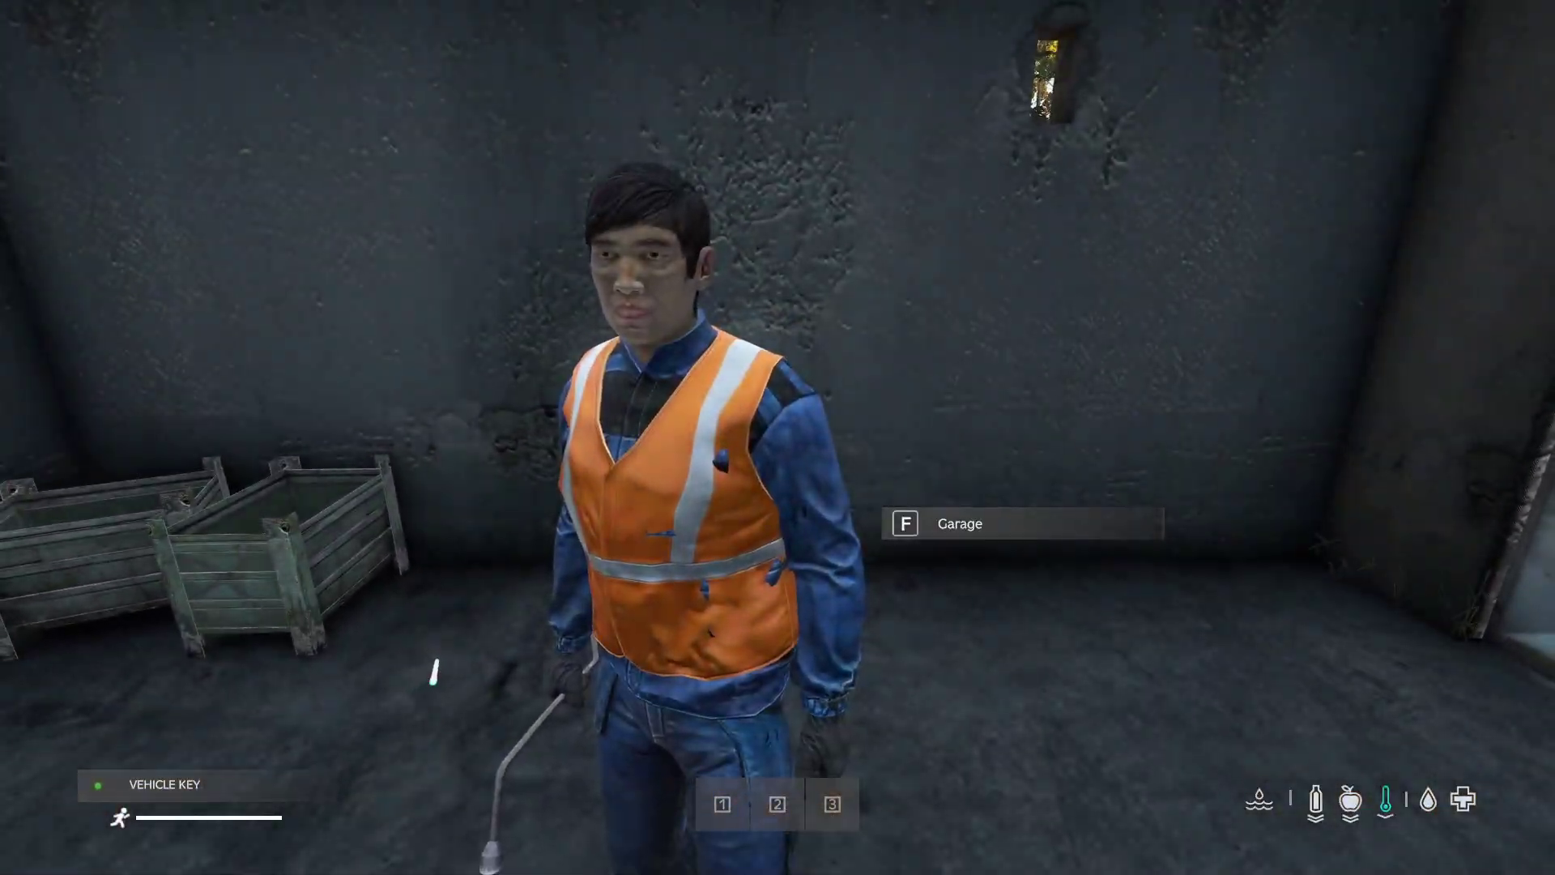
pyautogui.press('f')
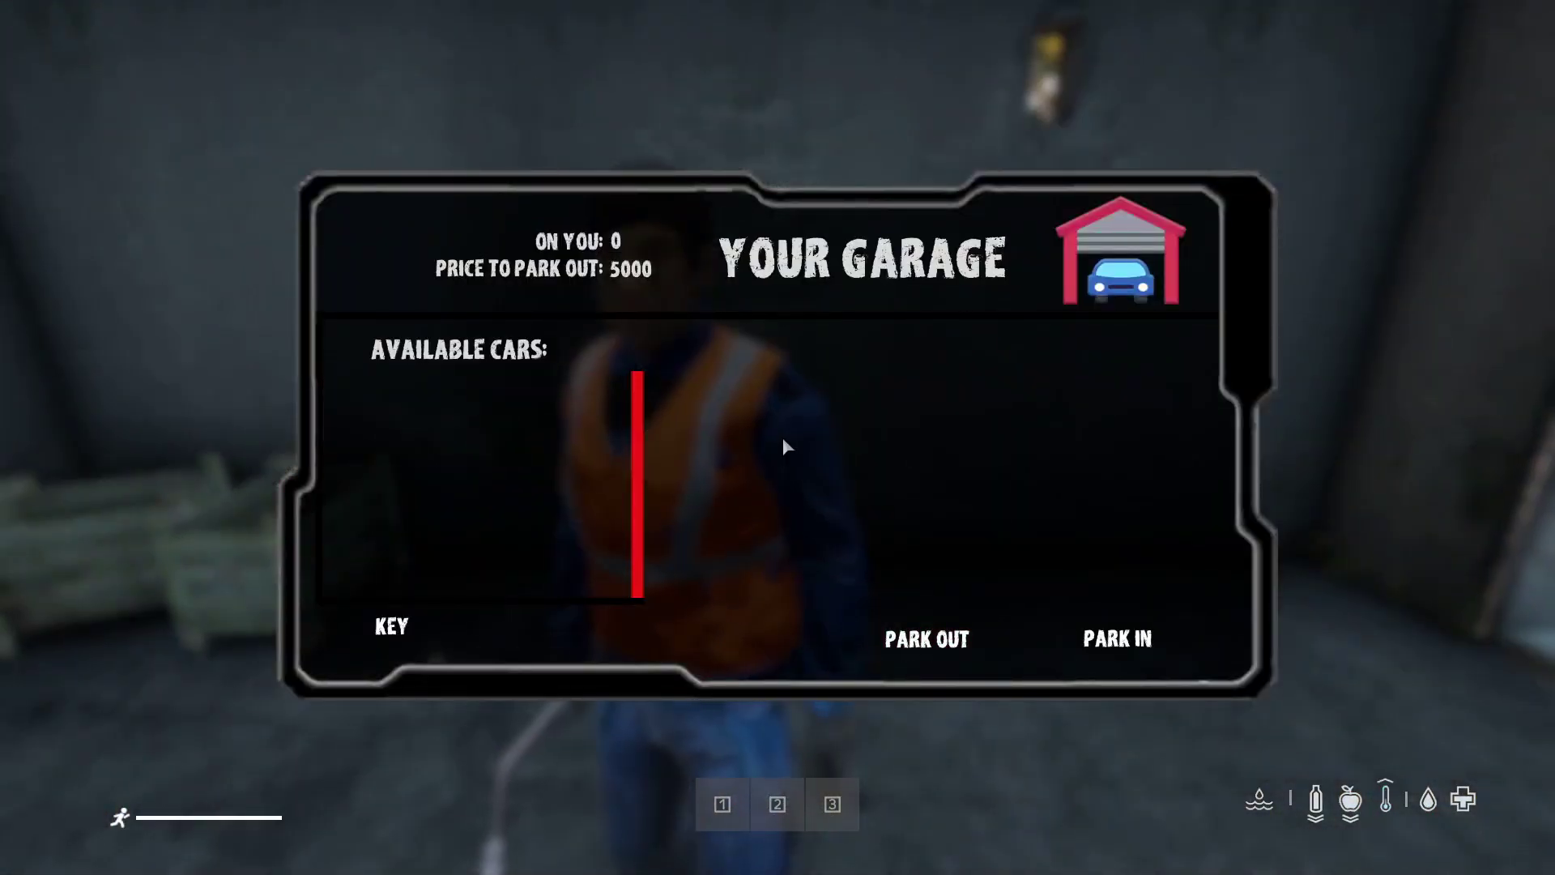
pyautogui.press('Escape')
# Run along the dirt road past the ruined church and go through the metal gate into the compound
pyautogui.press('w')
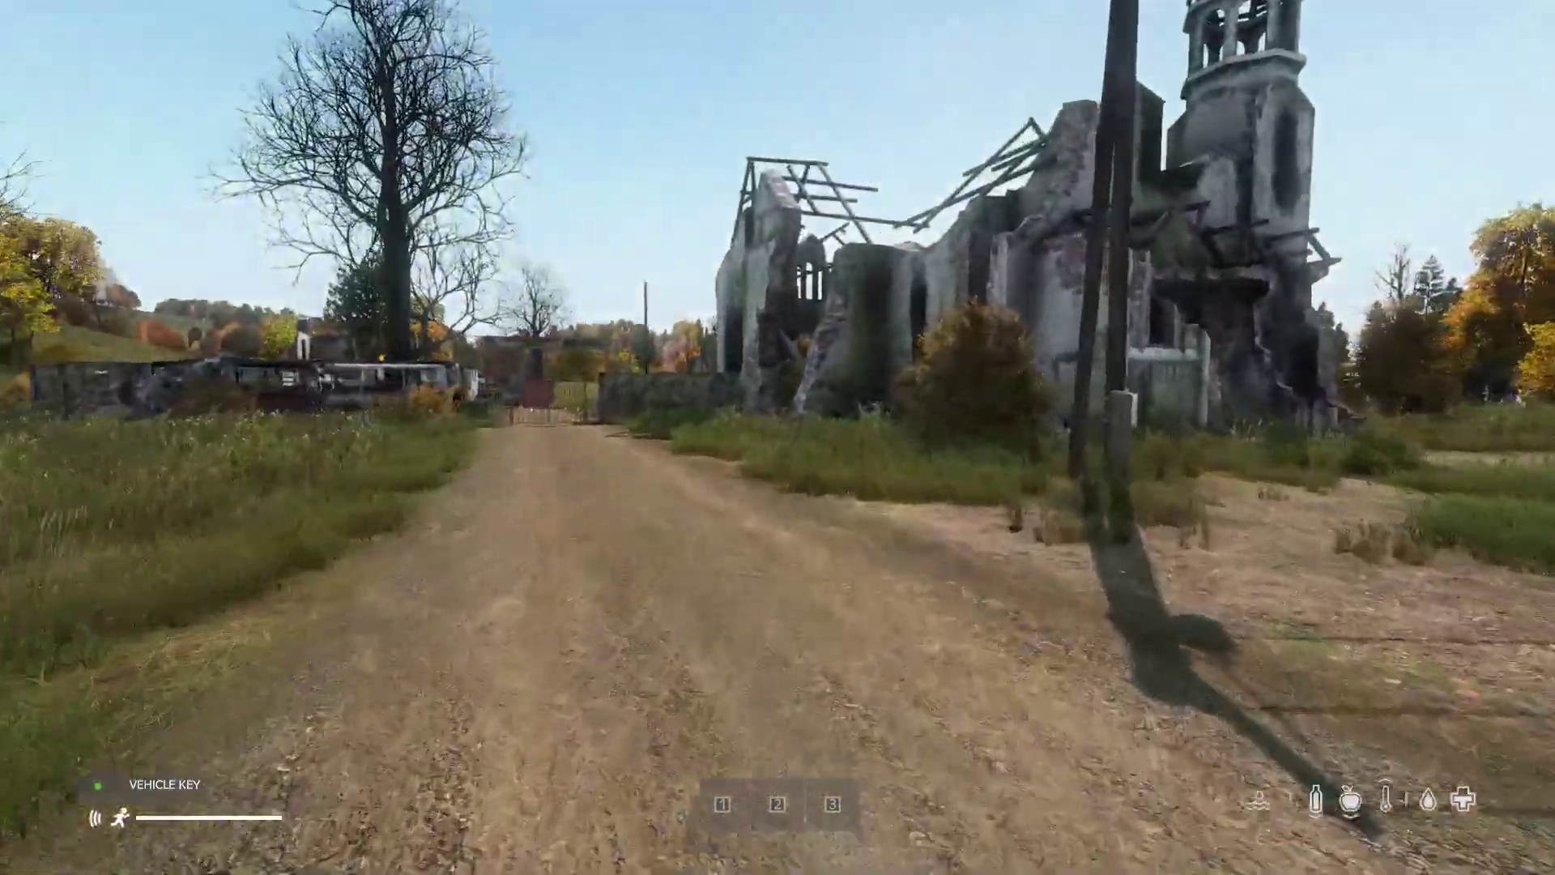
pyautogui.press('w')
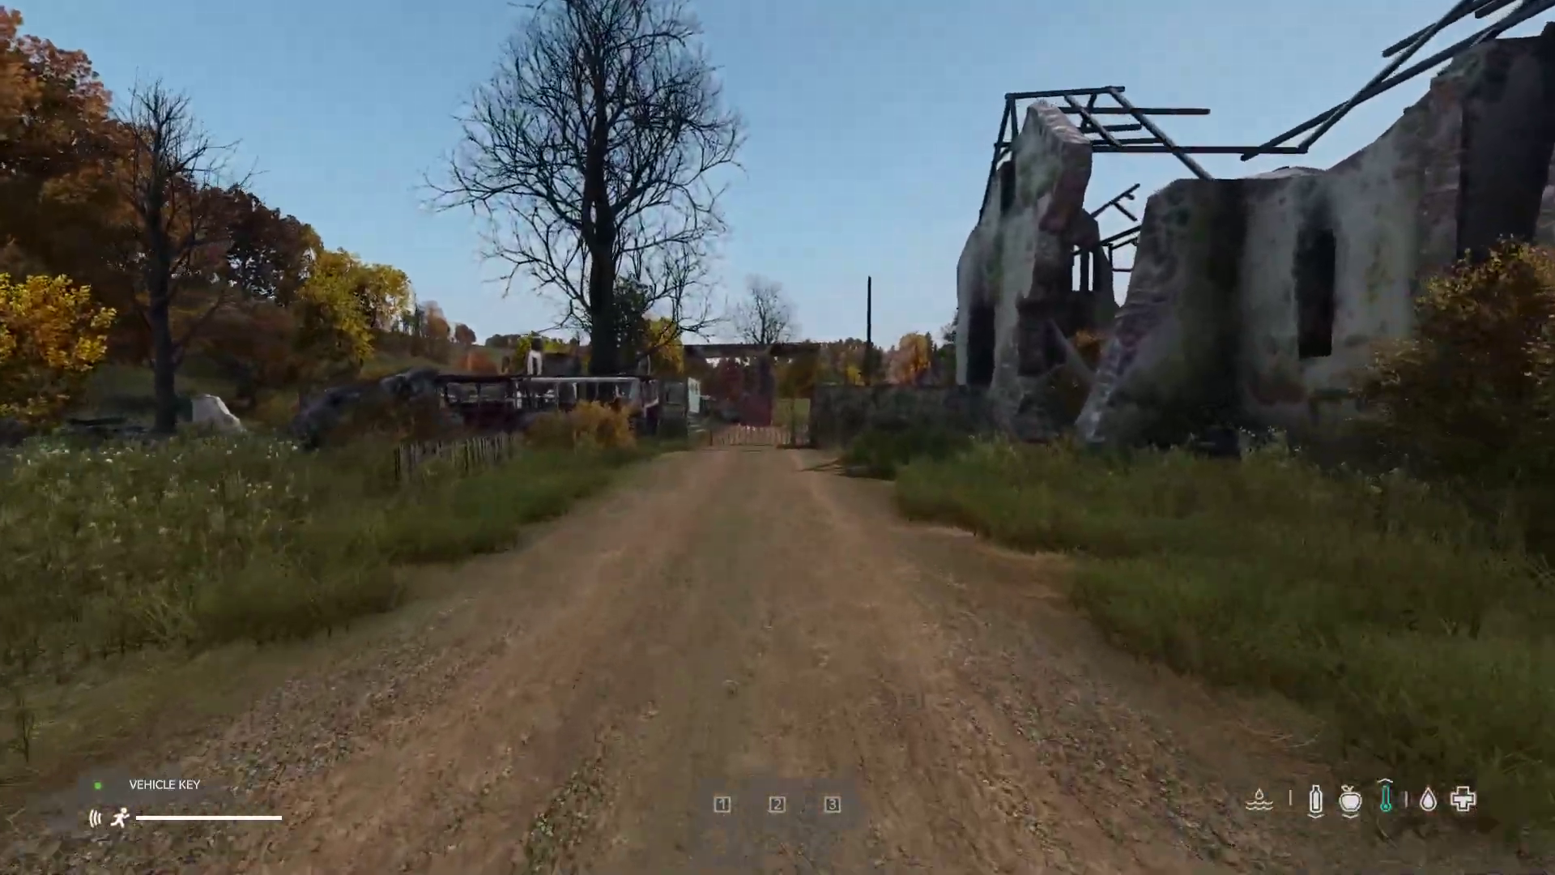
pyautogui.press('w')
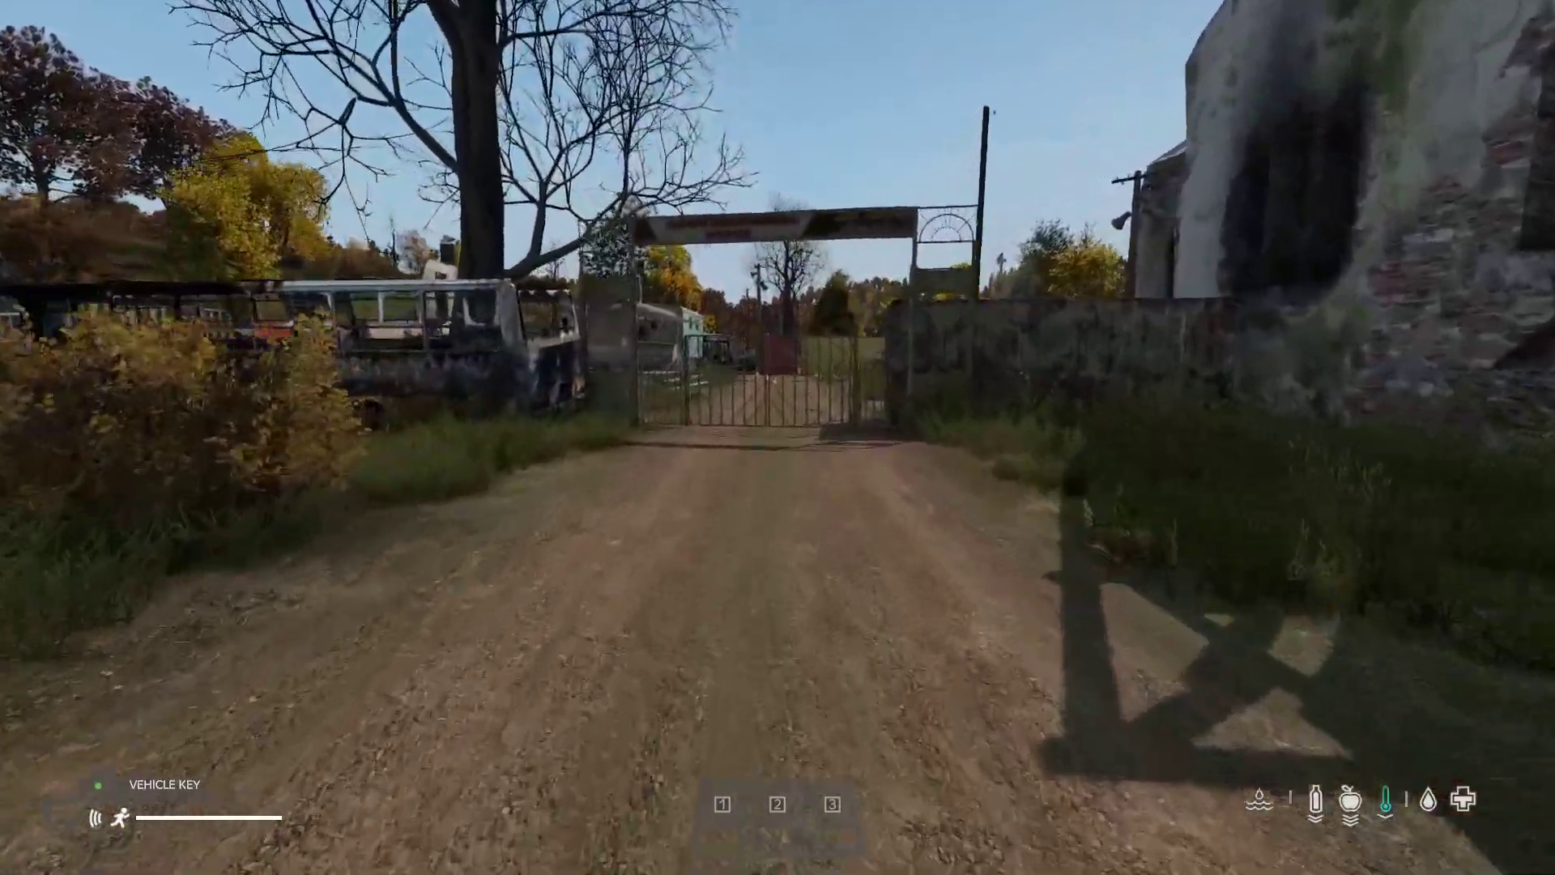
pyautogui.press('w')
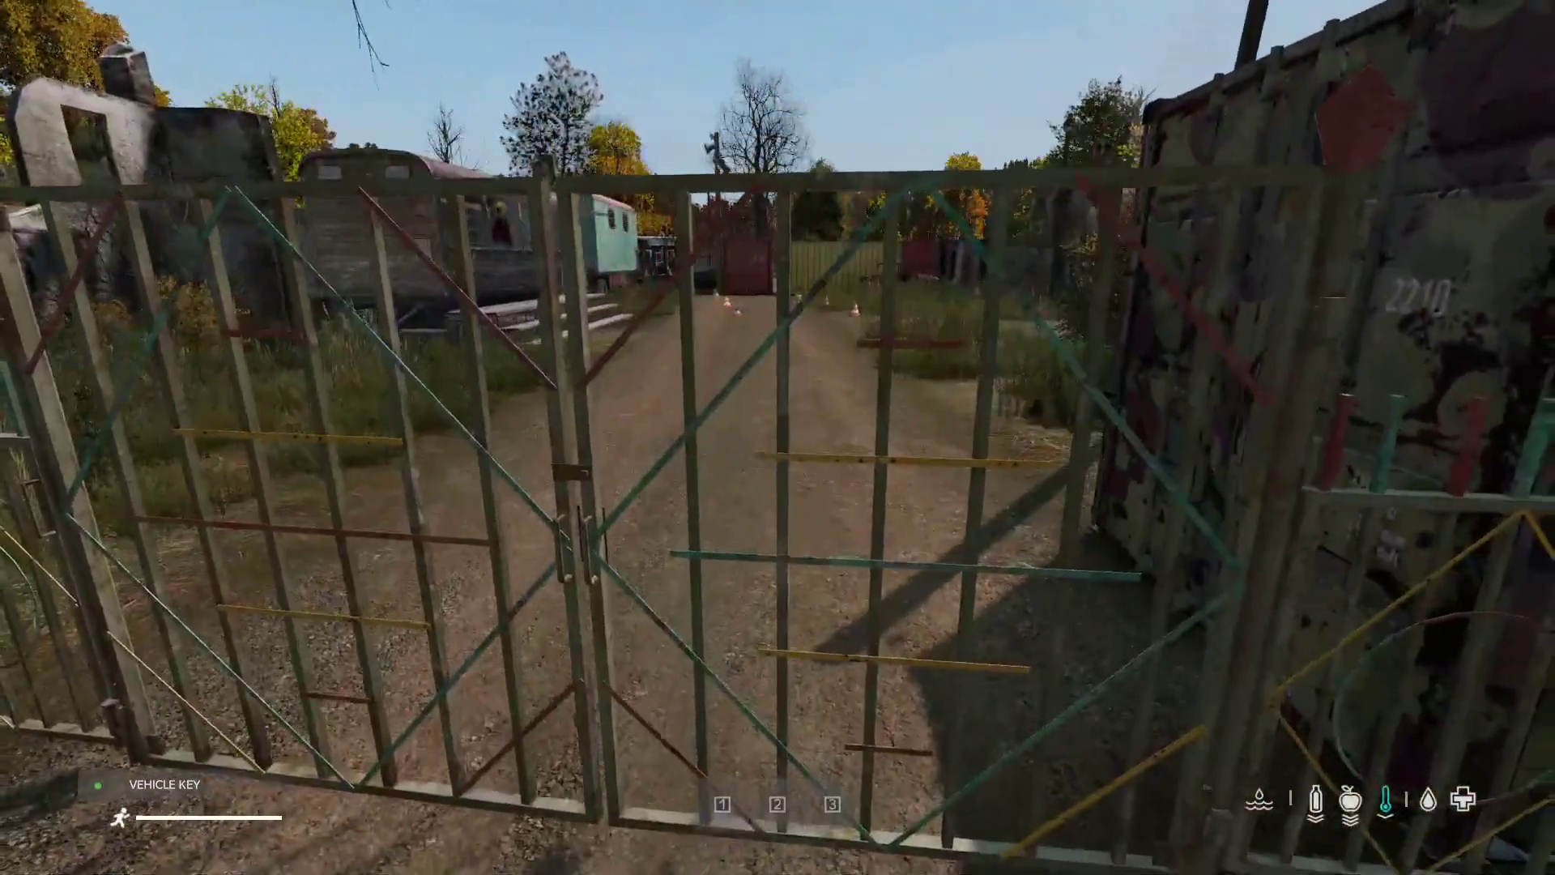
pyautogui.press('f')
pyautogui.press('w')
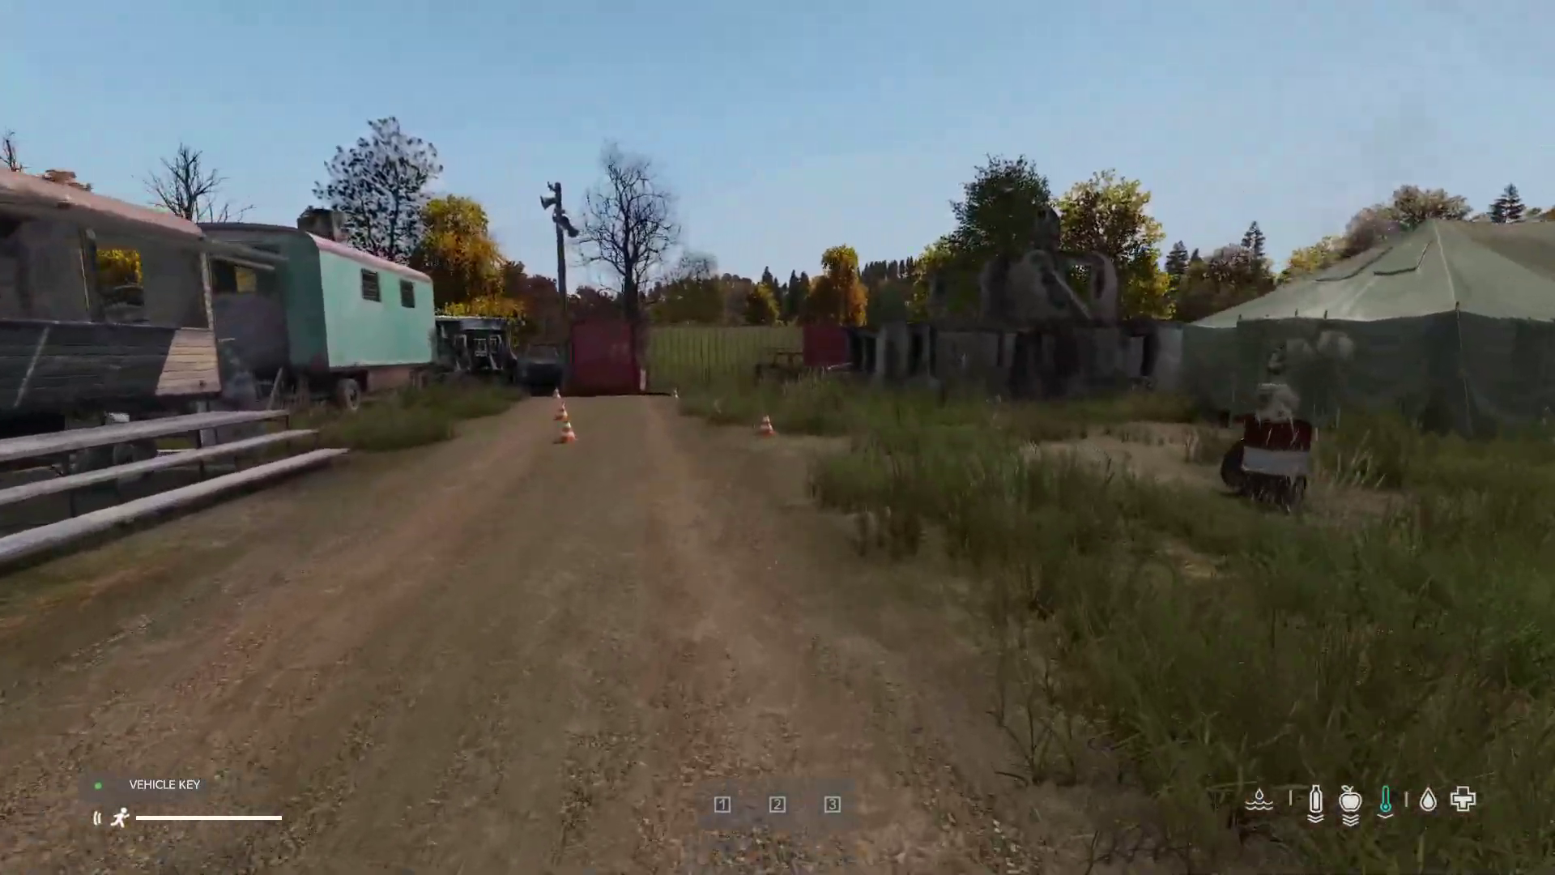
# Check the hiking pants and backpack contents in the character's inventory, and close the inventory
pyautogui.press('Tab')
pyautogui.scroll(-3, 1266, 552)
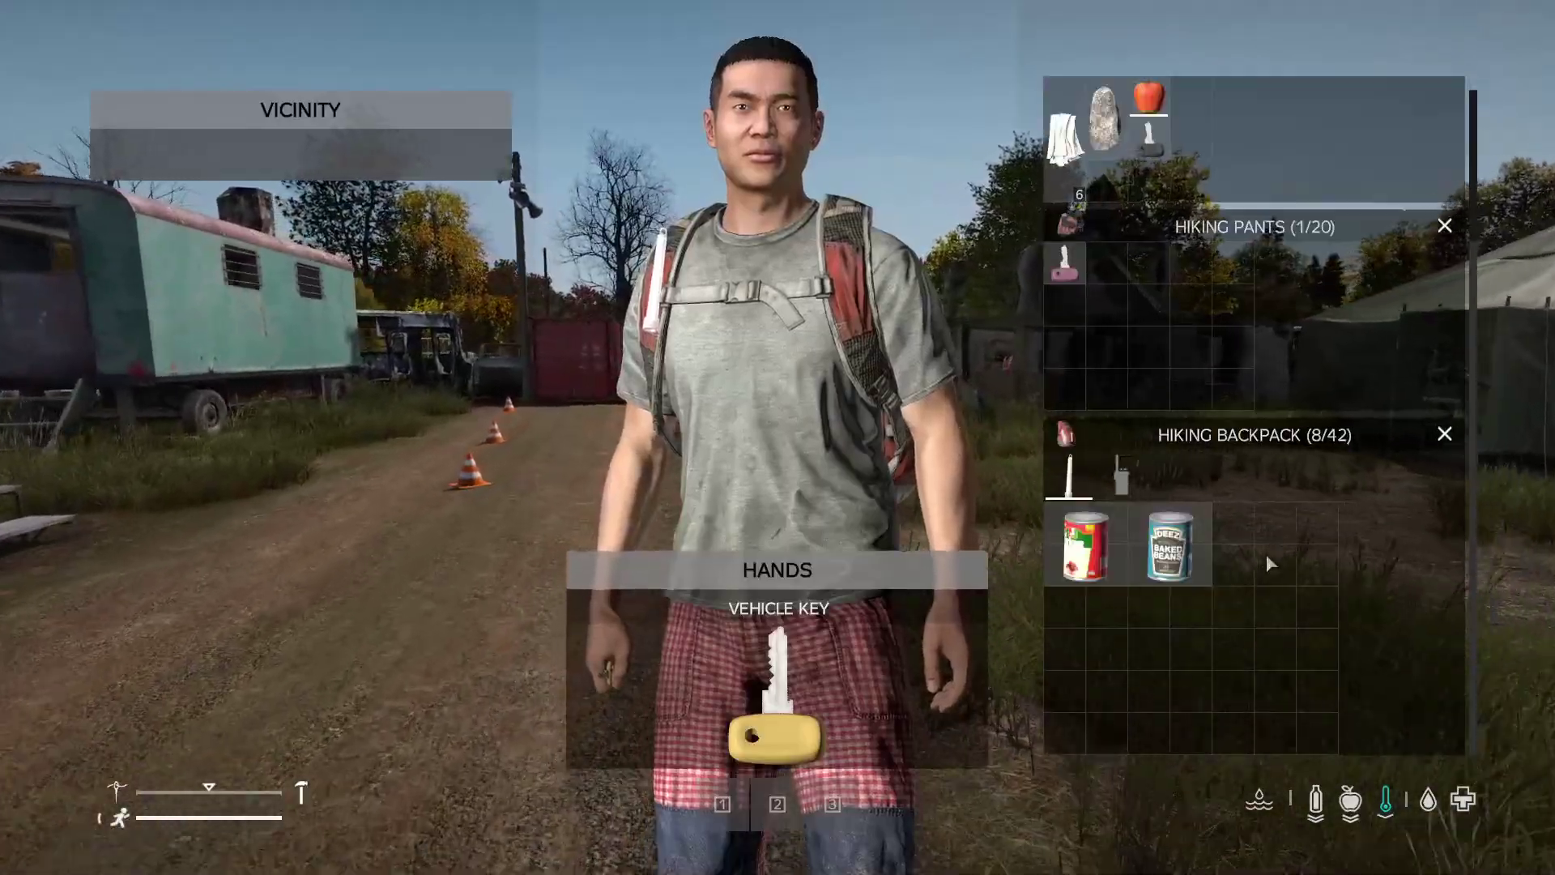
pyautogui.press('Tab')
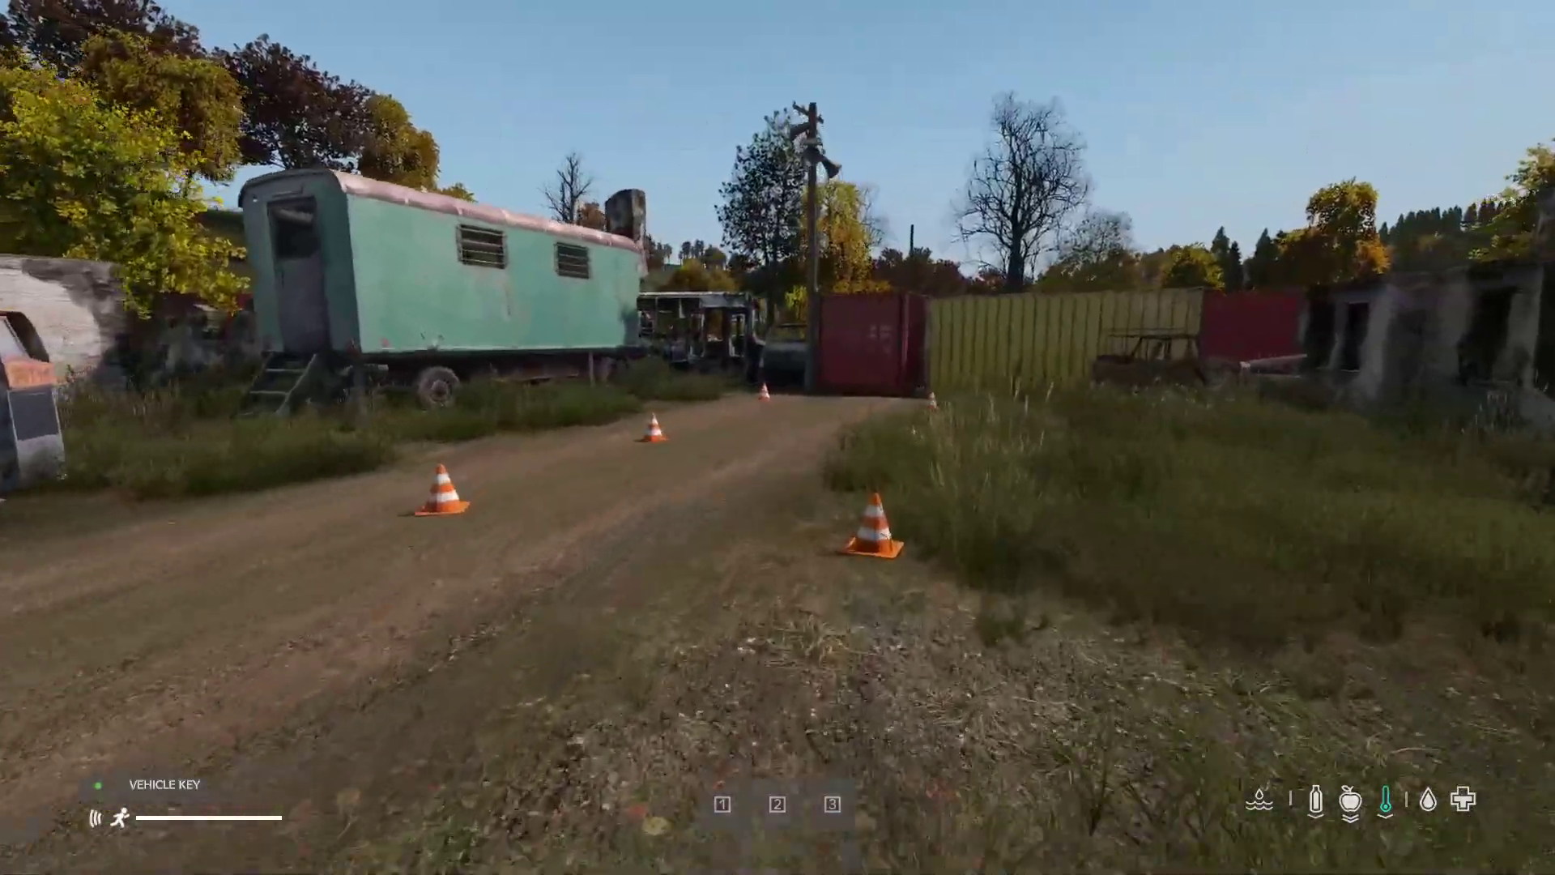
# Walk to the ATM beside the wooden trailer, withdraw 50000, and close the ATM screen
pyautogui.press('w')
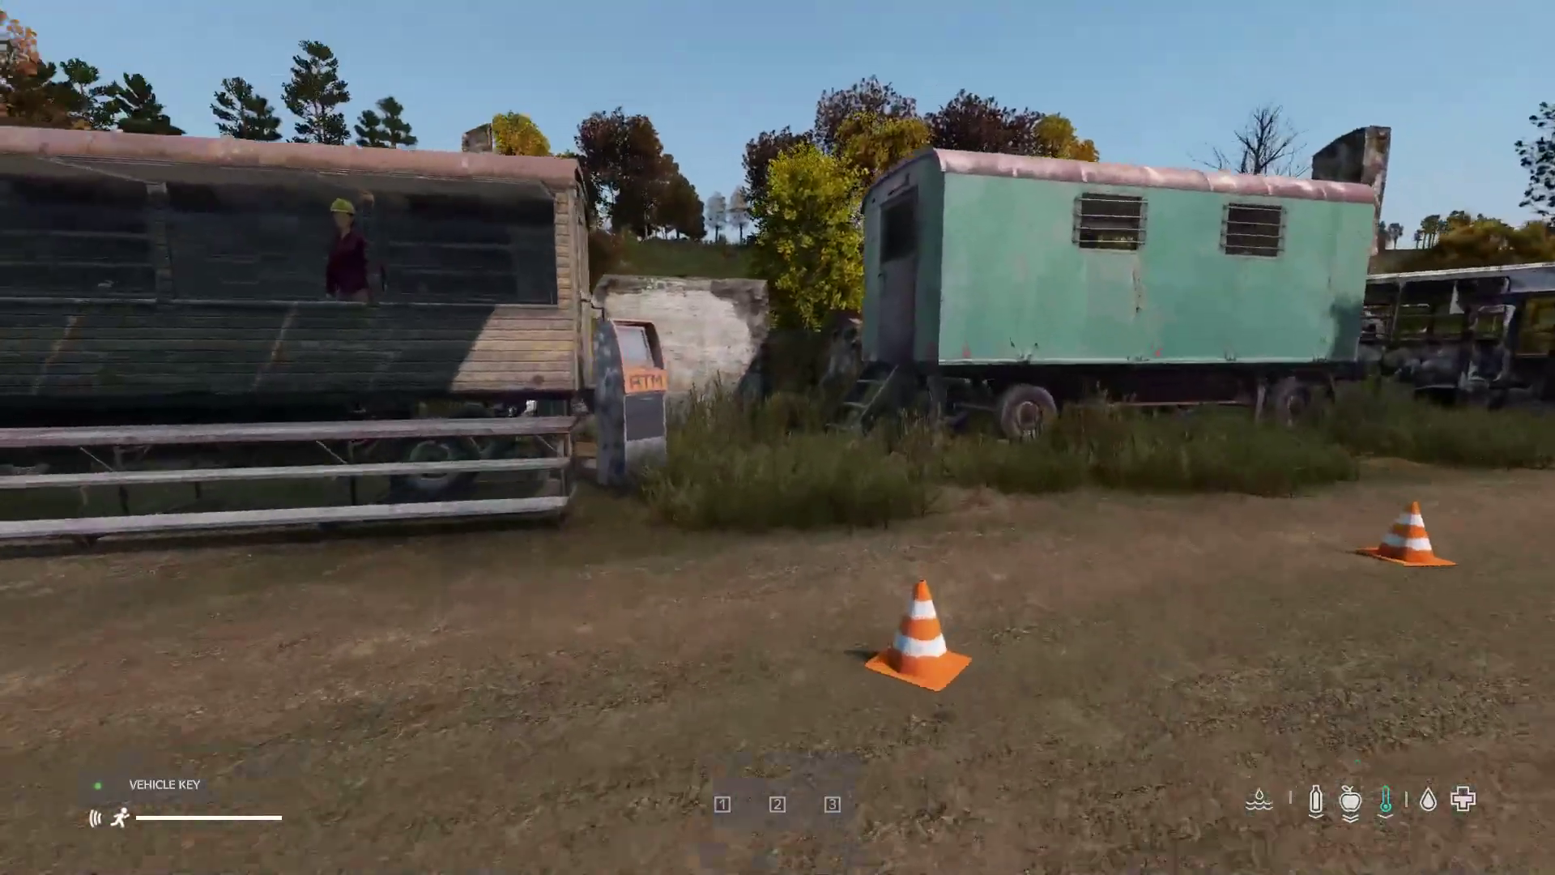
pyautogui.press('f')
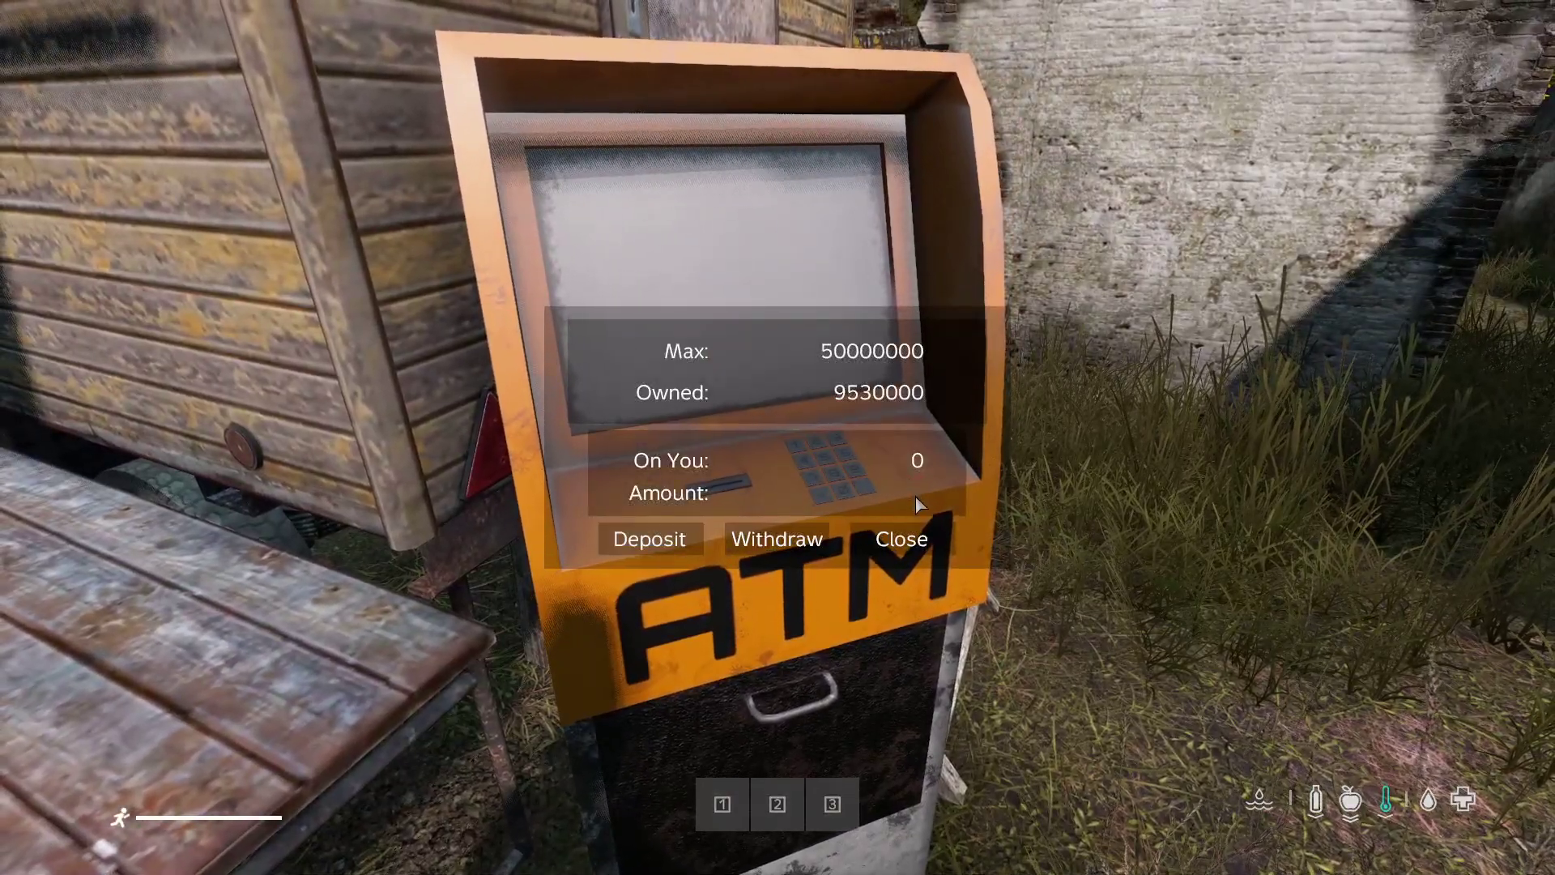
pyautogui.write('50000')
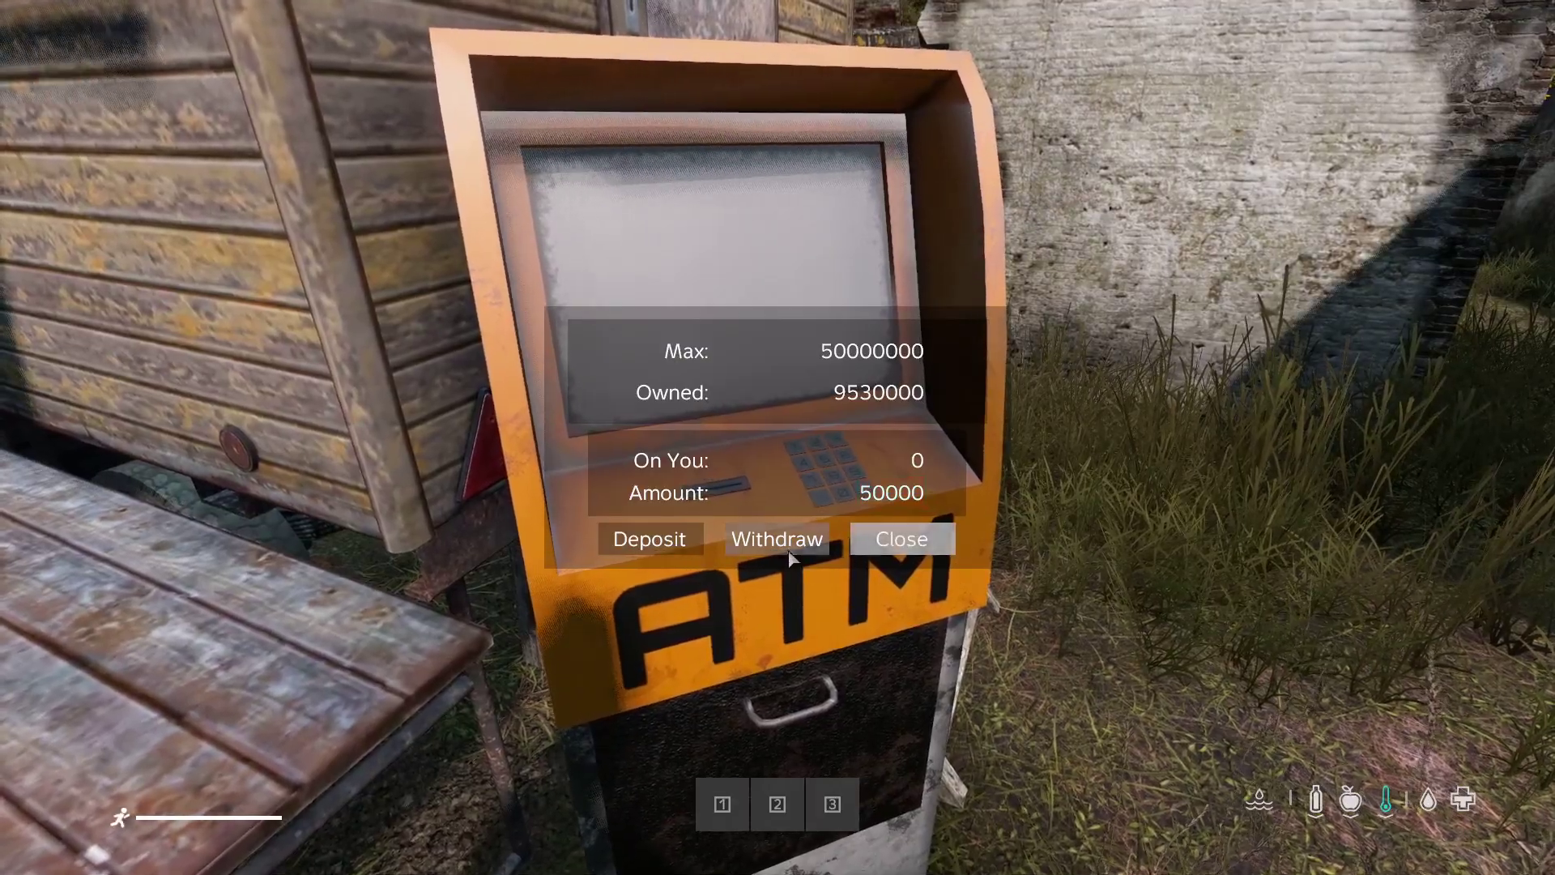
pyautogui.click(777, 540)
pyautogui.click(910, 539)
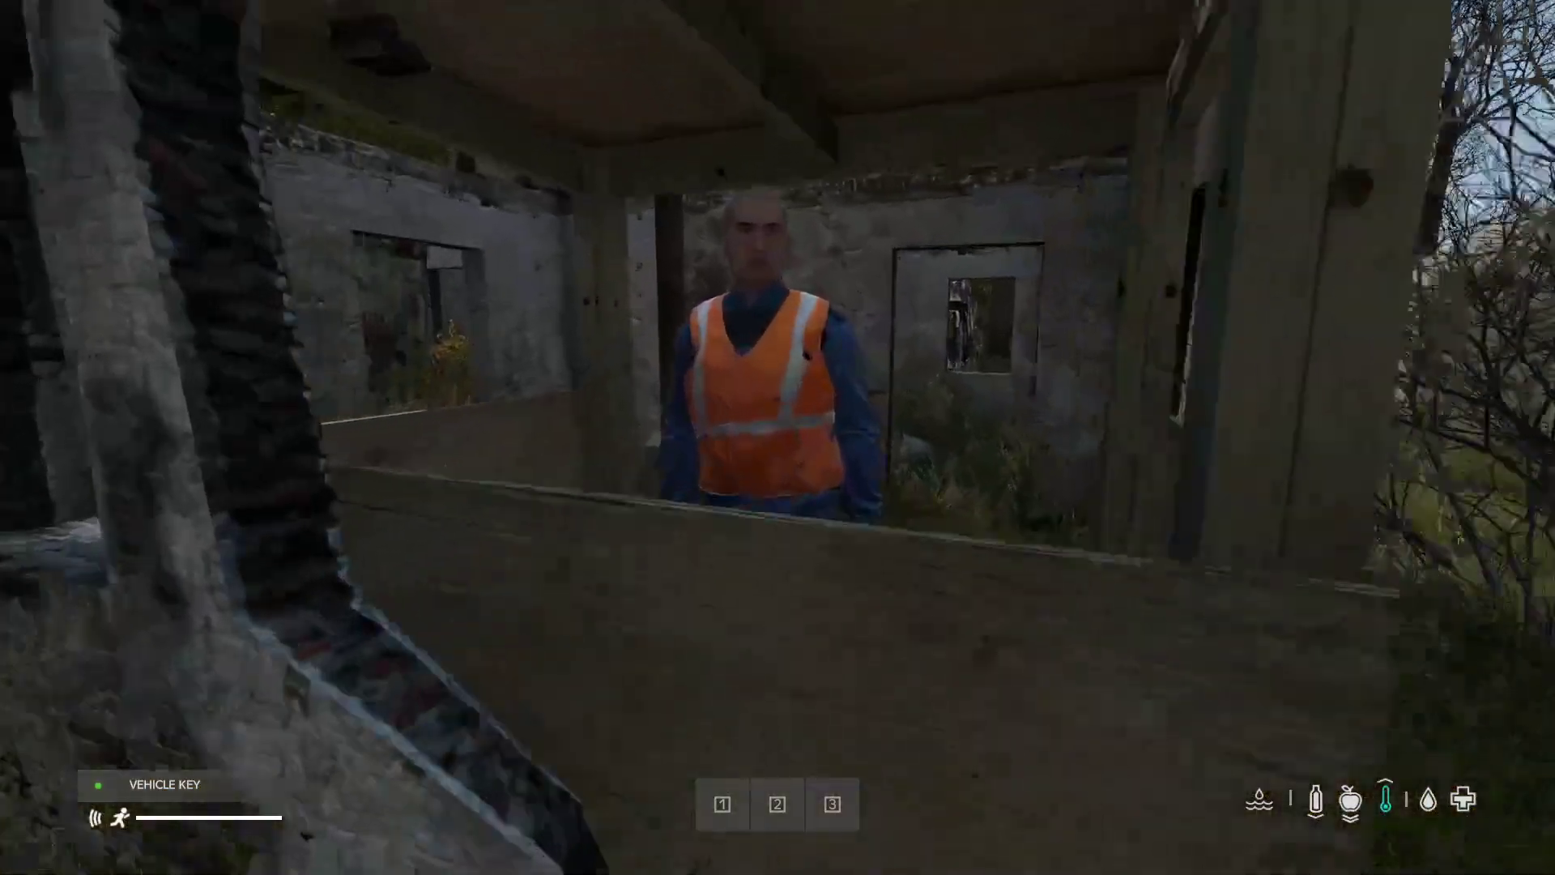
# Buy the black Olga 24 from the Vehicles Trader's dayz Vehicles category
pyautogui.press('f')
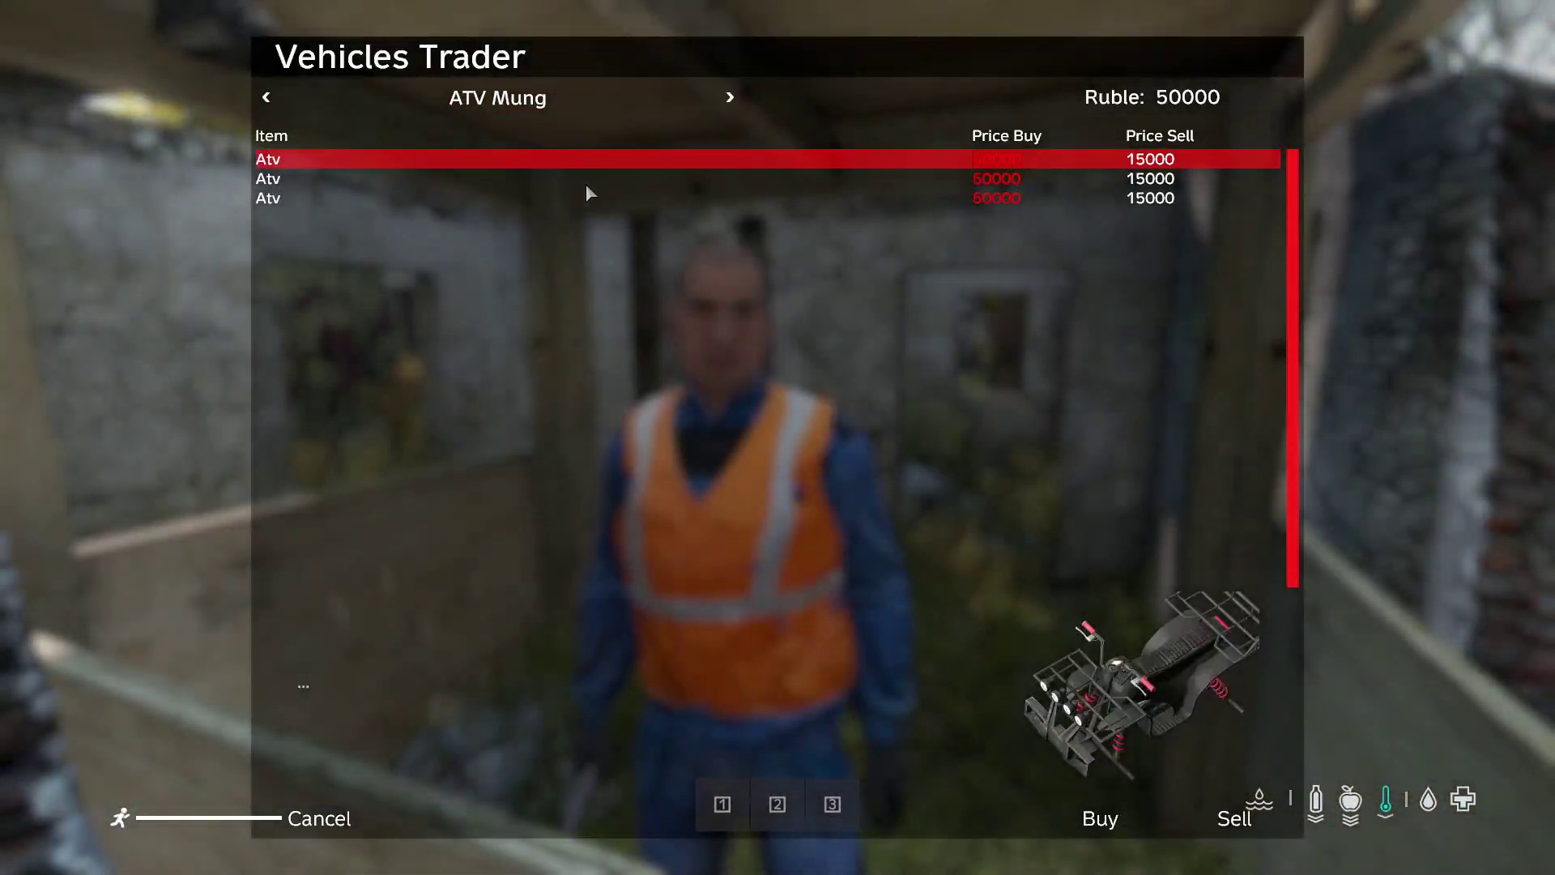
pyautogui.click(267, 99)
pyautogui.click(266, 99)
pyautogui.click(266, 99)
pyautogui.click(266, 99)
pyautogui.click(267, 99)
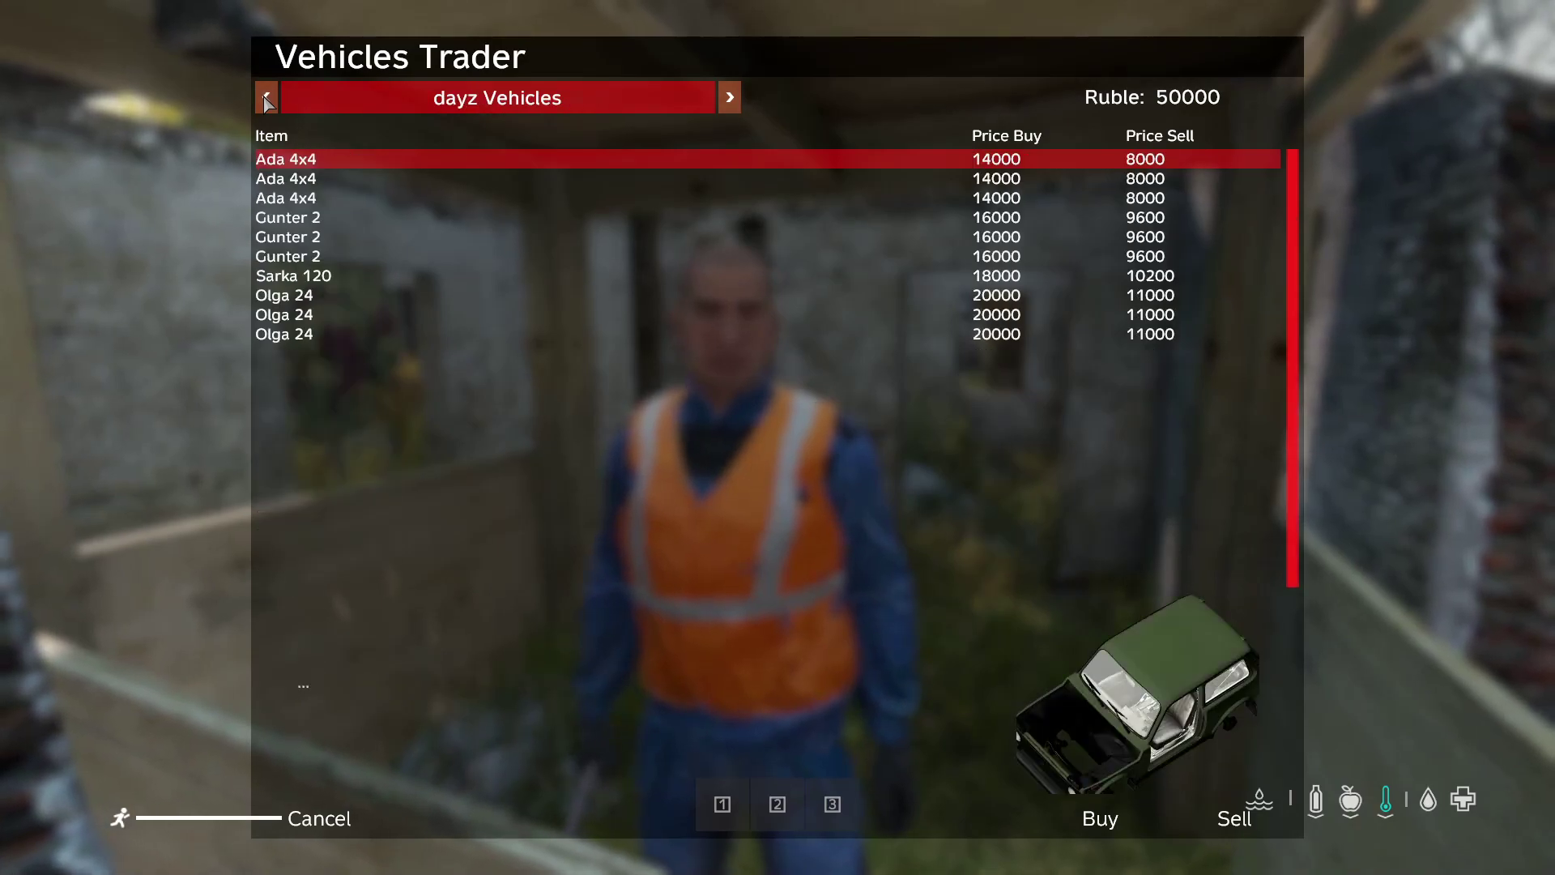
pyautogui.click(295, 297)
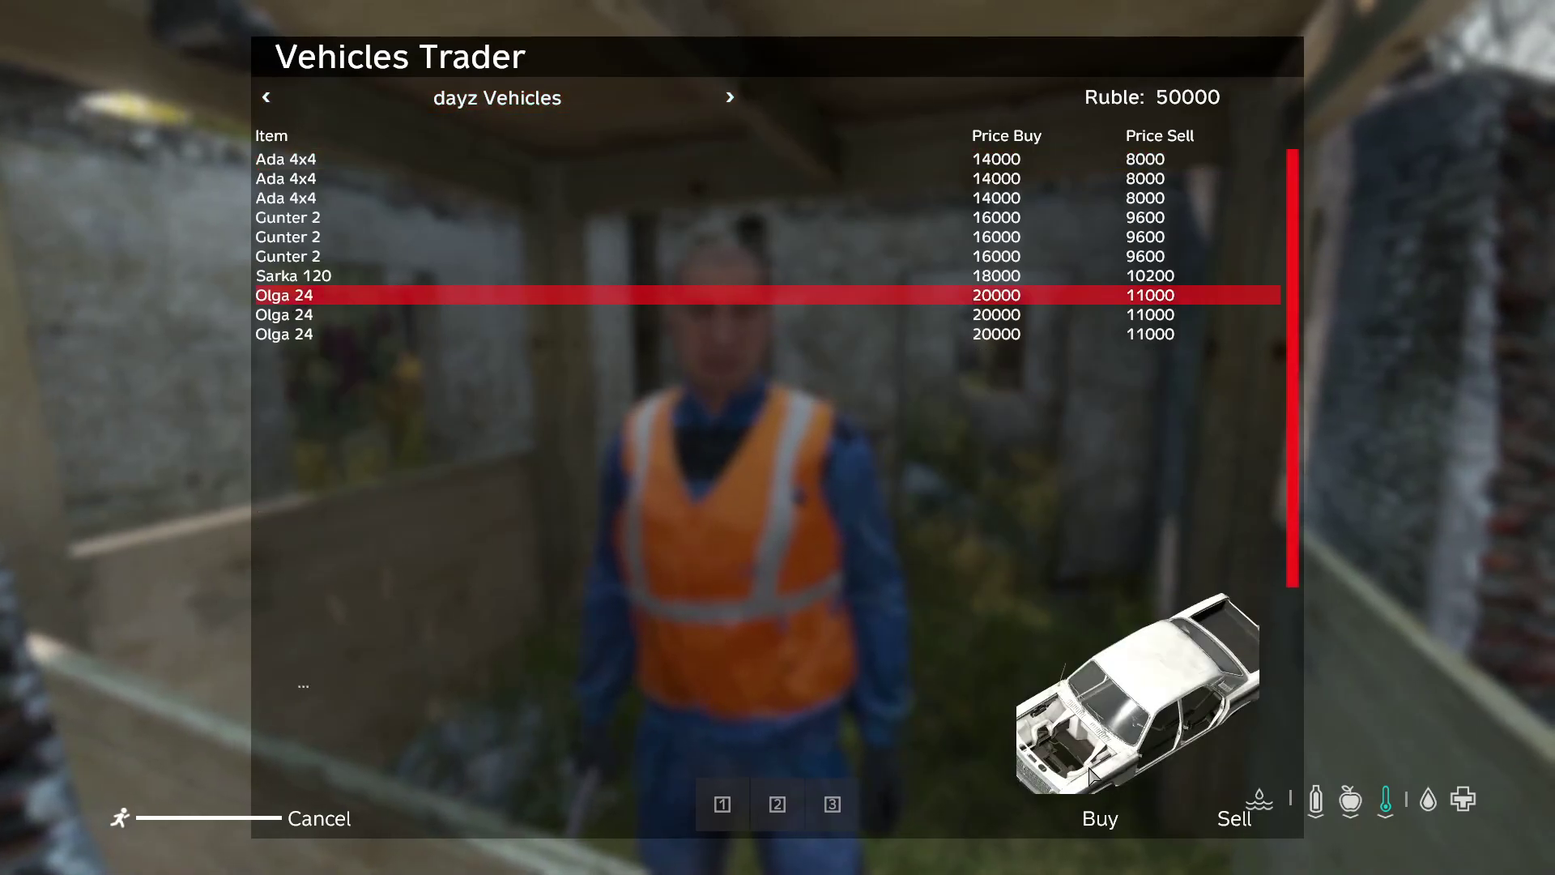
pyautogui.click(375, 334)
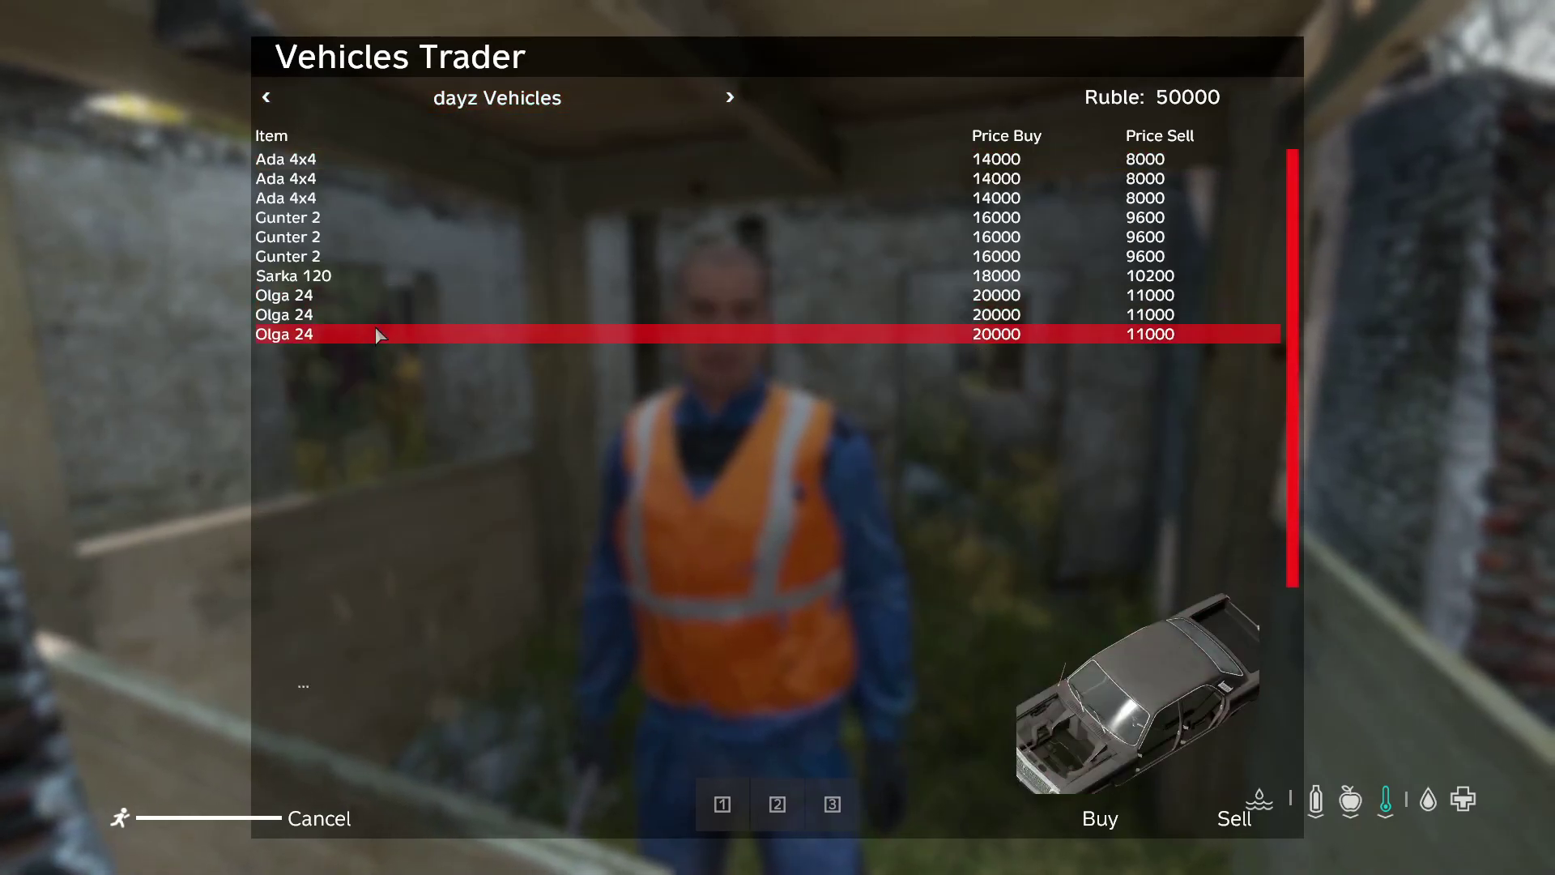
pyautogui.click(1116, 821)
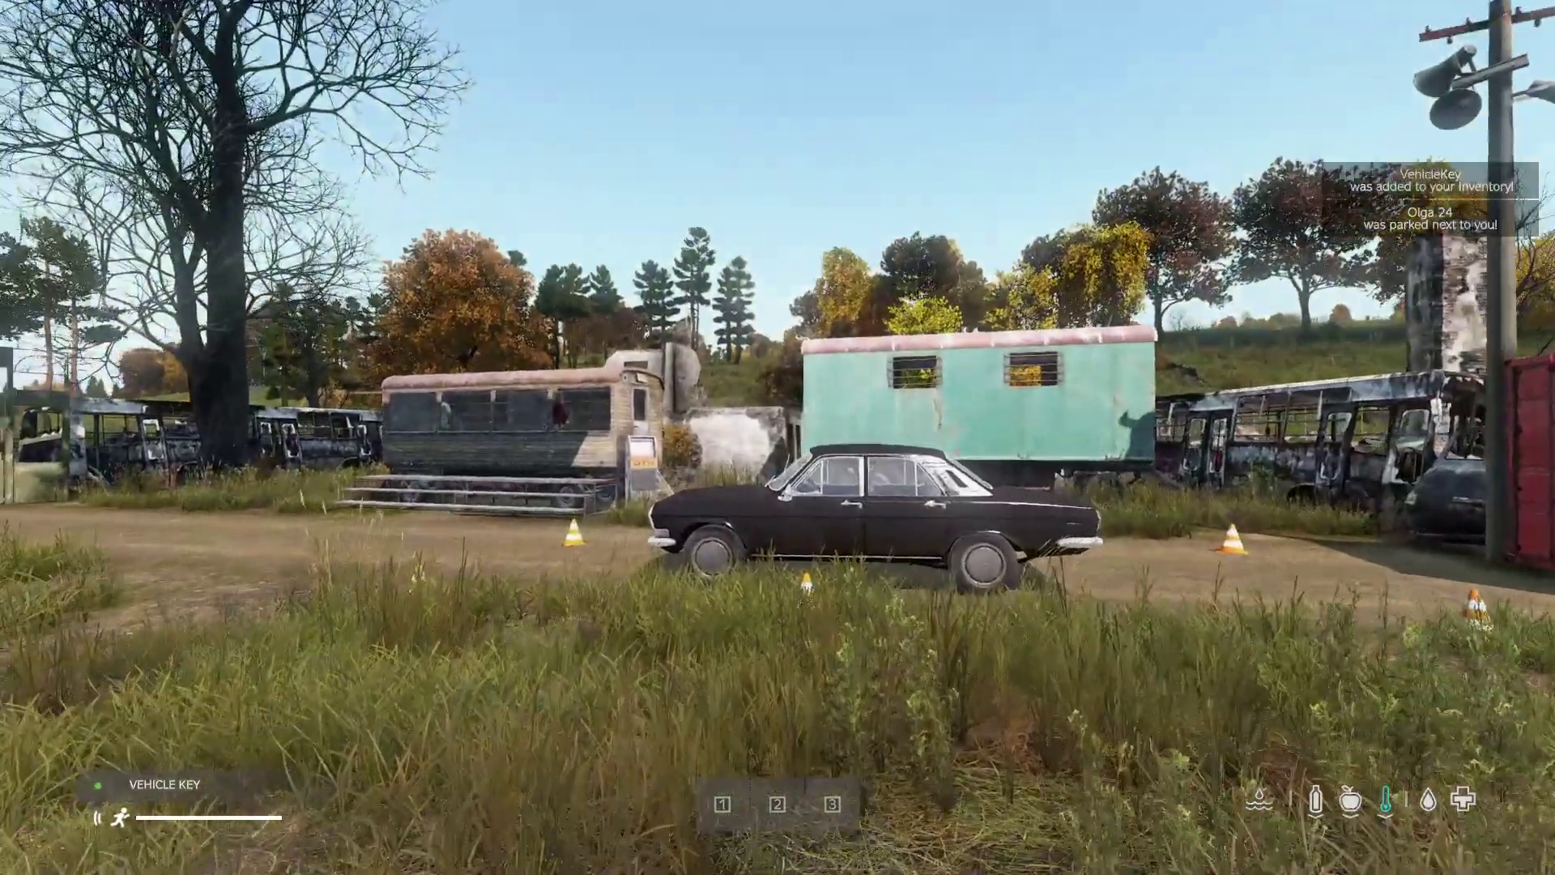
# Put the new vehicle key from the inventory into the character's hands and unlock the black Olga 24
pyautogui.press('Tab')
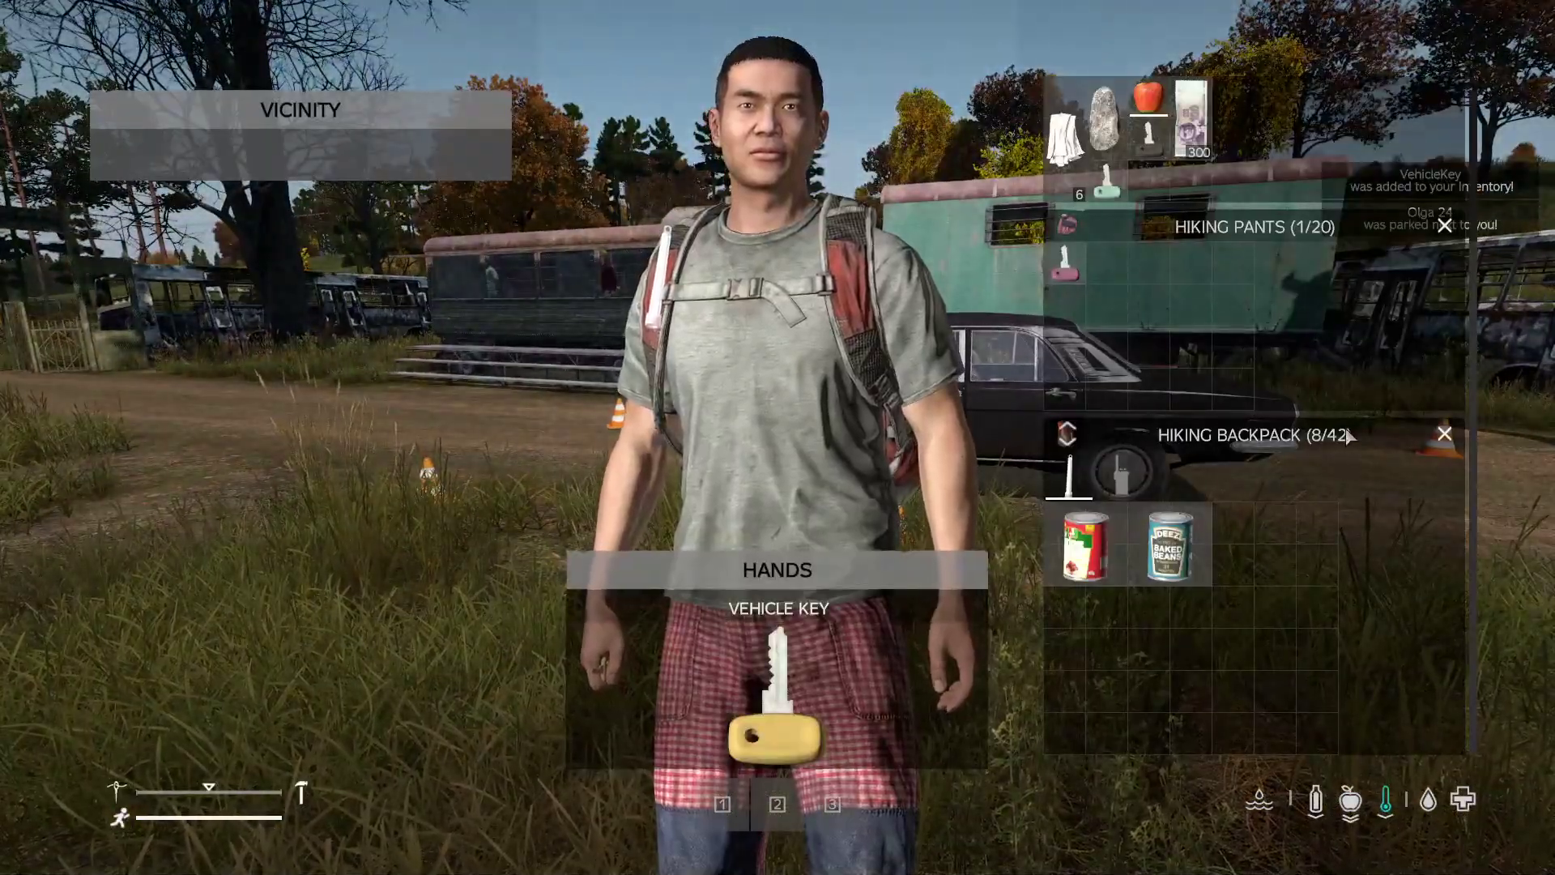
pyautogui.moveTo(1106, 376); pyautogui.dragTo(915, 688)
pyautogui.press('Tab')
pyautogui.press('w')
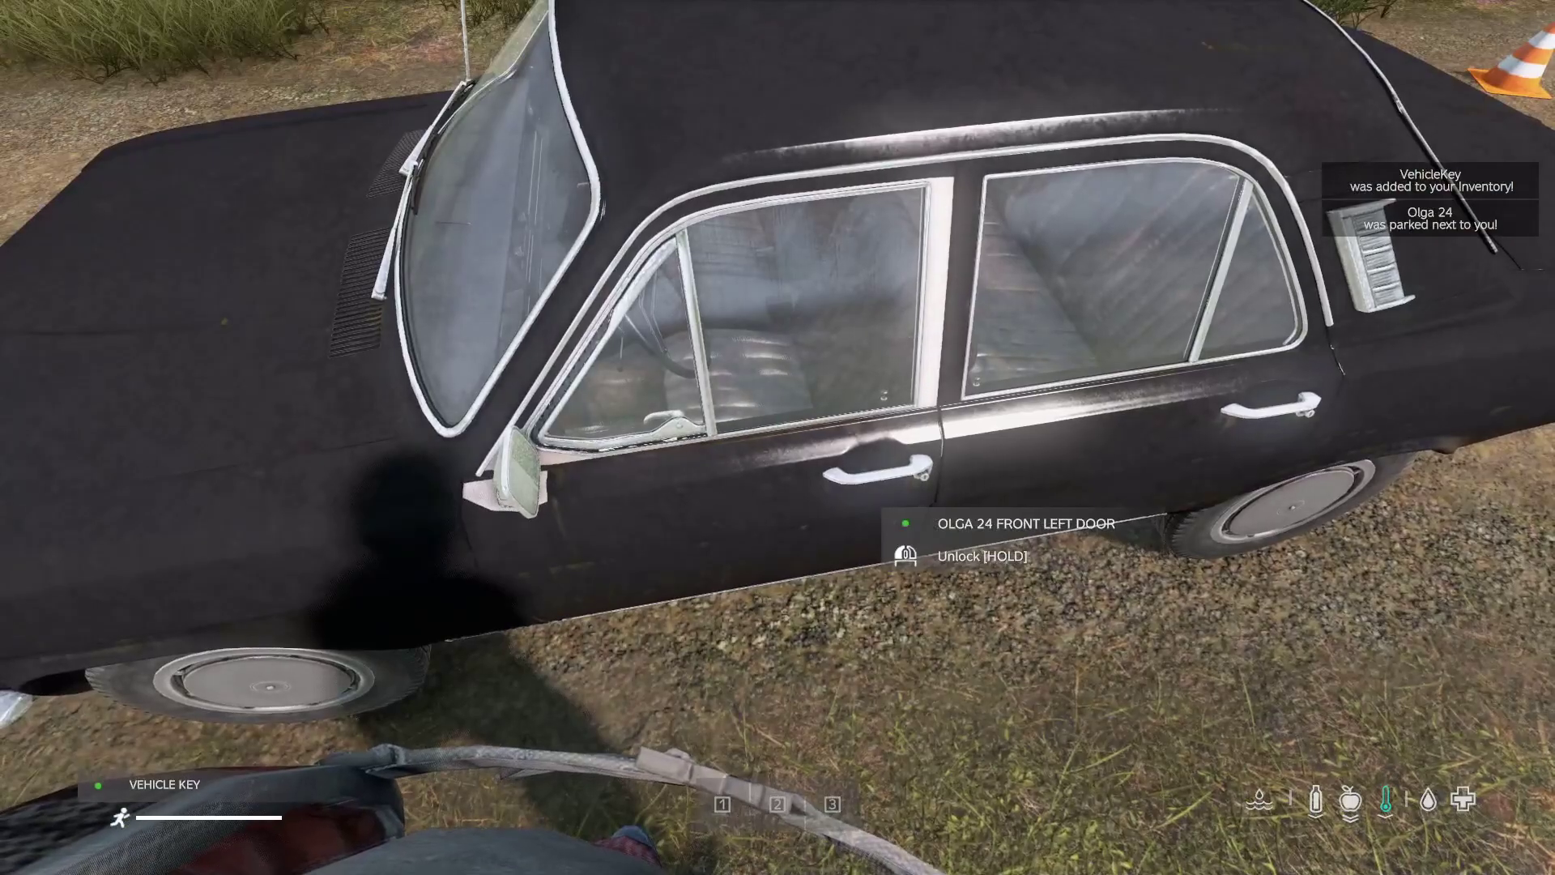
pyautogui.click(777, 438)
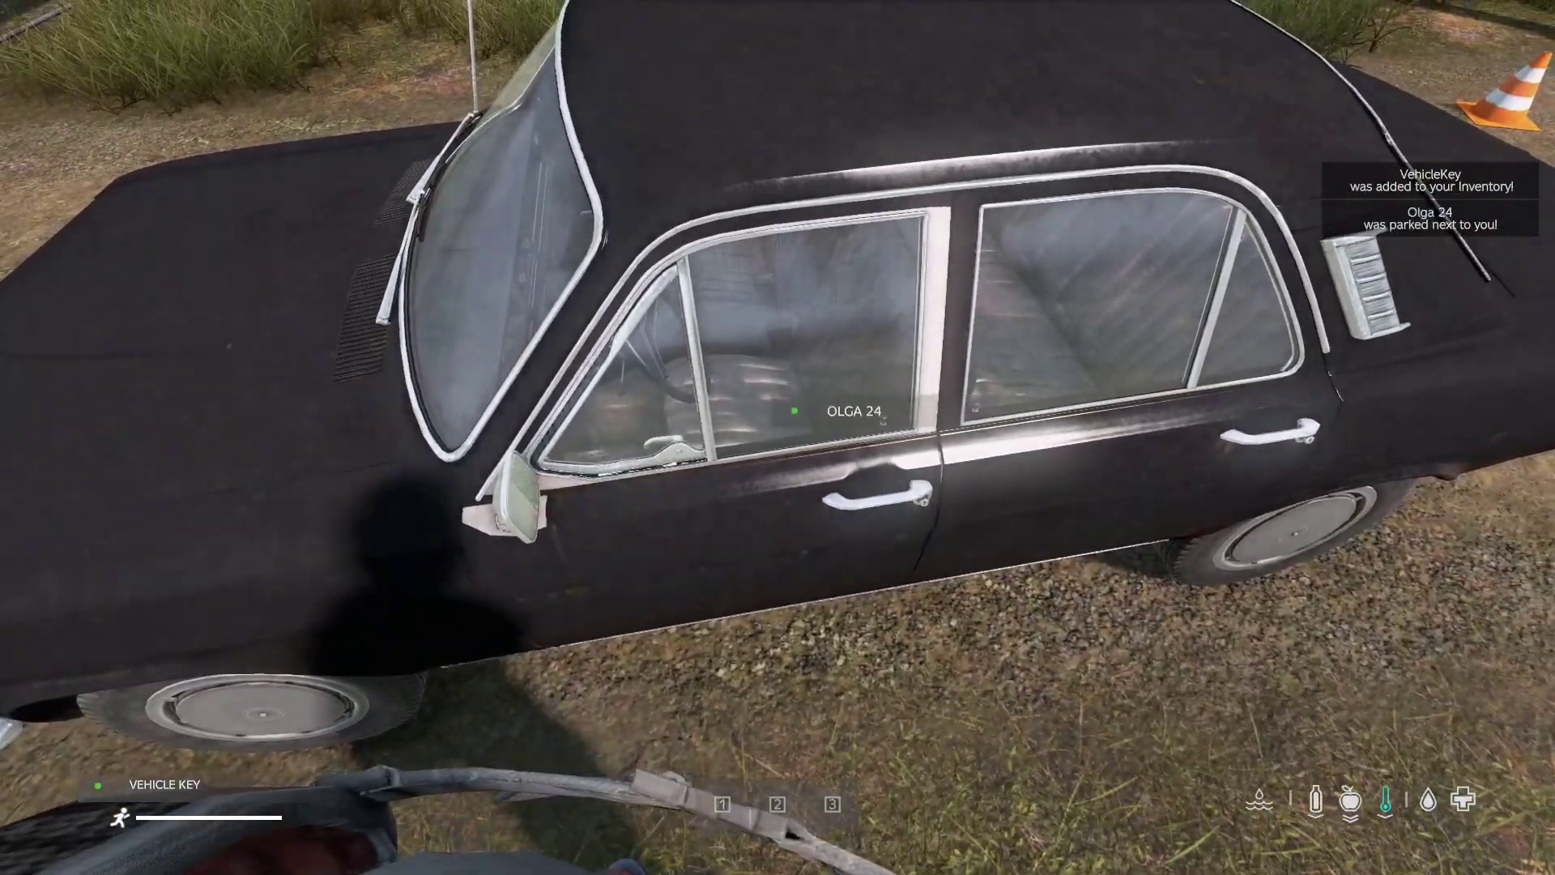
# Get into the Olga's driver seat, start the engine with the door closed, and switch to the third-person view
pyautogui.press('f')
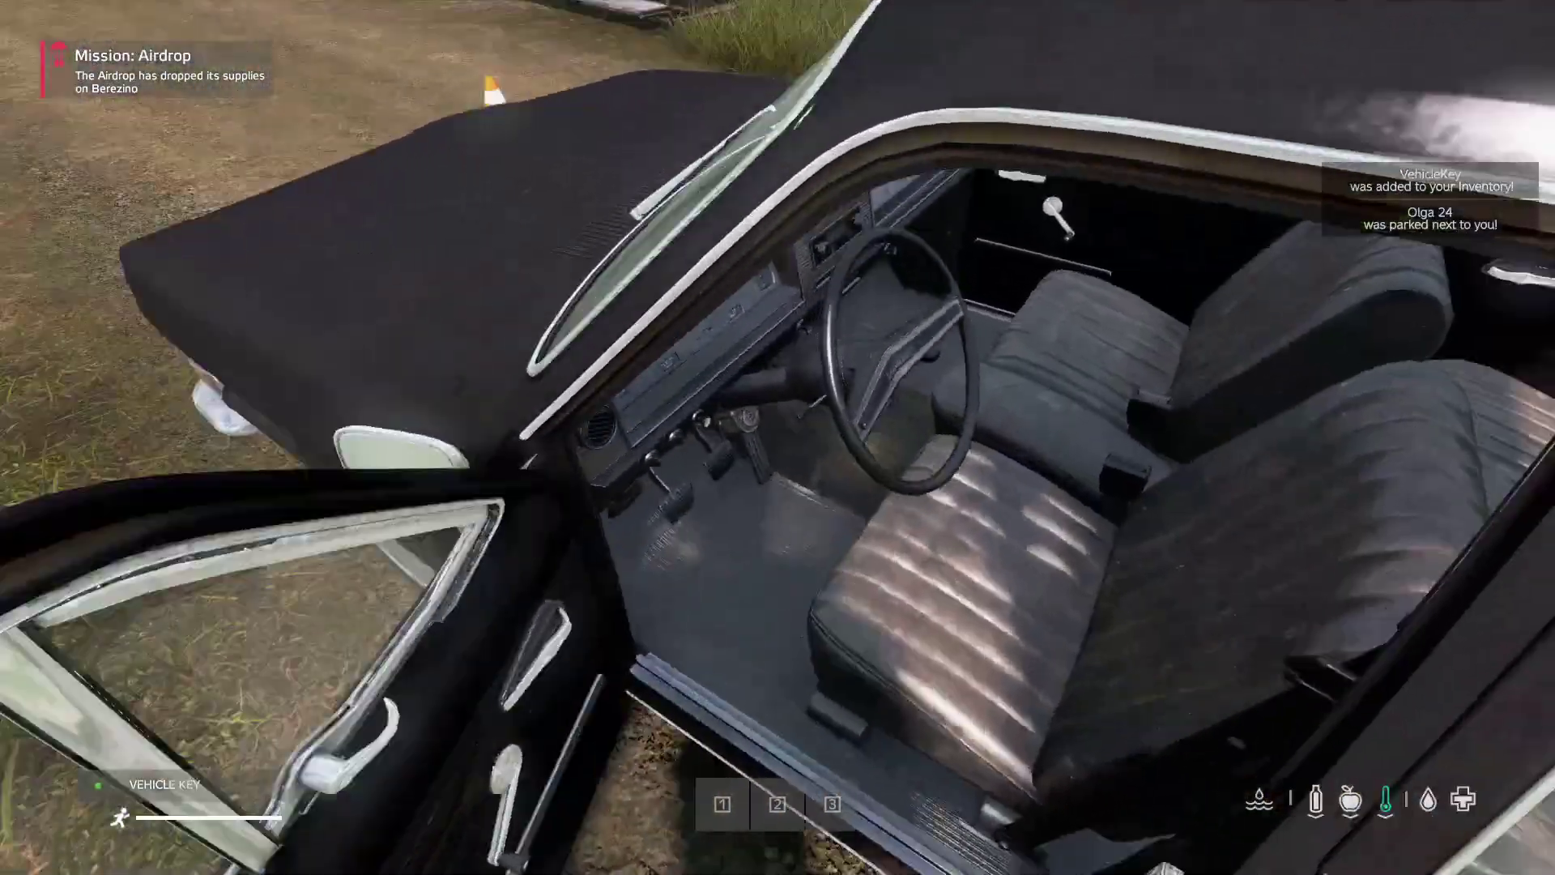
pyautogui.press('f')
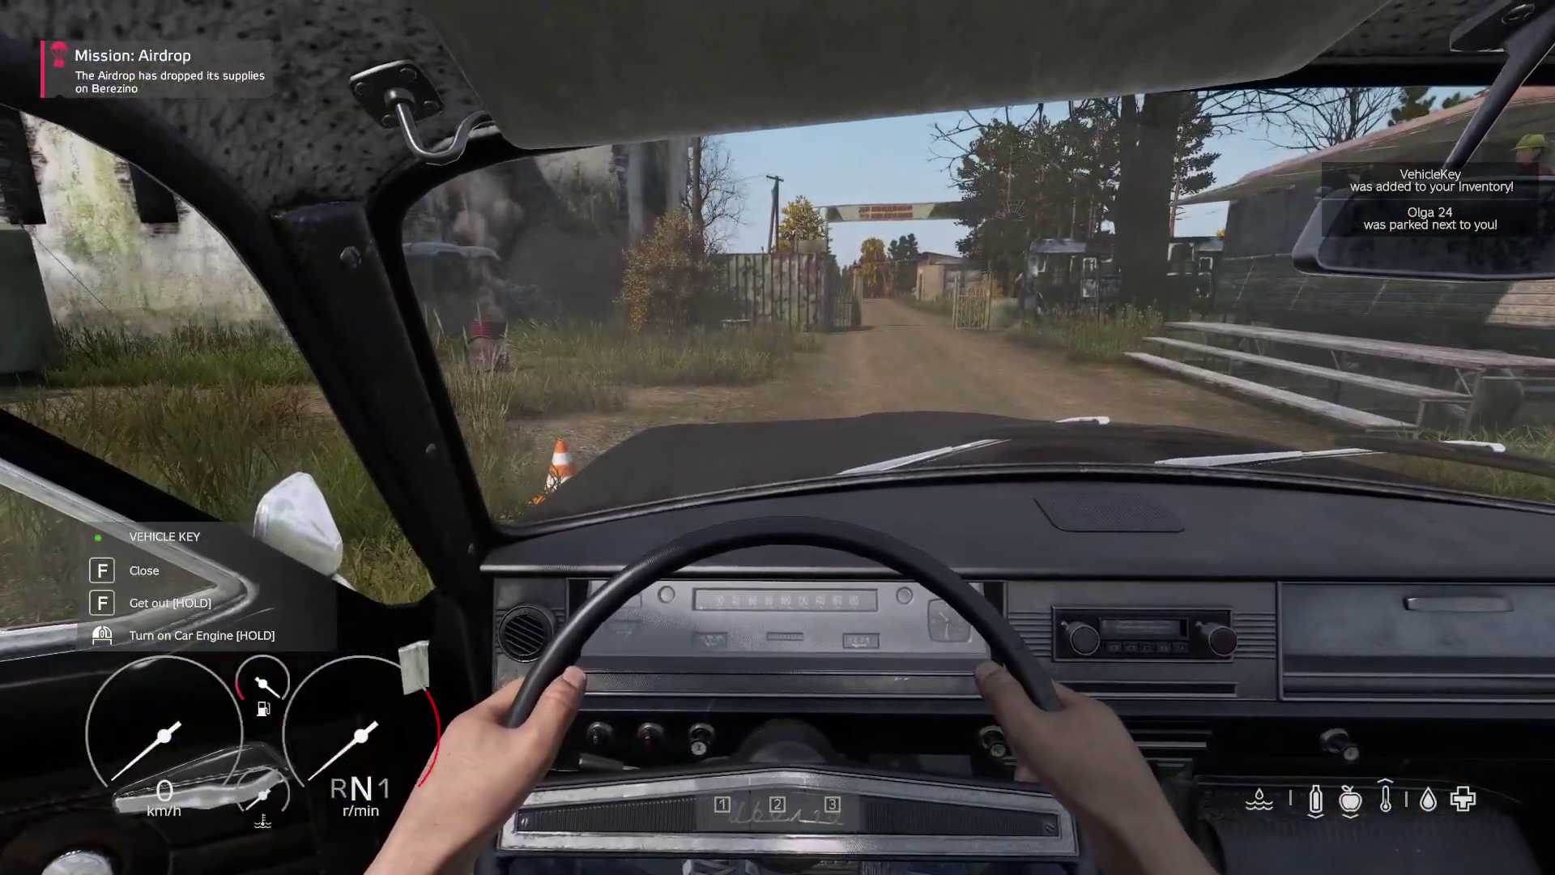
pyautogui.click(778, 438)
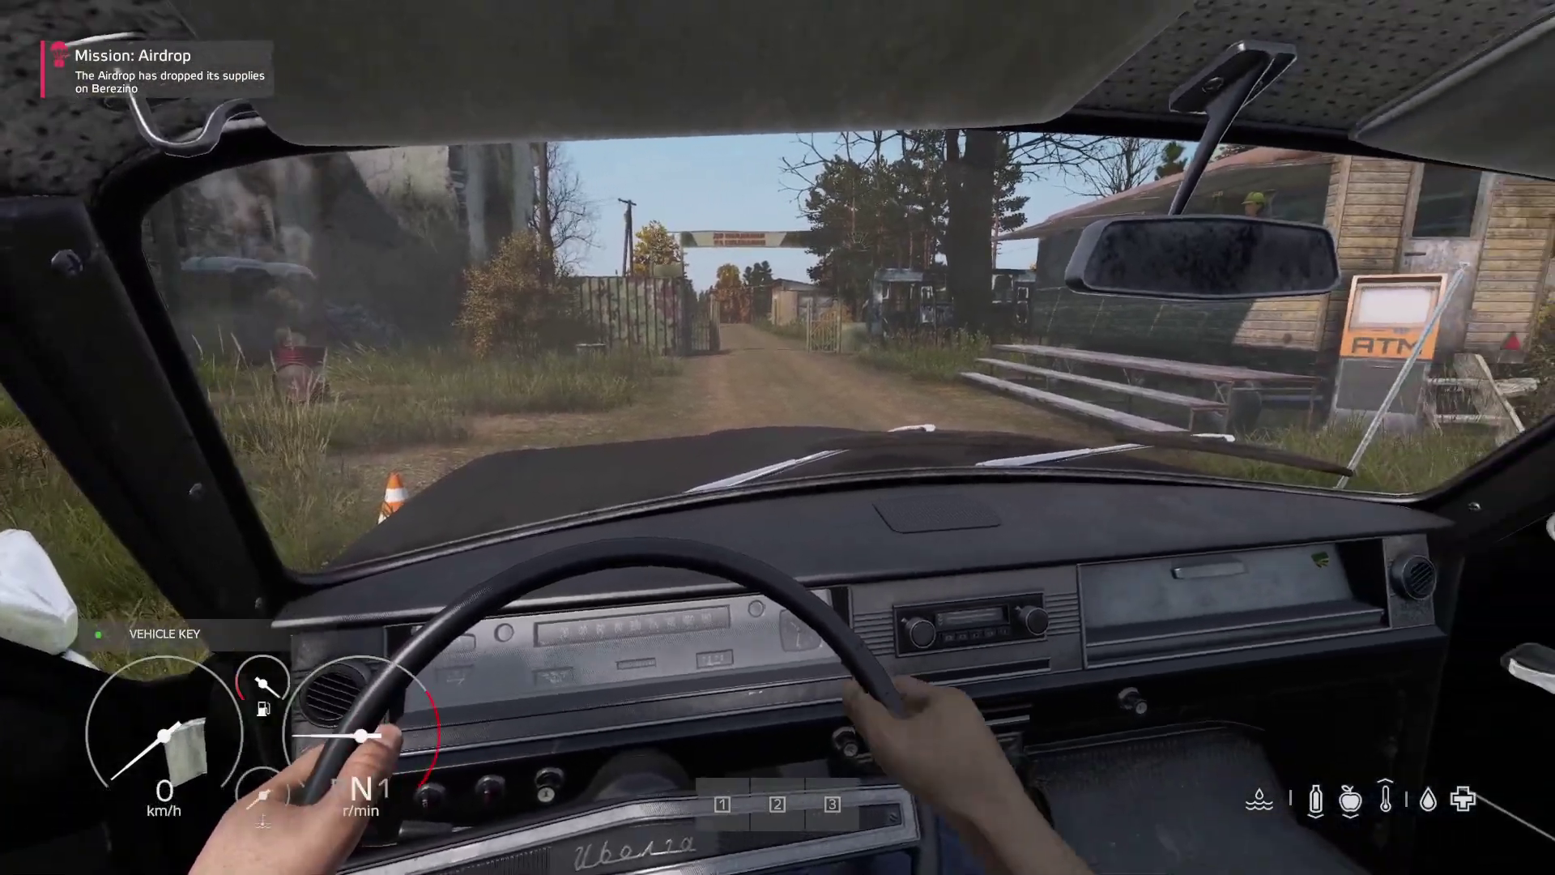
pyautogui.press('f')
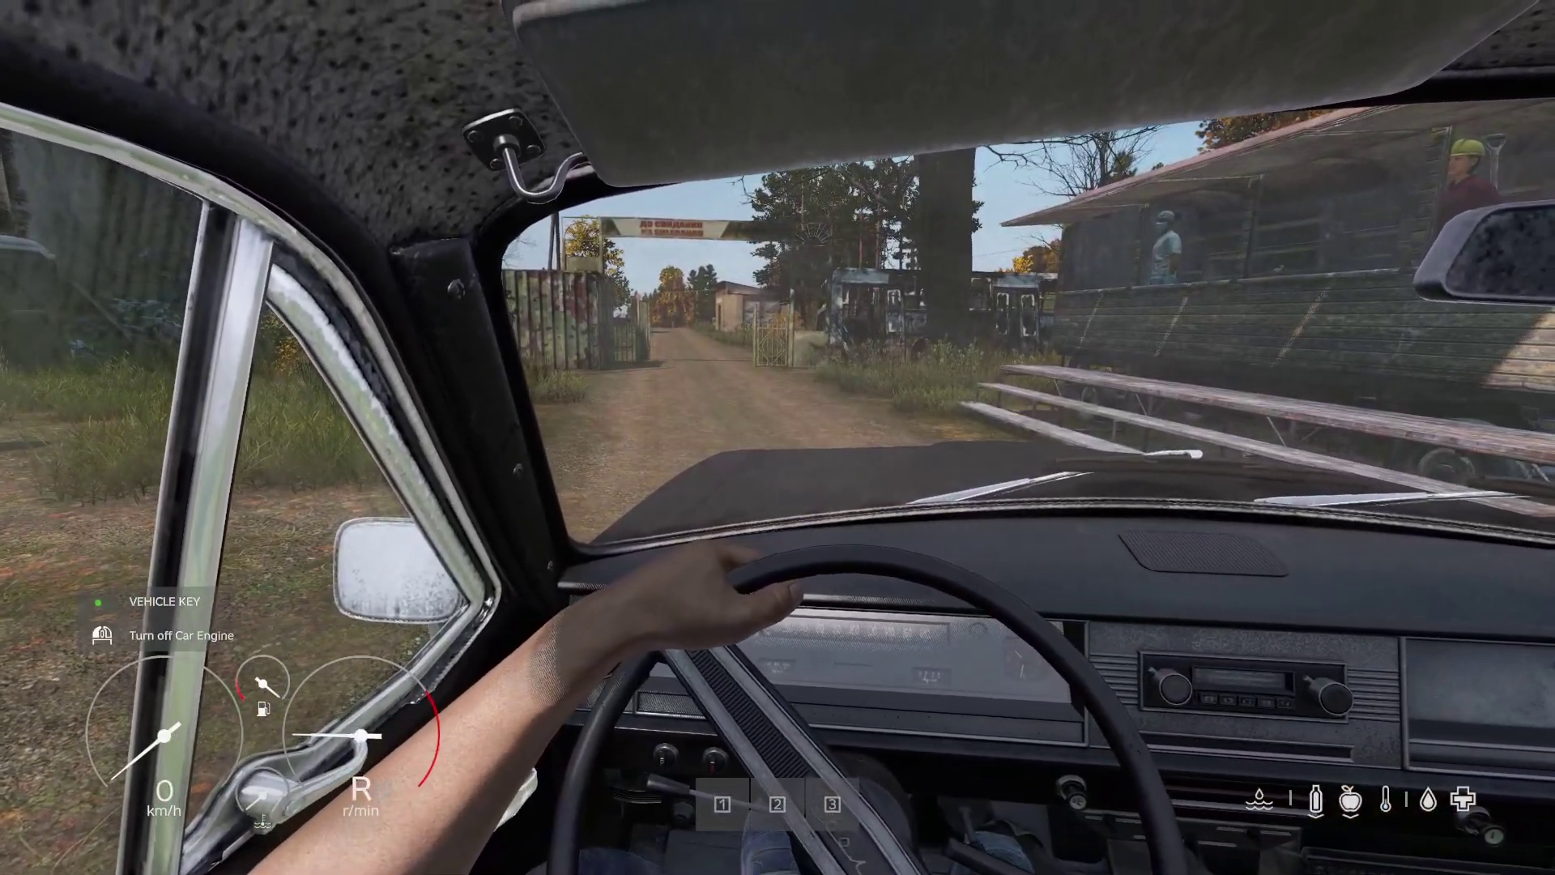
pyautogui.press('Return')
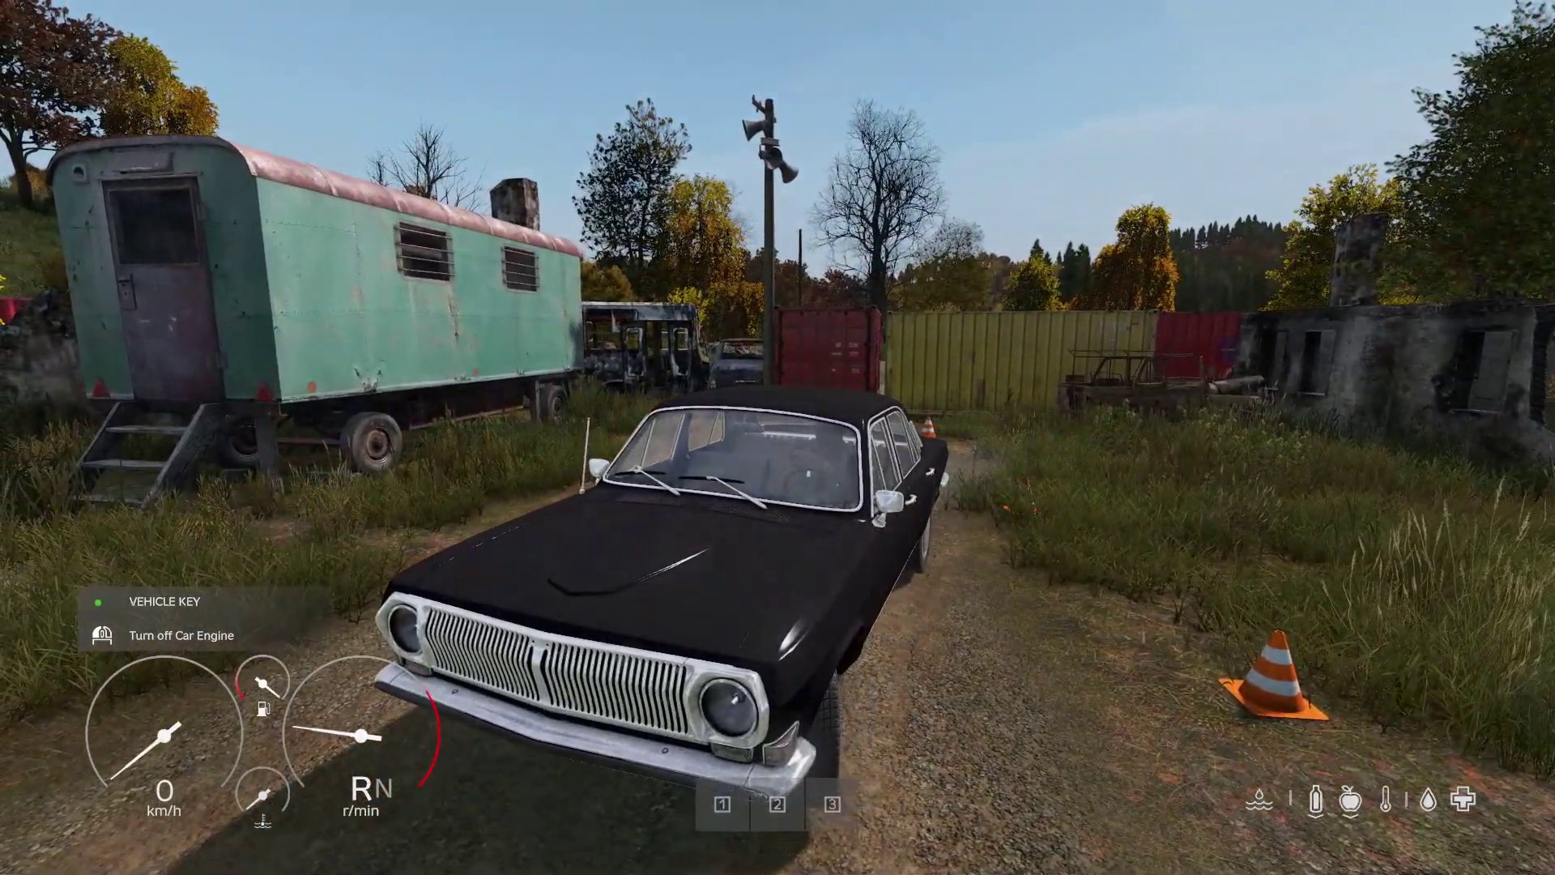
# Drive the black Olga out through the compound gate and stop beside the maroon Olga at the parking sign
pyautogui.press('s')
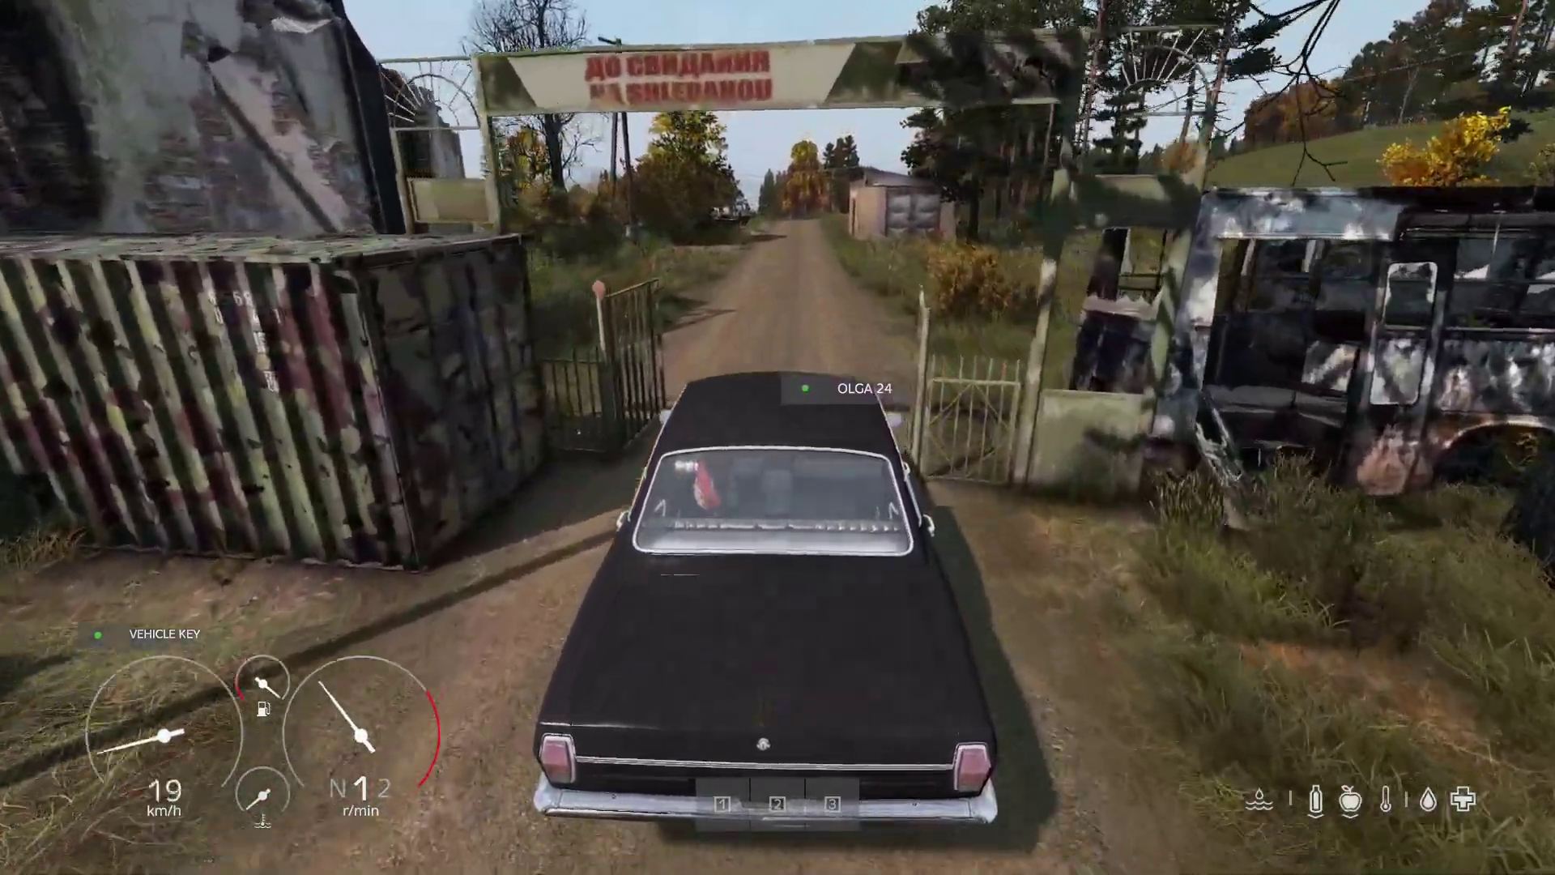
pyautogui.press('w')
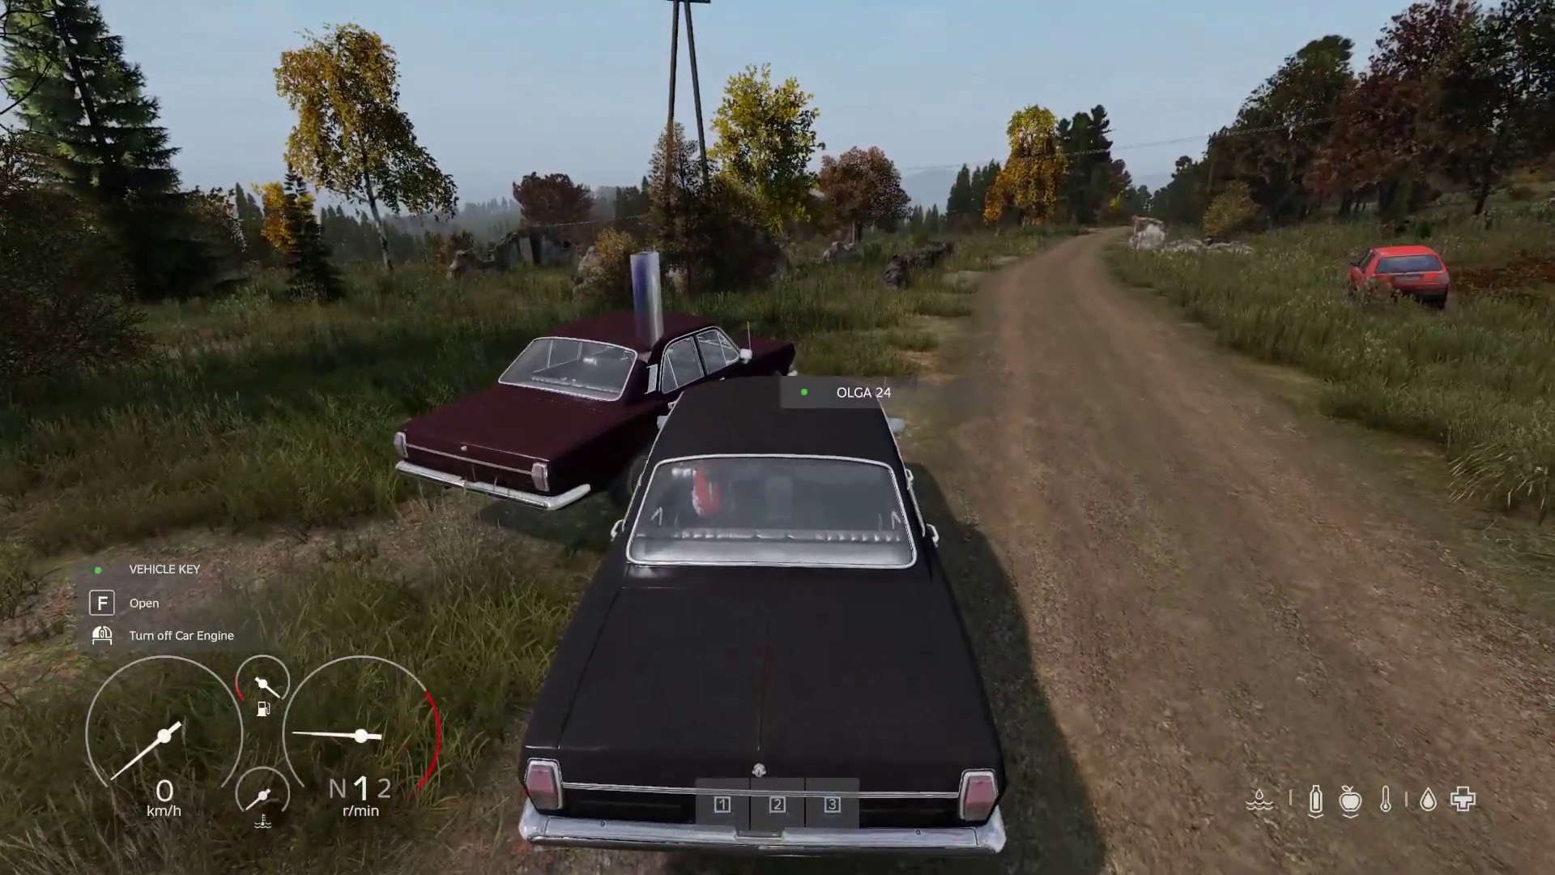
pyautogui.press('w')
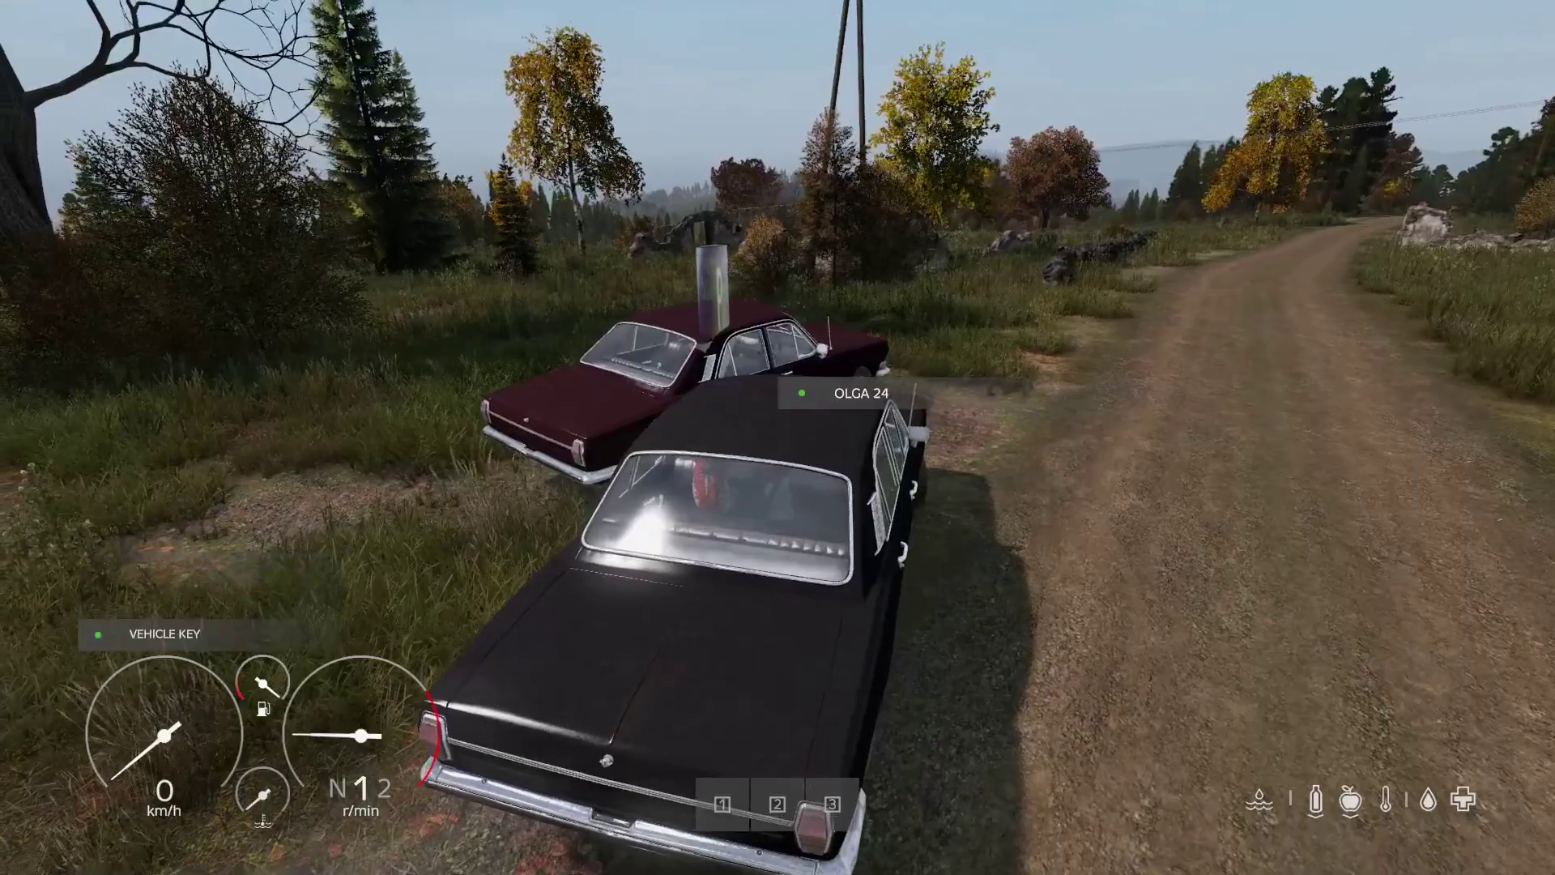
# Get out, enter the parking building, and park the black Olga 24 in through the attendant's garage menu
pyautogui.press('f')
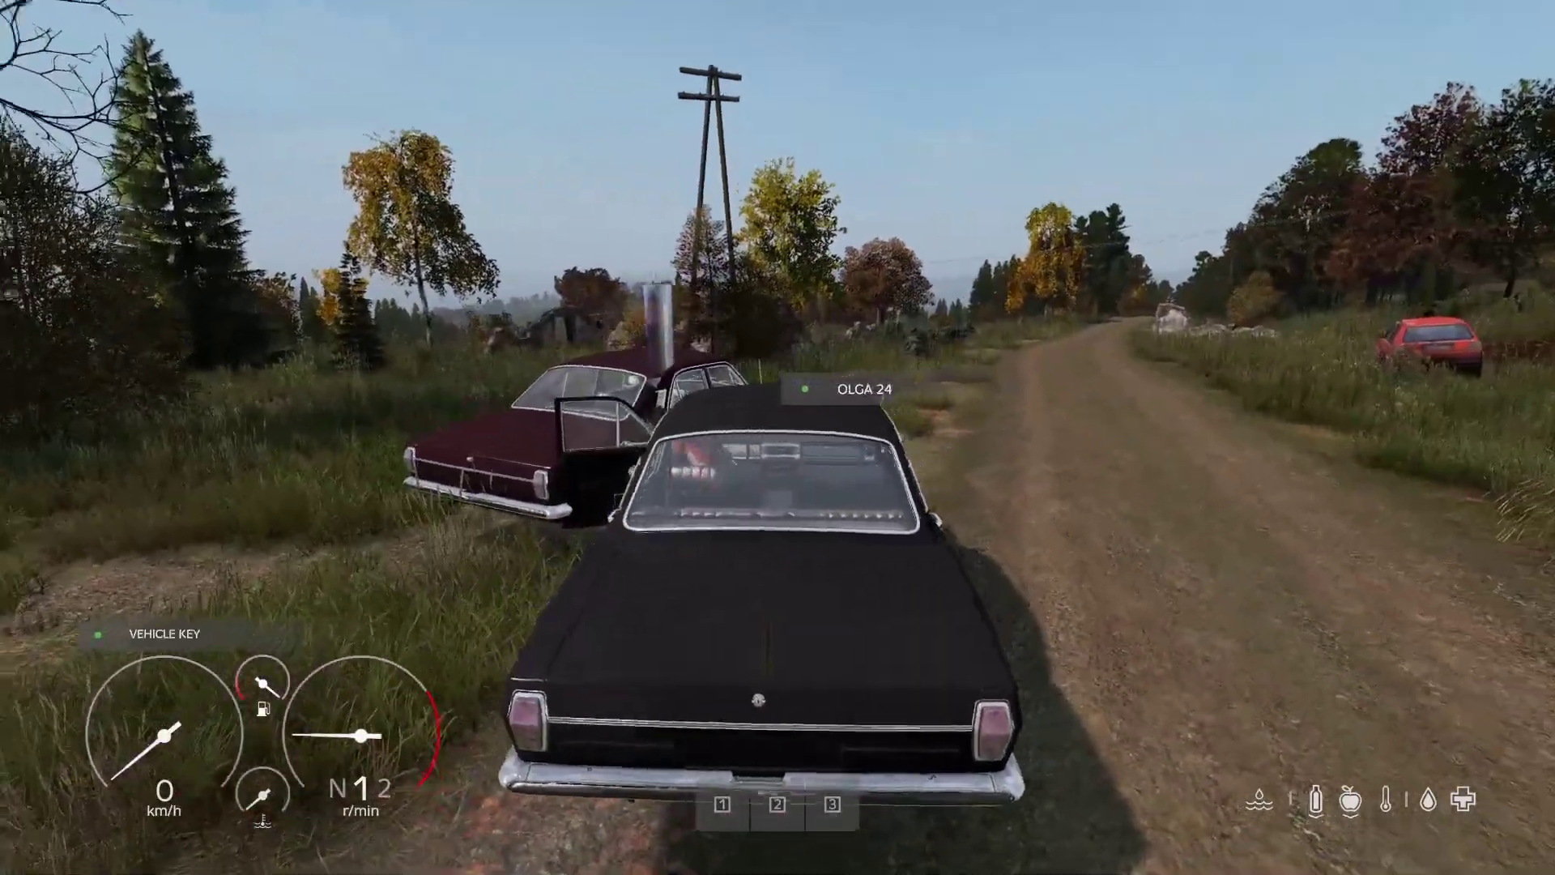
pyautogui.press('w')
pyautogui.press('w')
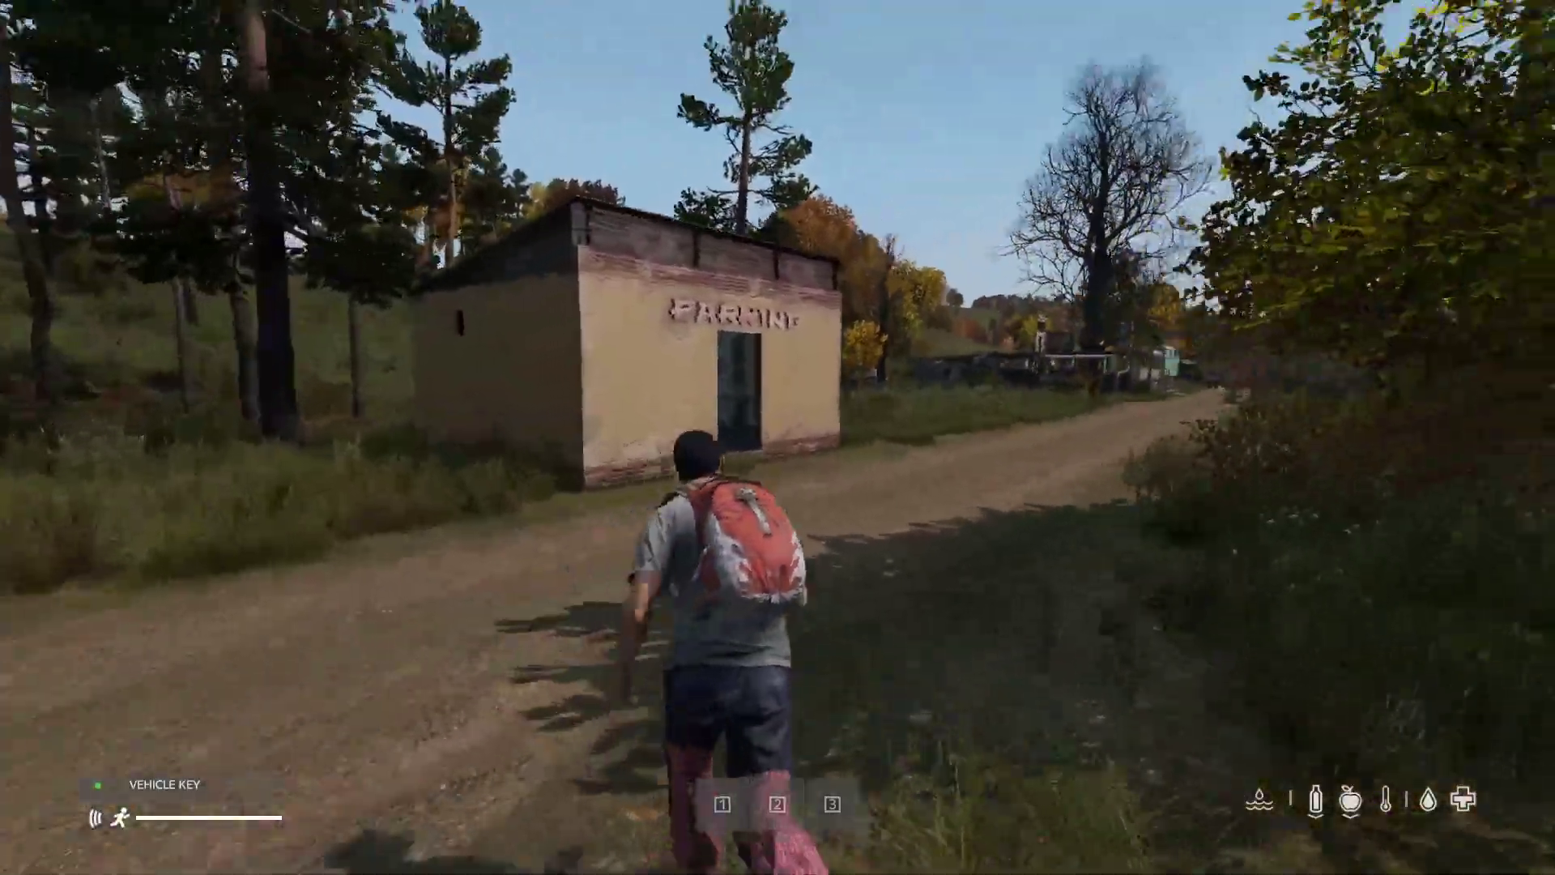
pyautogui.press('w')
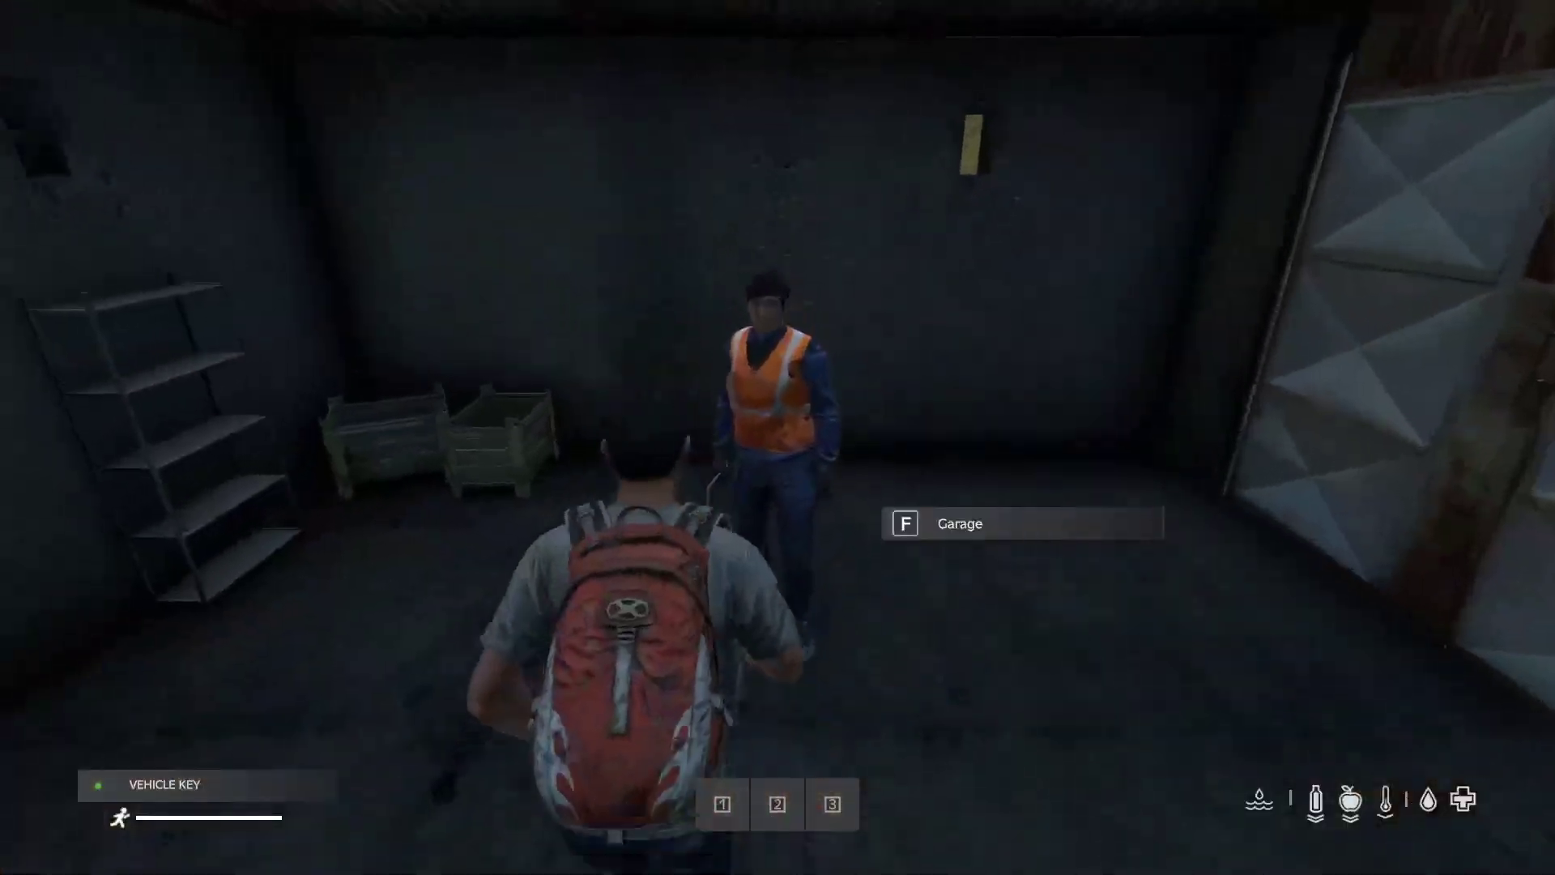
pyautogui.press('f')
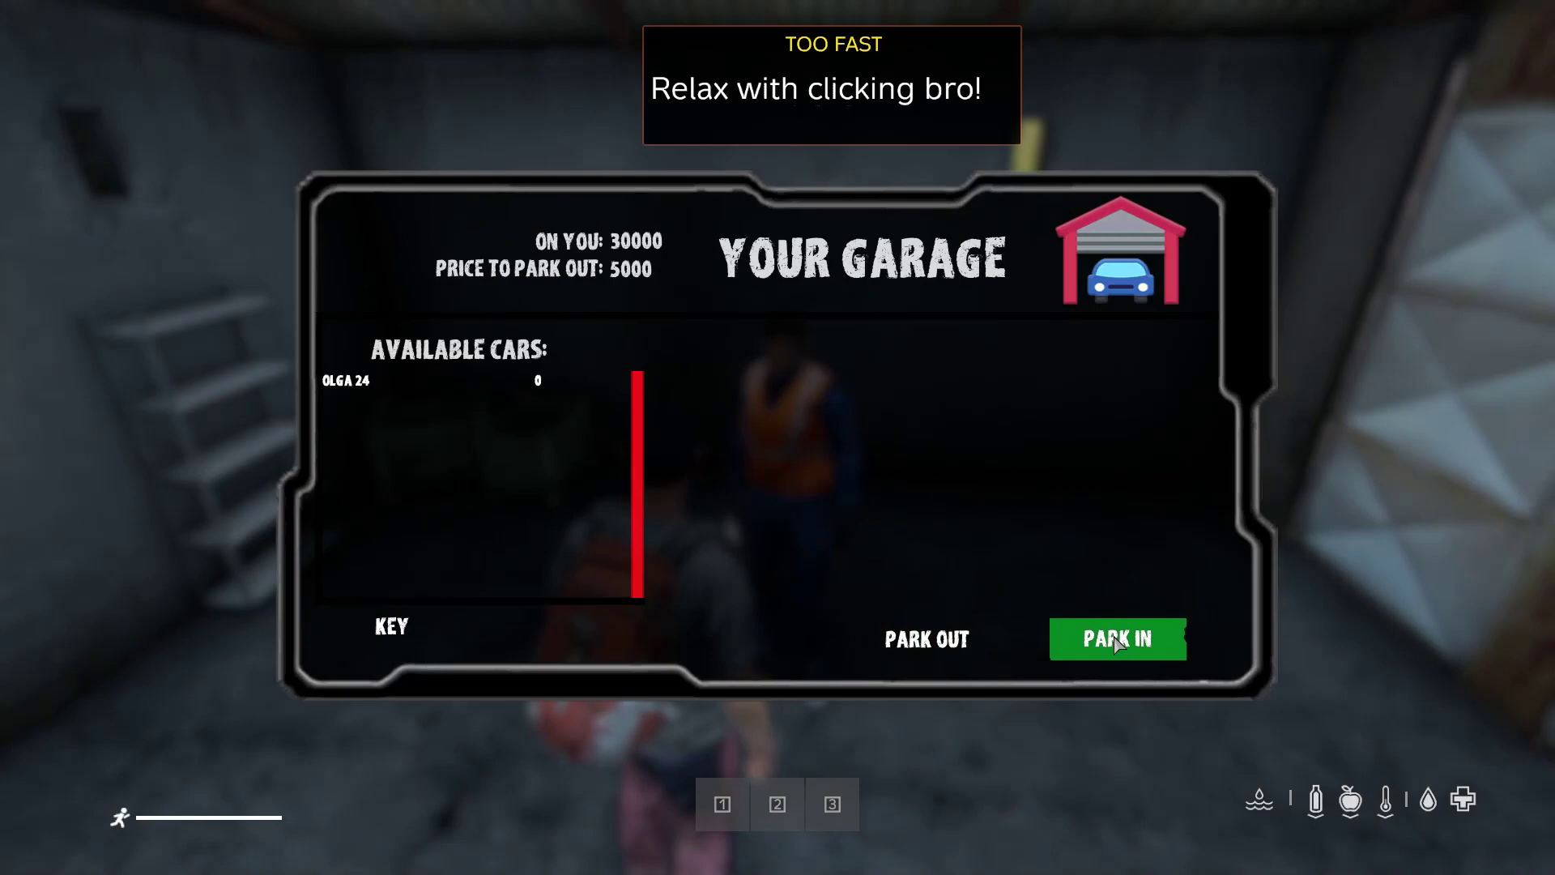
pyautogui.click(432, 635)
# Get into the maroon Olga 24 at the parking sign and drive it off the spot, across the road near the red car
pyautogui.press('w')
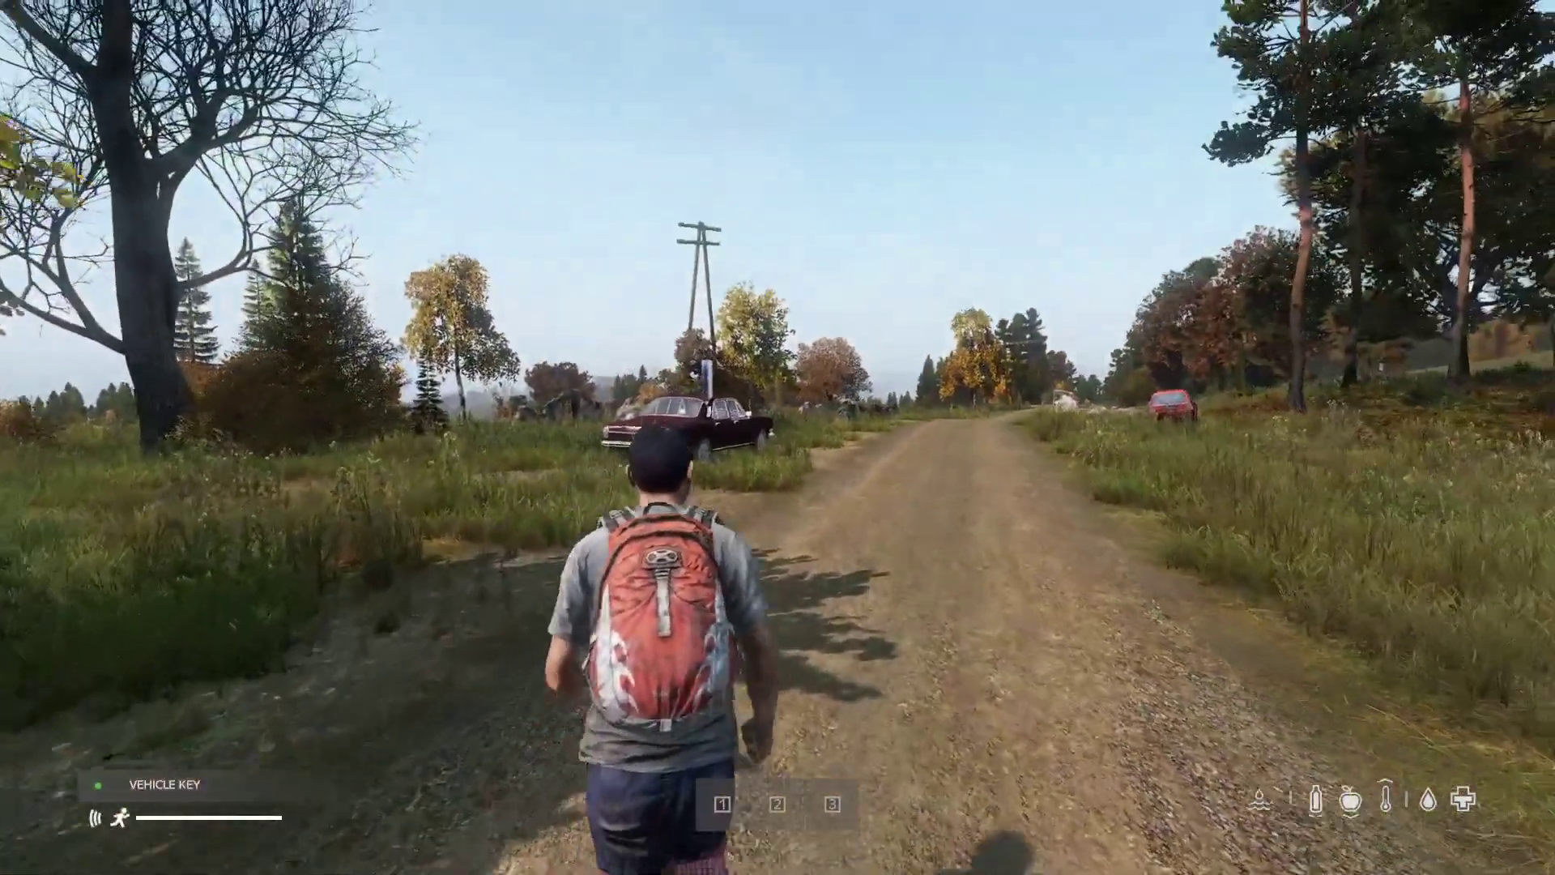
pyautogui.press('w')
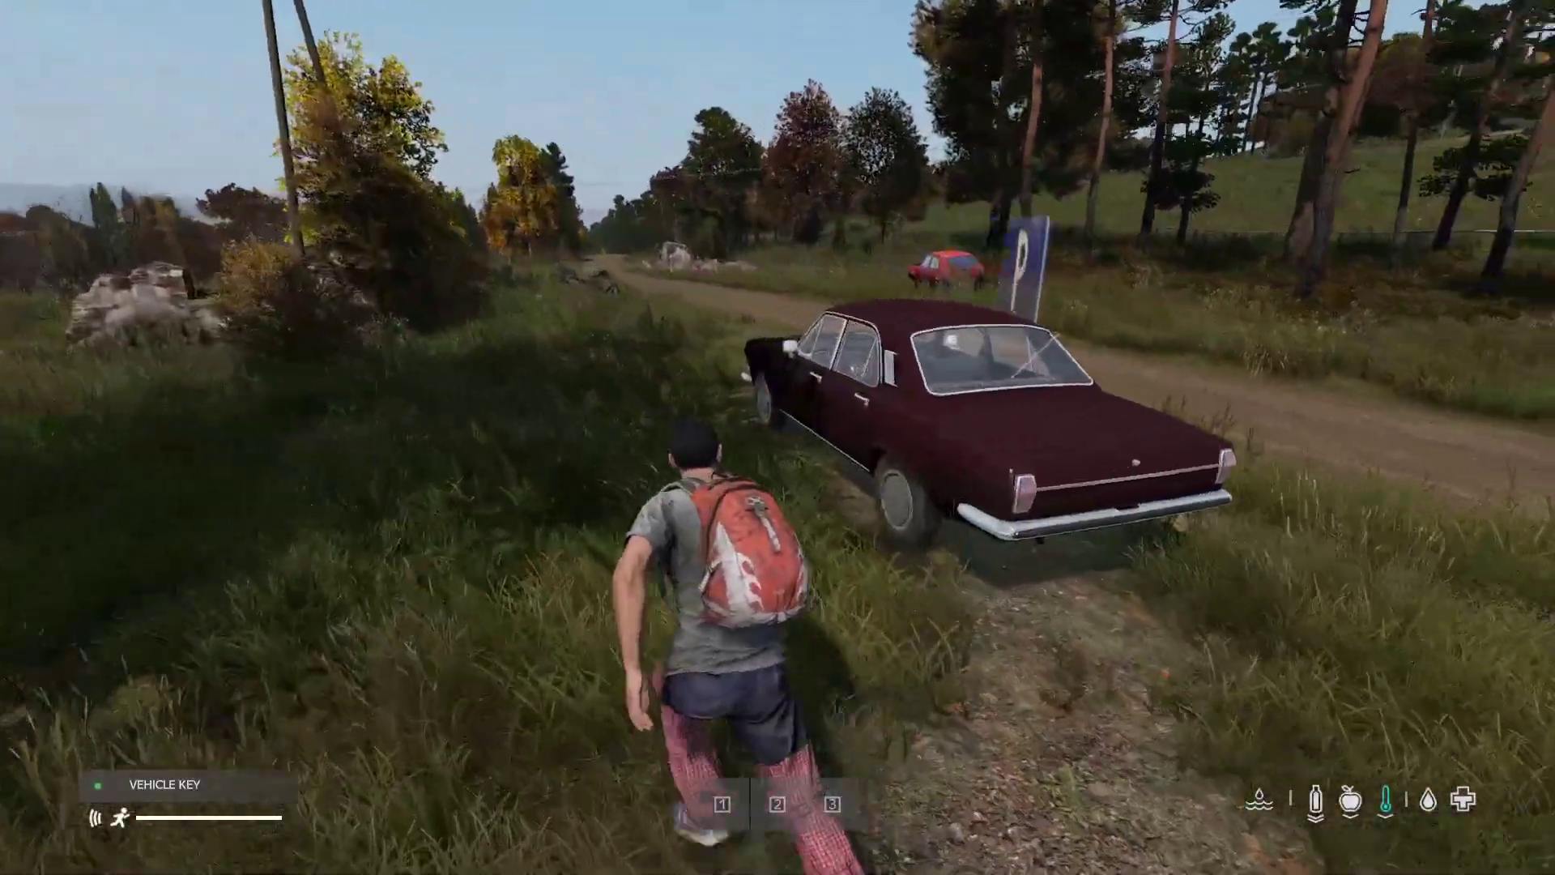
pyautogui.press('f')
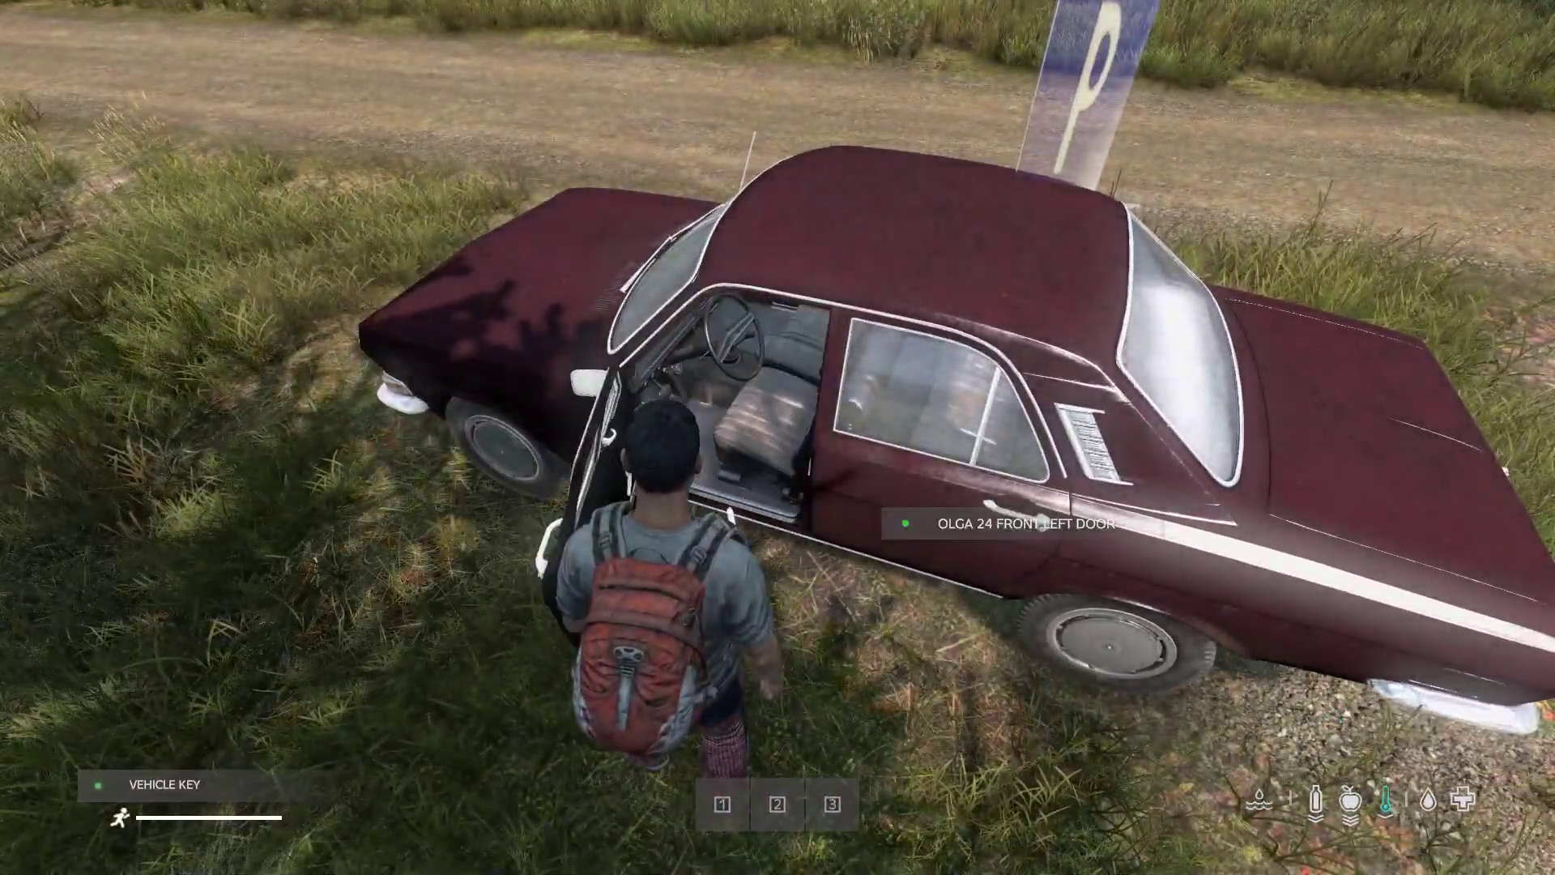
pyautogui.press('f')
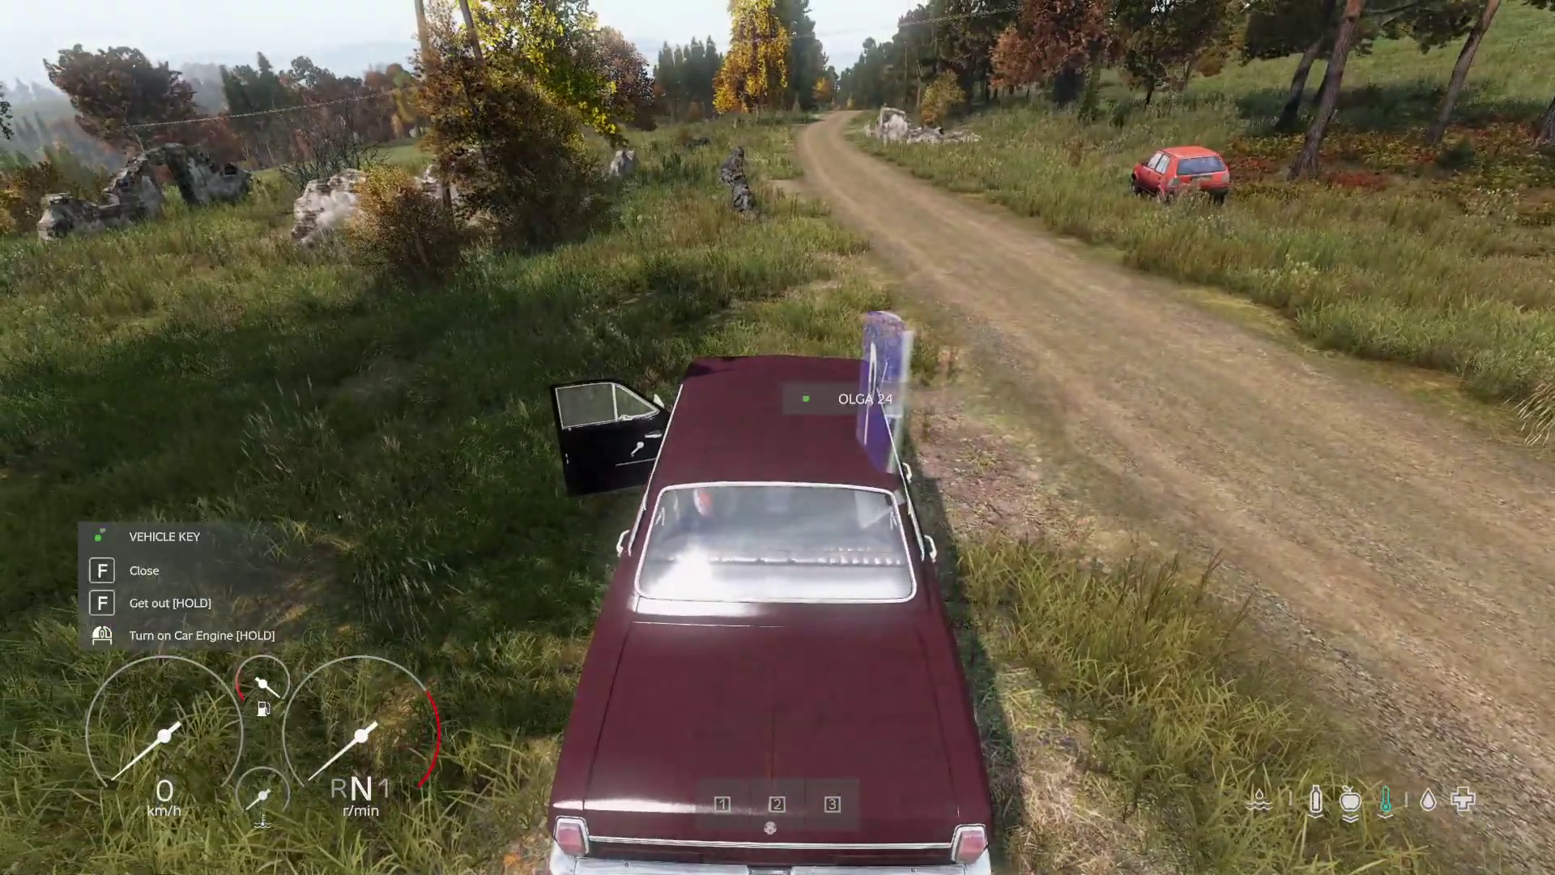
pyautogui.click(778, 437)
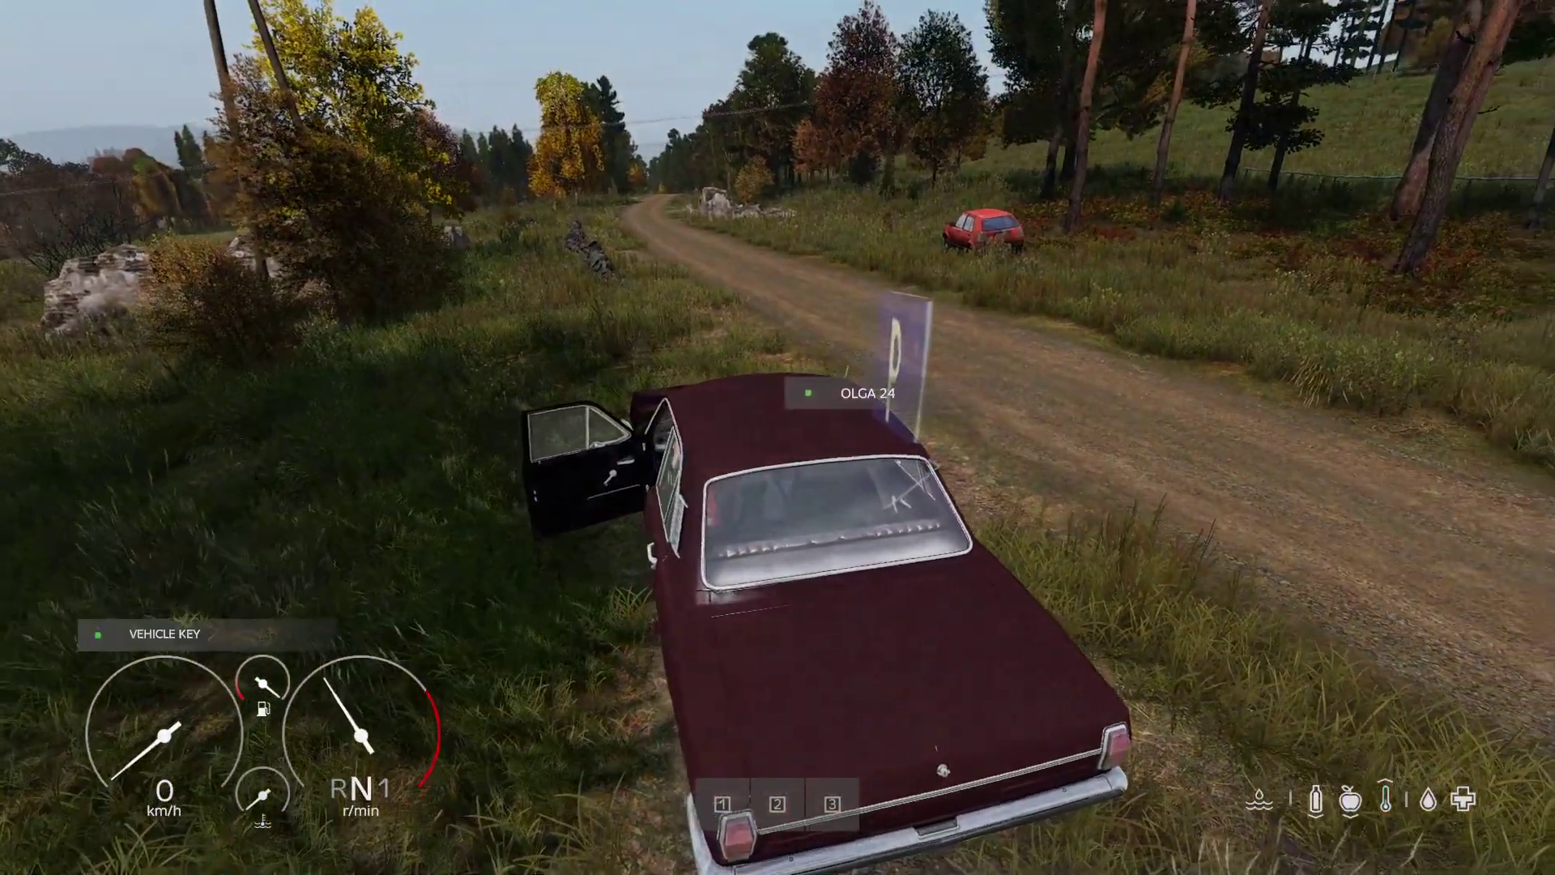
pyautogui.press('e')
pyautogui.press('w')
pyautogui.press('d')
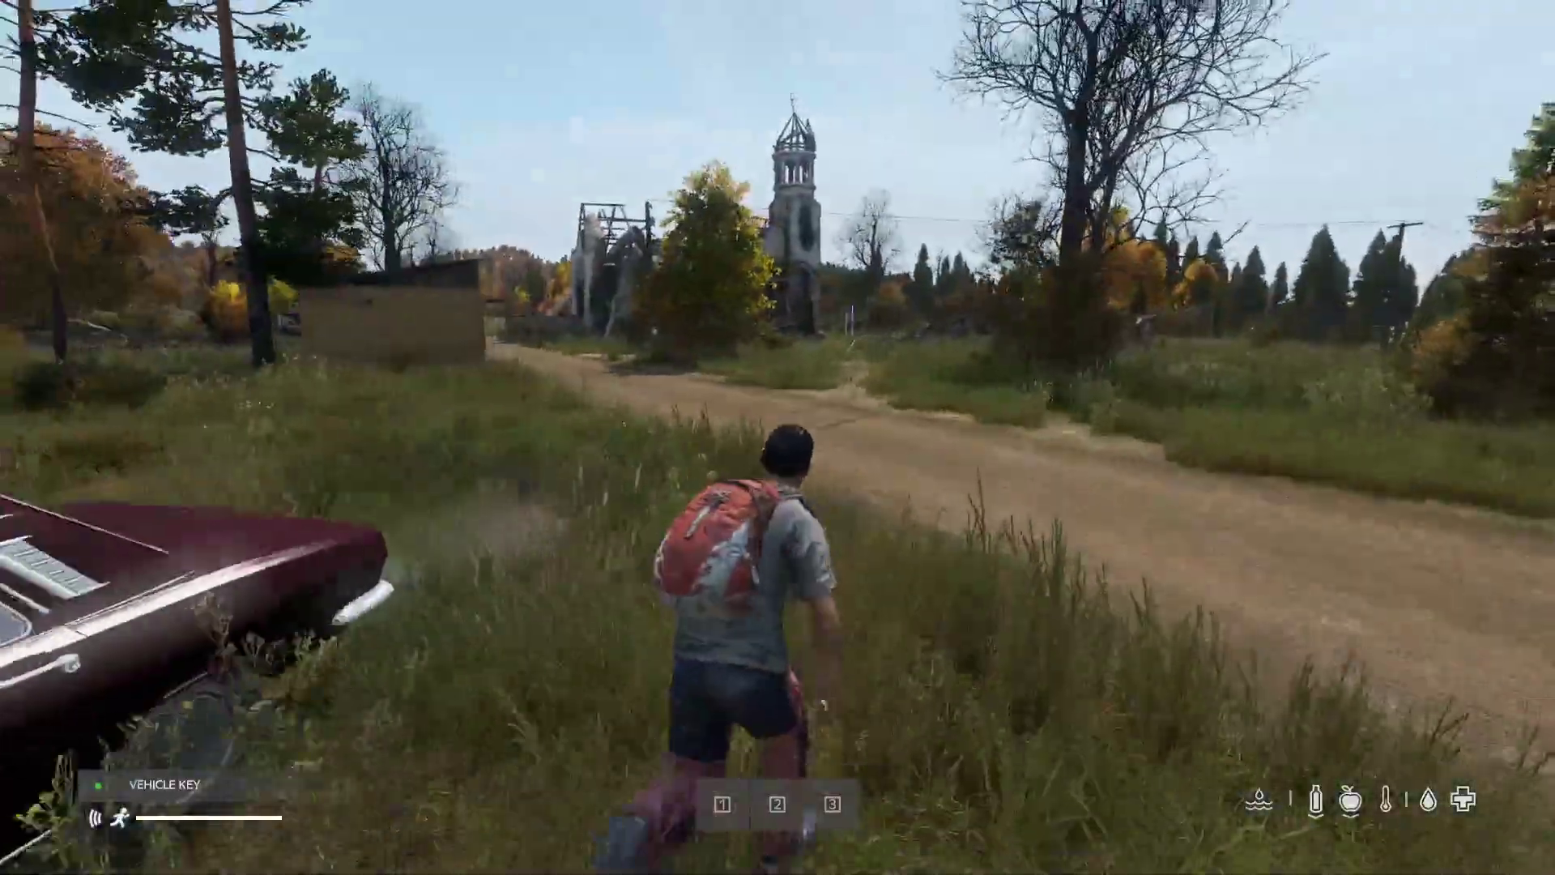
# Return to the attendant in the parking building, select the stored Olga 24 in the garage menu, and park it out
pyautogui.press('w')
pyautogui.press('w')
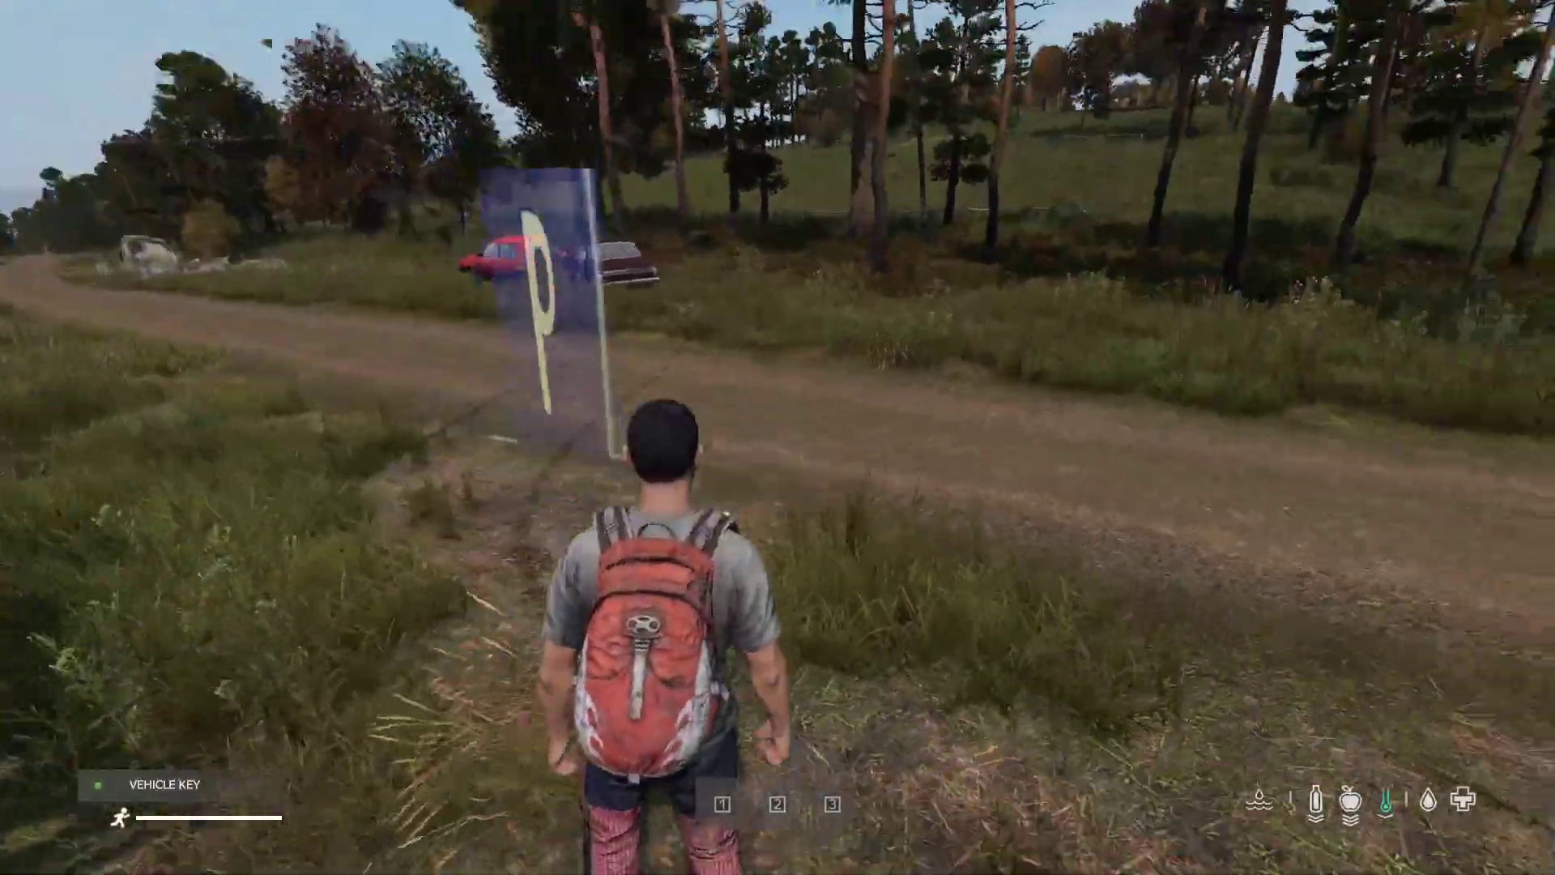
pyautogui.press('w')
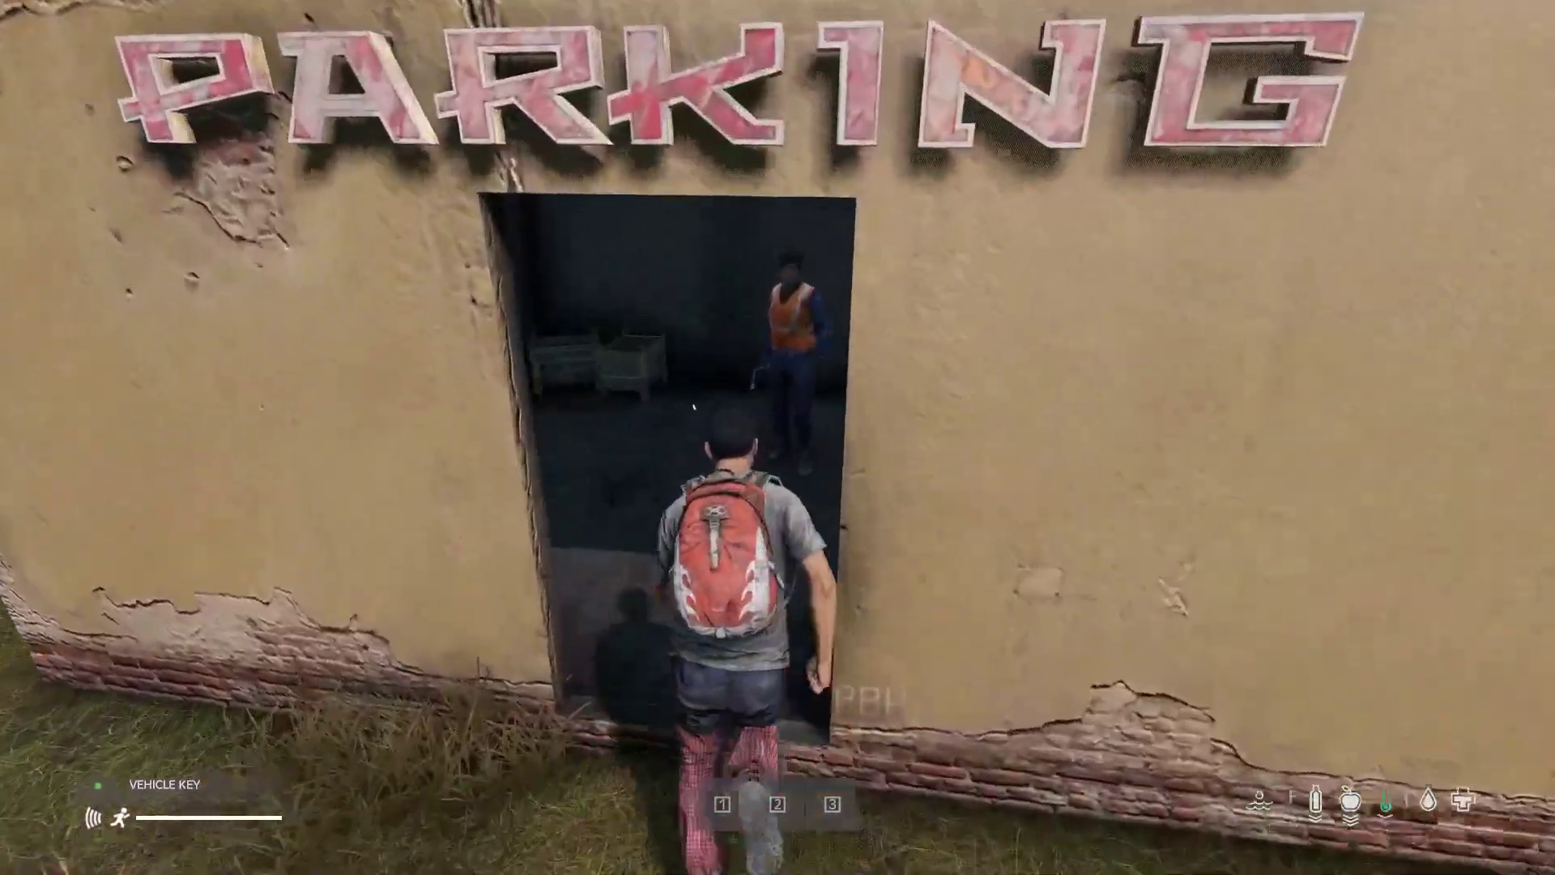
pyautogui.press('f')
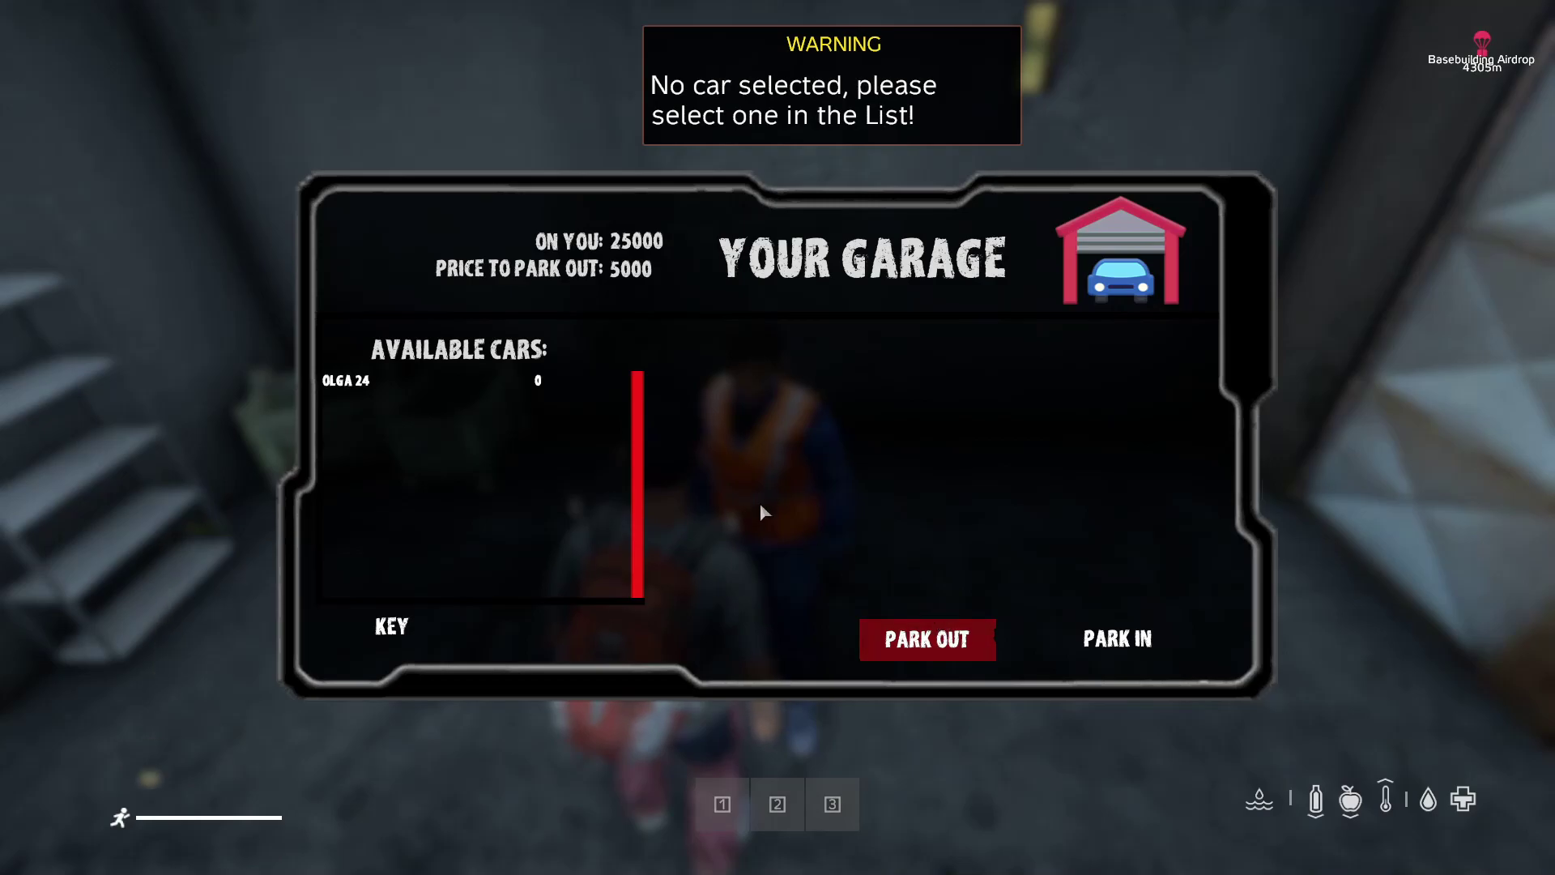
pyautogui.click(377, 382)
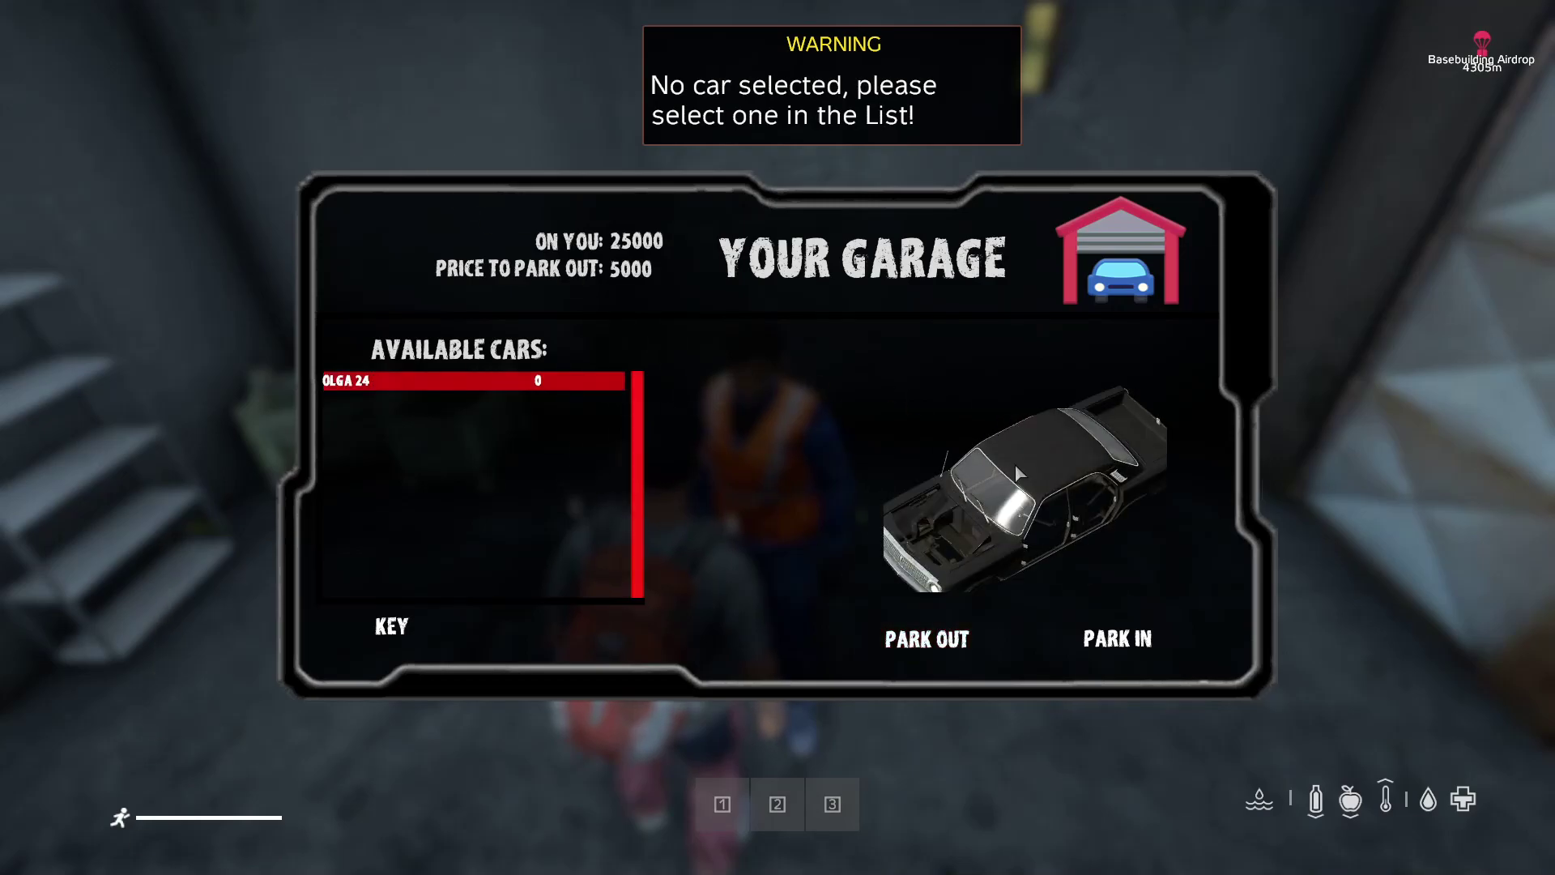
pyautogui.click(926, 639)
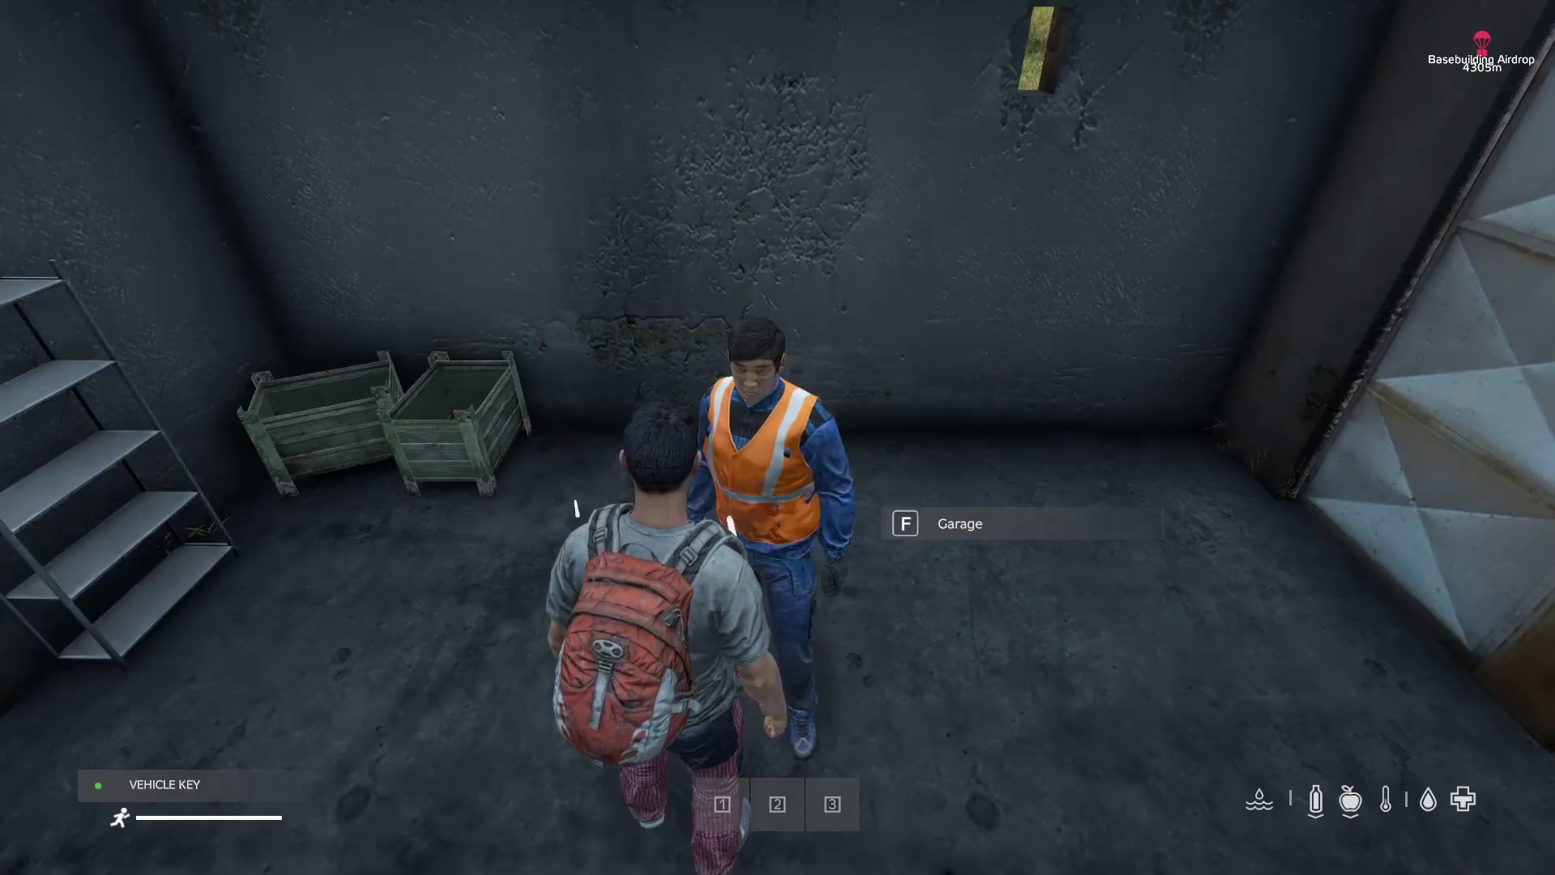
# Leave the parking building and walk over to the parked-out black Olga 24 beside the dirt road
pyautogui.press('w')
pyautogui.press('w')
pyautogui.press('w')
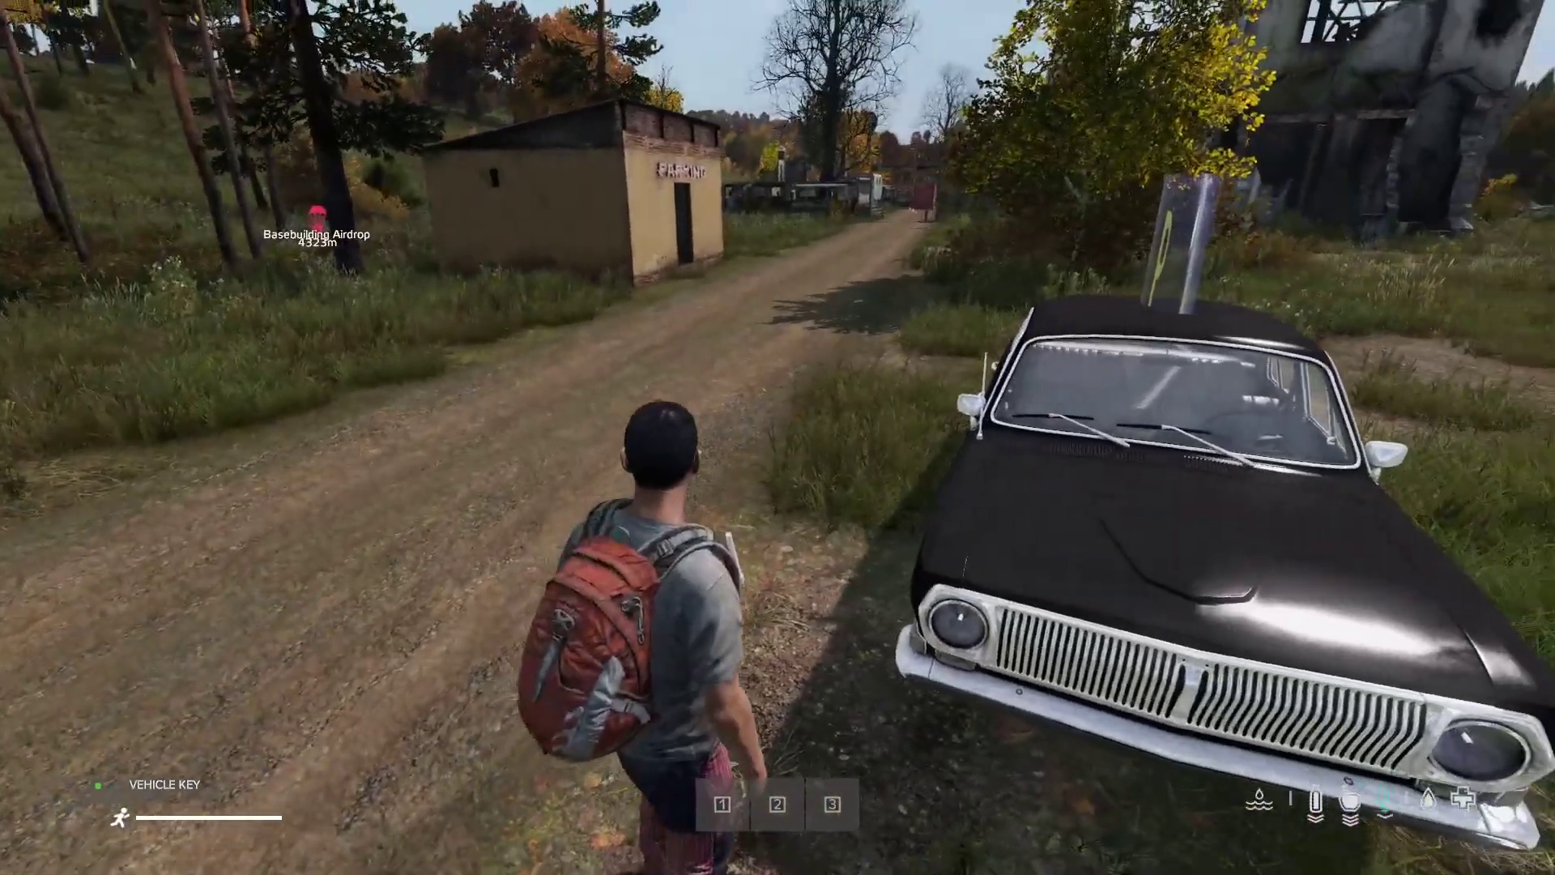
pyautogui.press('w')
# Exit the server immediately without waiting for the countdown, and quit DayZ to the desktop
pyautogui.press('Escape')
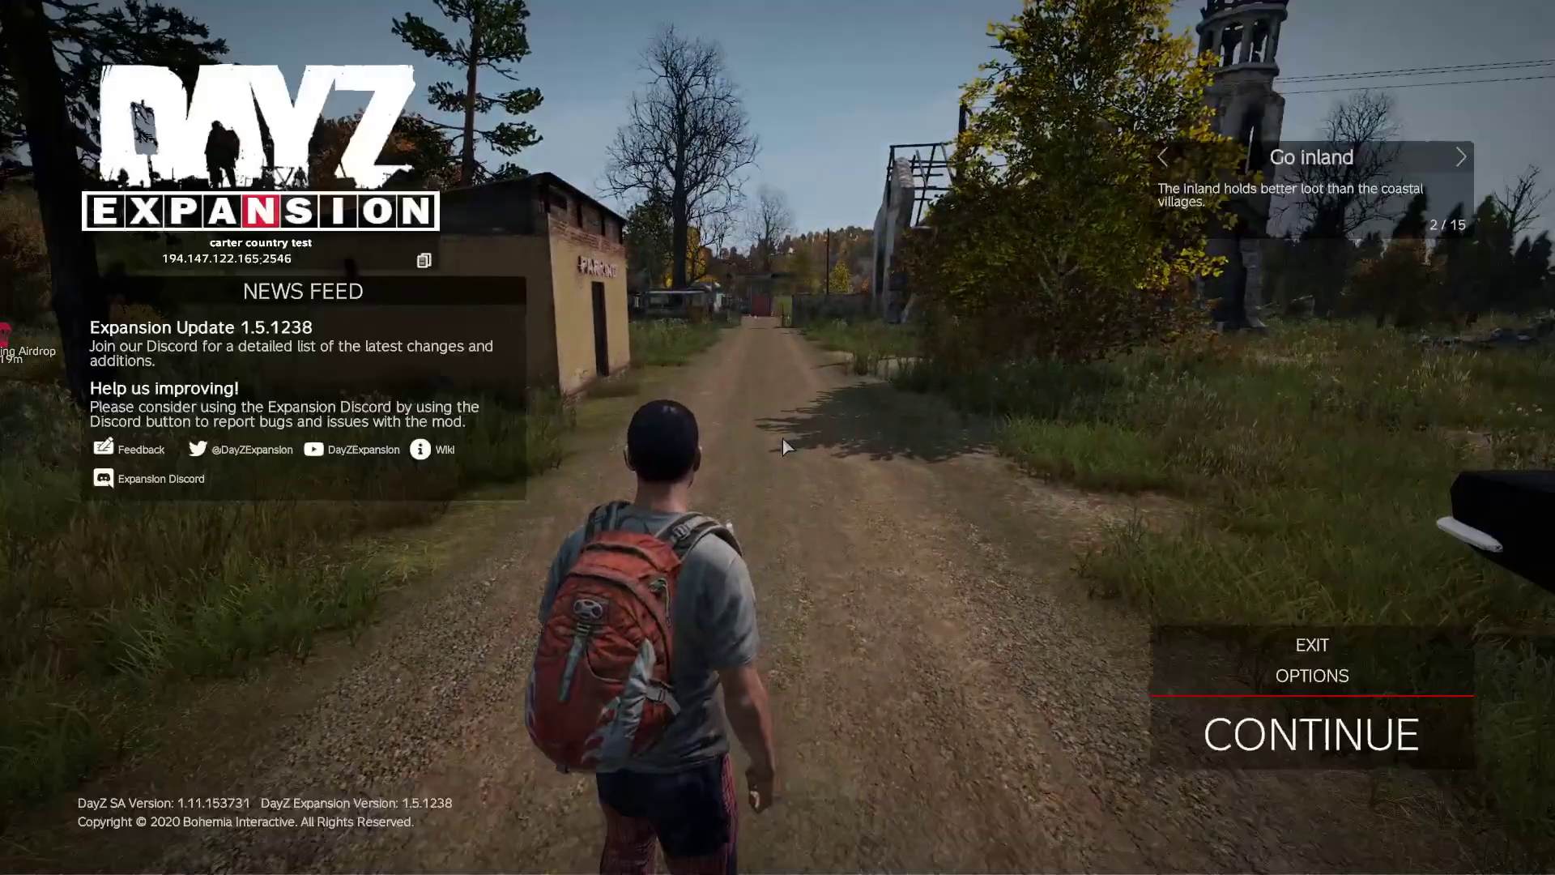
pyautogui.click(1328, 644)
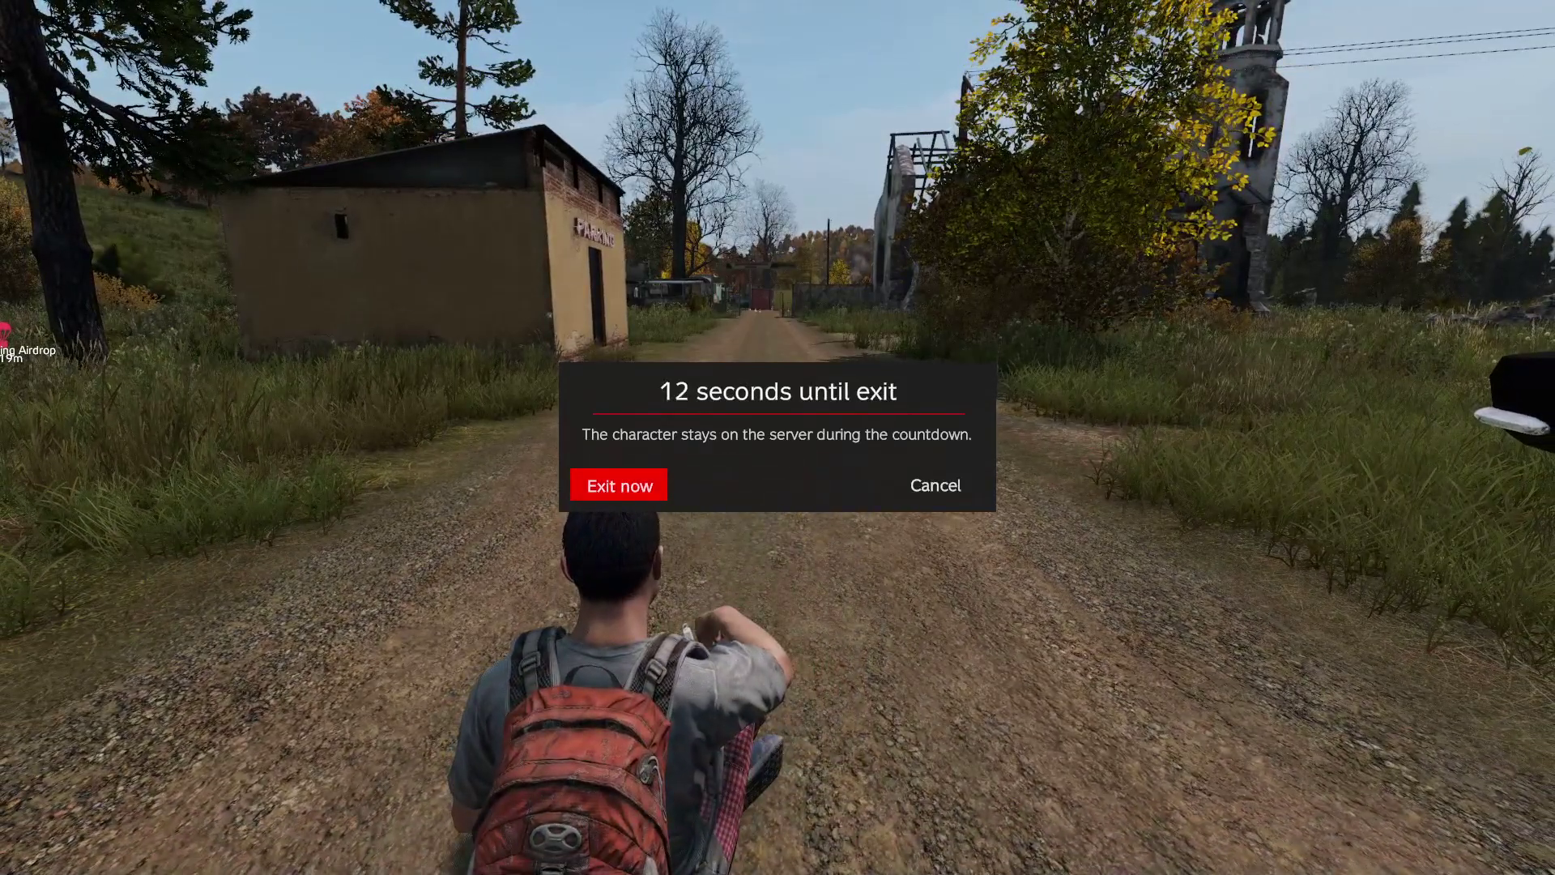
pyautogui.click(609, 479)
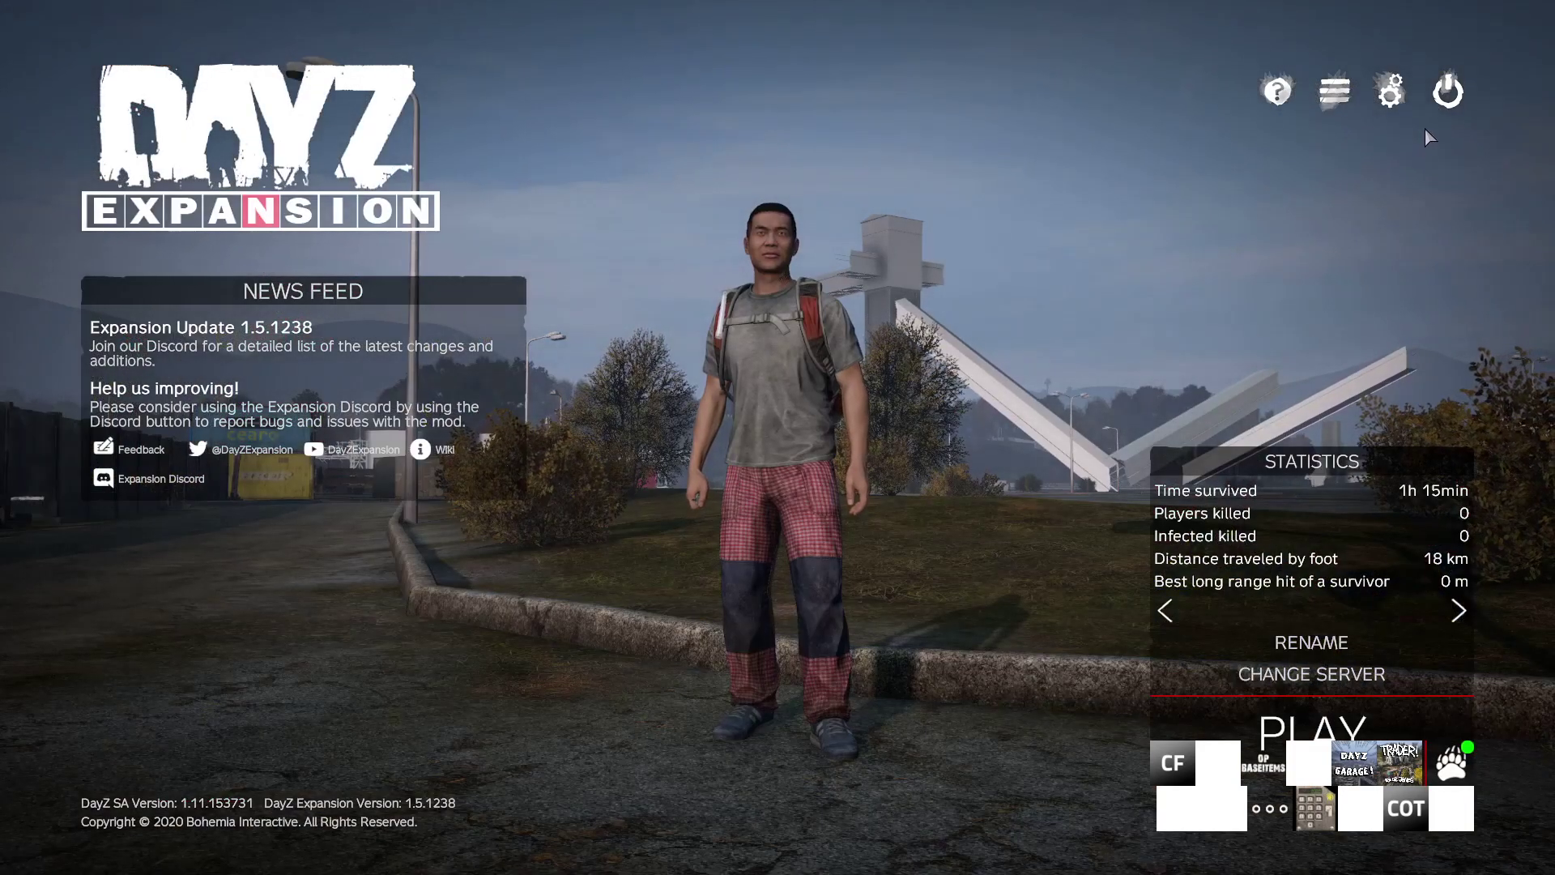
pyautogui.click(1447, 94)
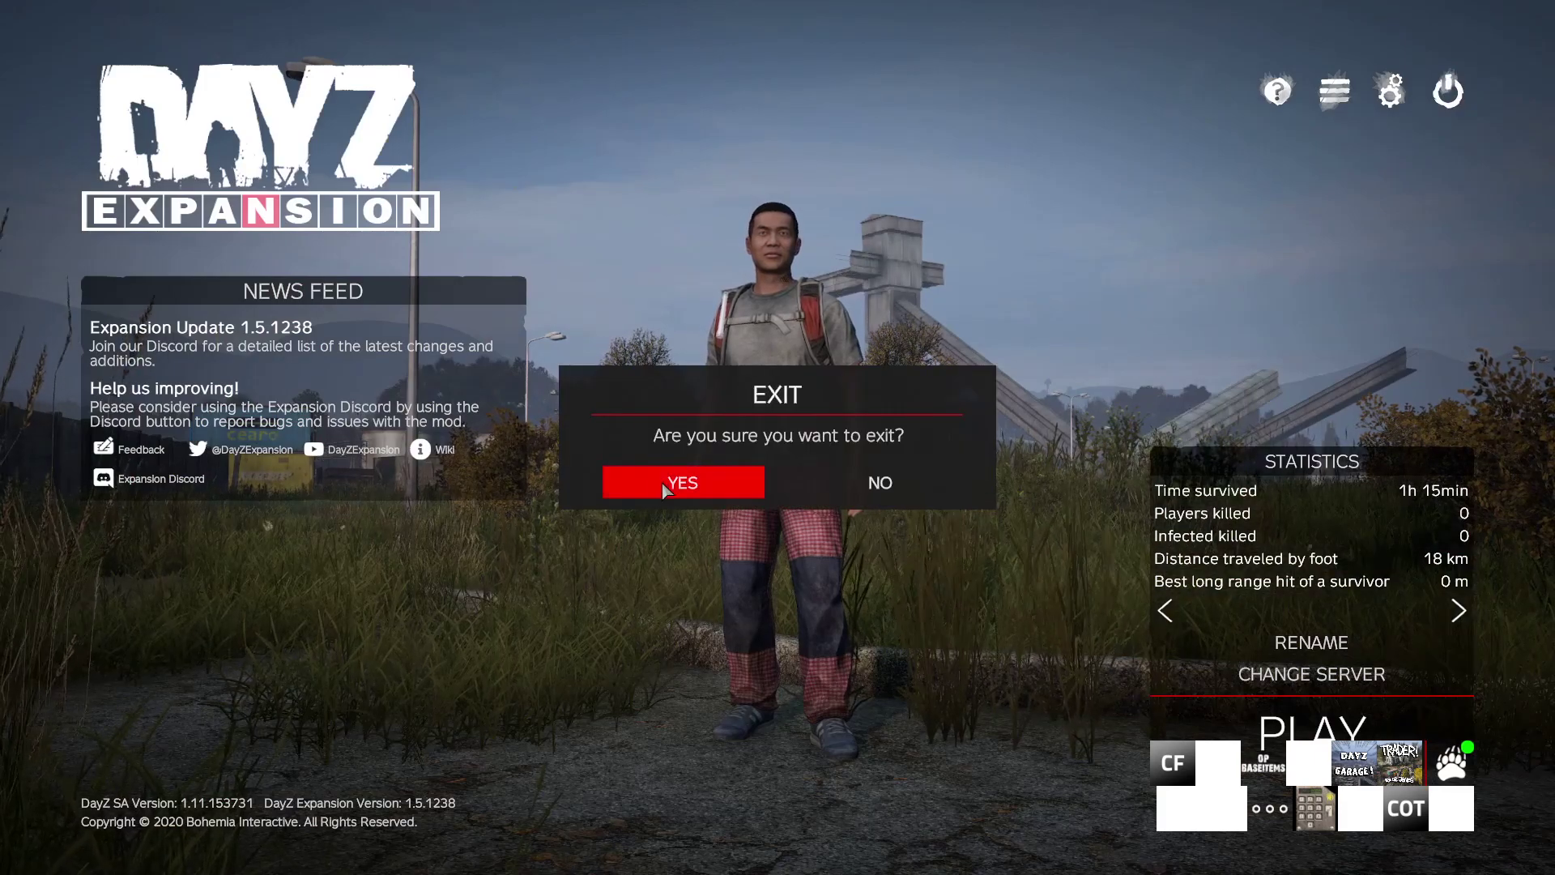
pyautogui.click(639, 479)
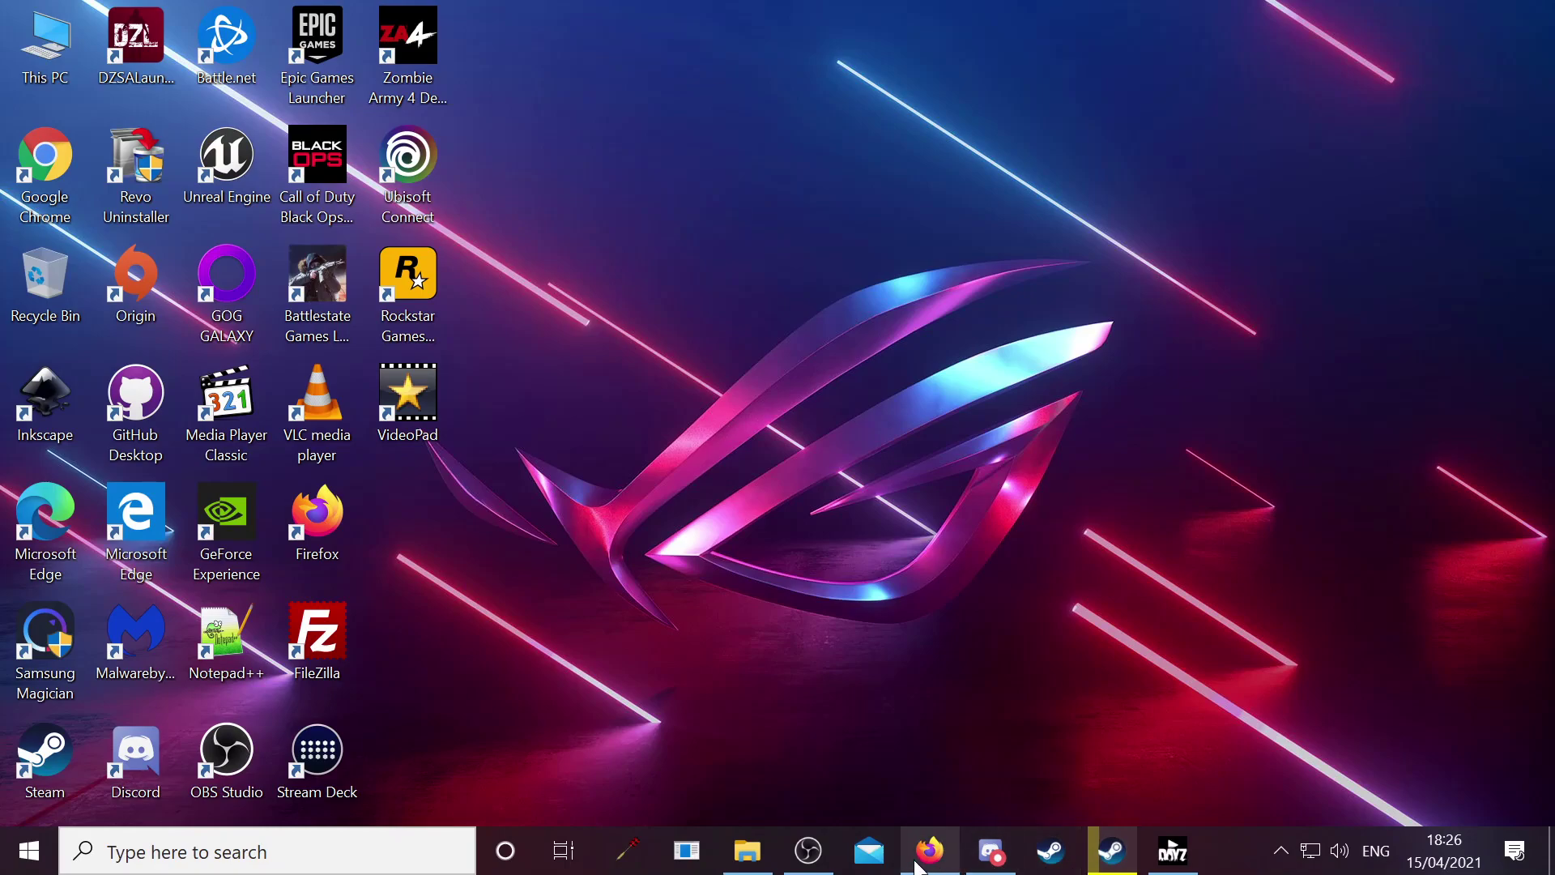
# Switch to the GTXGaming panel in Firefox and open the SC/Depositary_System folder in the server's file manager
pyautogui.click(930, 850)
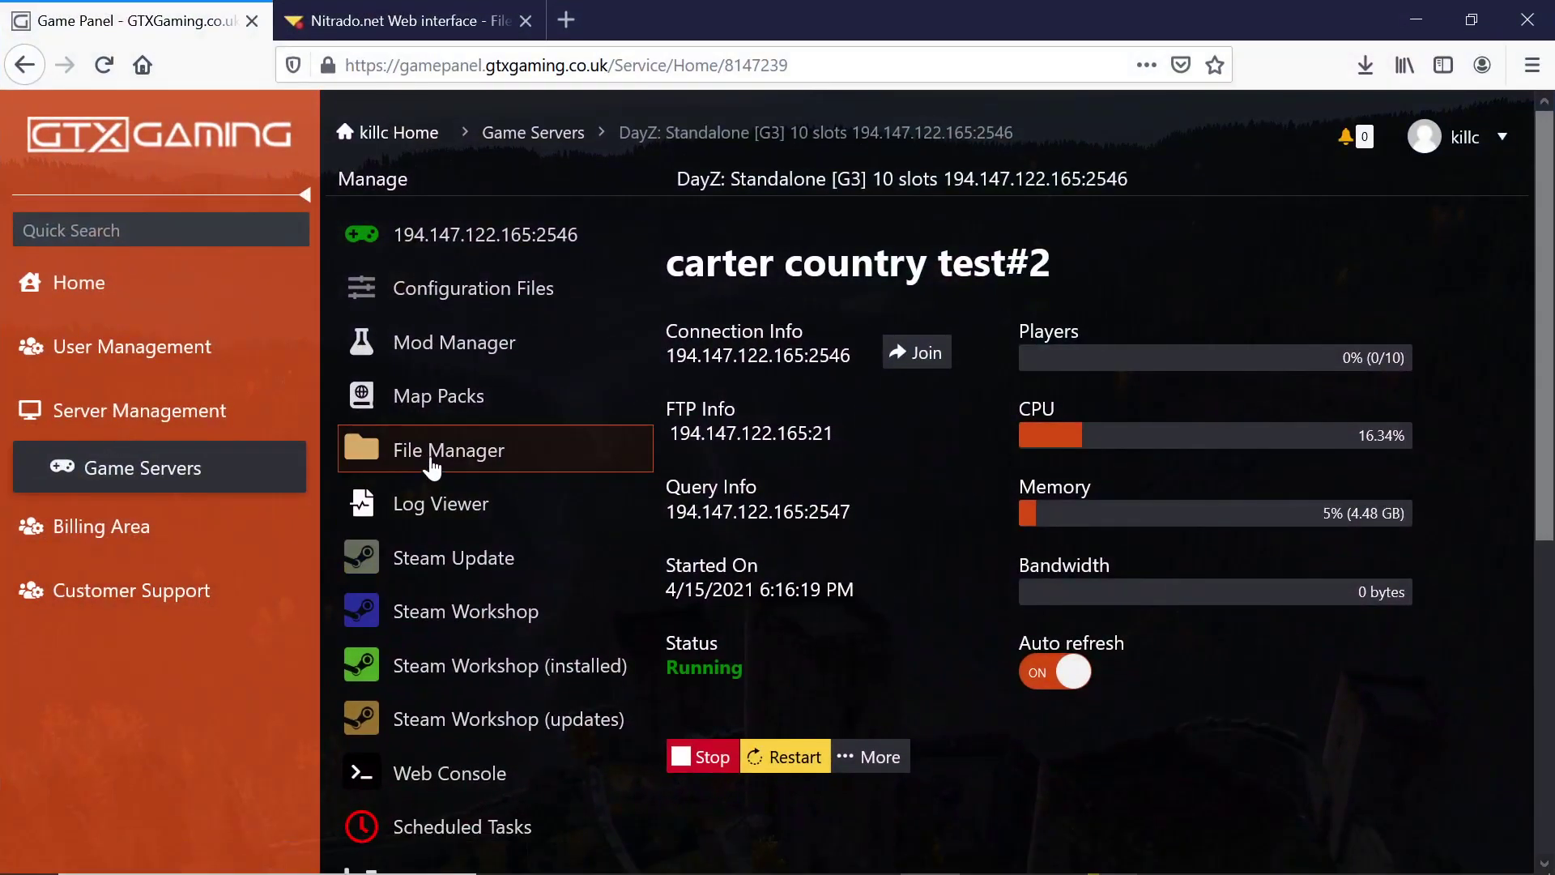
pyautogui.click(432, 463)
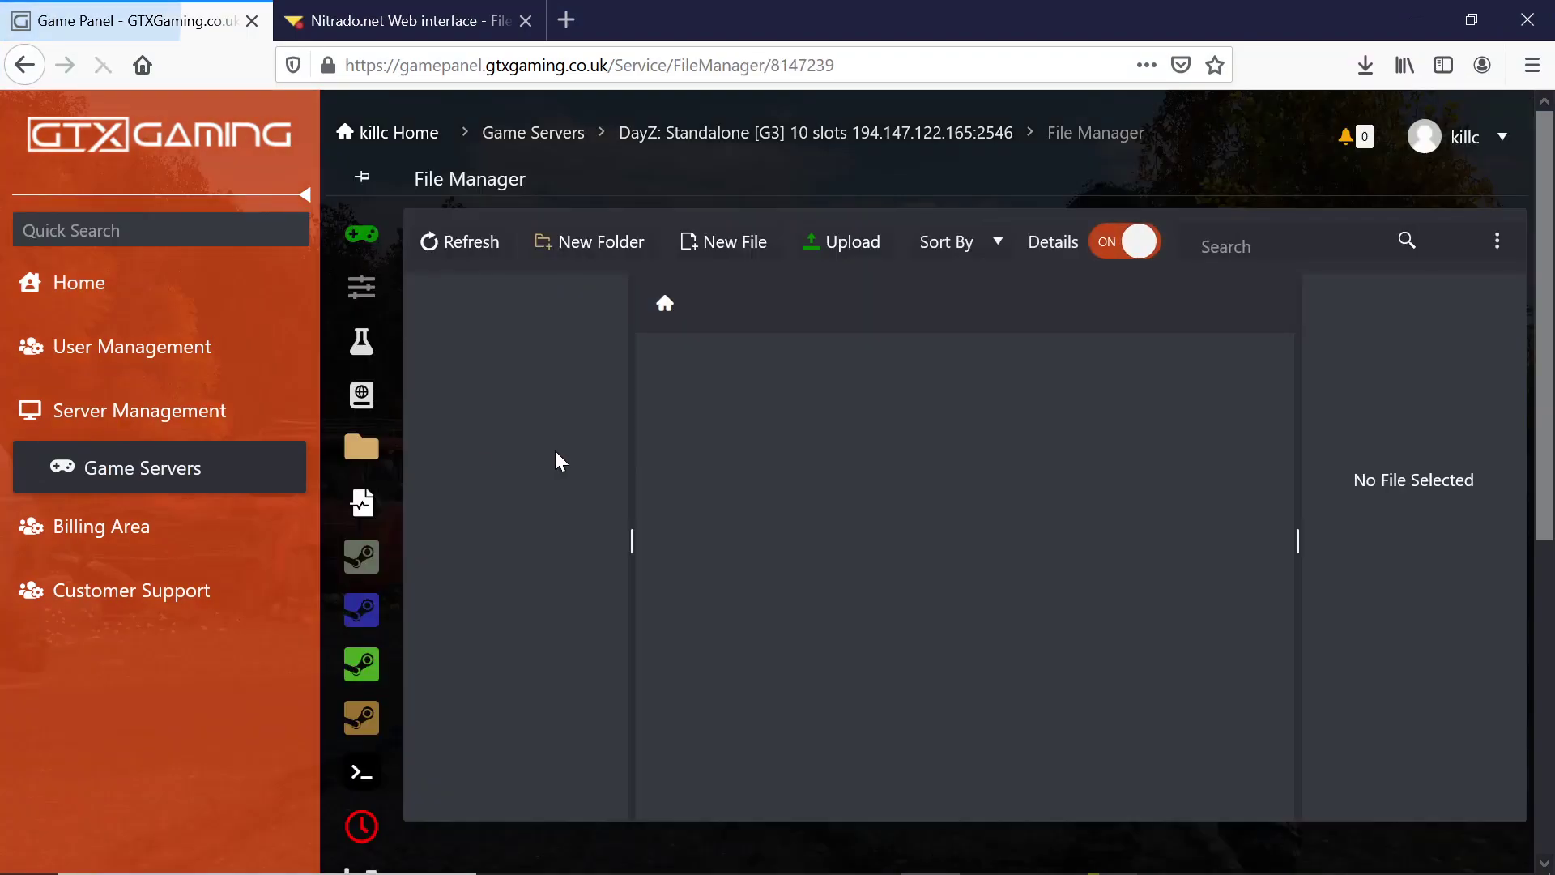
pyautogui.scroll(-12, 670, 503)
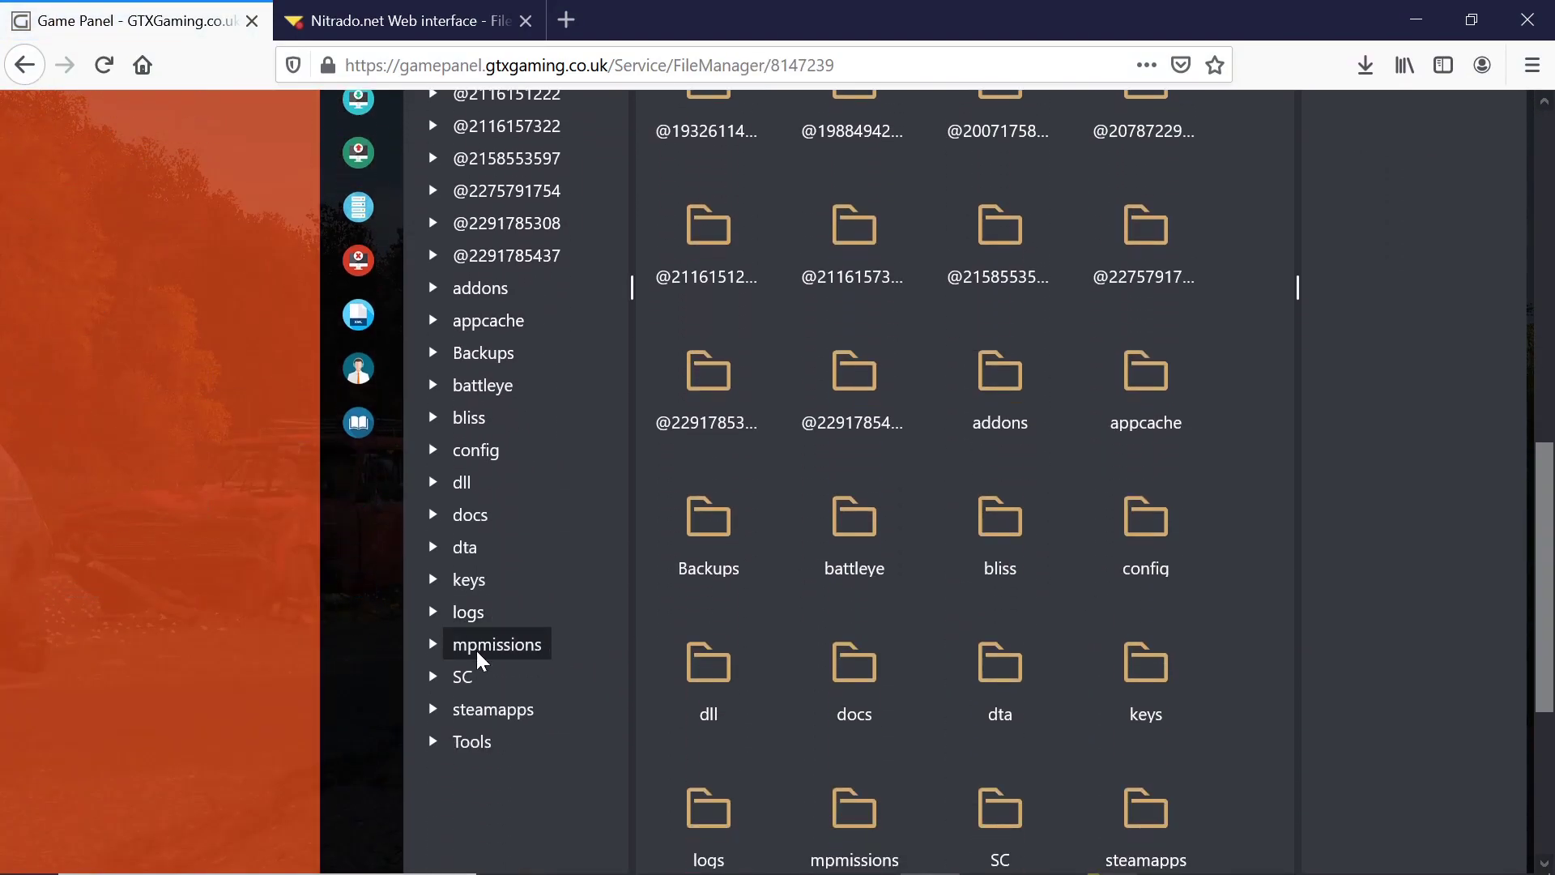
pyautogui.click(465, 678)
pyautogui.scroll(-2, 545, 697)
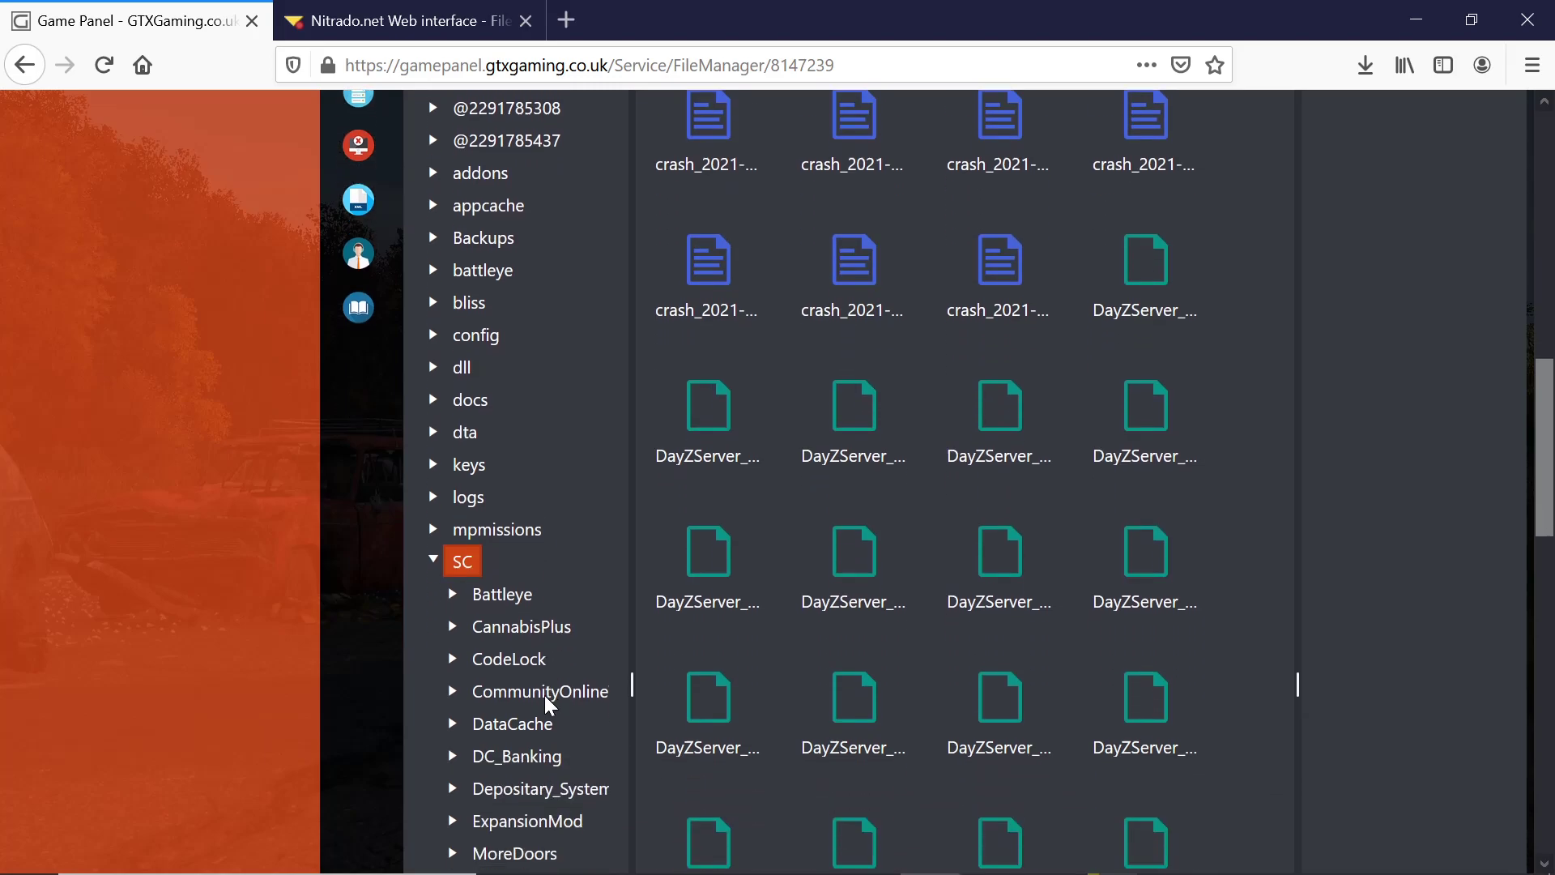
pyautogui.scroll(-3, 549, 704)
pyautogui.click(517, 527)
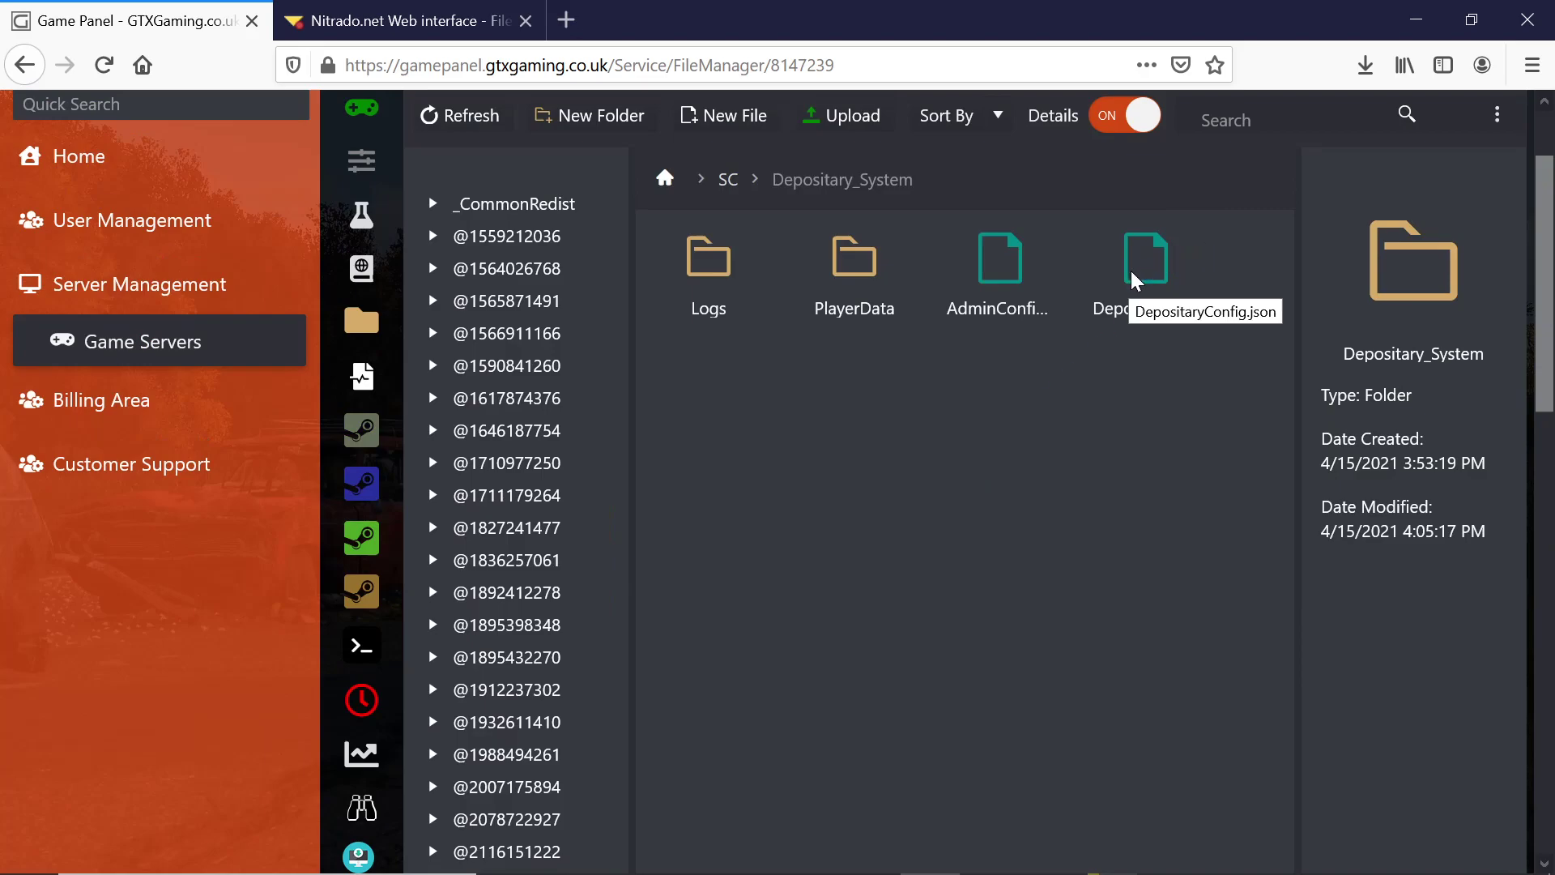
# Examine the garage costs, storage limit, and NPC and car spawn settings in DepositaryConfig.json, and close the file without saving
pyautogui.doubleClick(1135, 261)
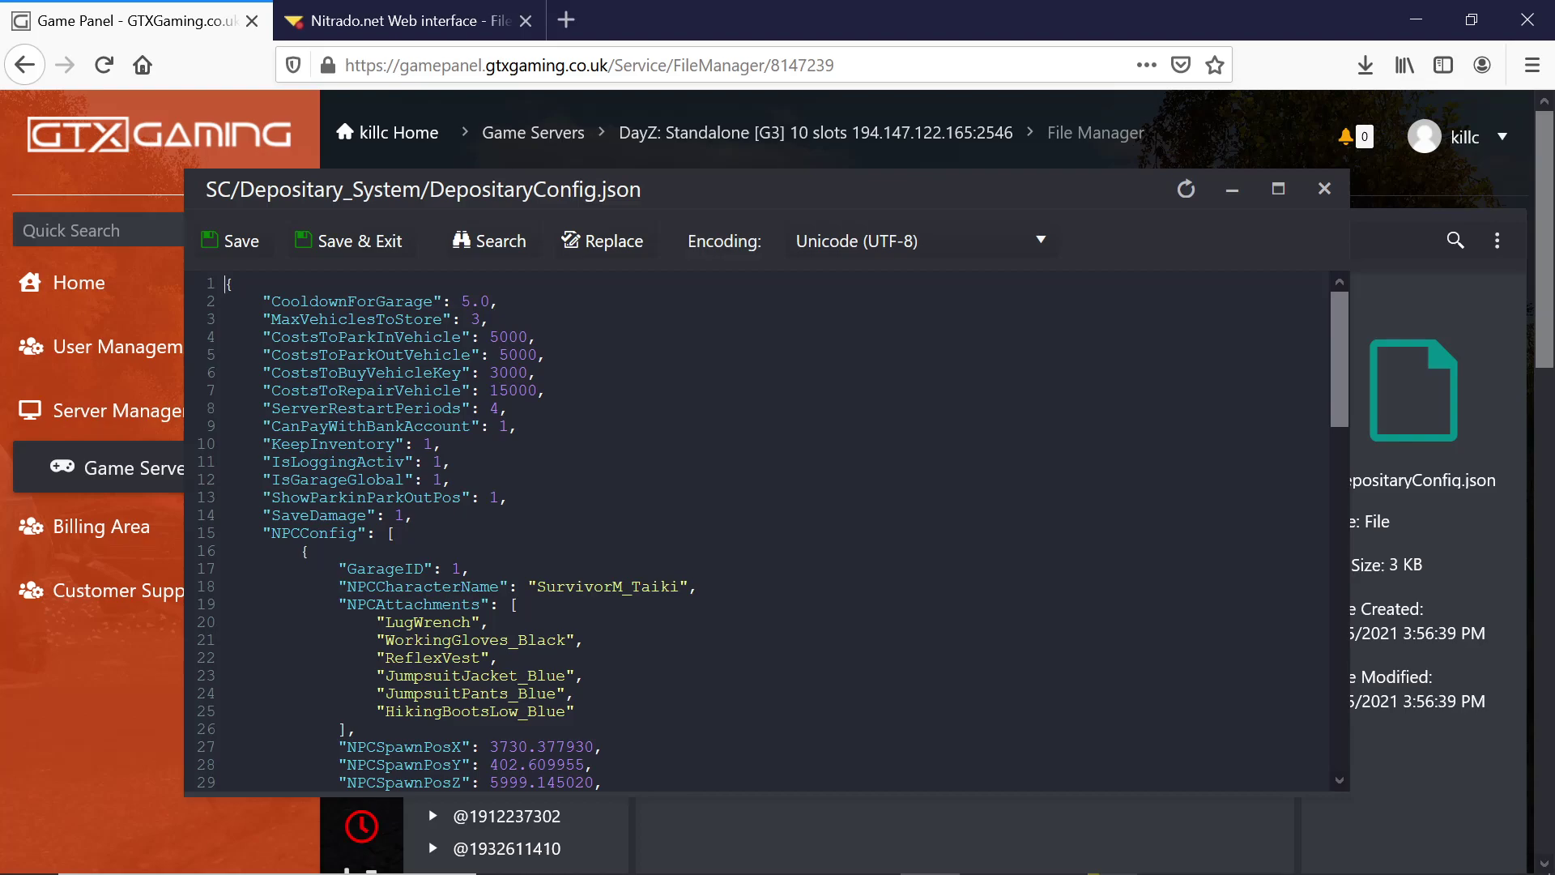
pyautogui.scroll(-8, 761, 531)
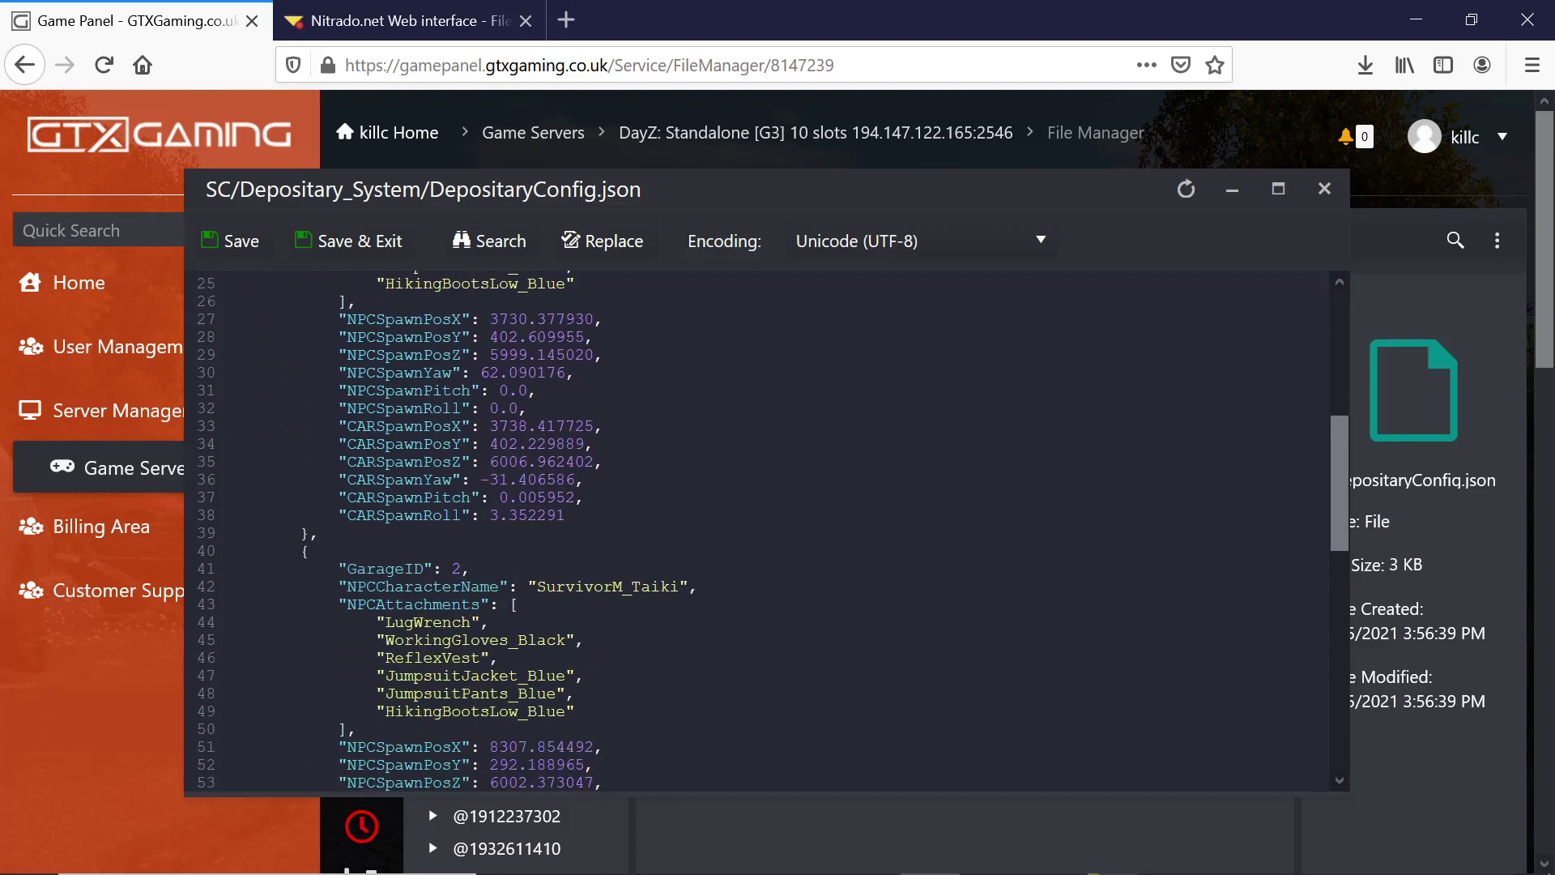
pyautogui.scroll(8, 762, 531)
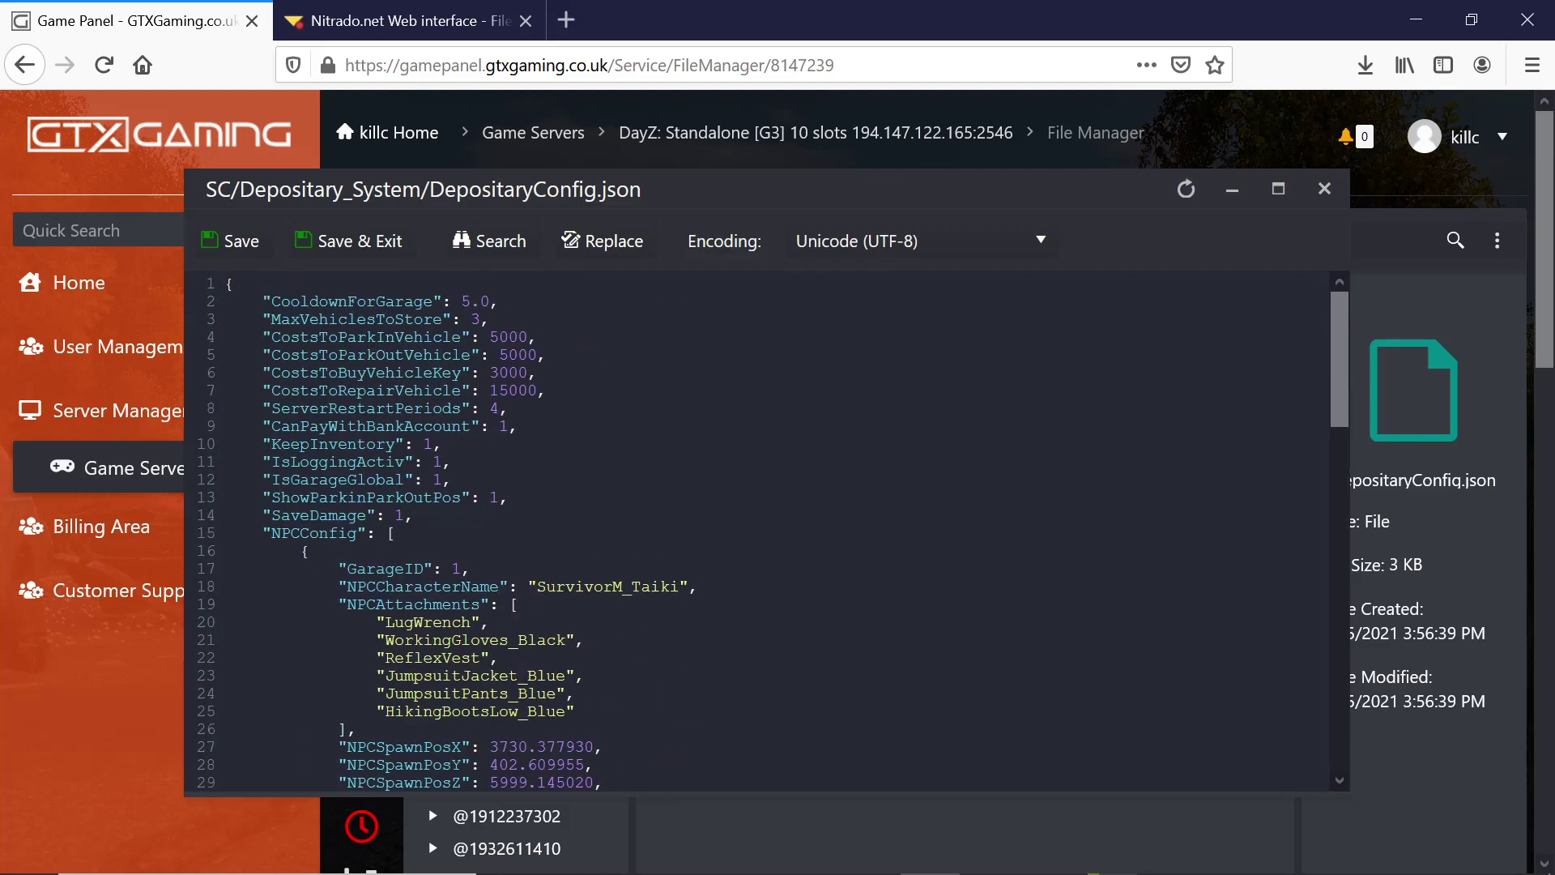
pyautogui.click(1325, 189)
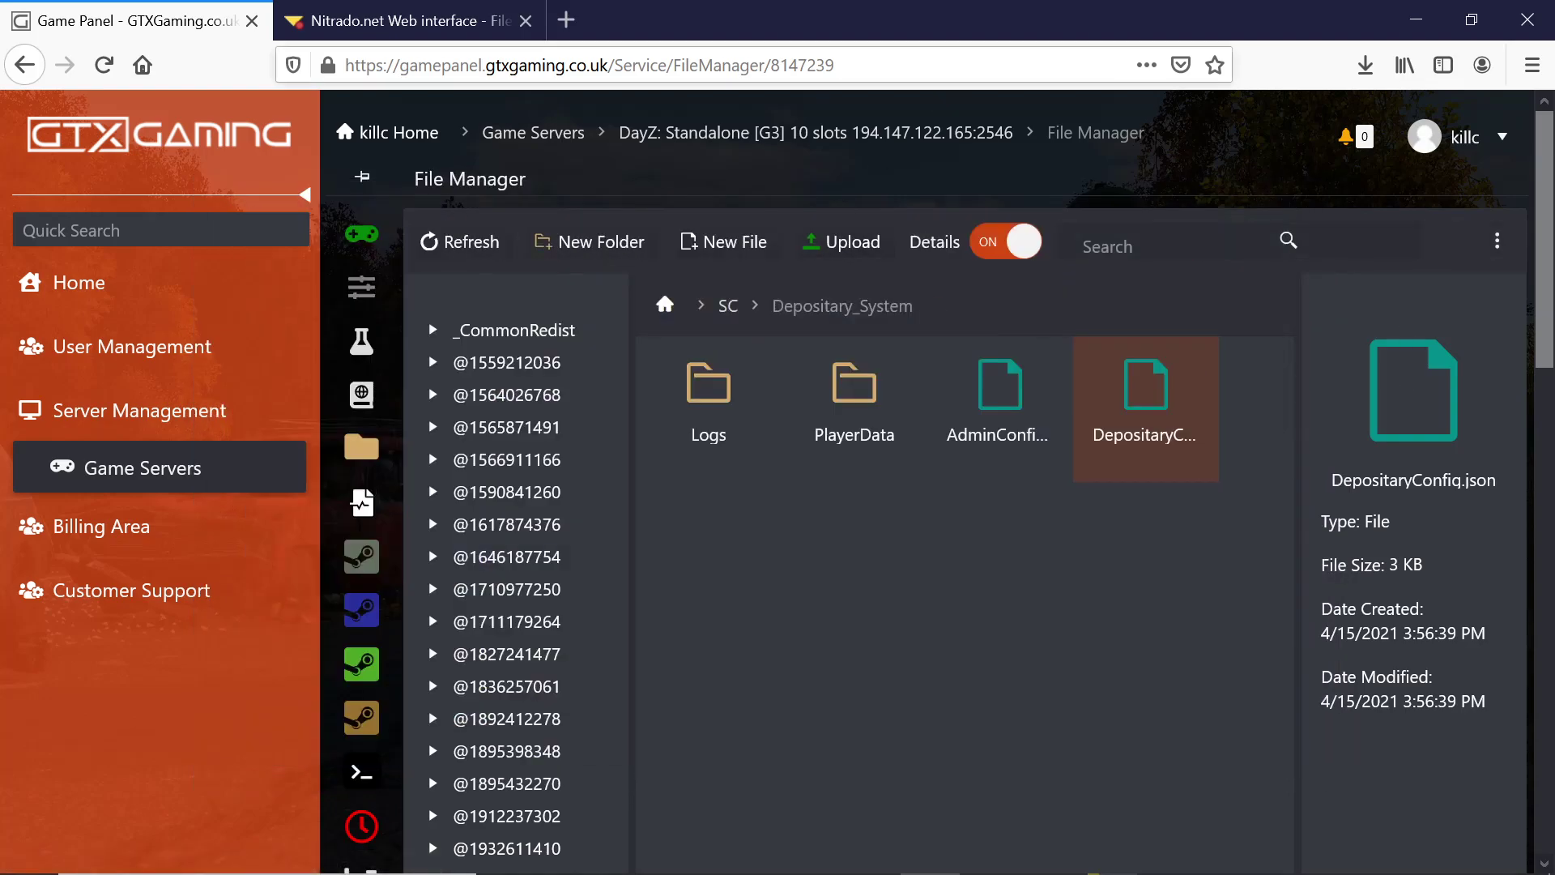
pyautogui.click(1416, 19)
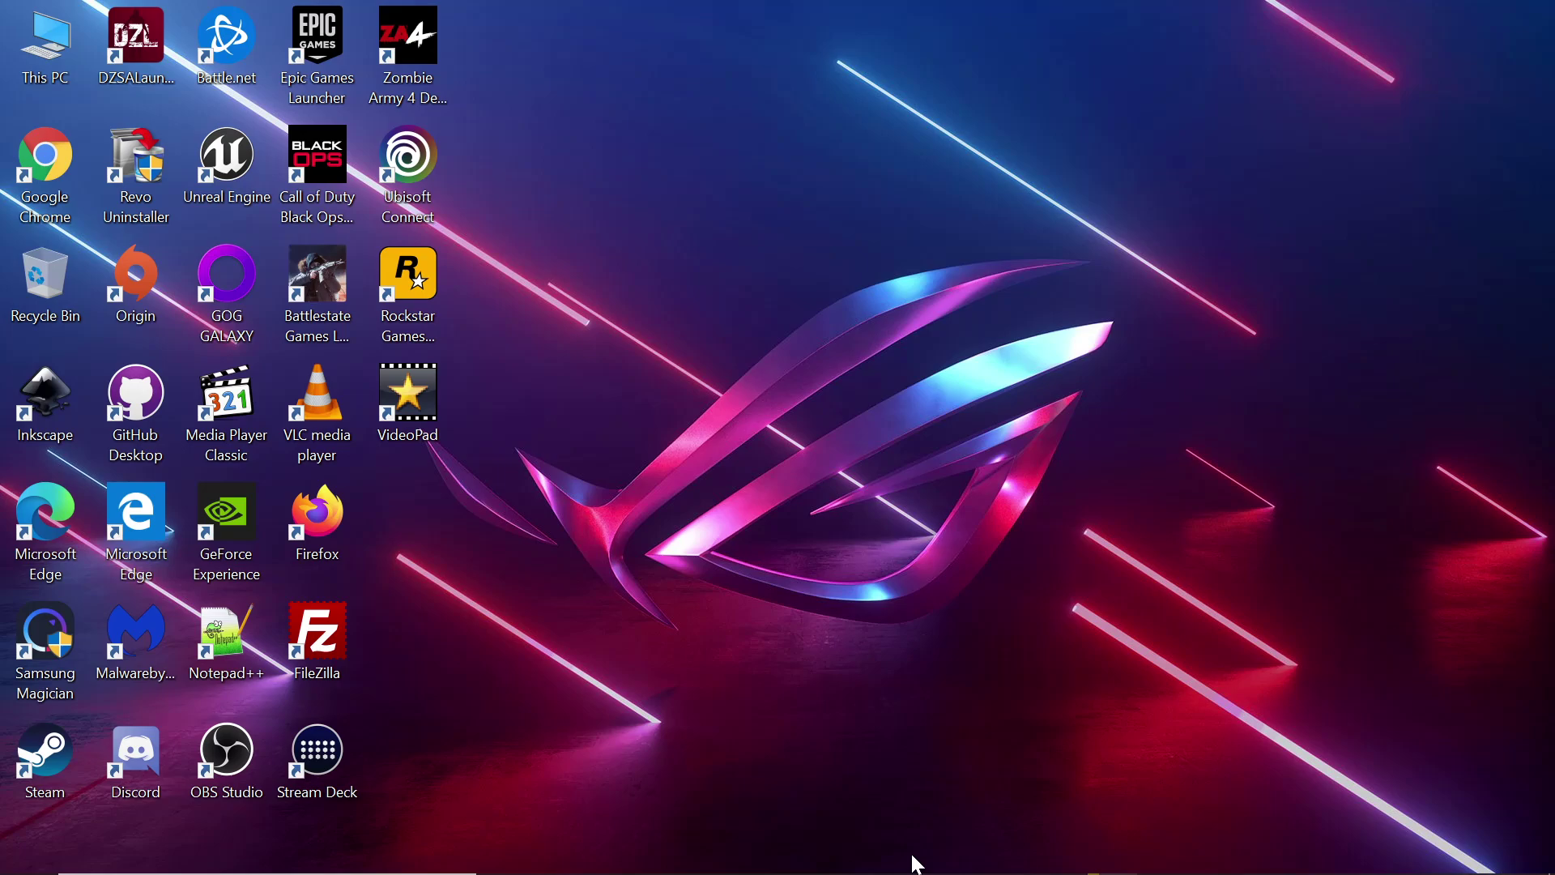
pyautogui.moveTo(930, 850)
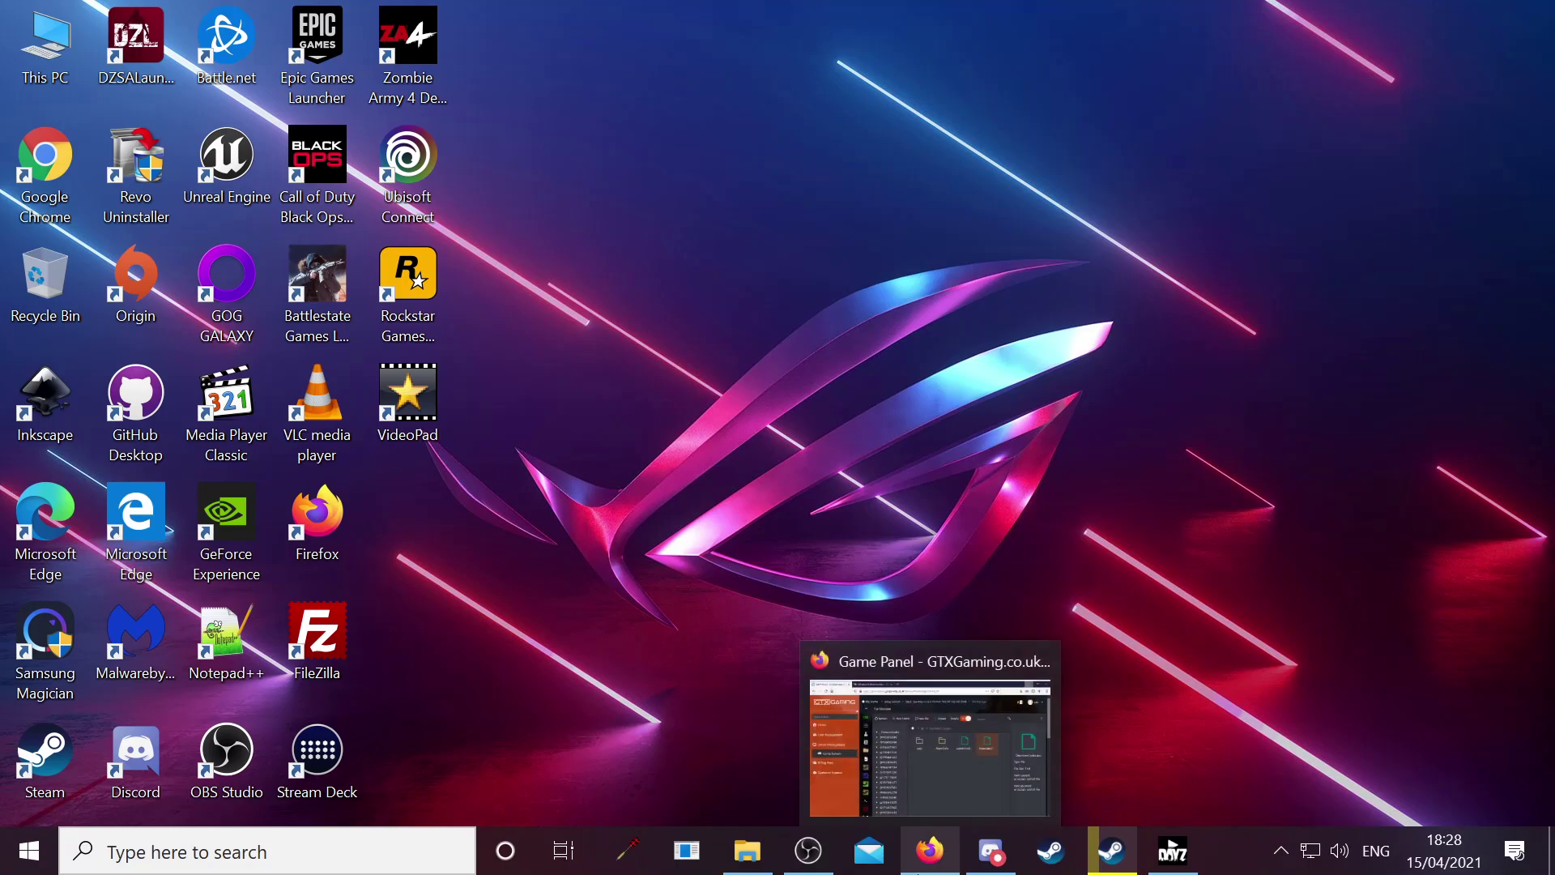